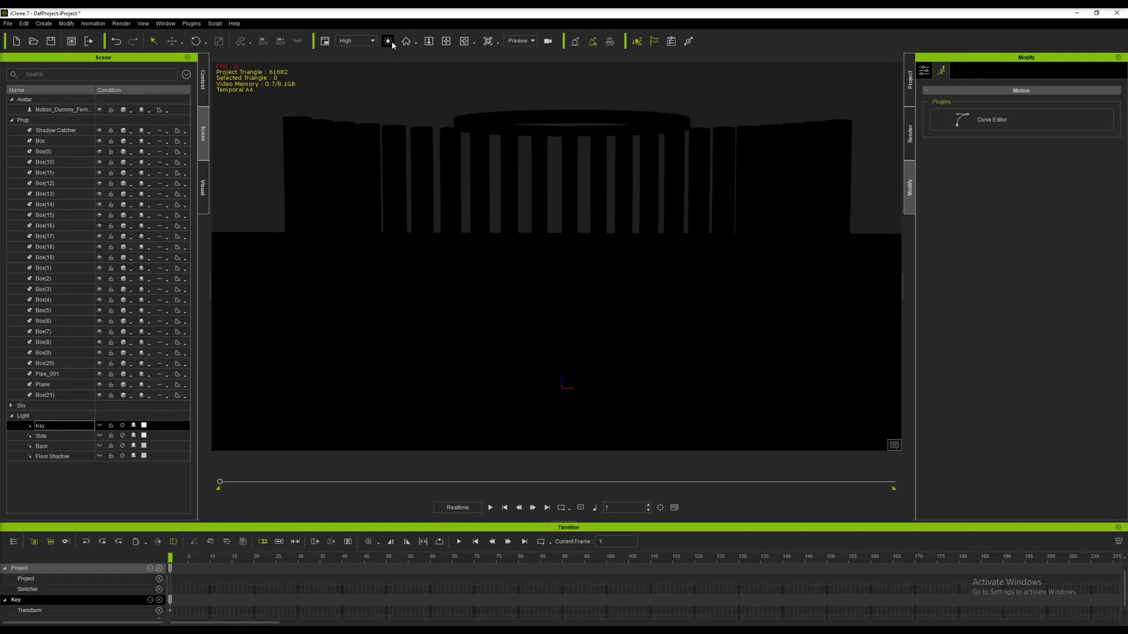
- Turn on the auxiliary light and add the Capsule_007 prop from the 3D Blocks library to the centre of the stage
left_click(388, 41)
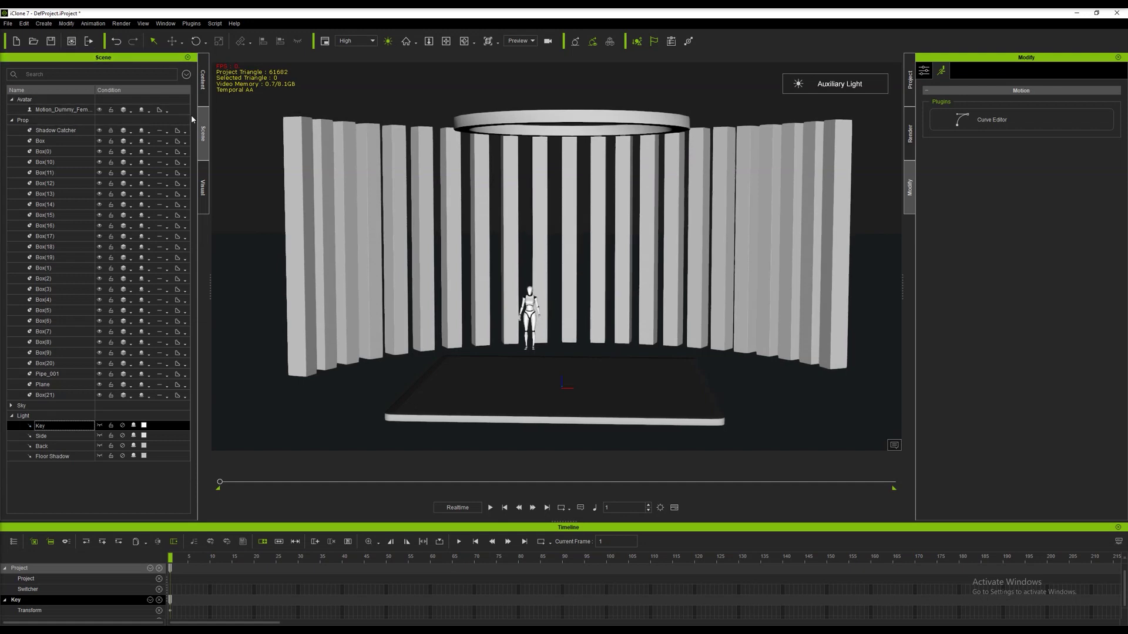
left_click(203, 88)
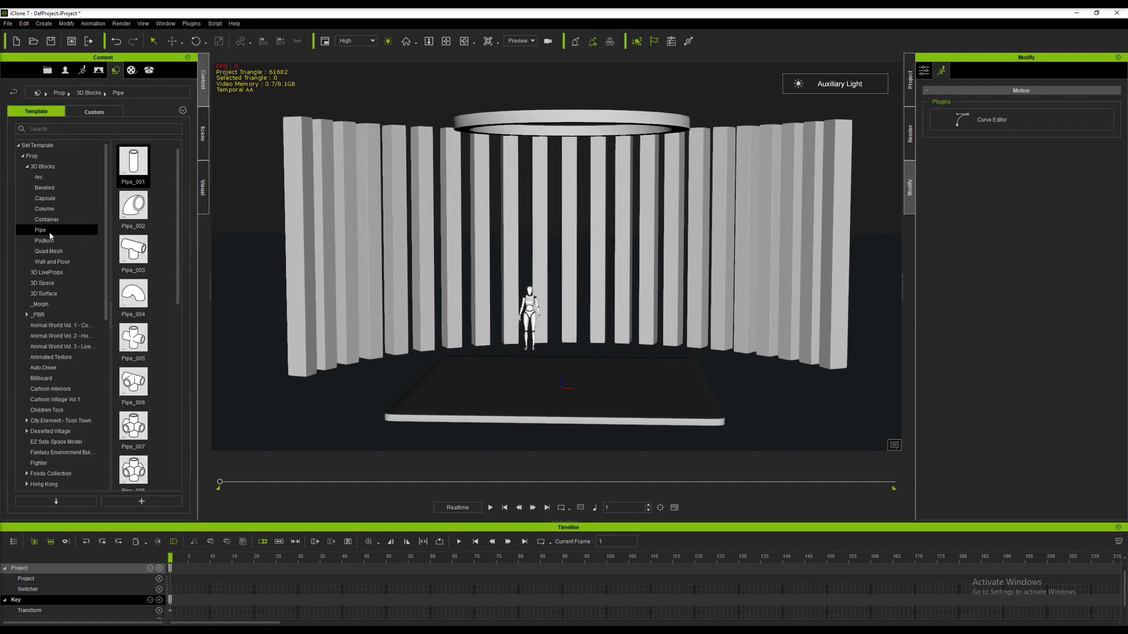
left_click(46, 201)
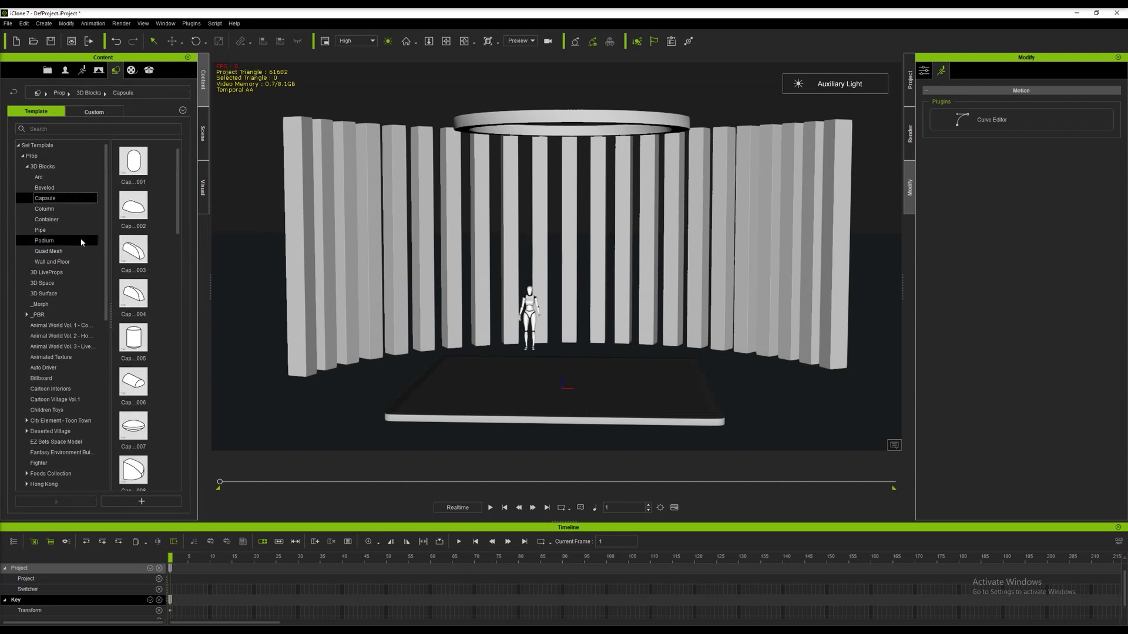
scroll(174, 278, "down", 3)
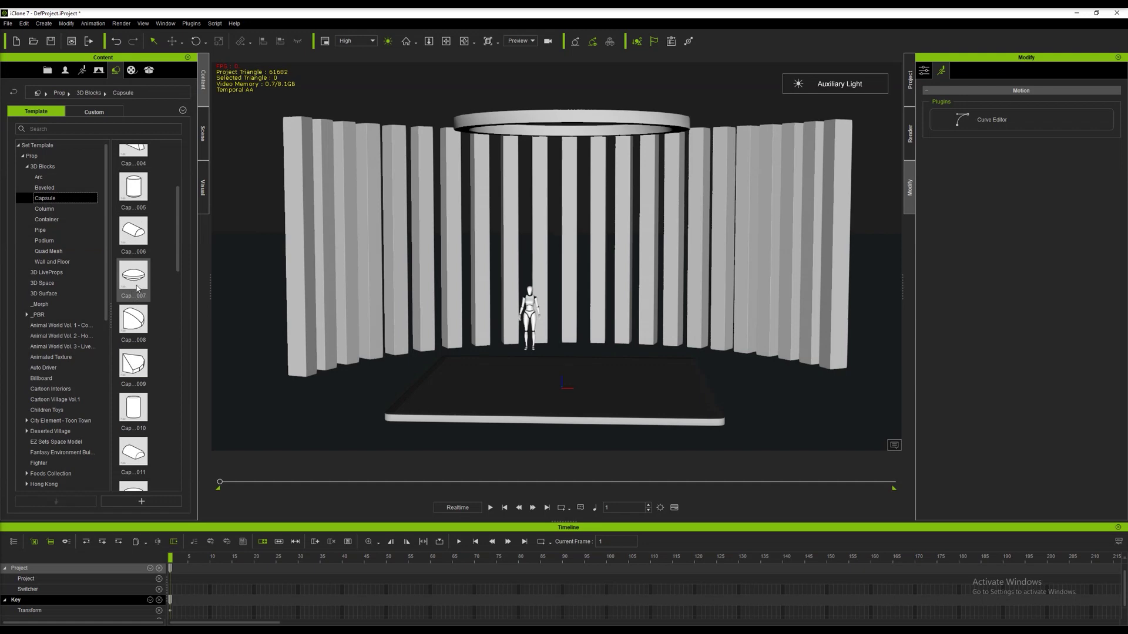
mouse_move(137, 288)
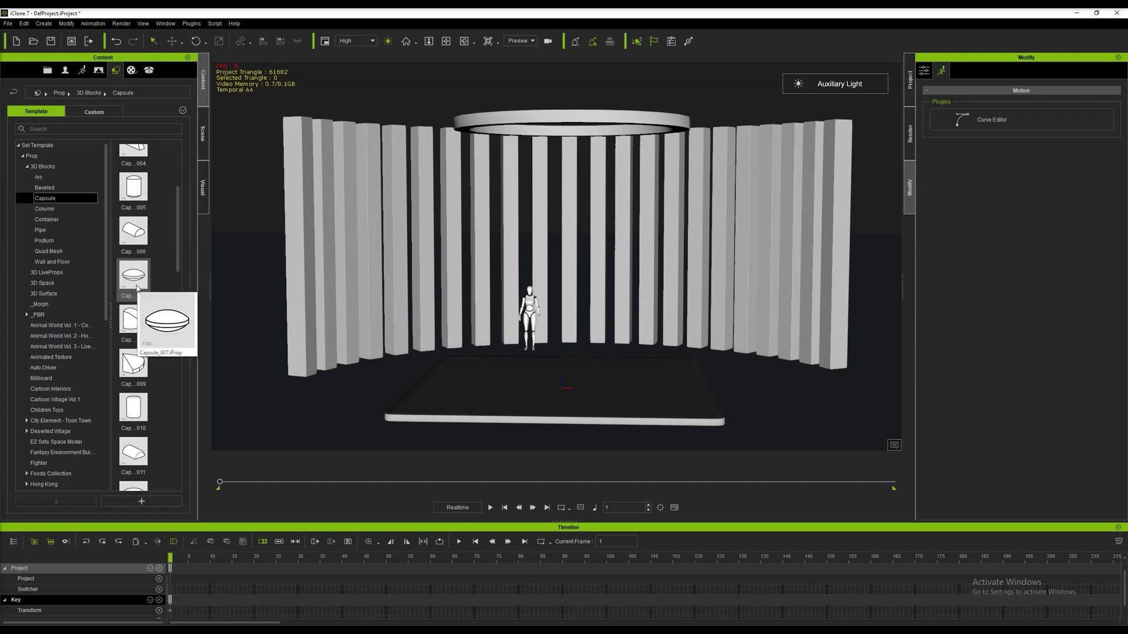
double_click(137, 287)
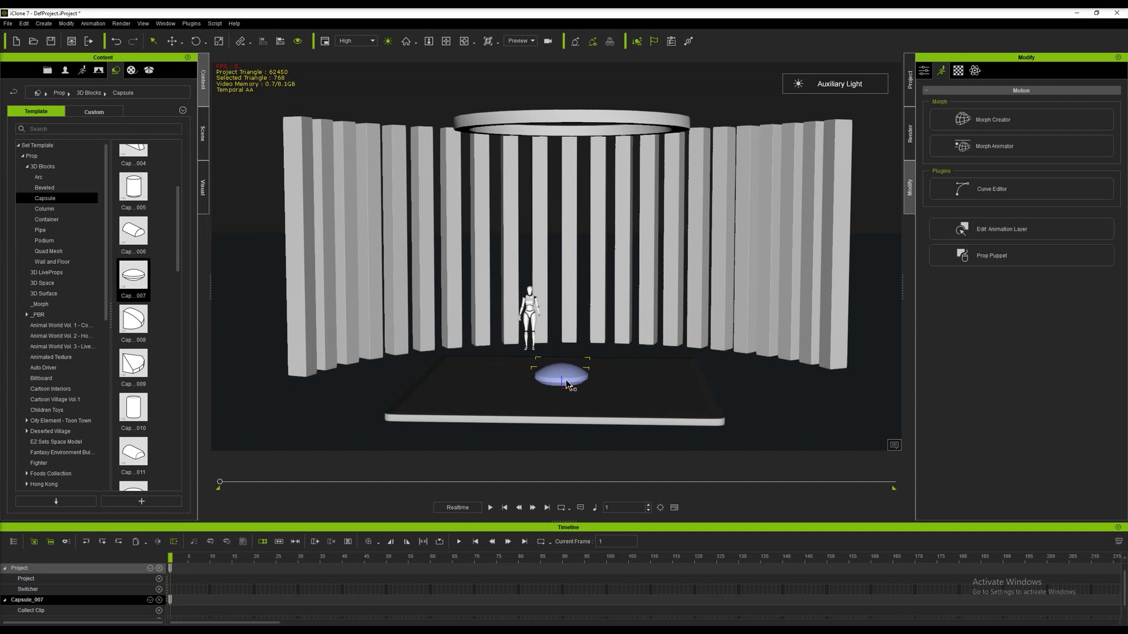
- Raise the capsule above the stage floor and add the Can_001 container block beneath it
left_click(172, 41)
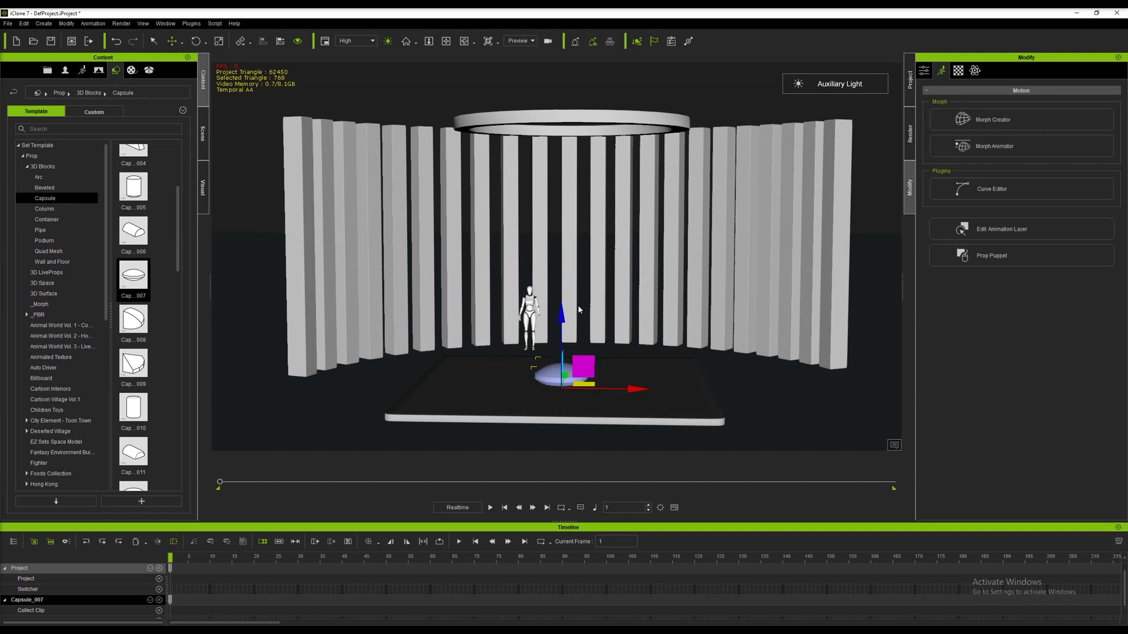
left_click_drag(563, 311, 563, 281)
left_click(46, 219)
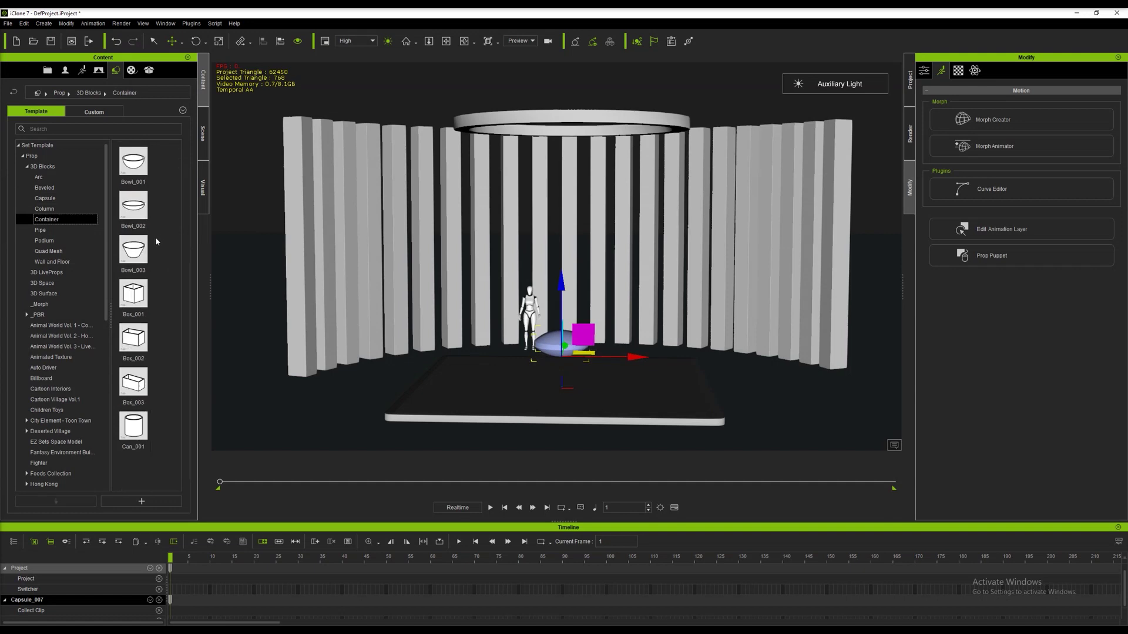
mouse_move(136, 433)
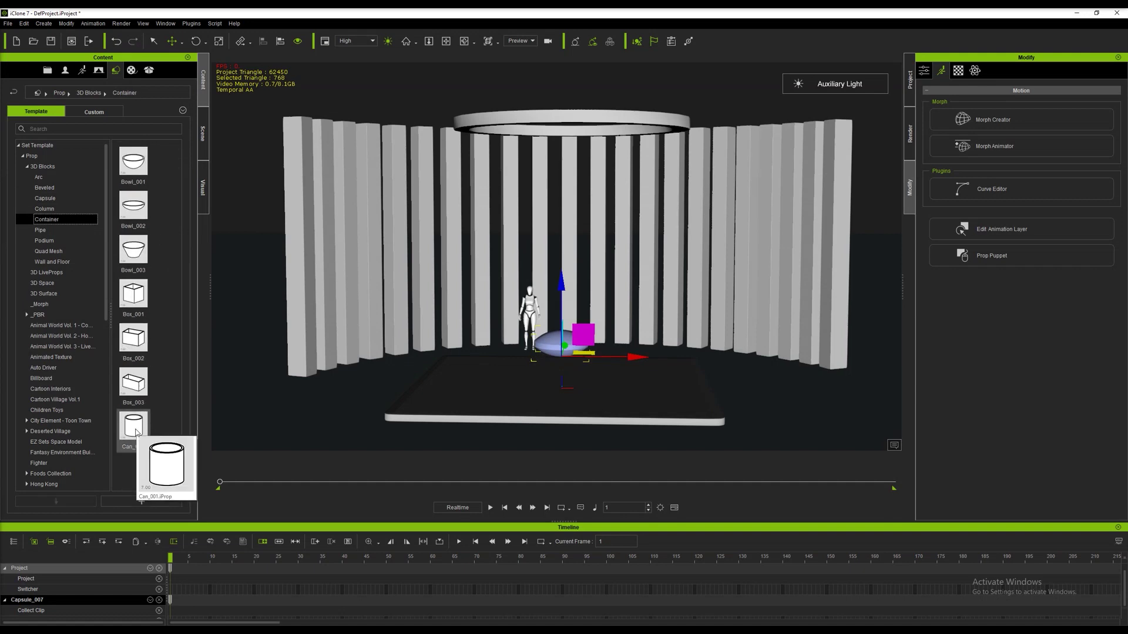
left_click_drag(137, 433, 555, 369)
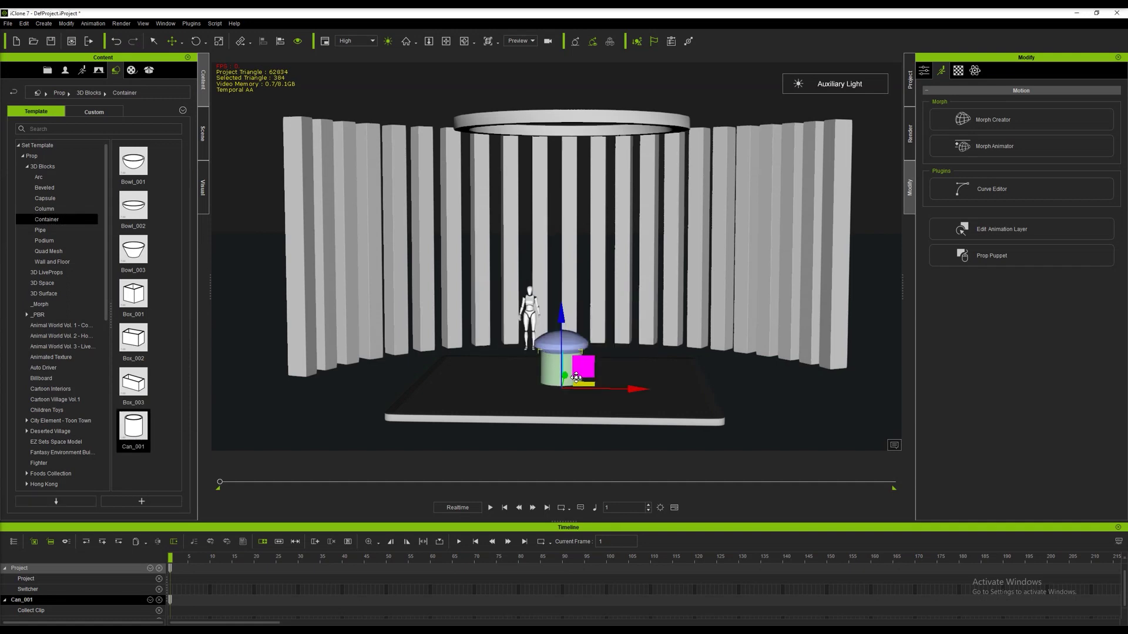
- Scale the can and capsule down, and lower the capsule into the can's opening at about Z 30.1
left_click(218, 41)
left_click_drag(561, 389, 540, 457)
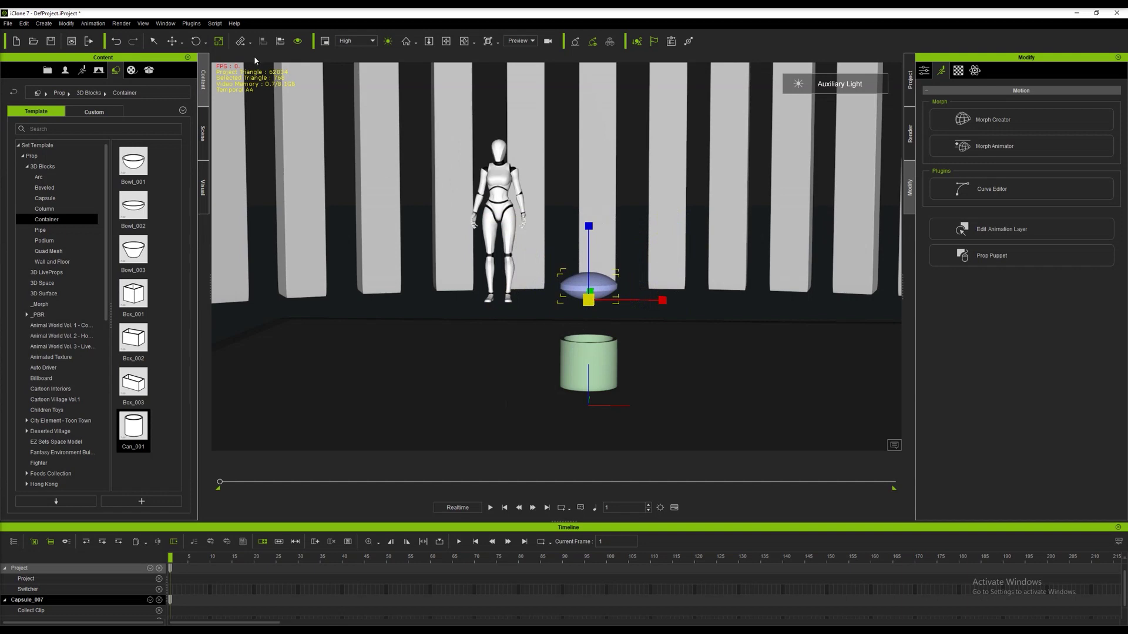
left_click(172, 41)
left_click_drag(589, 236, 589, 291)
scroll(611, 317, "up", 4)
right_click_drag(617, 320, 625, 330)
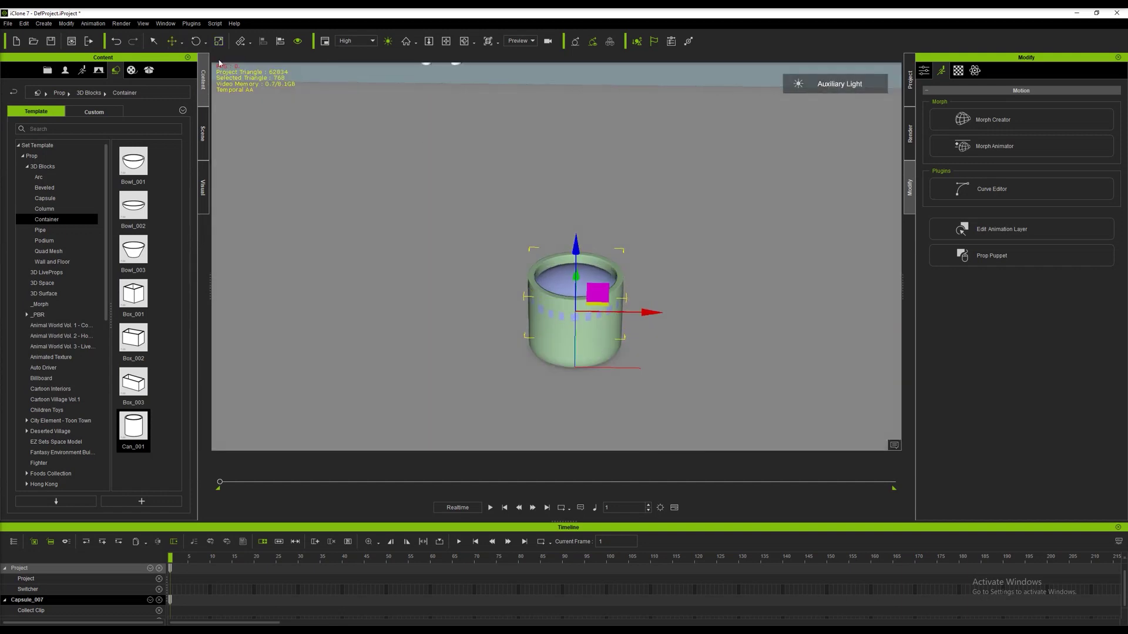
- Rename the can prop as RIG_spotlight
left_click(48, 417)
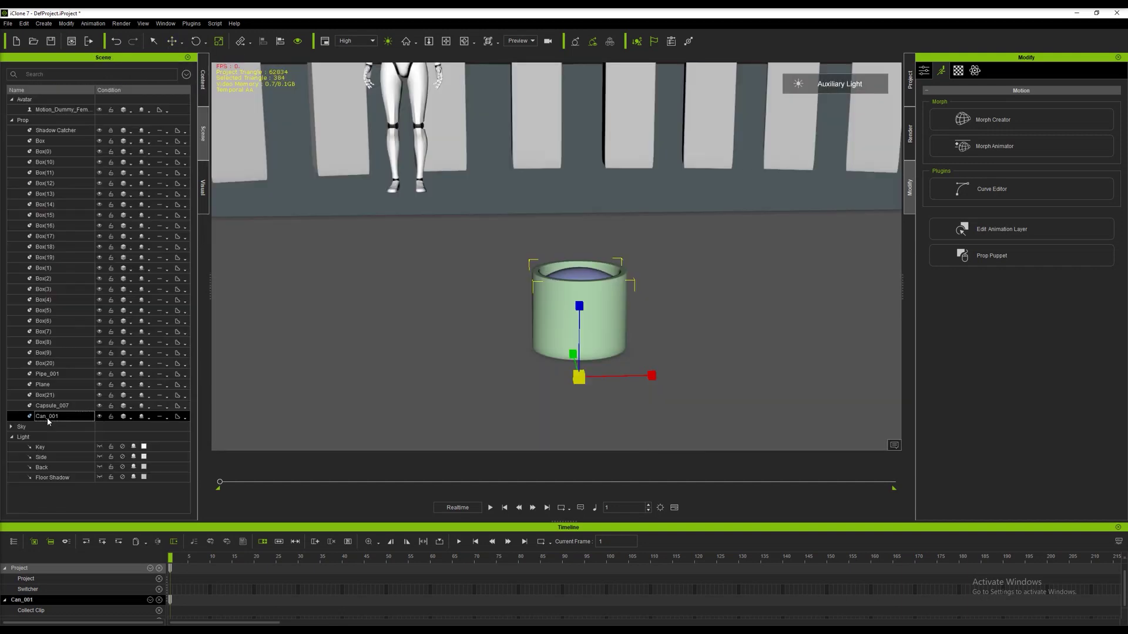
double_click(47, 420)
type("s")
type("R")
type("IG")
type("_")
key("Return")
- Rename the capsule prop as Lens and attach it to RIG_spotlight as its parent
double_click(55, 408)
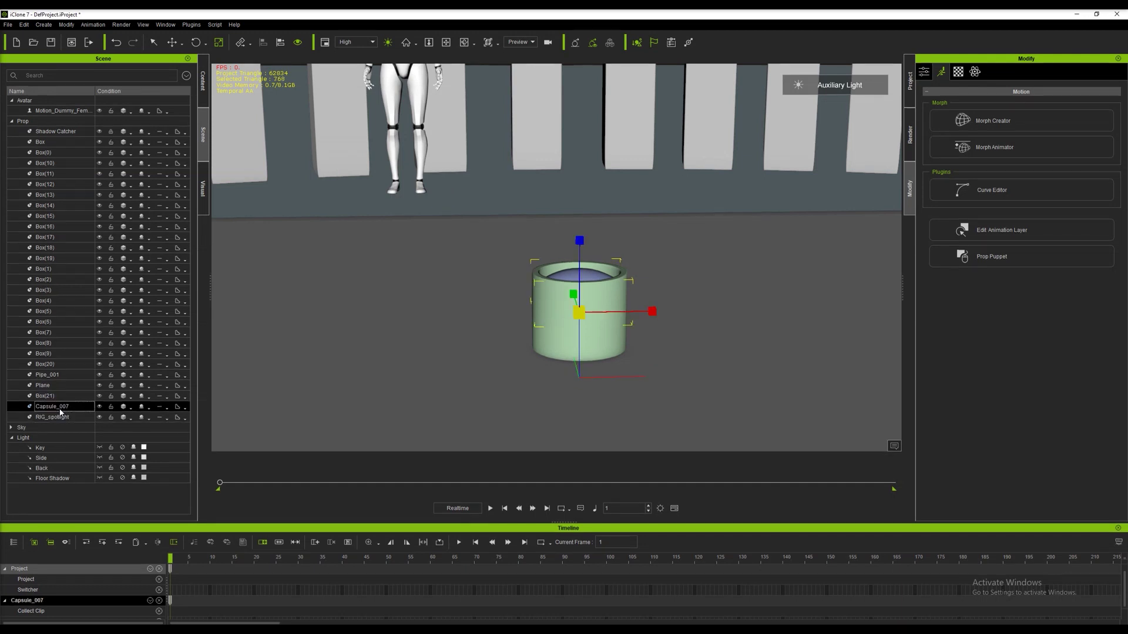
type("L")
key("Return")
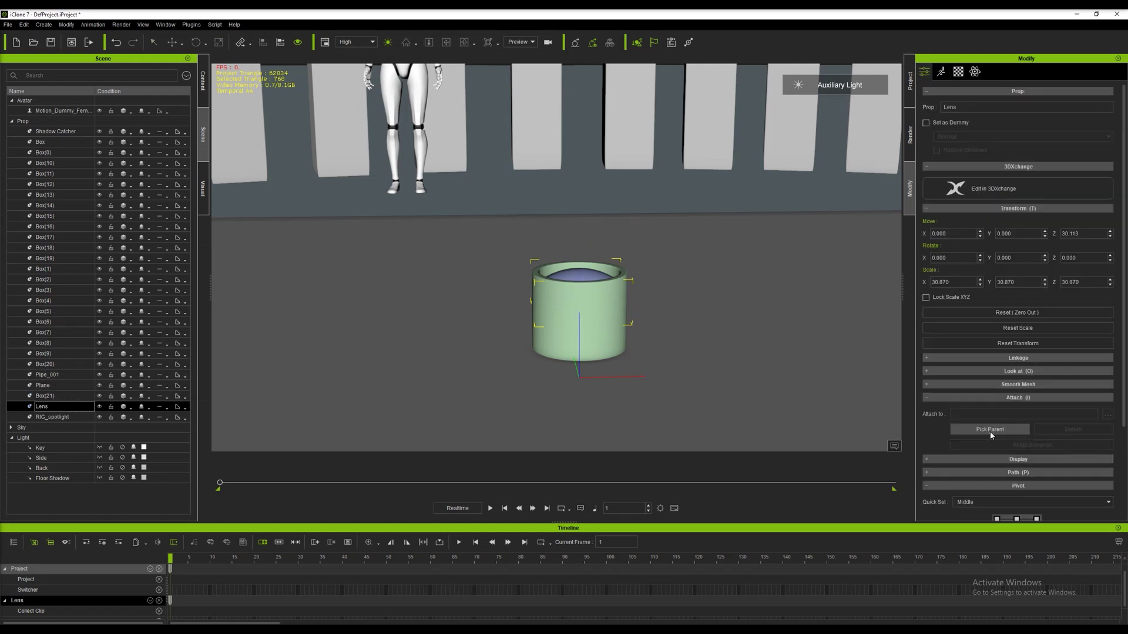
left_click(989, 431)
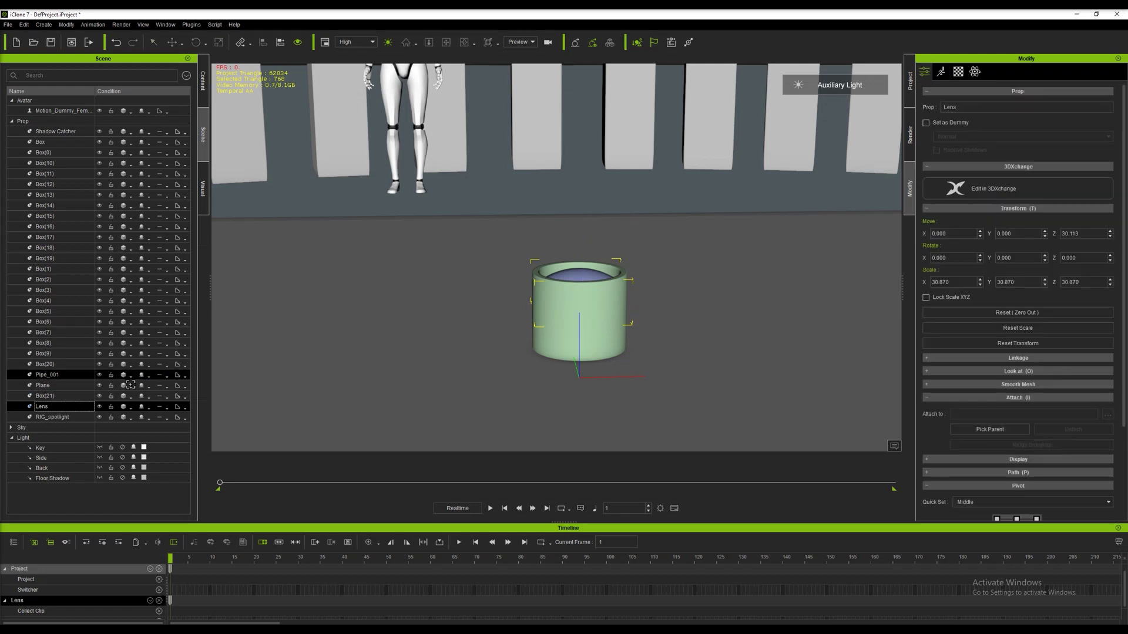
left_click(50, 417)
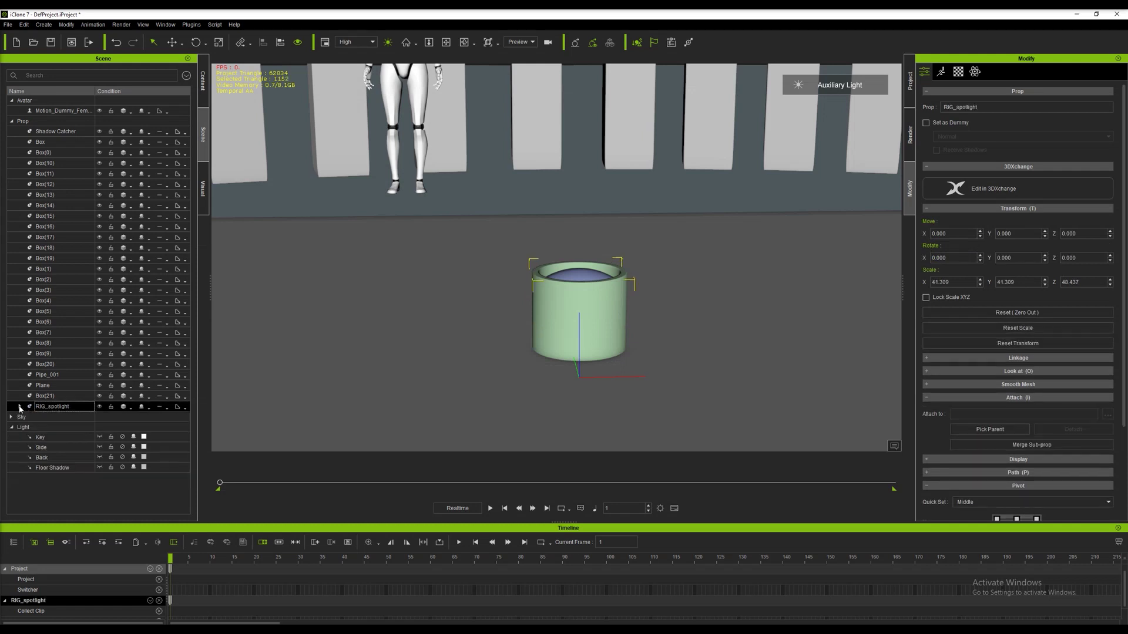
- Raise RIG_spotlight to about Z 19.8 and create a primitive cone at the stage centre
left_click(172, 42)
left_click_drag(582, 330, 581, 288)
left_click(43, 25)
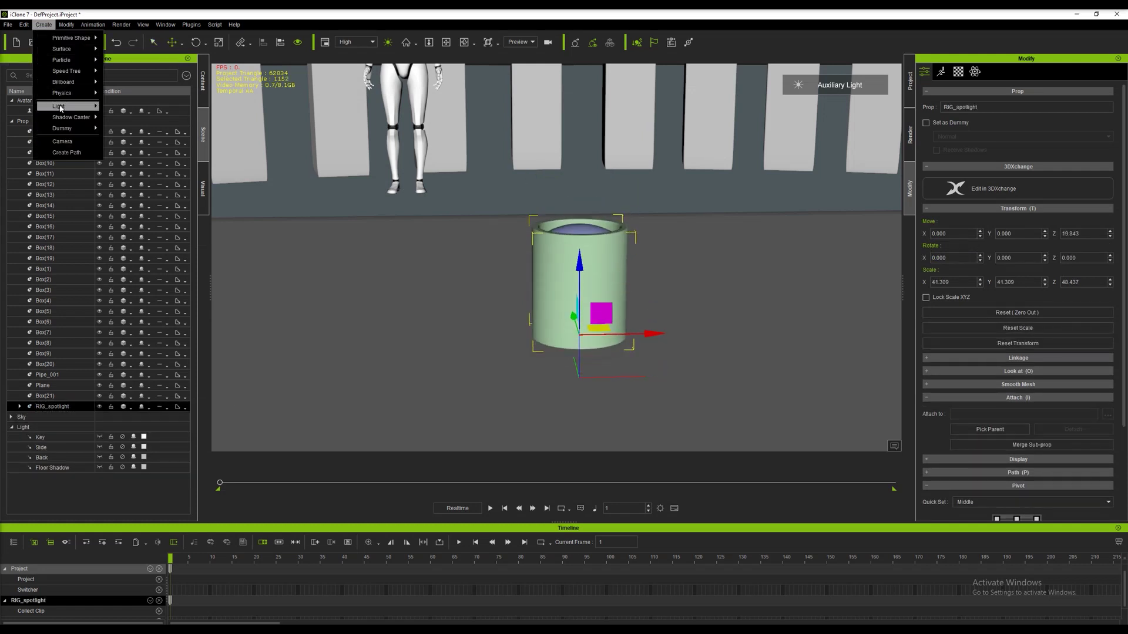
mouse_move(71, 38)
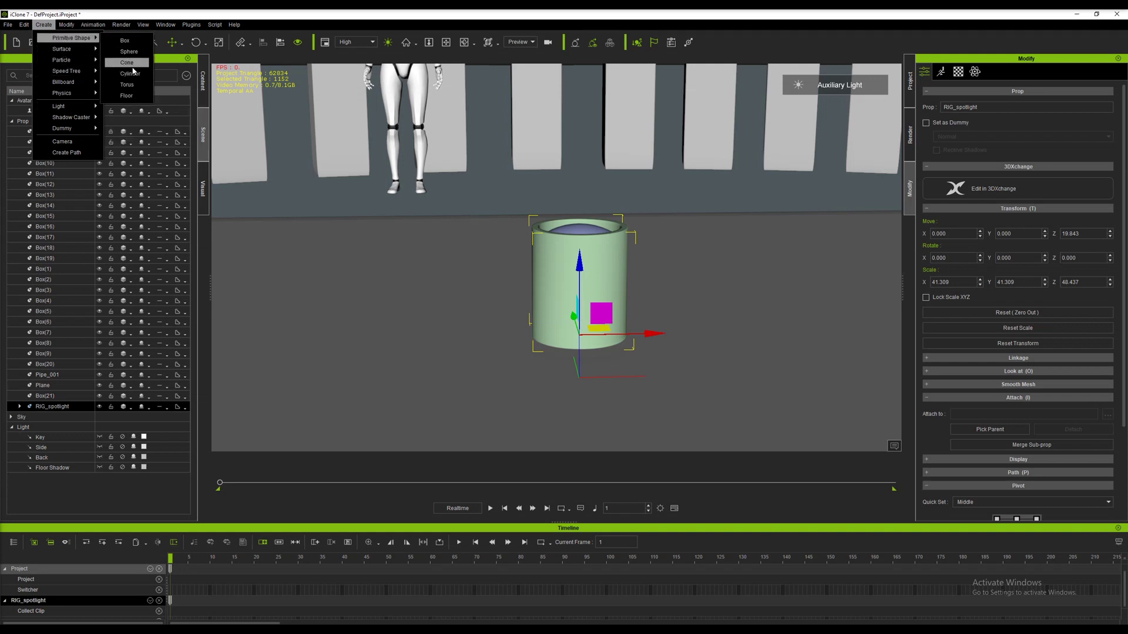
left_click(133, 67)
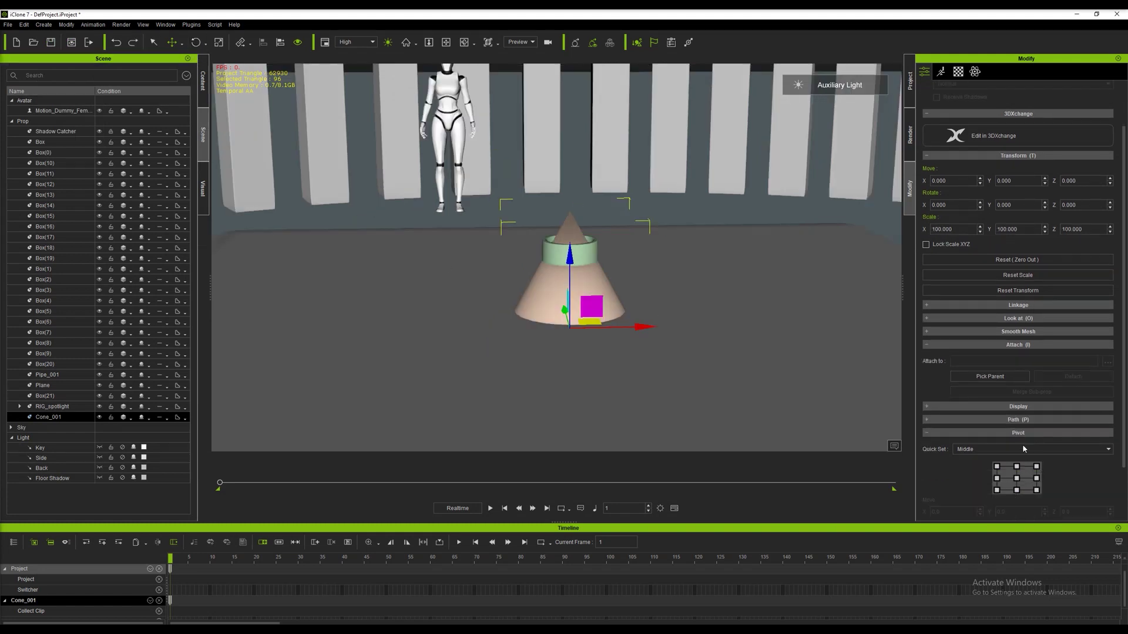
- Set the cone's pivot to its tip and rotate the cone upside down around it
left_click(1017, 467)
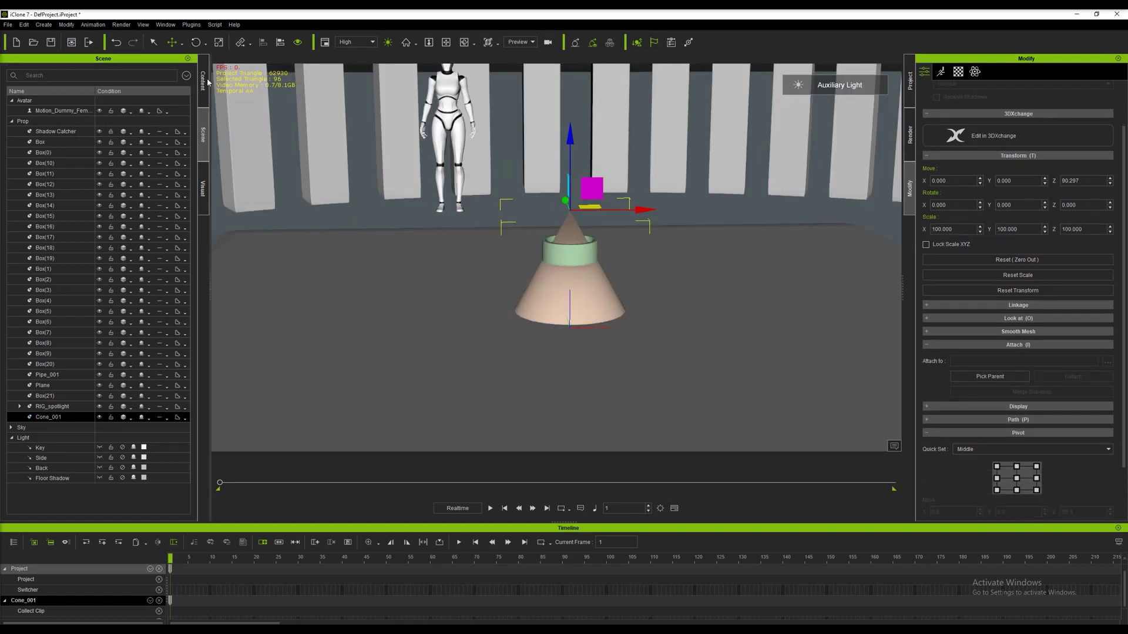
left_click(196, 43)
left_click_drag(575, 171, 581, 255)
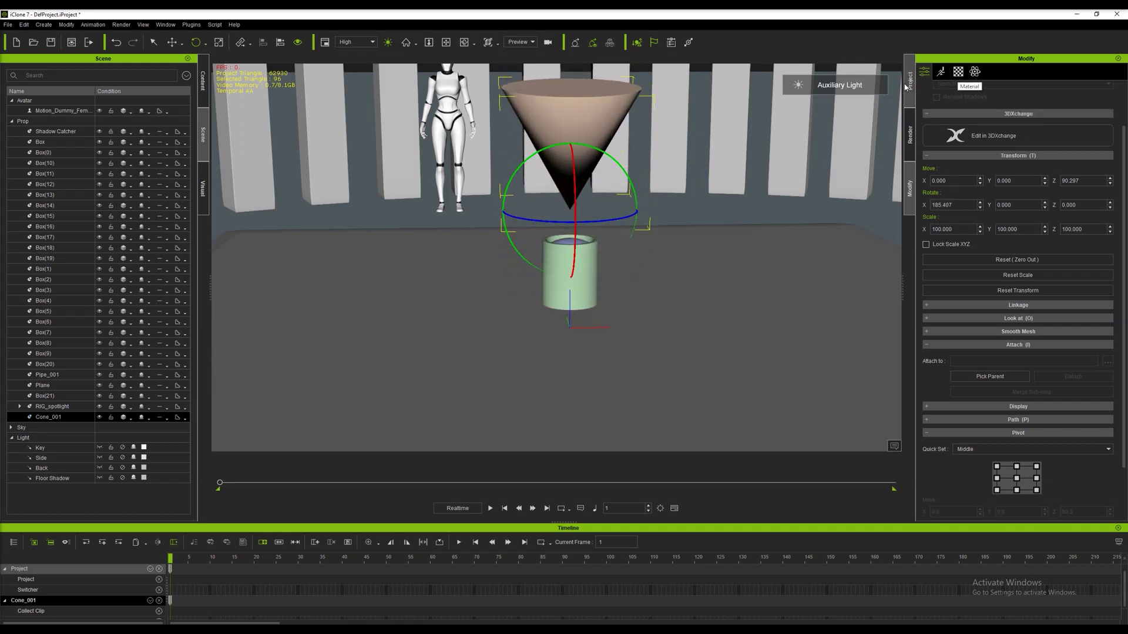
- Set the cone's X rotation to 180 and lower its tip into the can, at about Z 39.8
double_click(960, 205)
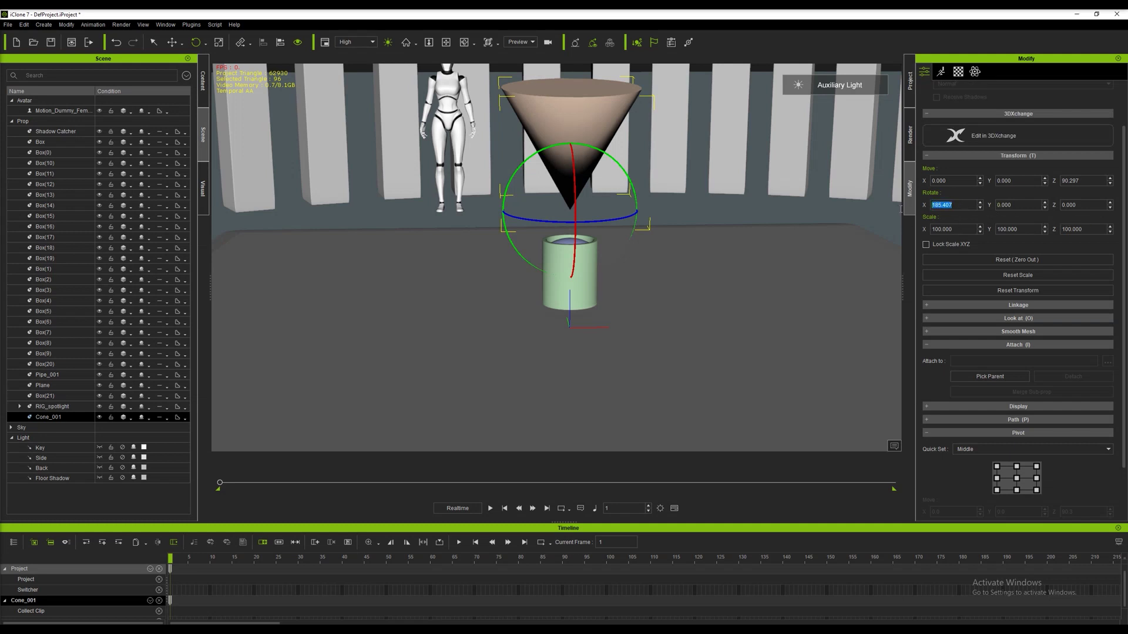
type("180")
key("Return")
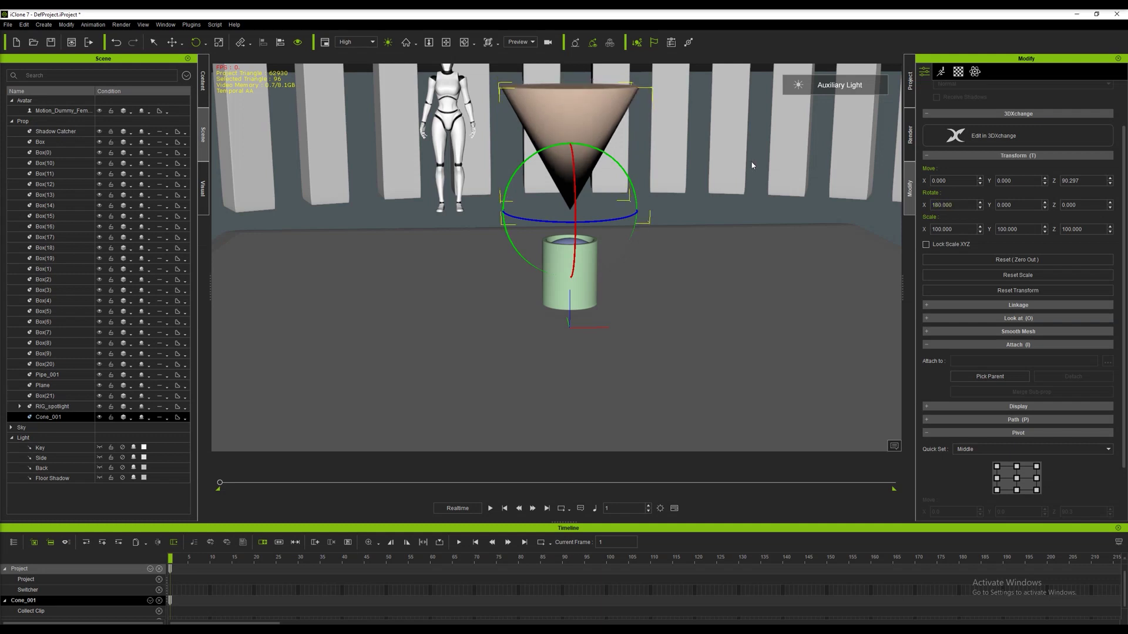
left_click(172, 42)
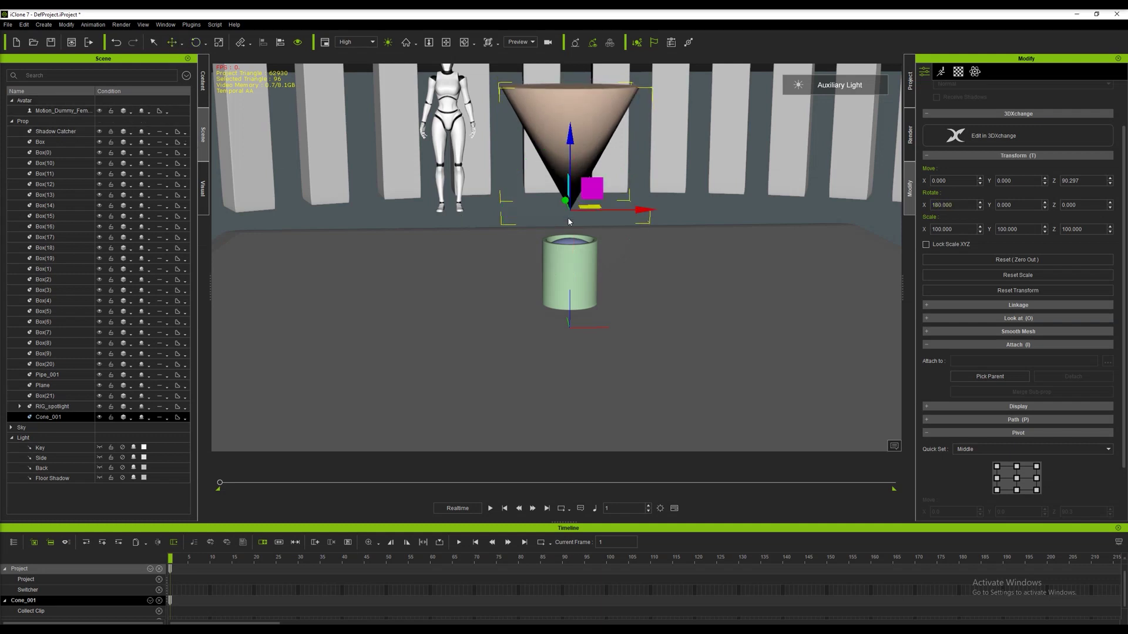
left_click_drag(571, 144, 571, 209)
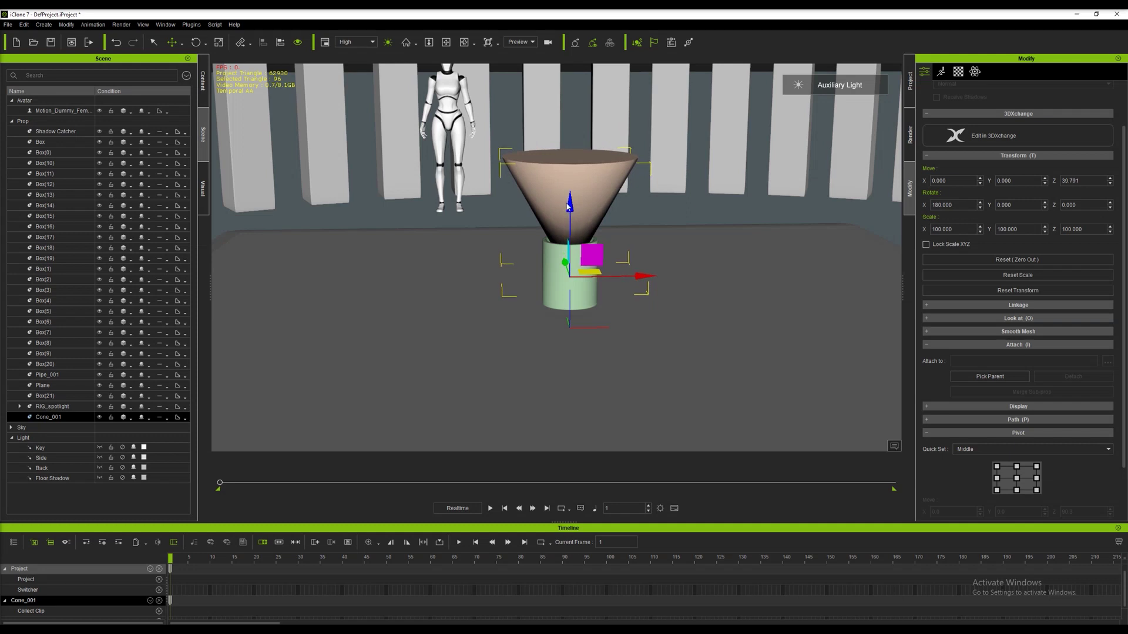
- Rename the cone as rays and attach it to RIG_spotlight as its parent
double_click(42, 419)
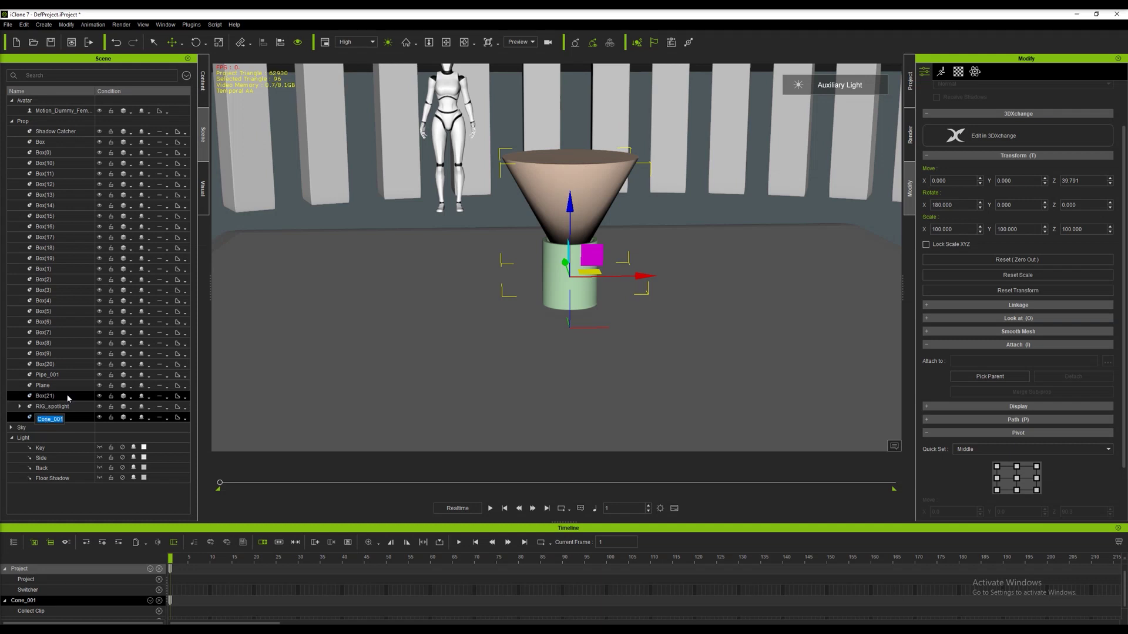
type("rays")
key("Return")
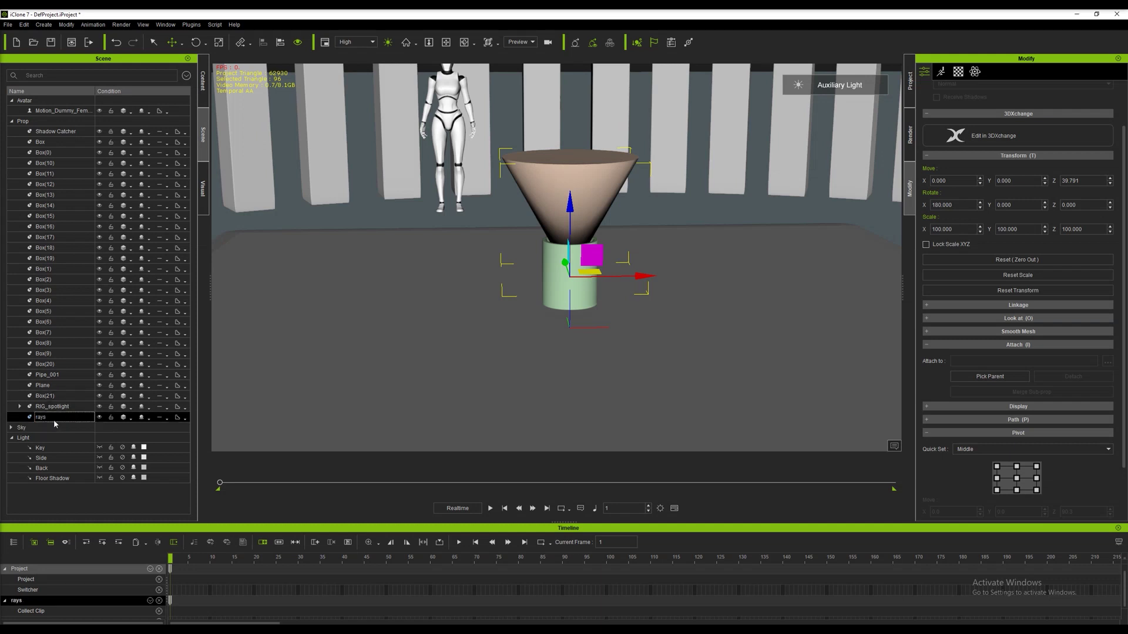
left_click(979, 378)
left_click(50, 408)
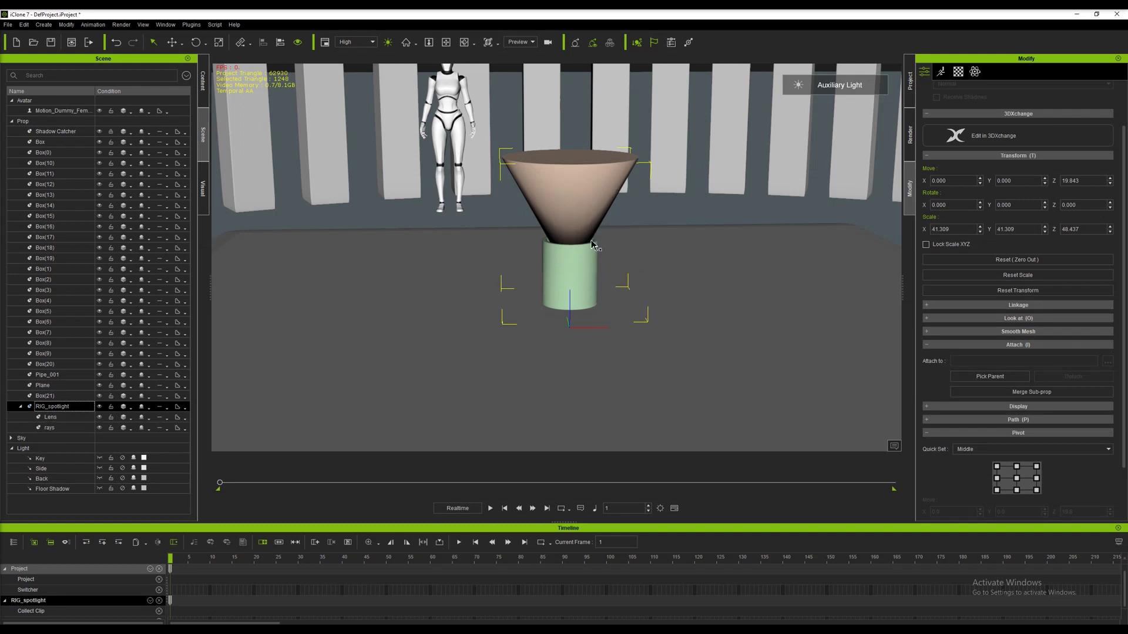
- Stretch the rays cone along its length to a Z scale of about 1623, forming a tall, narrow beam
scroll(591, 227, "down", 3)
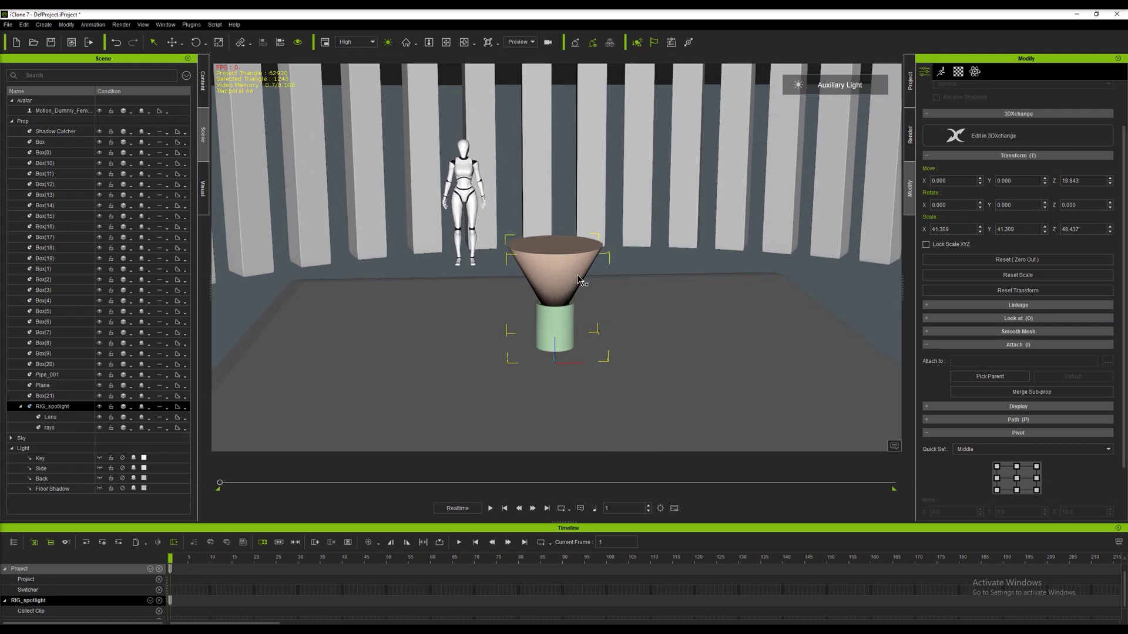
left_click(51, 429)
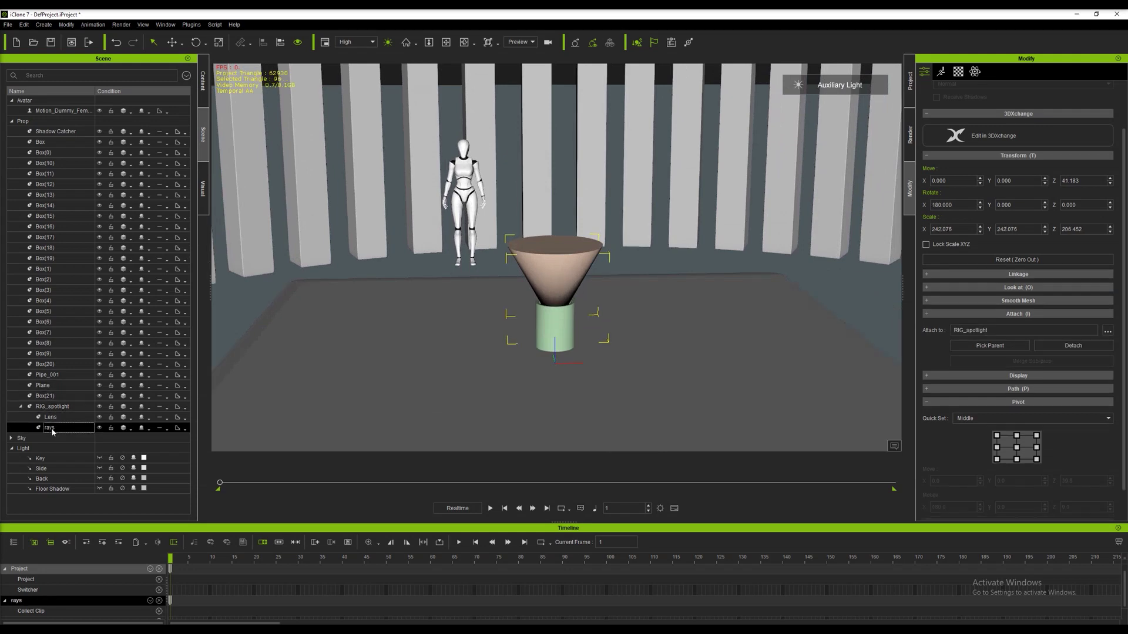
key("r")
left_click_drag(555, 399, 558, 481)
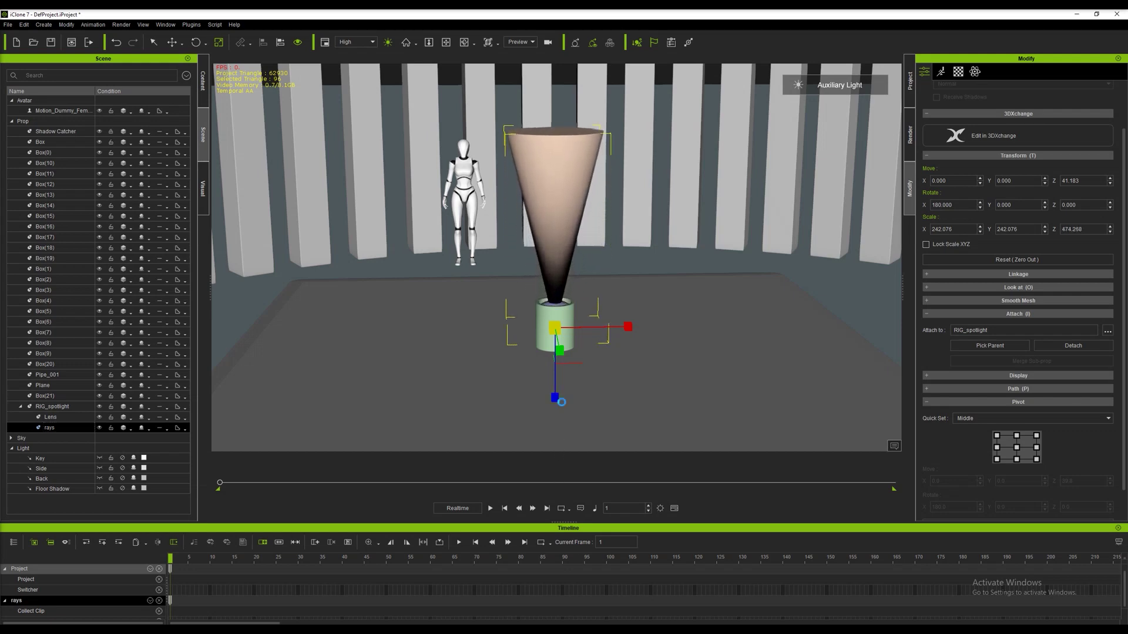
scroll(564, 385, "down", 3)
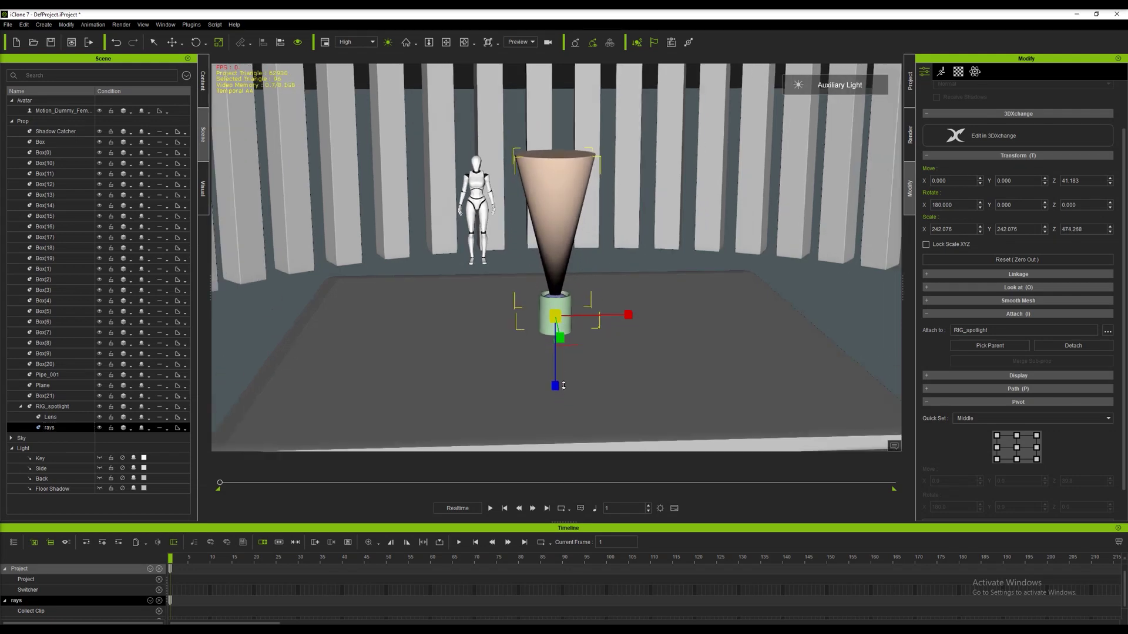
scroll(563, 385, "down", 3)
left_click_drag(555, 373, 560, 427)
right_click_drag(505, 258, 568, 241)
scroll(567, 241, "down", 2)
middle_click_drag(567, 241, 514, 333)
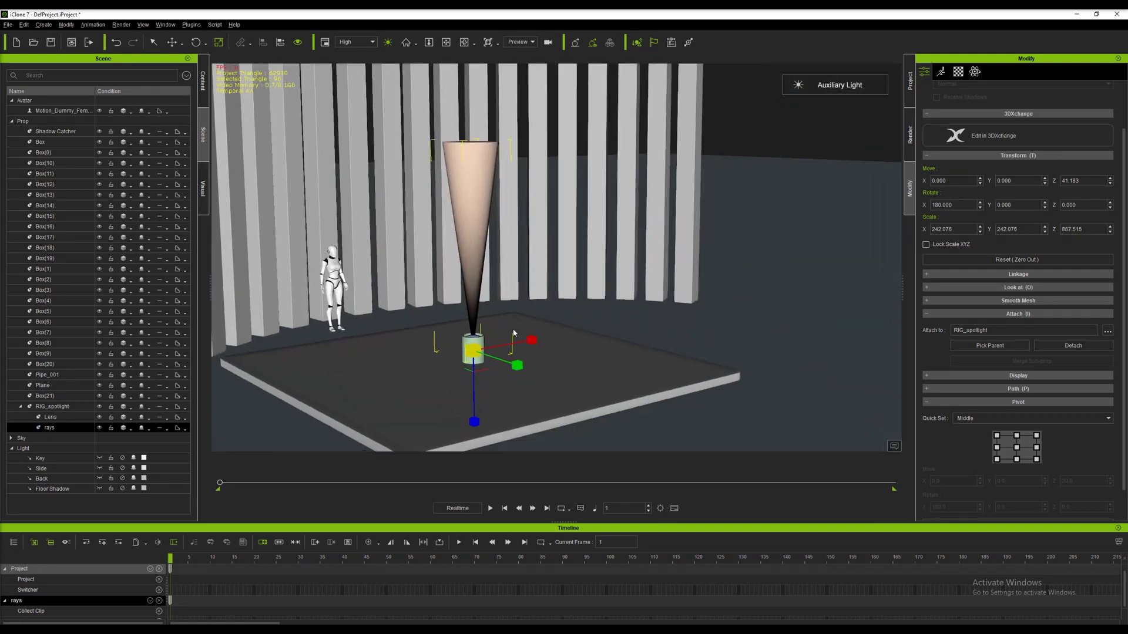
left_click_drag(475, 421, 476, 478)
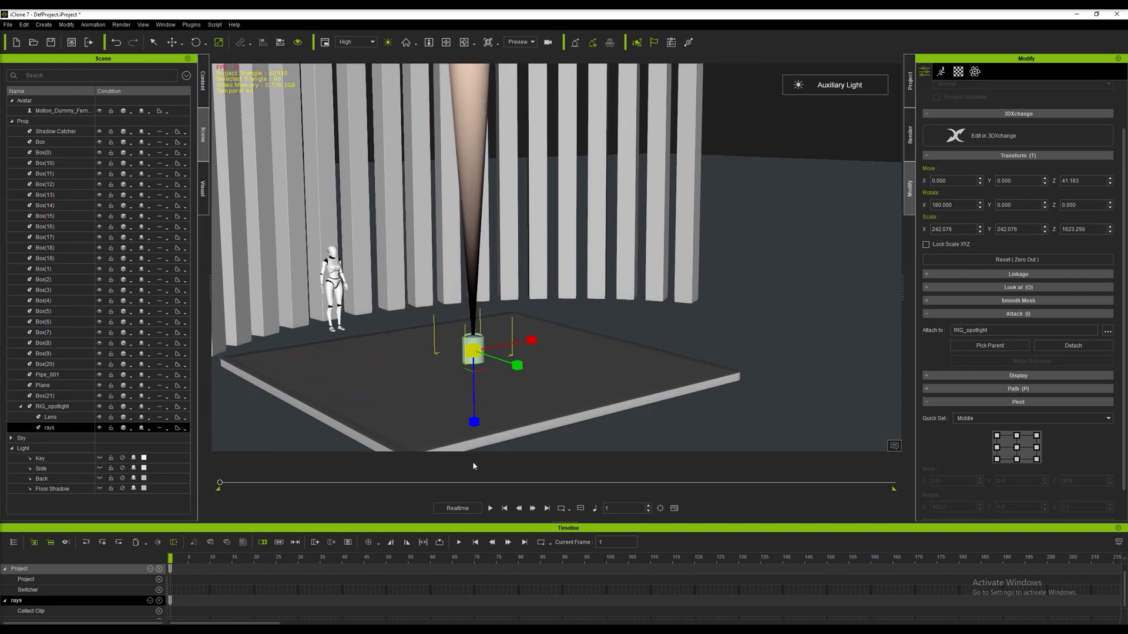
- Widen the rays cone to an X and Y scale of 330 and lower its tip below the can, at about Z -111
right_click_drag(495, 372, 565, 353)
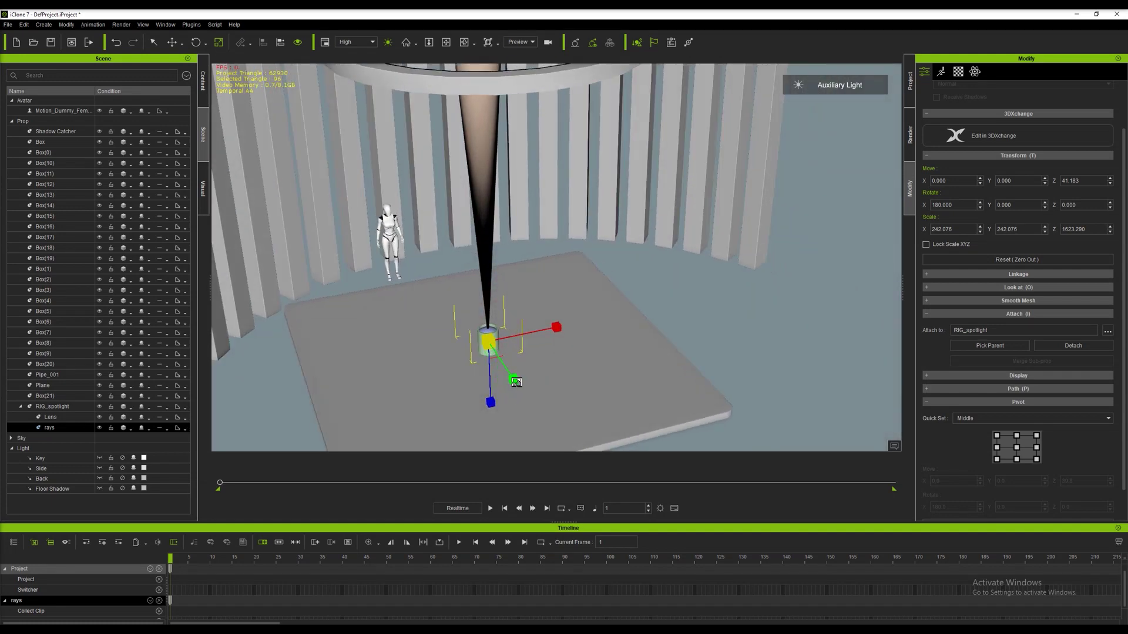
left_click_drag(515, 382, 534, 404)
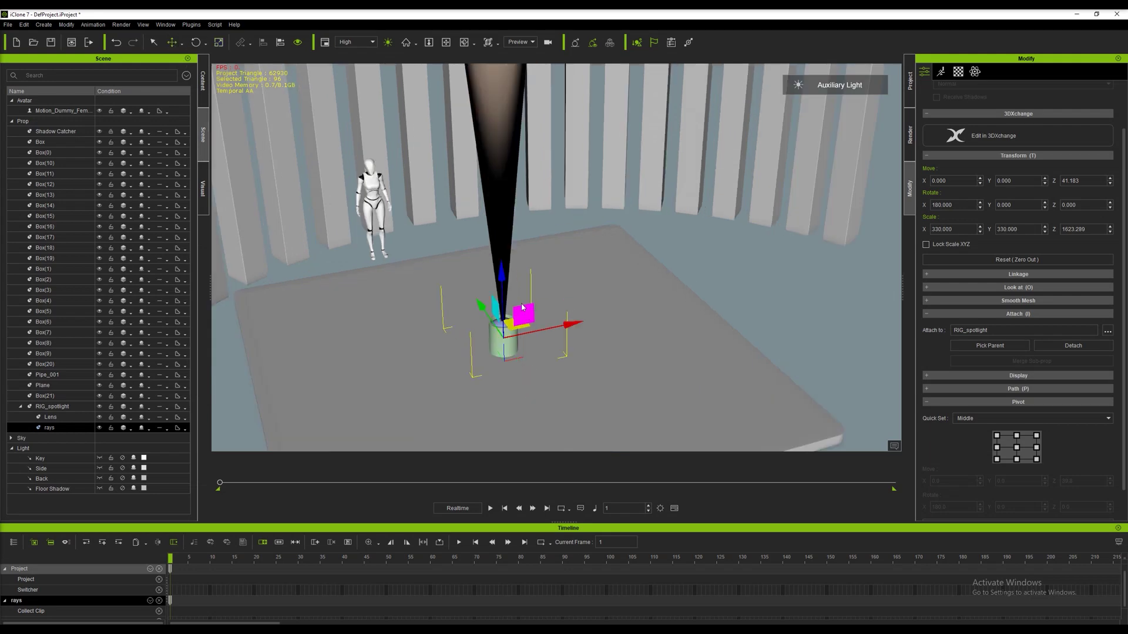
left_click_drag(504, 277, 506, 324)
mouse_move(572, 343)
right_mouse_down()
mouse_move(556, 206)
mouse_move(597, 199)
mouse_move(581, 296)
mouse_move(560, 330)
right_mouse_up()
scroll(547, 263, "down", 2)
middle_click_drag(547, 264, 526, 342)
scroll(519, 326, "down", 1)
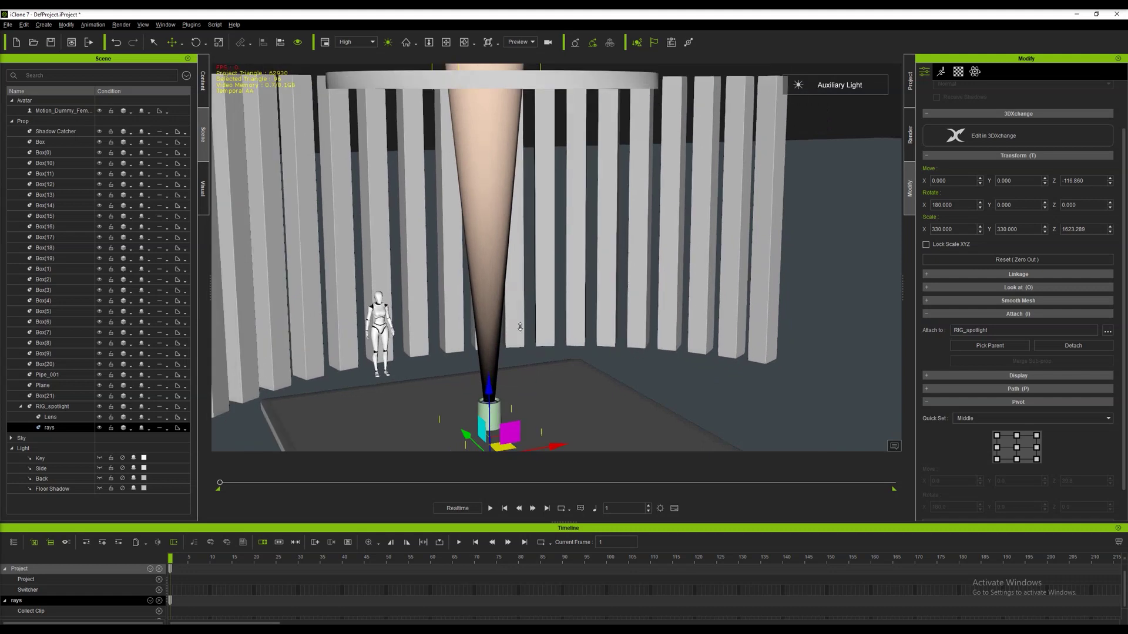
scroll(520, 326, "down", 5)
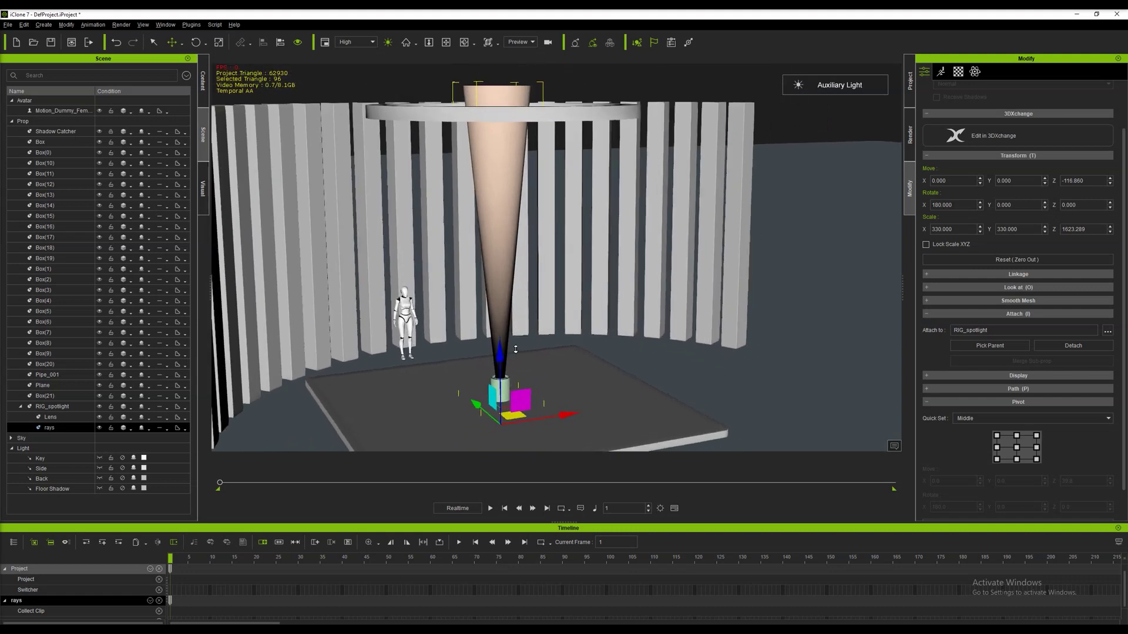
scroll(514, 353, "up", 2)
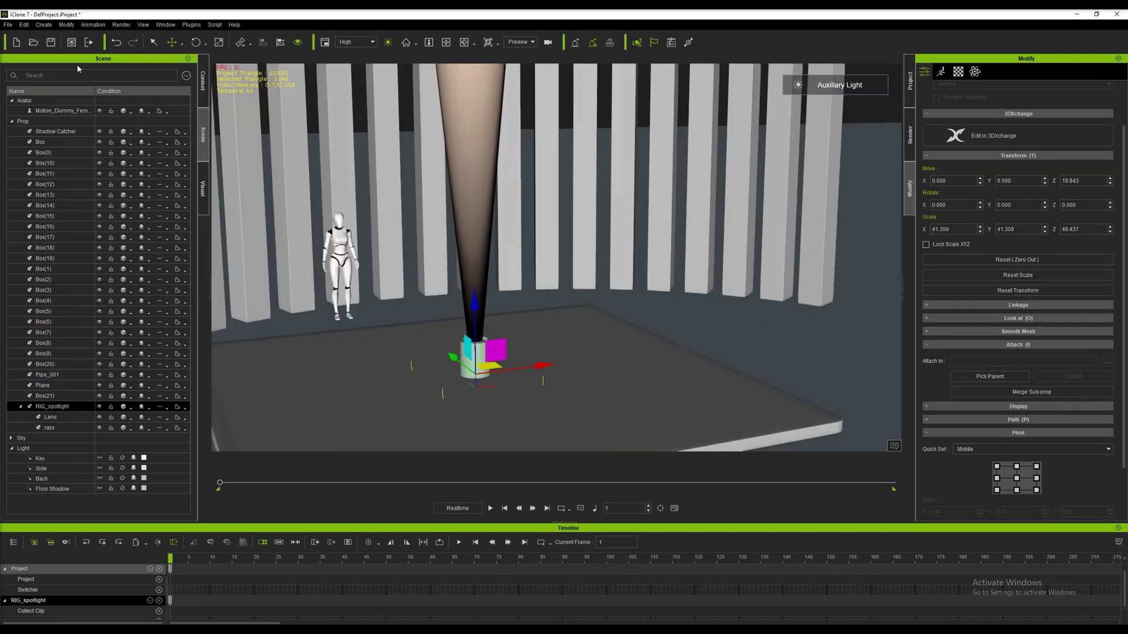
- Add a spot light to the scene and reset its position and rotation to zero
left_click(44, 25)
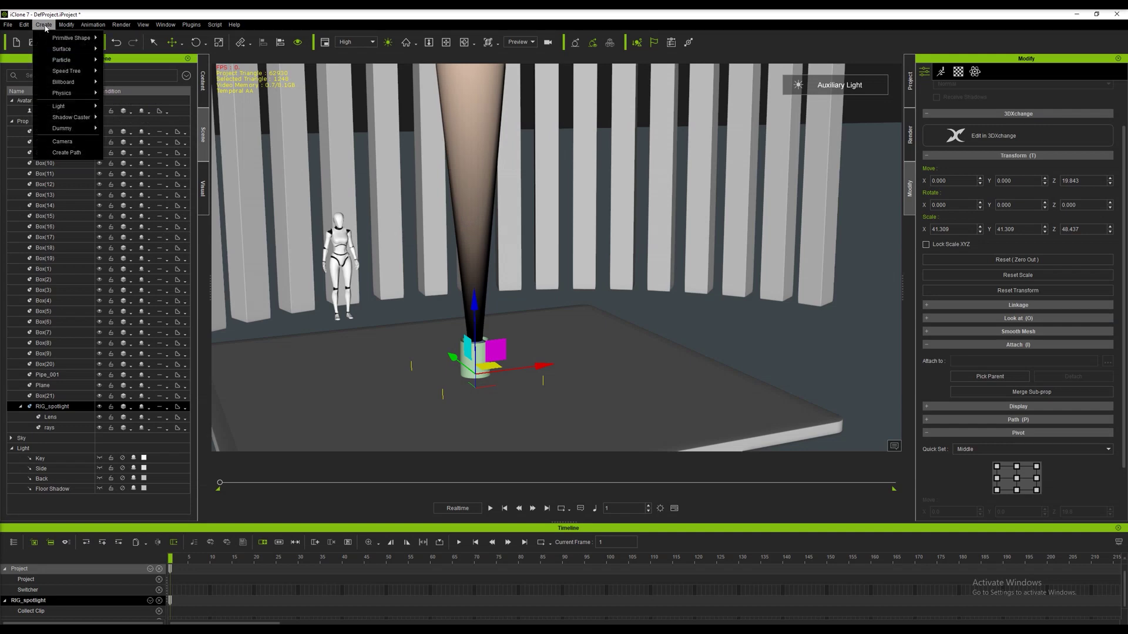
mouse_move(64, 106)
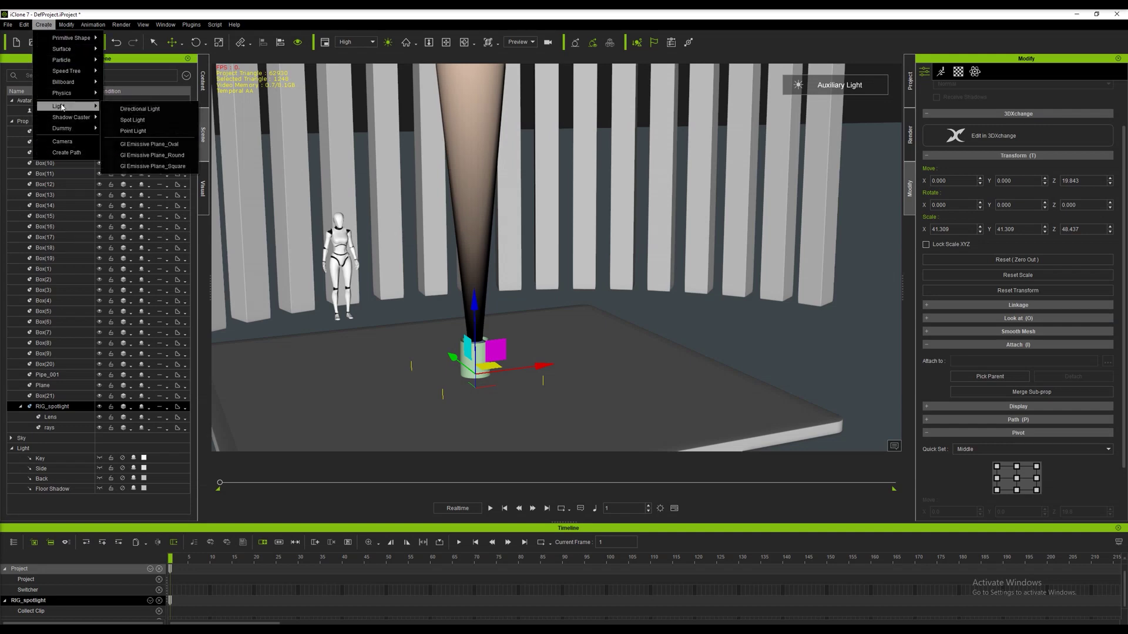
left_click(137, 120)
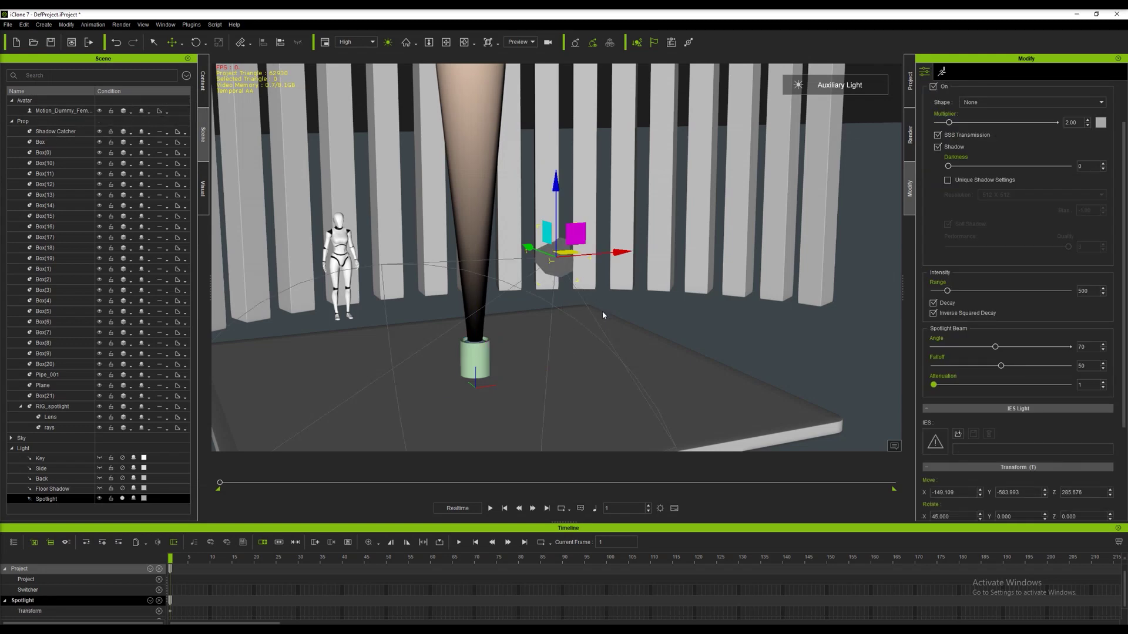
scroll(1000, 433, "down", 3)
left_click(999, 432)
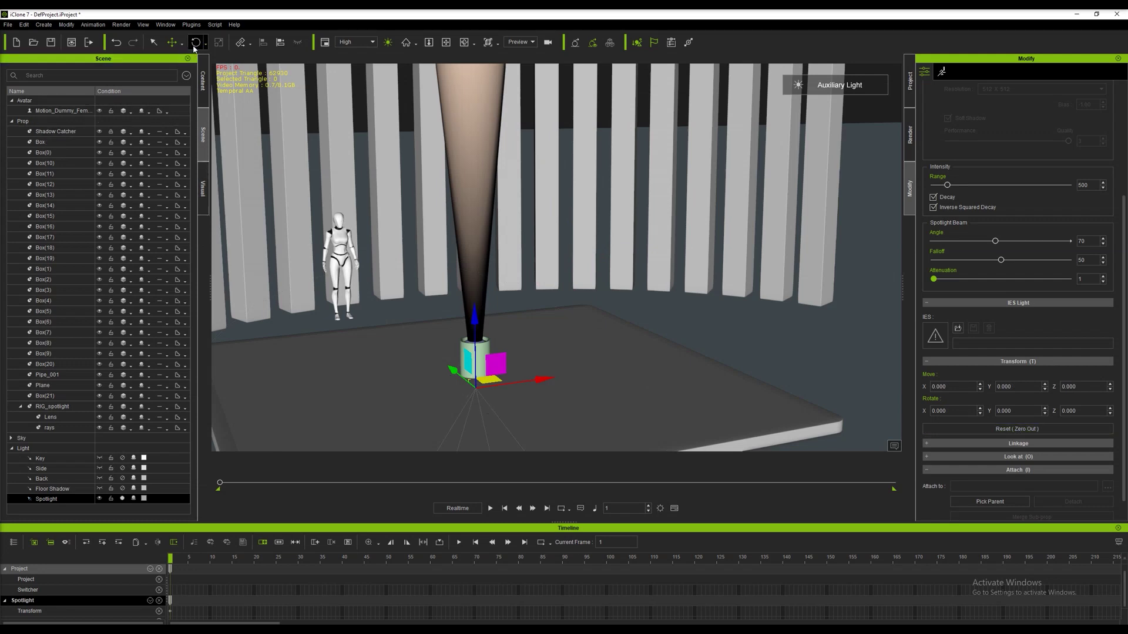
- Aim the spot light upward with an X rotation of 180, raise it to Z 31.009 and attach it to RIG_spotlight
key("e")
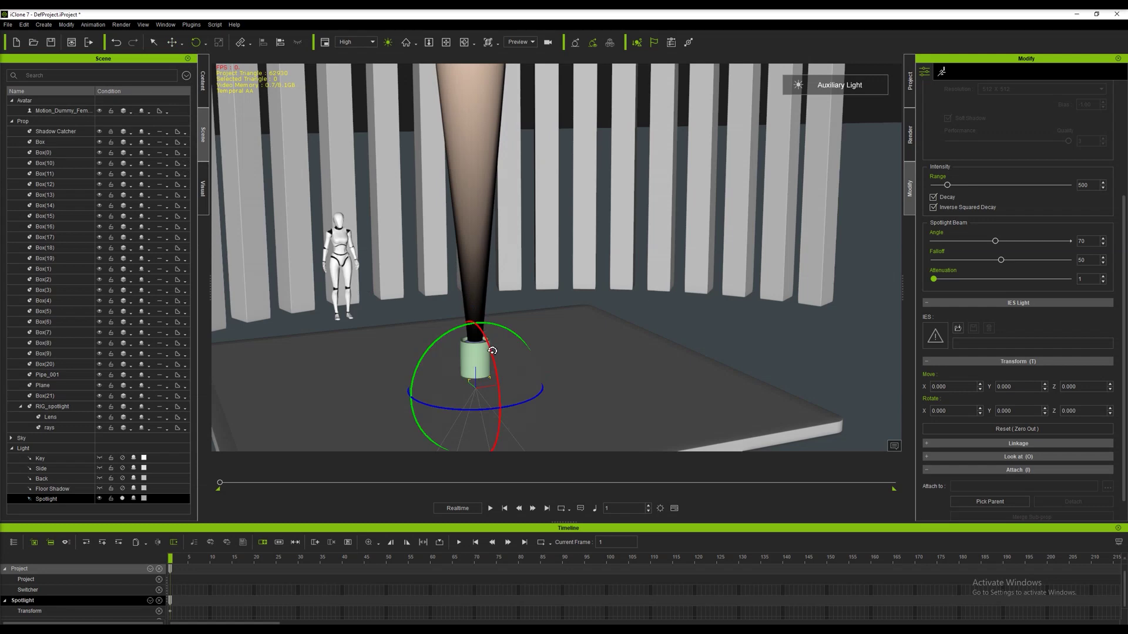
left_click_drag(483, 343, 500, 421)
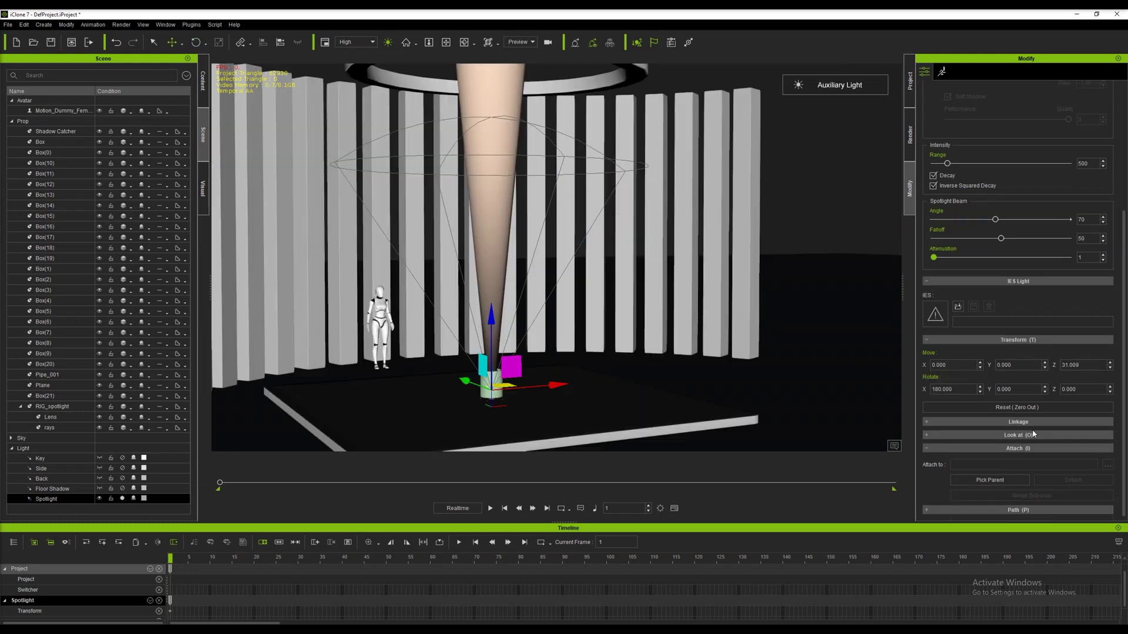
left_click(991, 481)
left_click(54, 409)
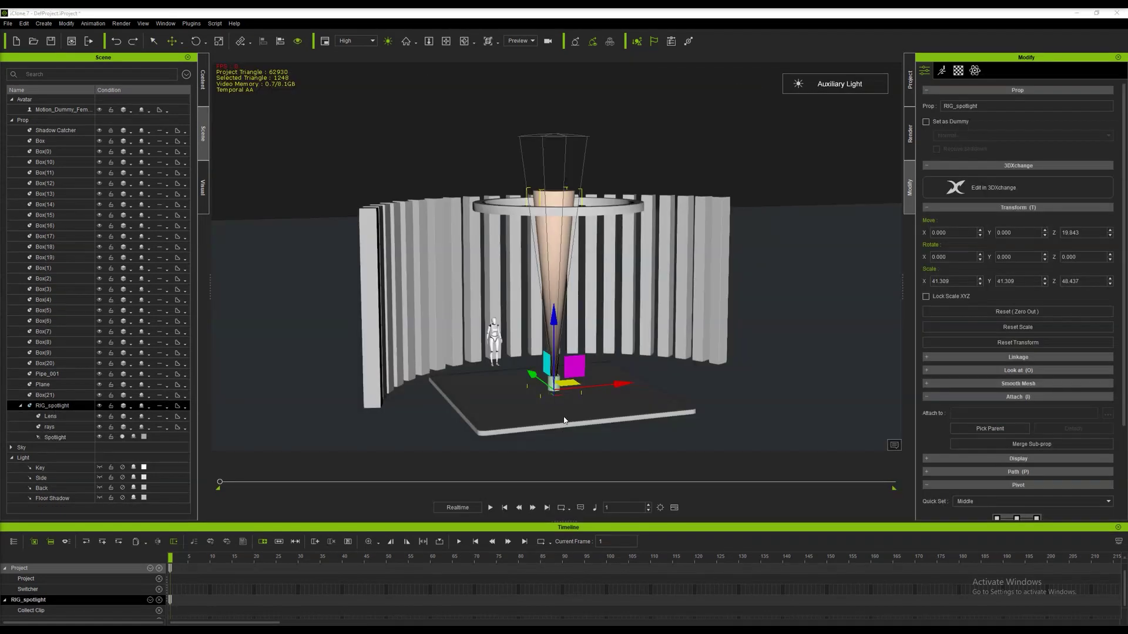
- Tilt RIG_spotlight toward the dummy character, to a rotation of about X -73.7, Y 34.9 and Z 9.5
mouse_move(565, 422)
middle_mouse_down()
mouse_move(561, 391)
mouse_move(564, 407)
middle_mouse_up()
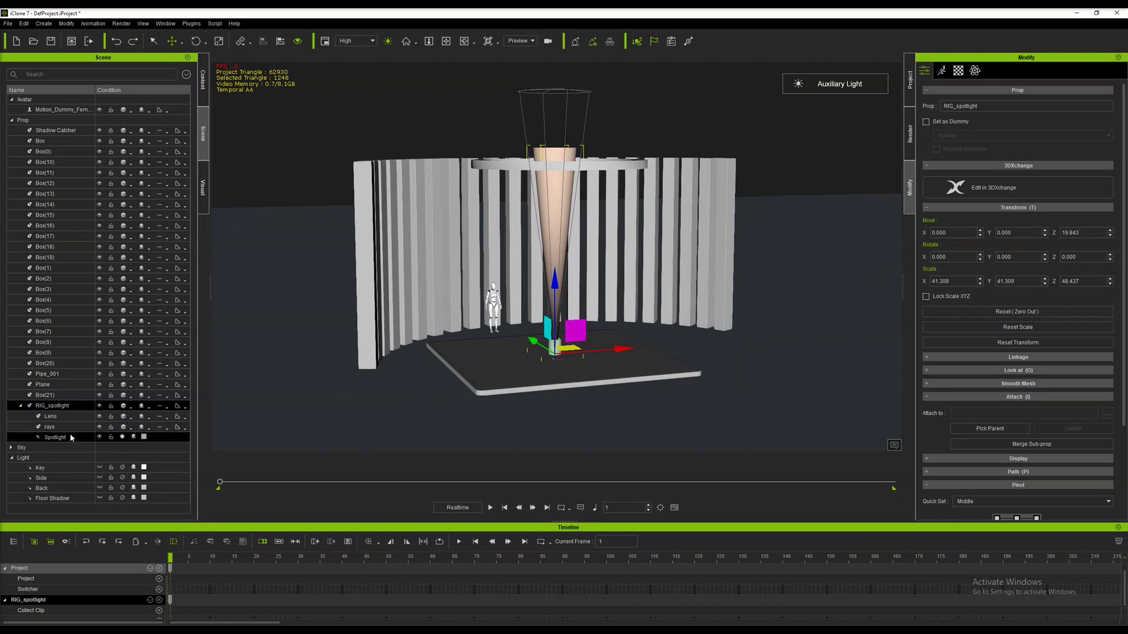
scroll(578, 365, "up", 4)
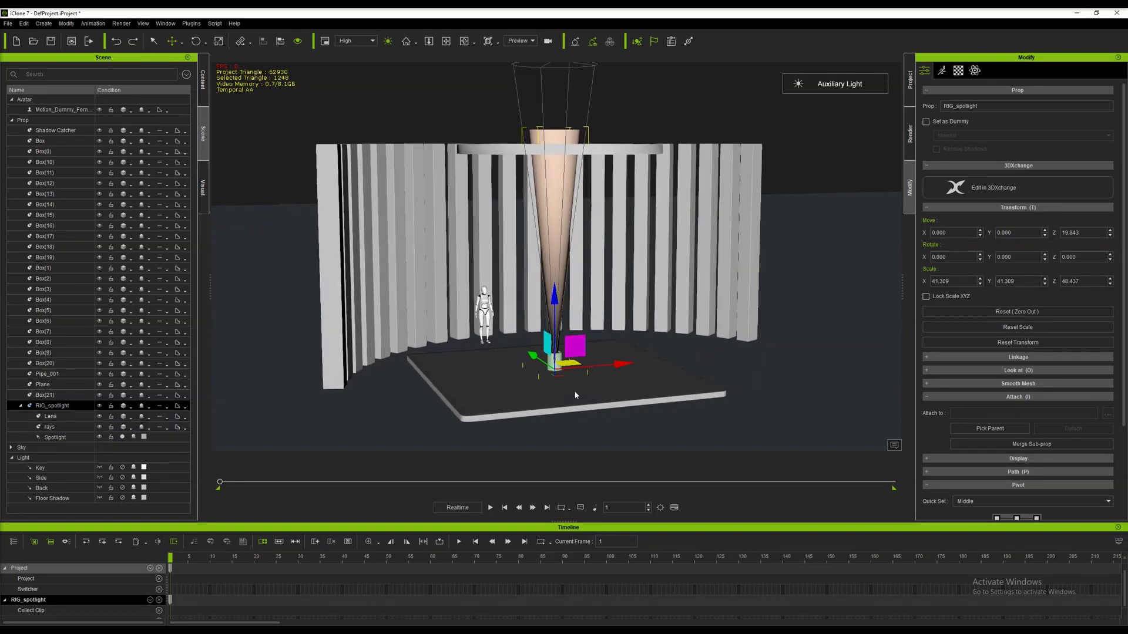
scroll(575, 393, "up", 4)
middle_click_drag(592, 358, 601, 270)
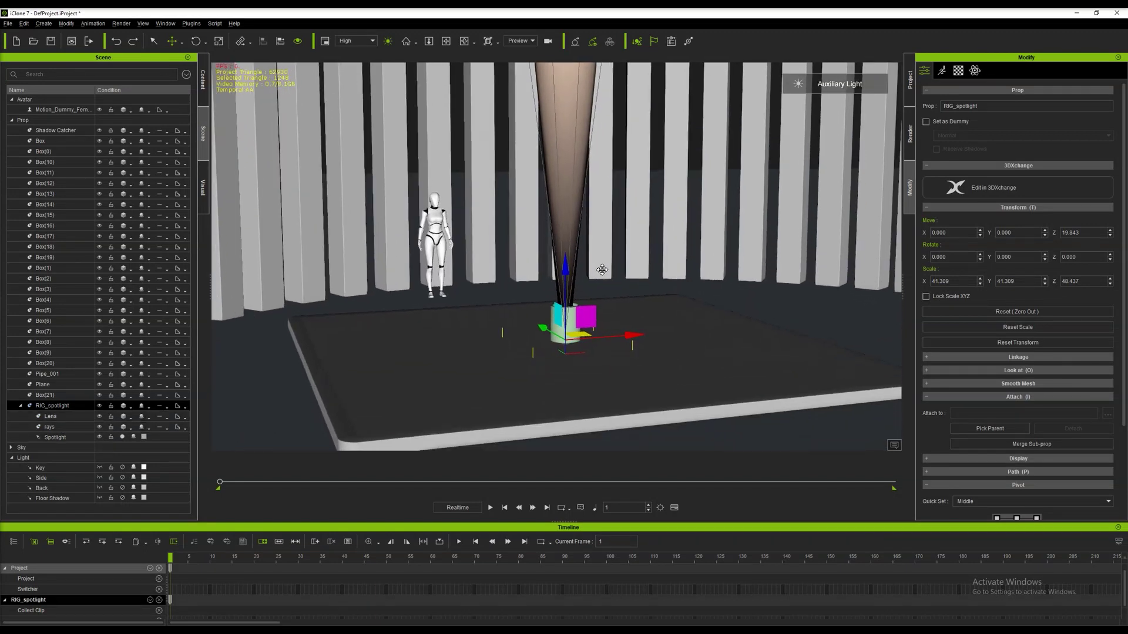
left_click(196, 41)
left_click_drag(527, 360, 570, 293)
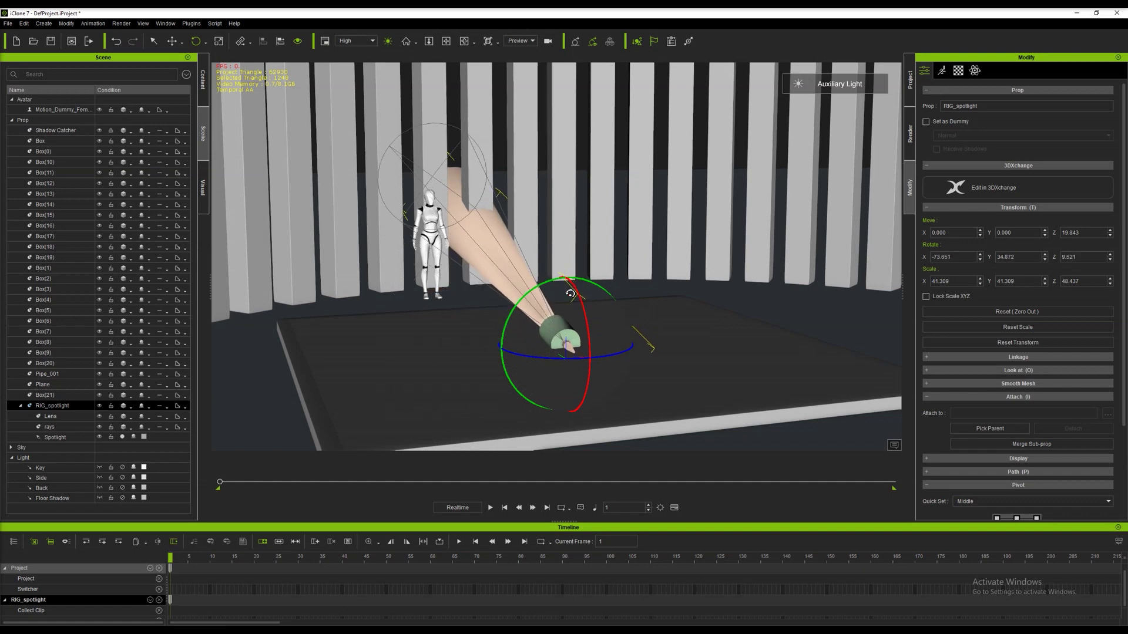
- Move RIG_spotlight to the stage's edge at about X -93, Y -375, Z 38.7, and turn off the auxiliary light
left_click(172, 42)
left_click_drag(542, 342, 602, 400)
mouse_move(566, 328)
left_mouse_down()
mouse_move(564, 343)
mouse_move(563, 317)
left_mouse_up()
left_click_drag(537, 359, 585, 381)
right_click_drag(558, 230, 550, 309)
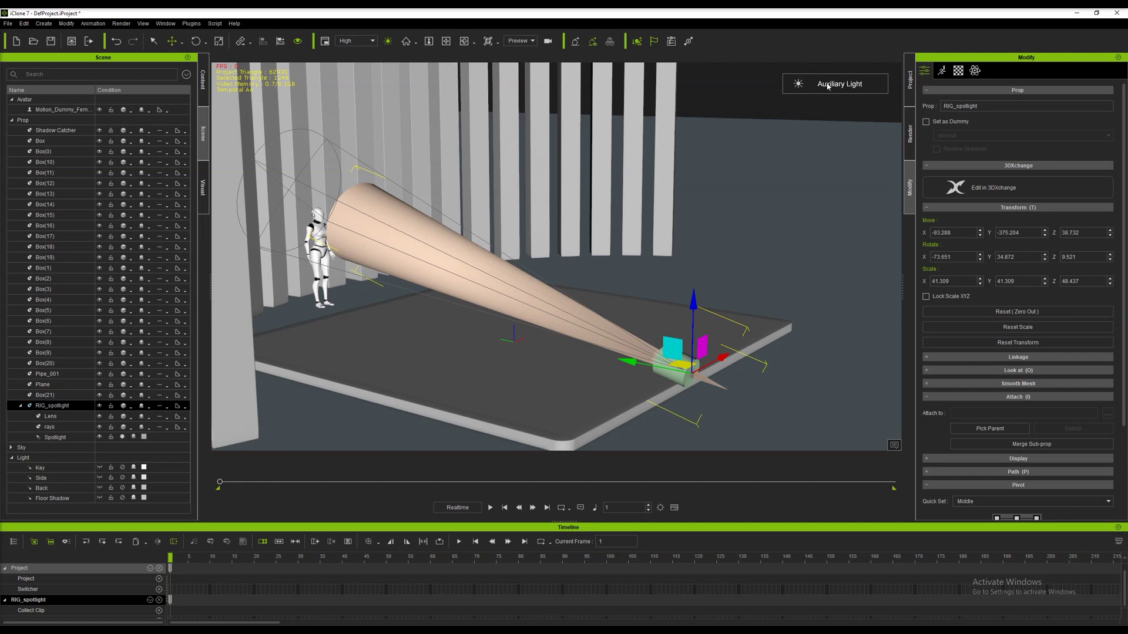
left_click(388, 43)
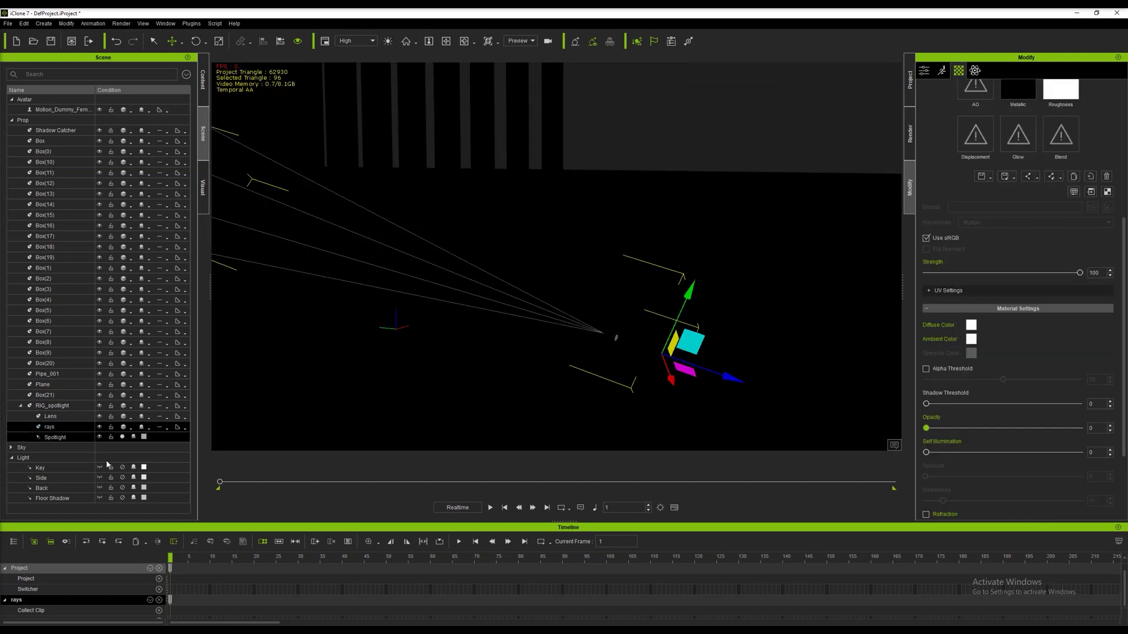
- Select the Lens and open the image browser for its material's Glow channel
left_click(52, 417, "ctrl")
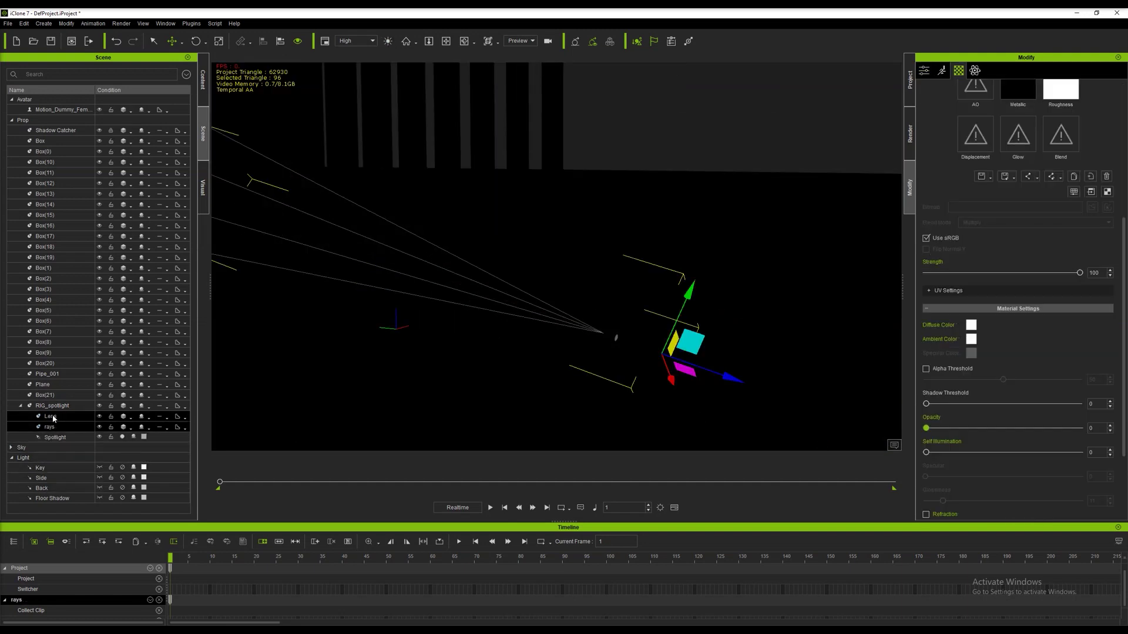
left_click(52, 416)
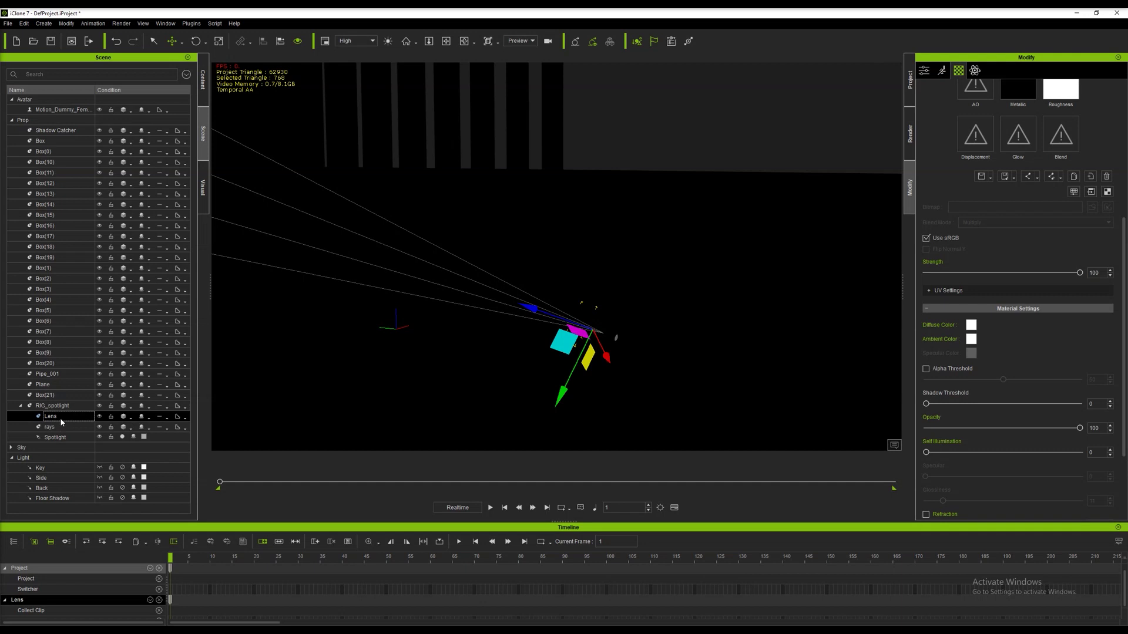
scroll(949, 189, "up", 2)
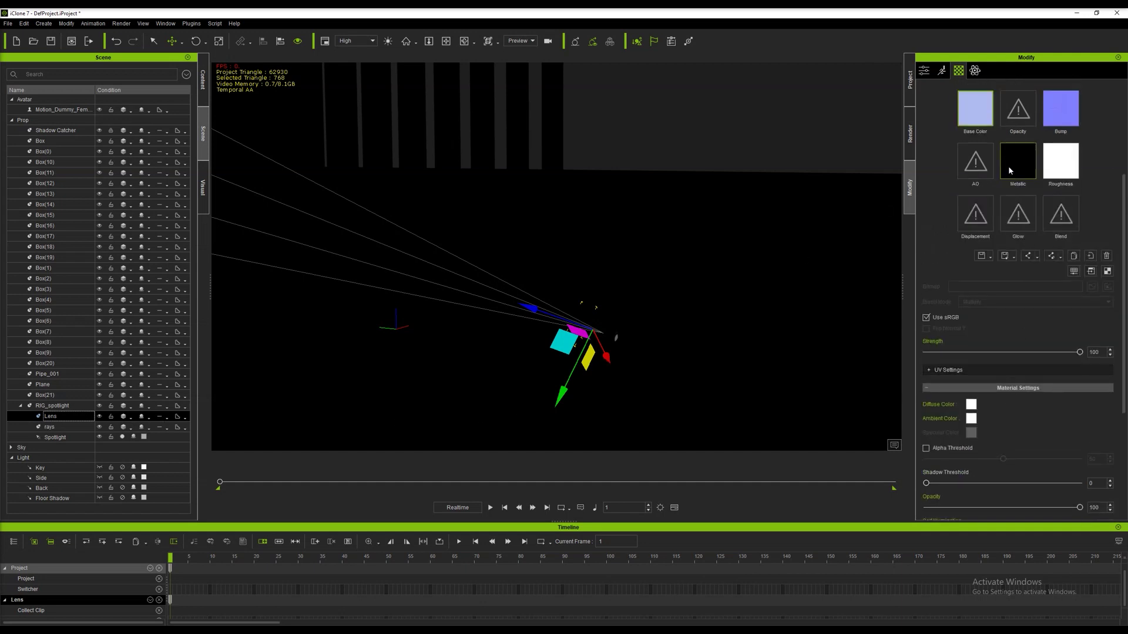
left_click(1025, 224)
double_click(1025, 224)
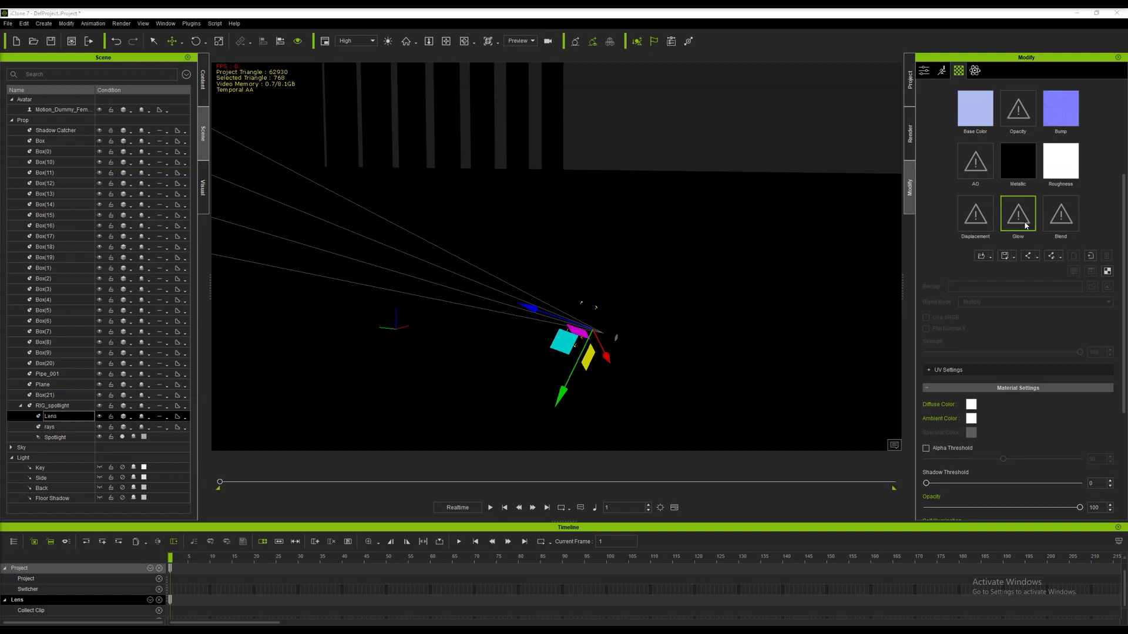
- Load the yellow radial glow image from the iClone Template's Texture > Glow folder into the Lens material
left_click_drag(137, 183, 137, 99)
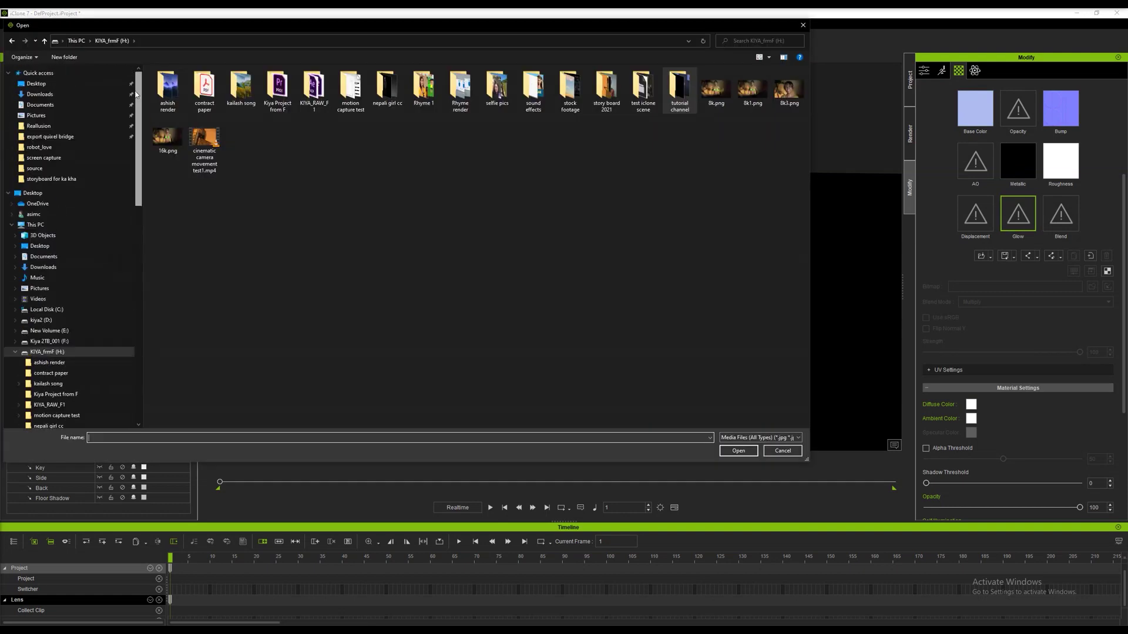
left_click(43, 128)
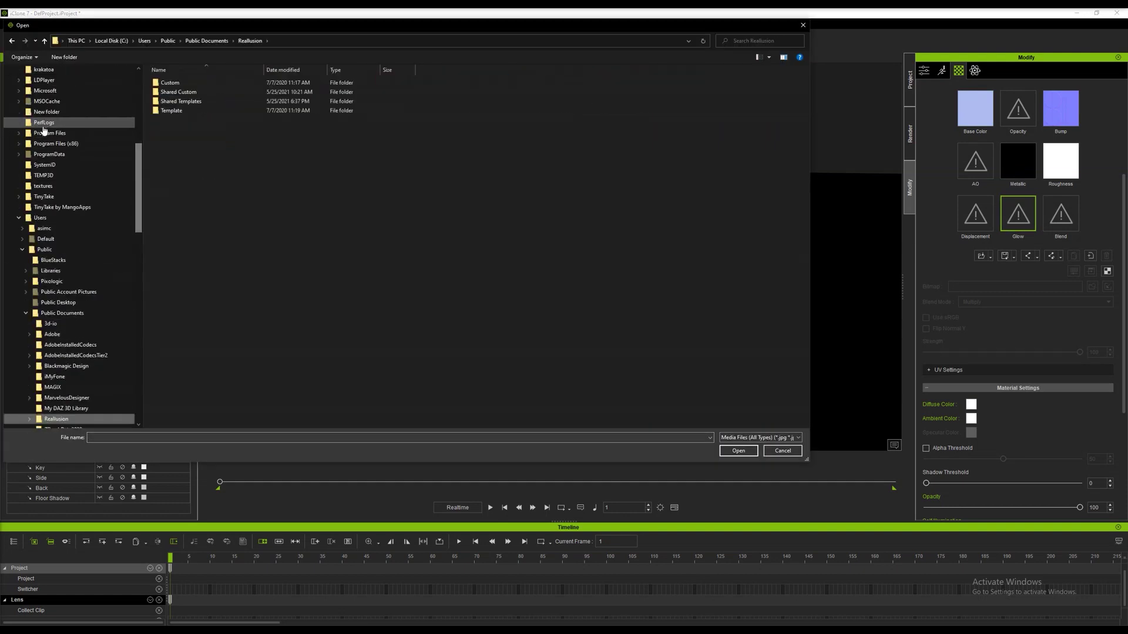
double_click(170, 112)
double_click(173, 93)
double_click(172, 92)
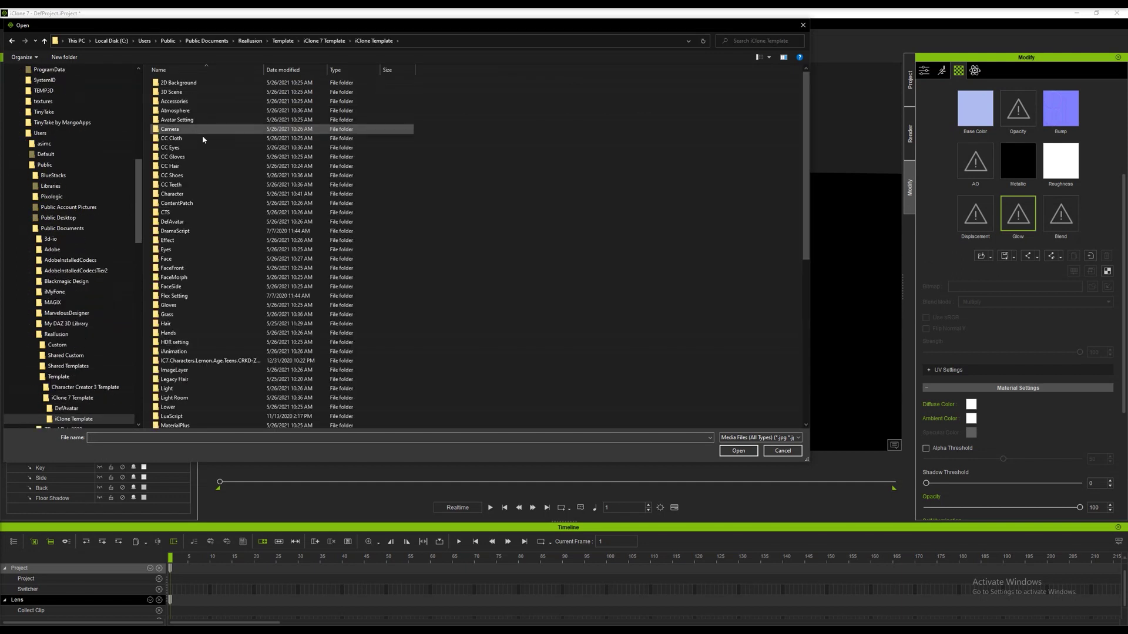
left_click(173, 175)
scroll(186, 195, "down", 10)
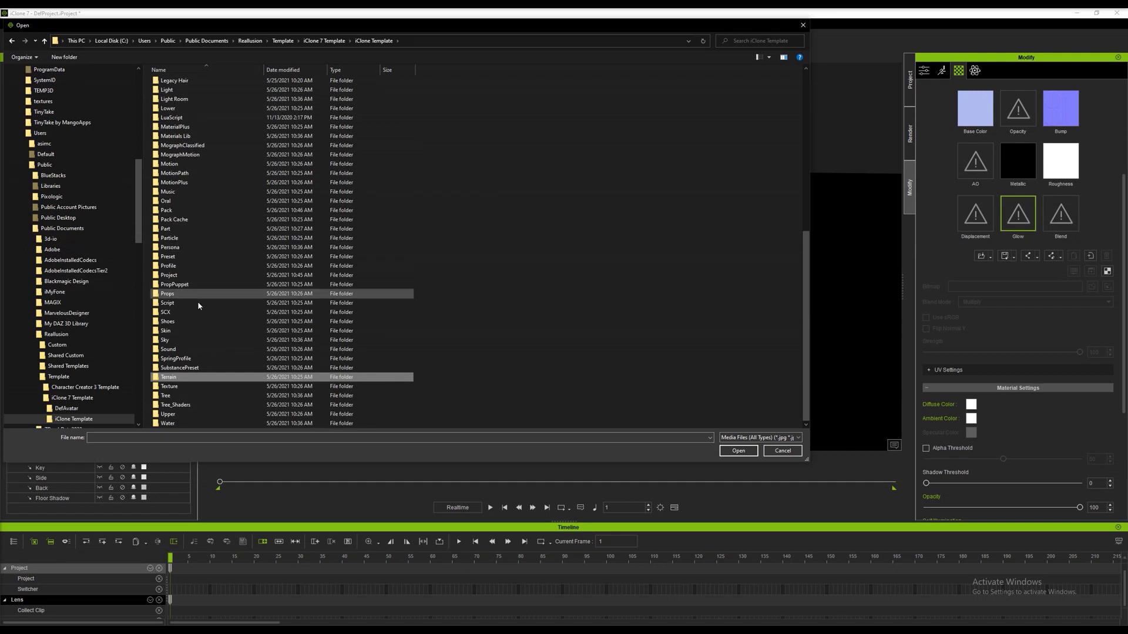
double_click(176, 386)
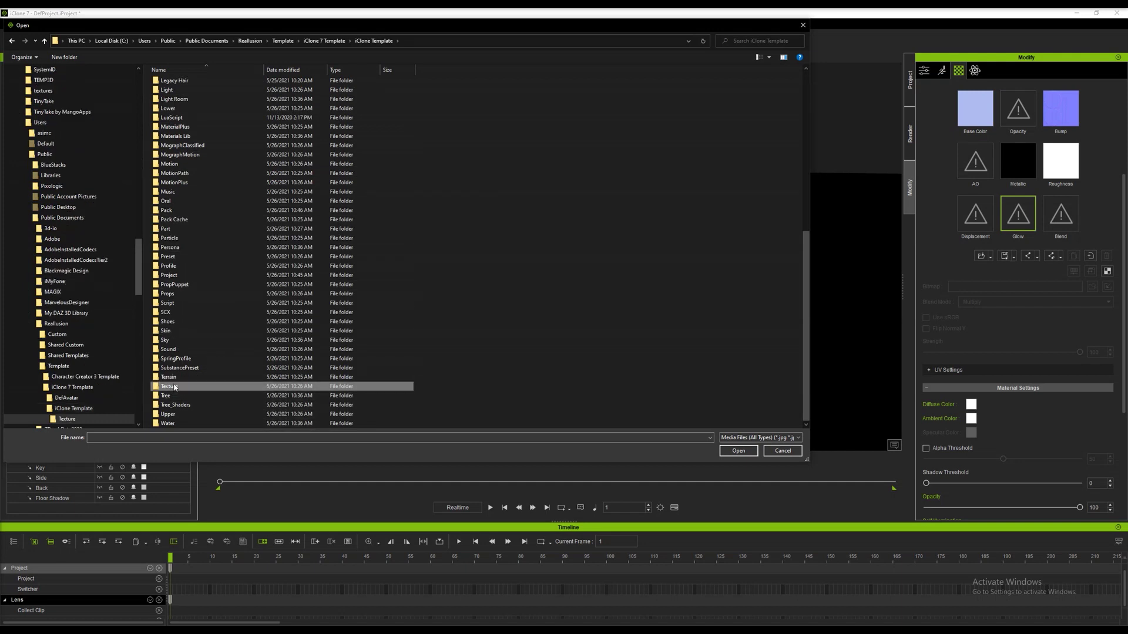
double_click(167, 120)
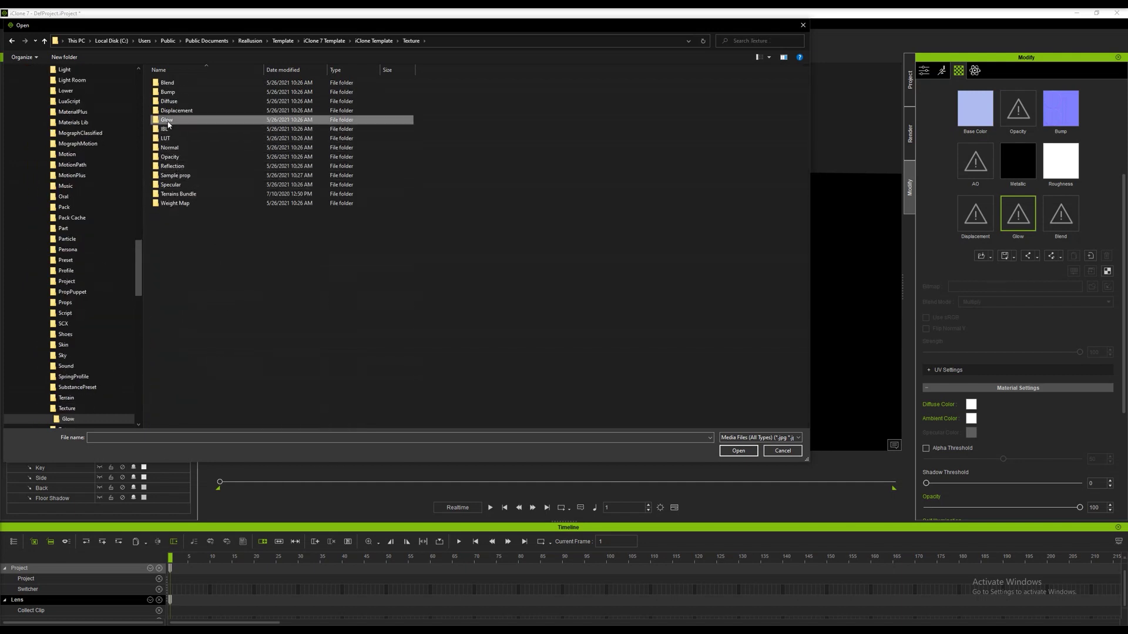
double_click(355, 147)
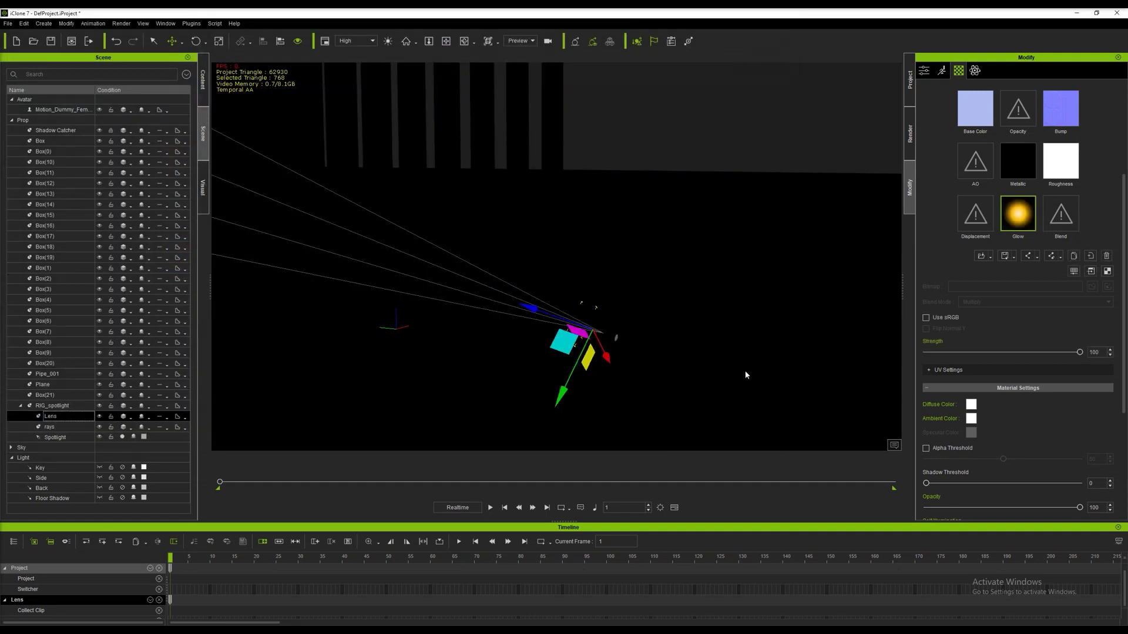
right_click_drag(650, 350, 707, 340)
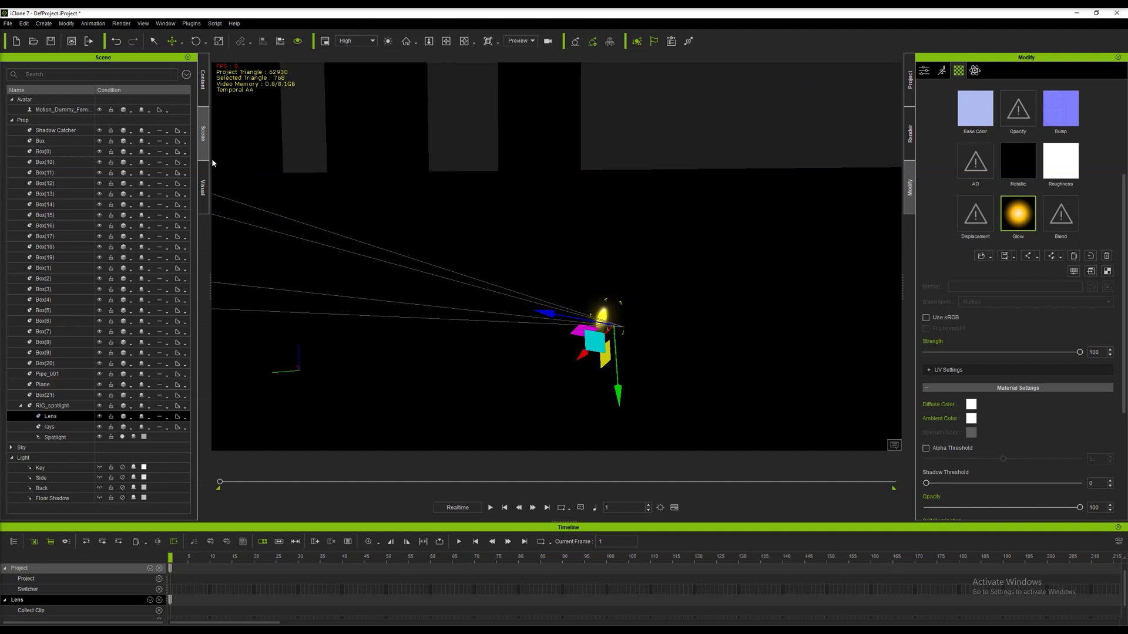
- Activate image-based lighting for the scene
left_click(204, 185)
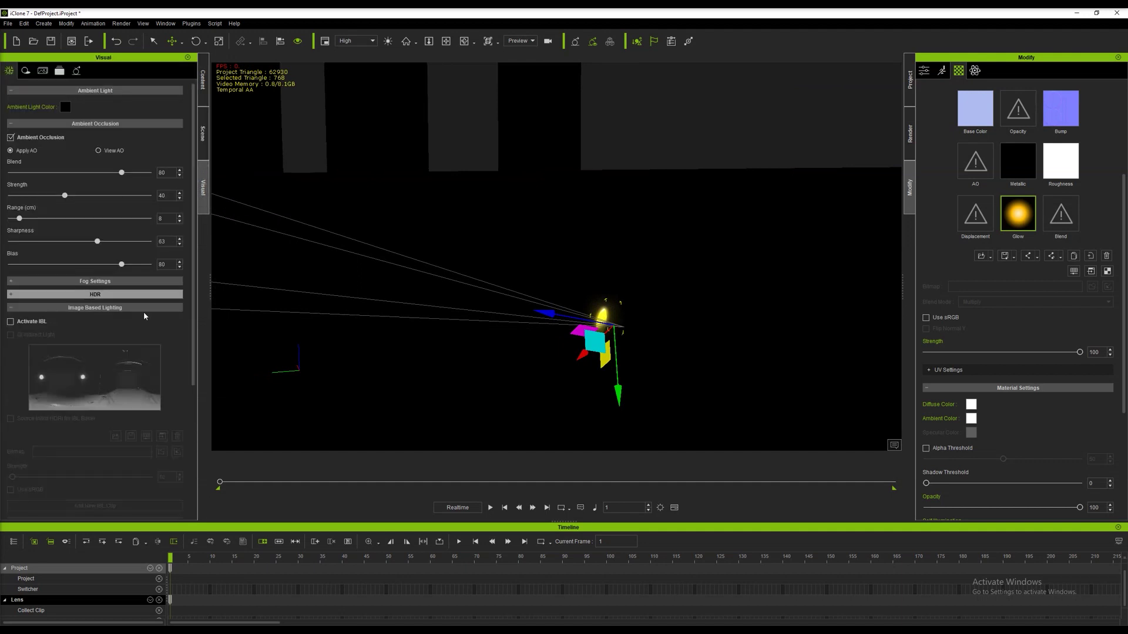
left_click(10, 322)
right_click_drag(646, 339, 650, 288)
- Set the Lens material's self-illumination to 100
scroll(963, 364, "down", 3)
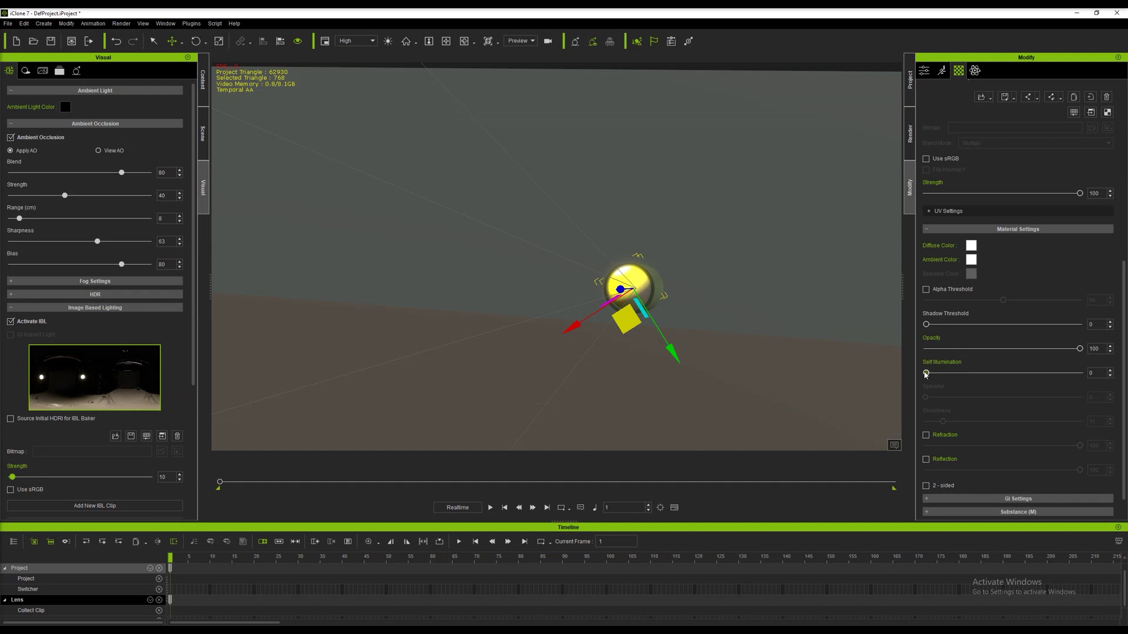
left_click_drag(926, 374, 1108, 375)
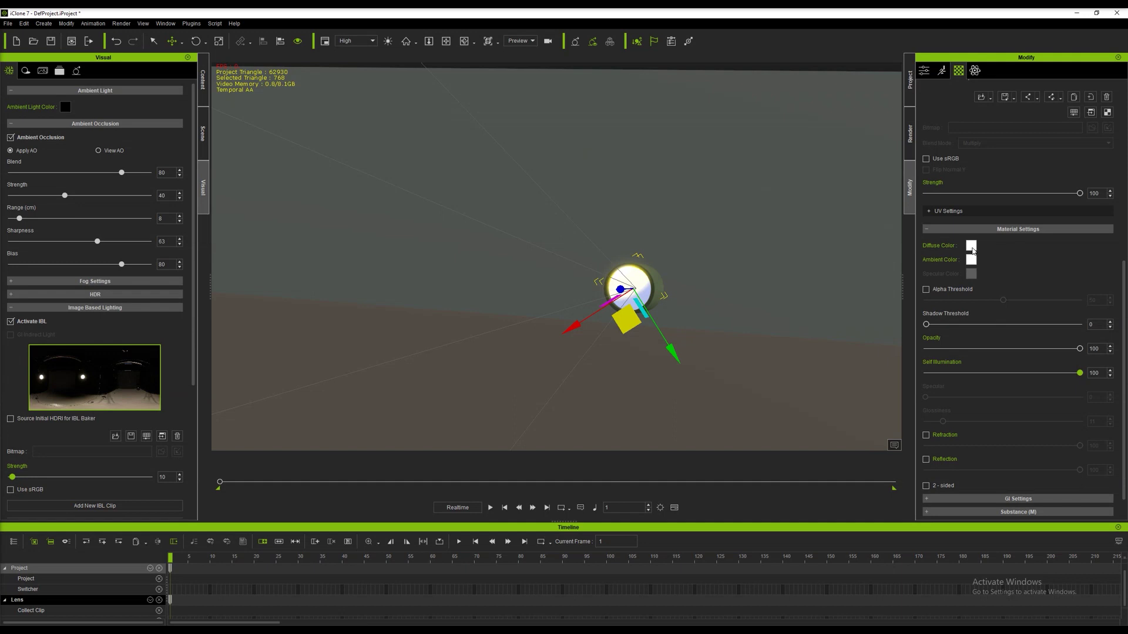
right_click_drag(797, 277, 688, 343)
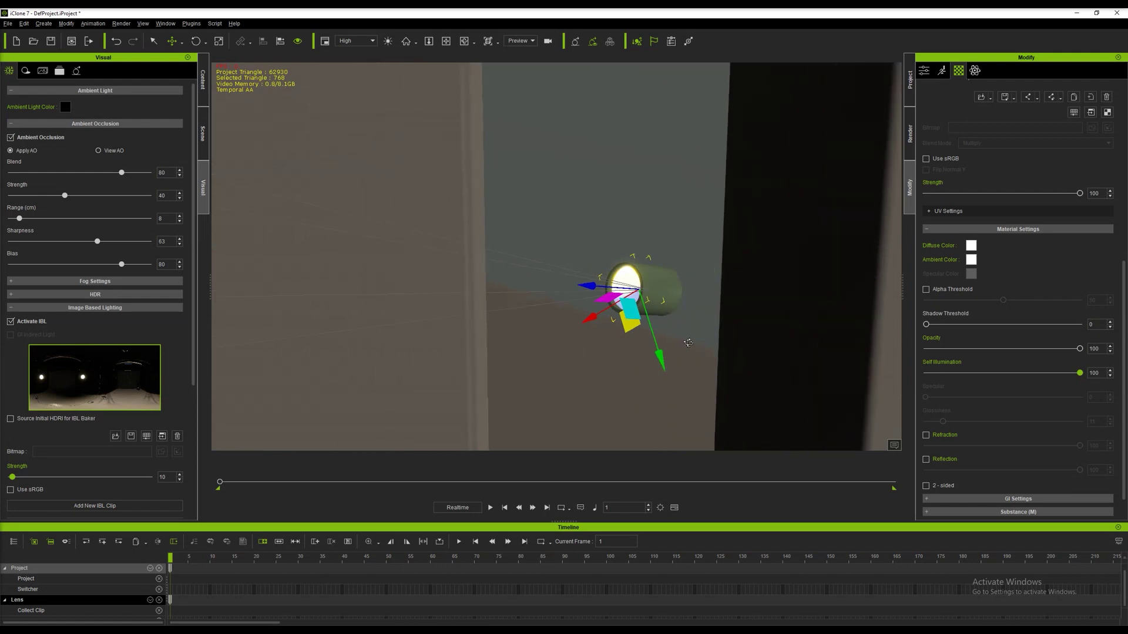
- Turn on Global Illumination and slightly resize the Lens uniformly in the can's opening
left_click(577, 48)
right_click_drag(674, 285, 637, 290)
key("r")
left_click_drag(637, 291, 637, 304)
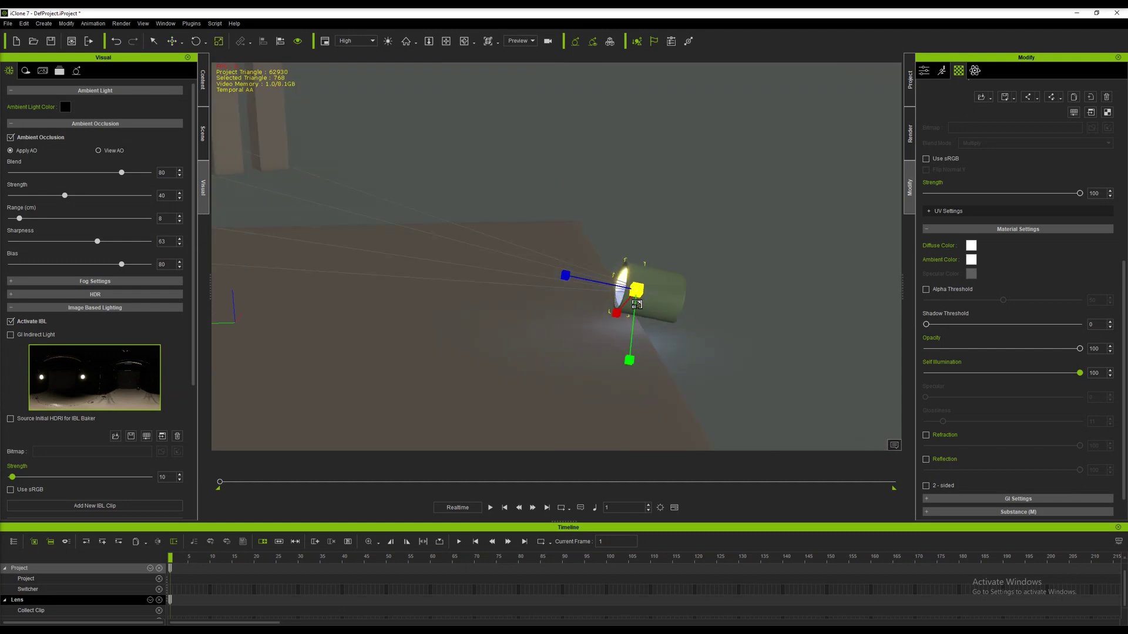
- Set the Spotlight's multiplier to 20 and its range to about 3865
right_click_drag(693, 307, 705, 297)
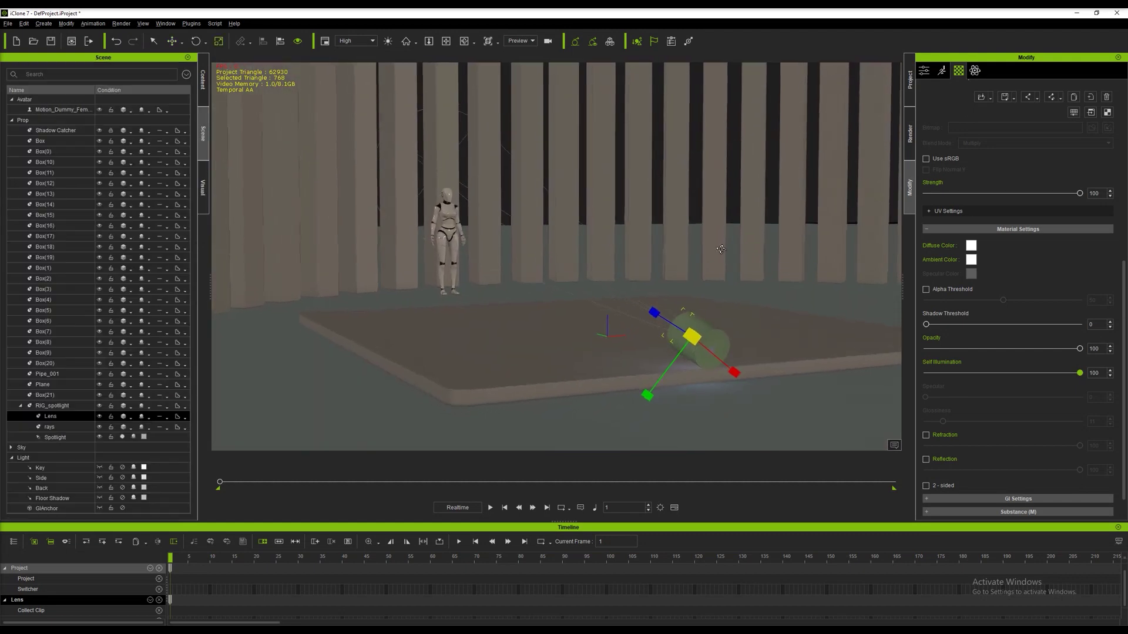
right_click_drag(721, 249, 721, 248)
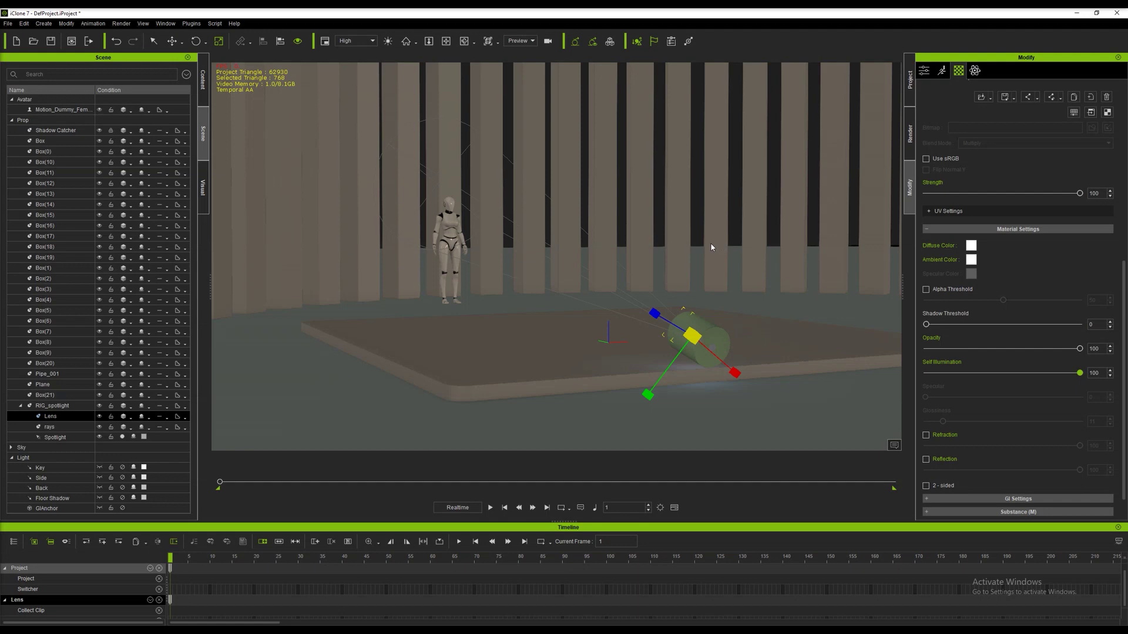
left_click(68, 438)
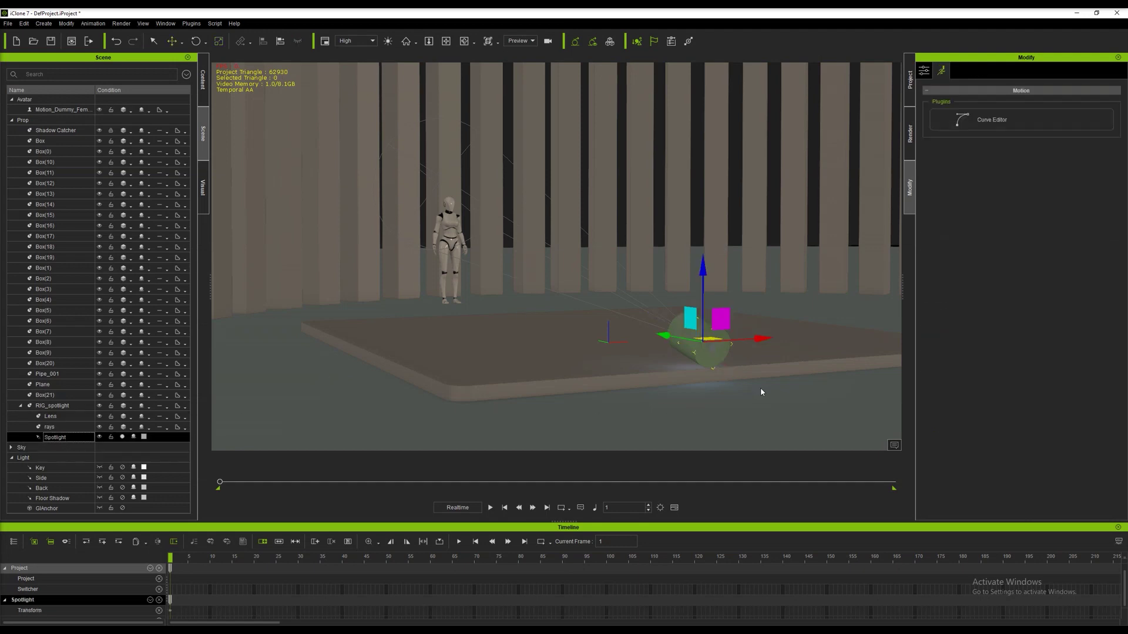
left_click(924, 71)
left_click_drag(949, 175, 1054, 175)
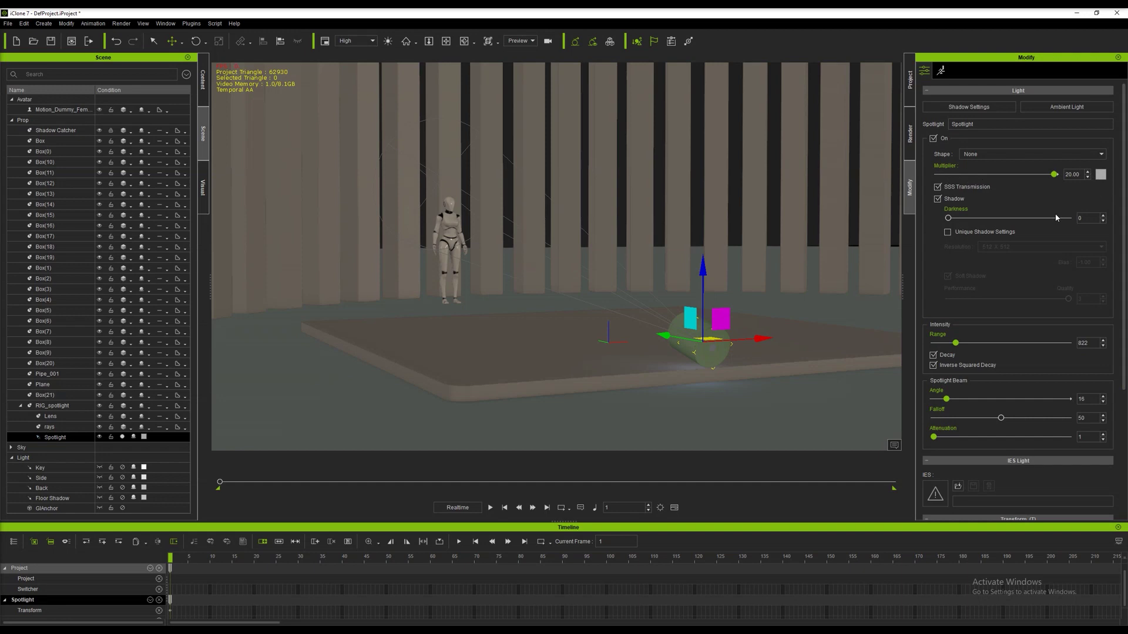
scroll(986, 320, "down", 1)
left_click_drag(955, 316, 1039, 320)
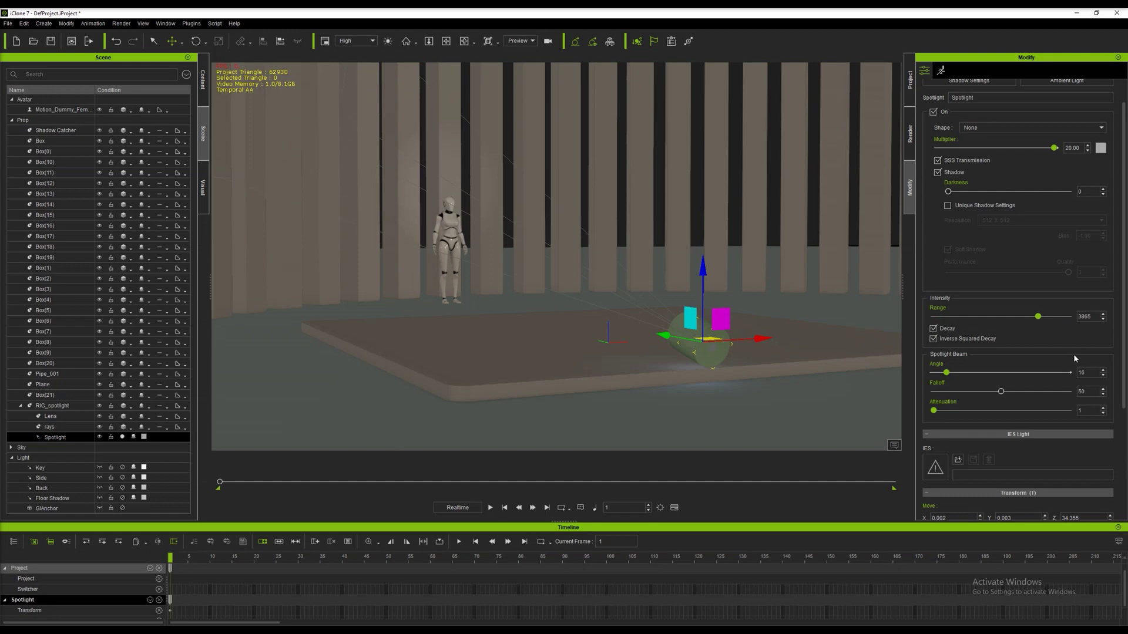
- Change the Spotlight's light color to pure white (#ffffff)
left_click(1100, 149)
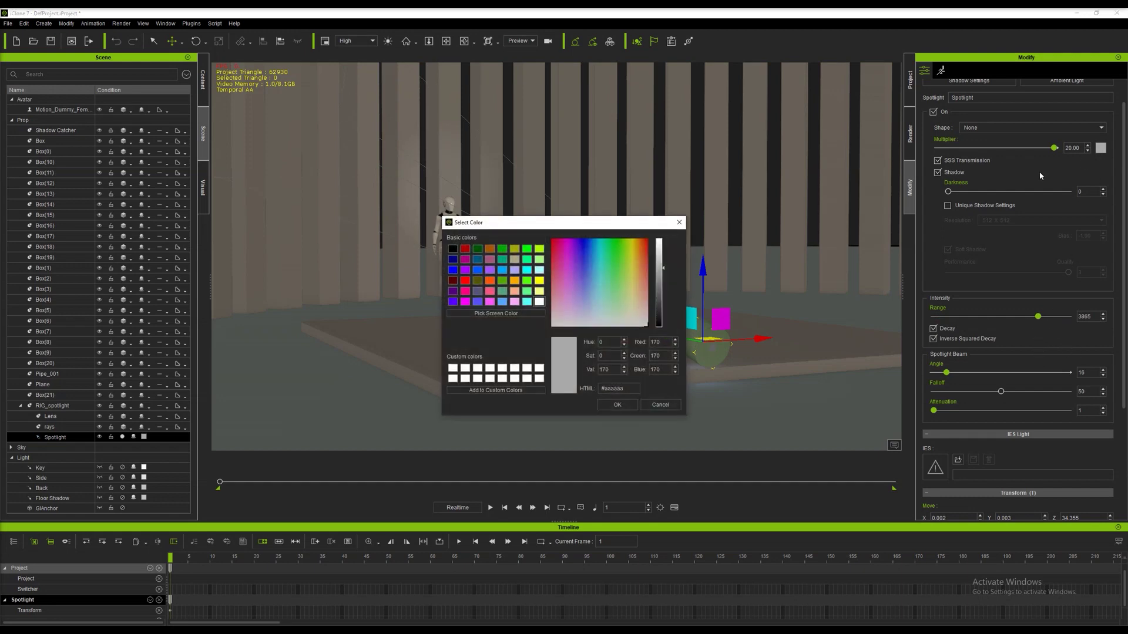
left_click_drag(660, 271, 660, 199)
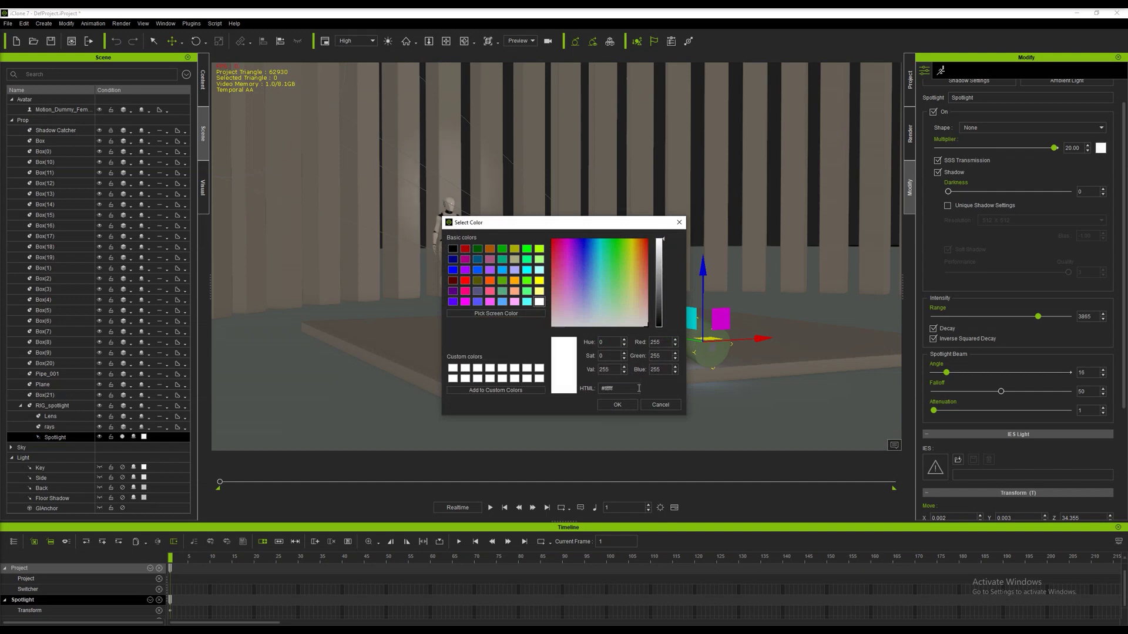
left_click(617, 405)
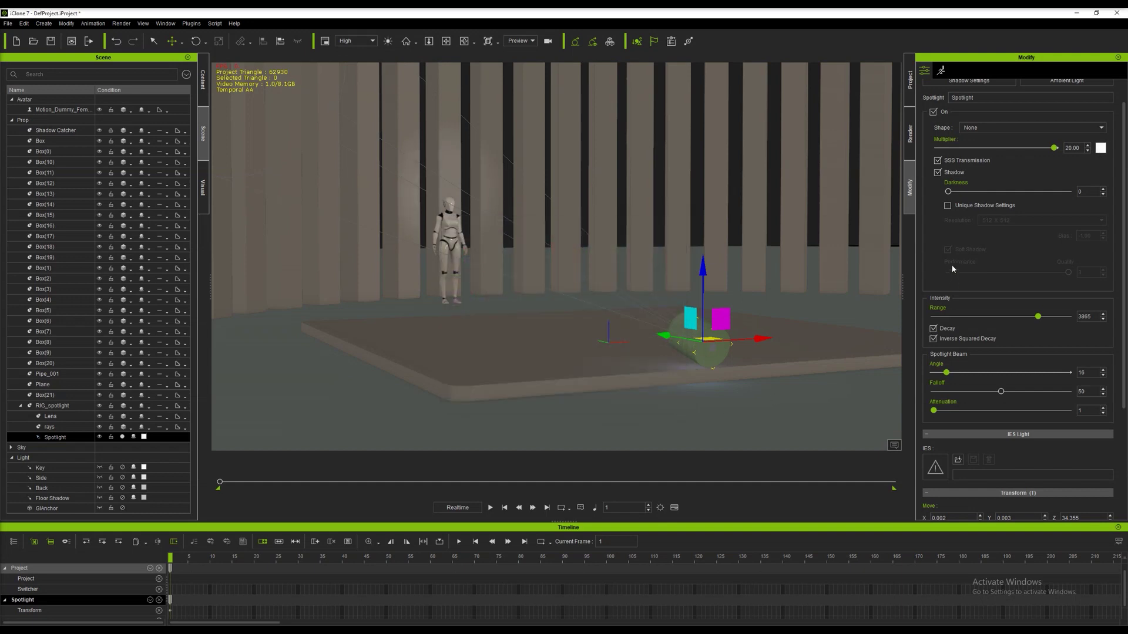
- Reduce the Spotlight's range to about 2072 and set its multiplier to 50
left_click_drag(1038, 321, 989, 317)
left_click_drag(1082, 151, 1063, 154)
type("50")
key("Return")
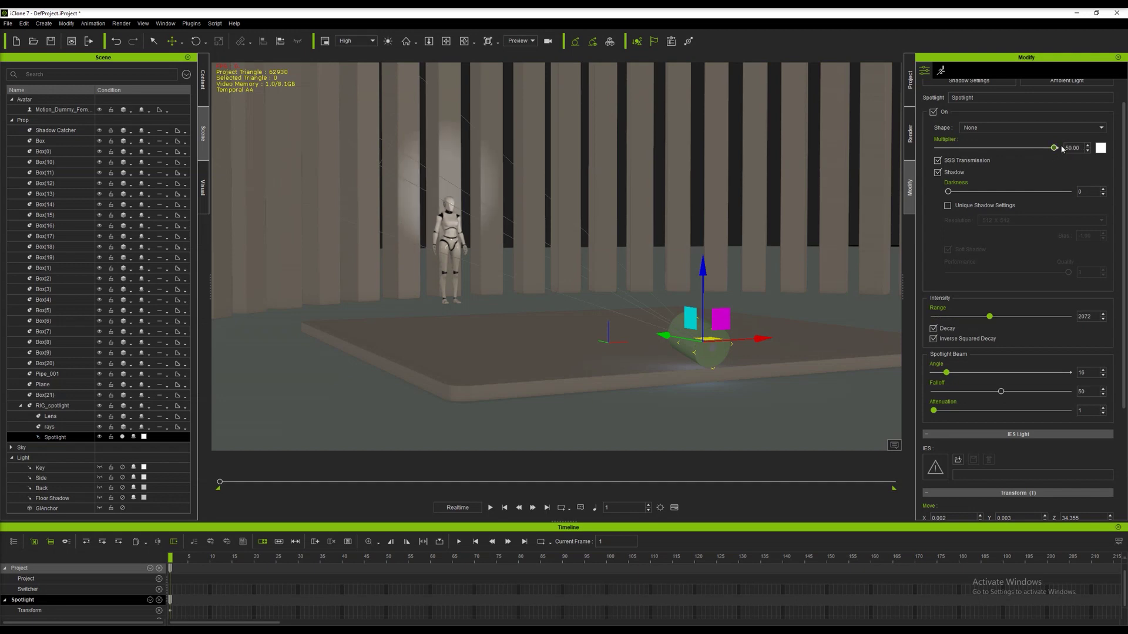
- Set the Spotlight's multiplier to 100, beam angle to 29, falloff to 7 and attenuation to 35
left_click_drag(1081, 149, 1057, 154)
type("1")
key("Return")
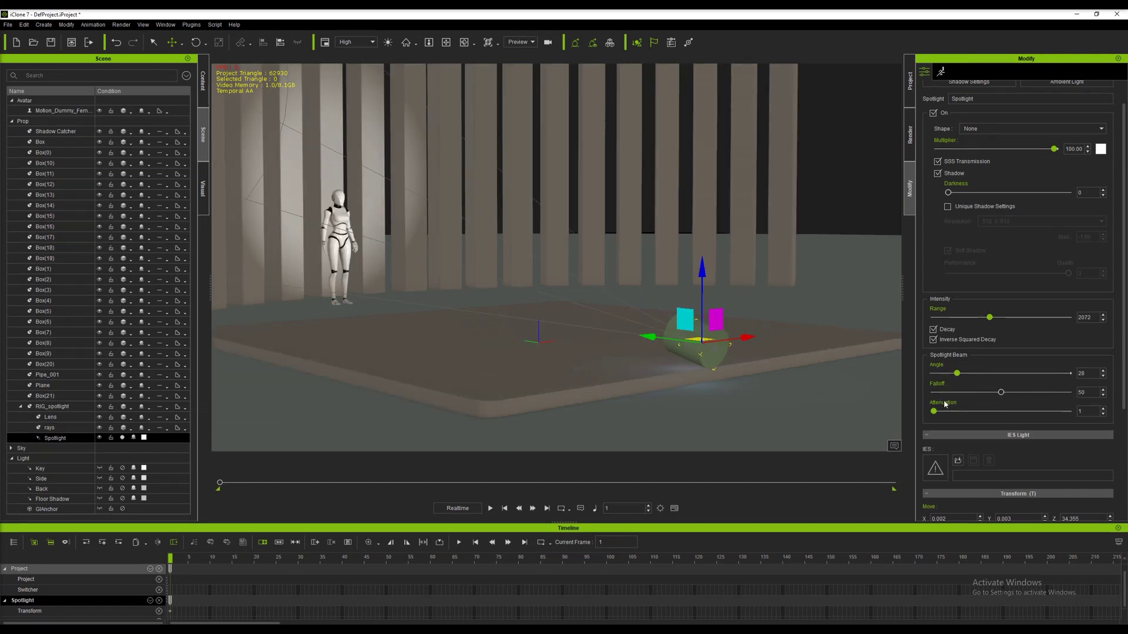
left_click_drag(956, 374, 982, 413)
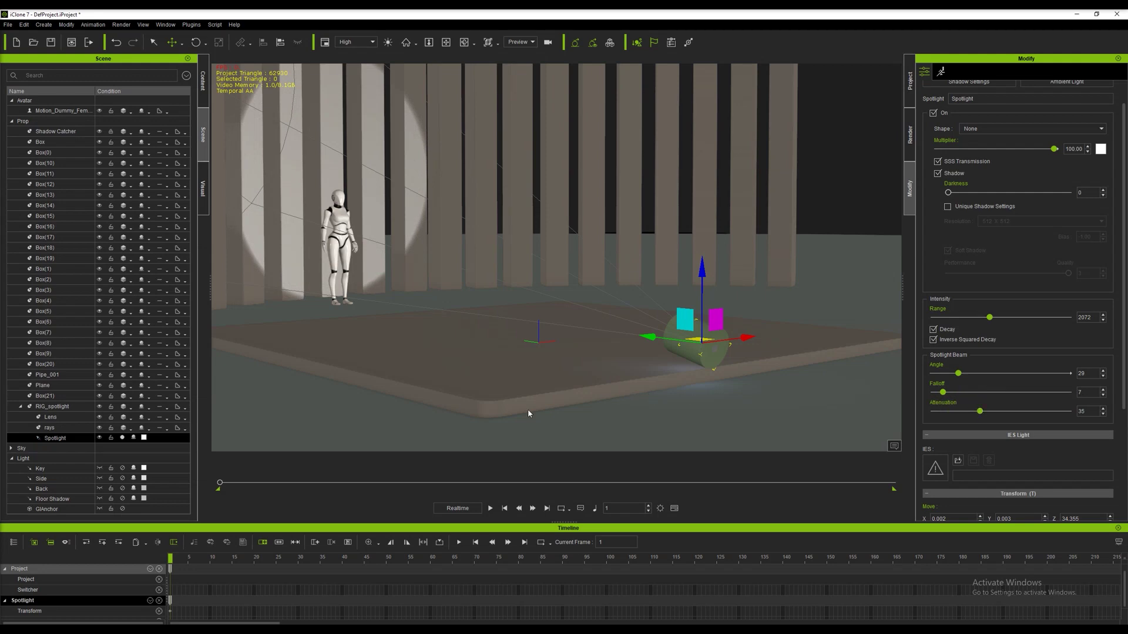
- Set the opacity of the rays cone's material to 7
left_click(51, 428)
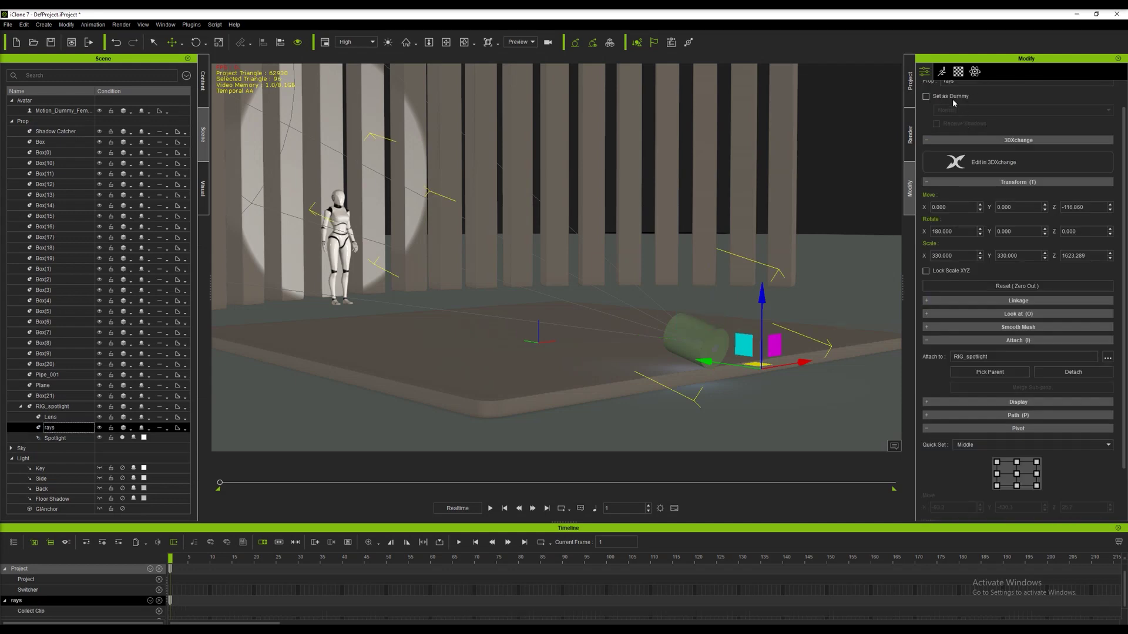
left_click(958, 72)
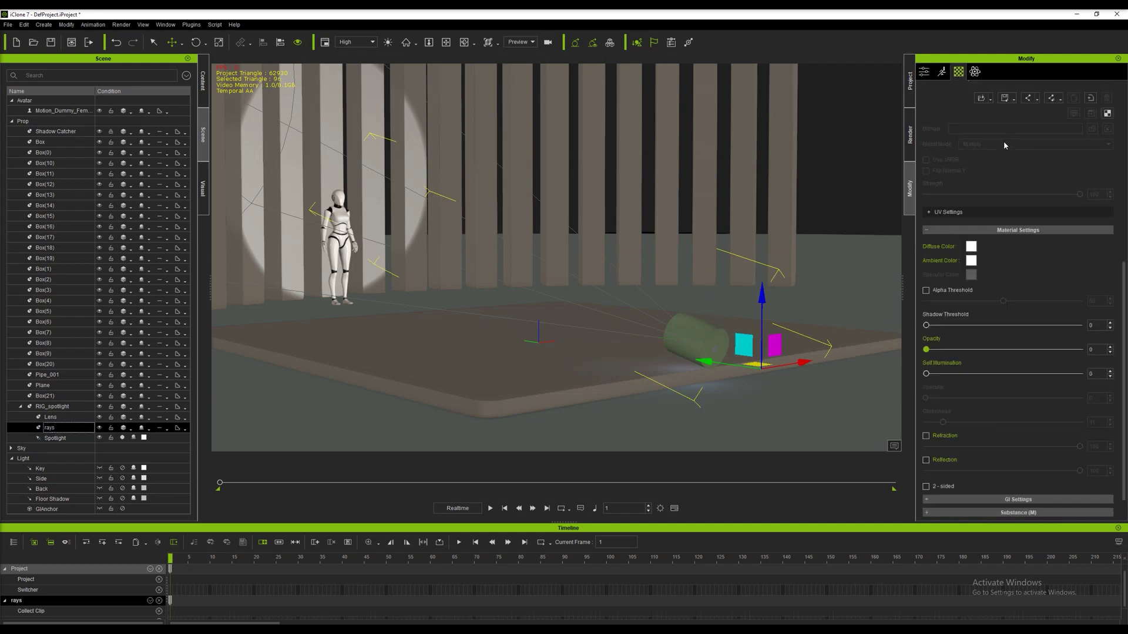
scroll(1003, 141, "up", 5)
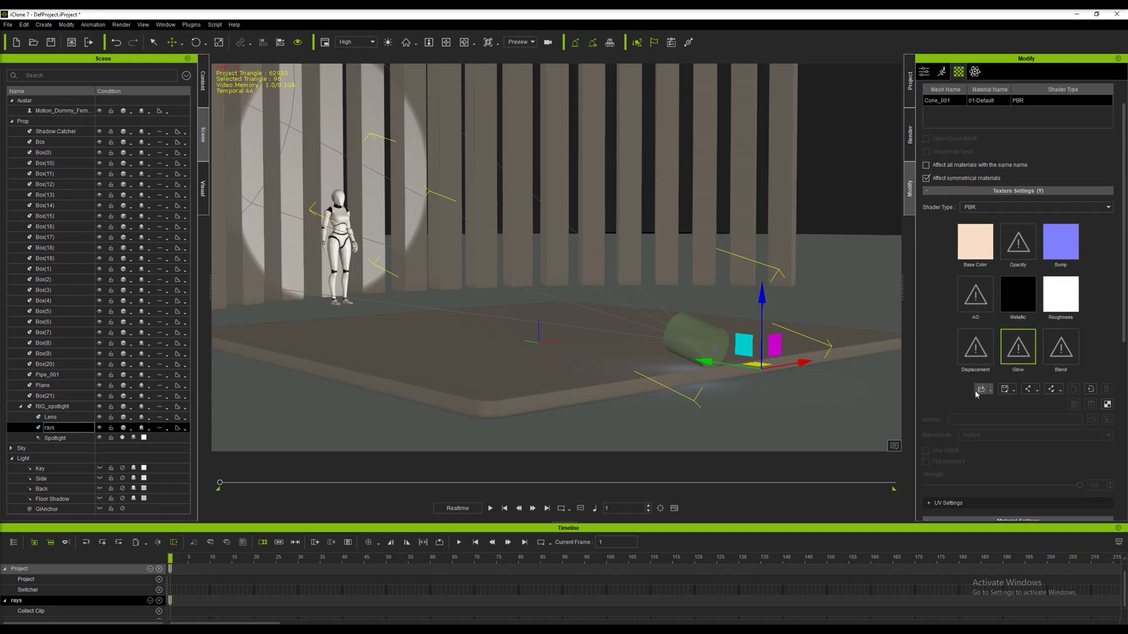
scroll(974, 390, "down", 5)
scroll(977, 394, "down", 2)
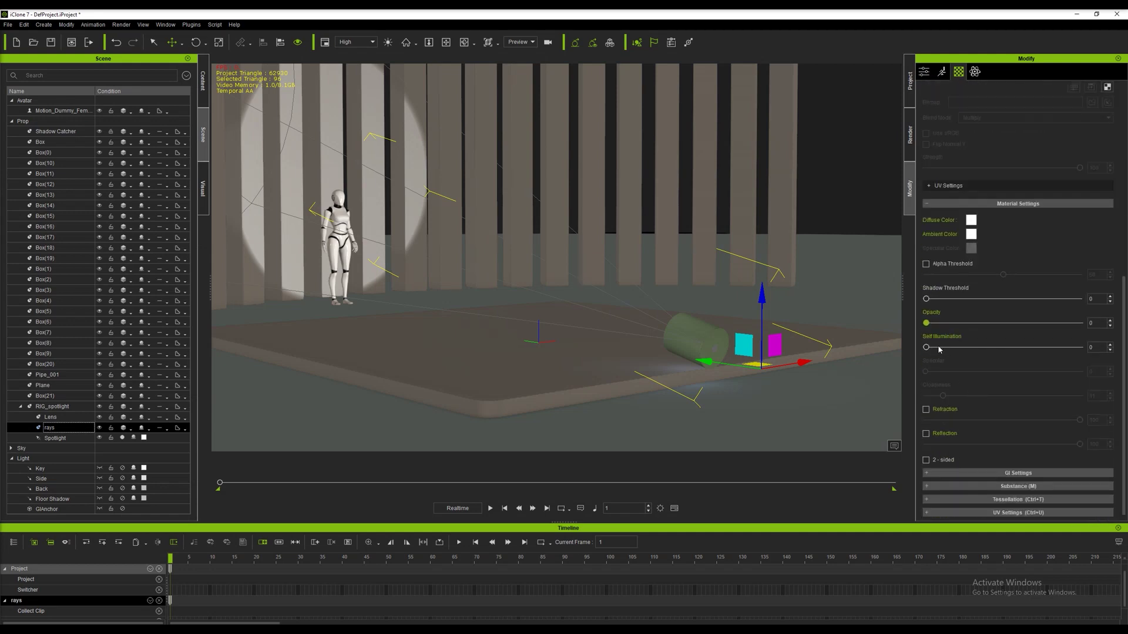
left_click(928, 323)
mouse_move(930, 328)
left_mouse_down()
mouse_move(1075, 327)
mouse_move(940, 326)
left_mouse_up()
right_click_drag(591, 347, 659, 345)
- Shift the Spotlight along its local Z axis inside the can to a Z position of about 18.3
left_click(54, 438)
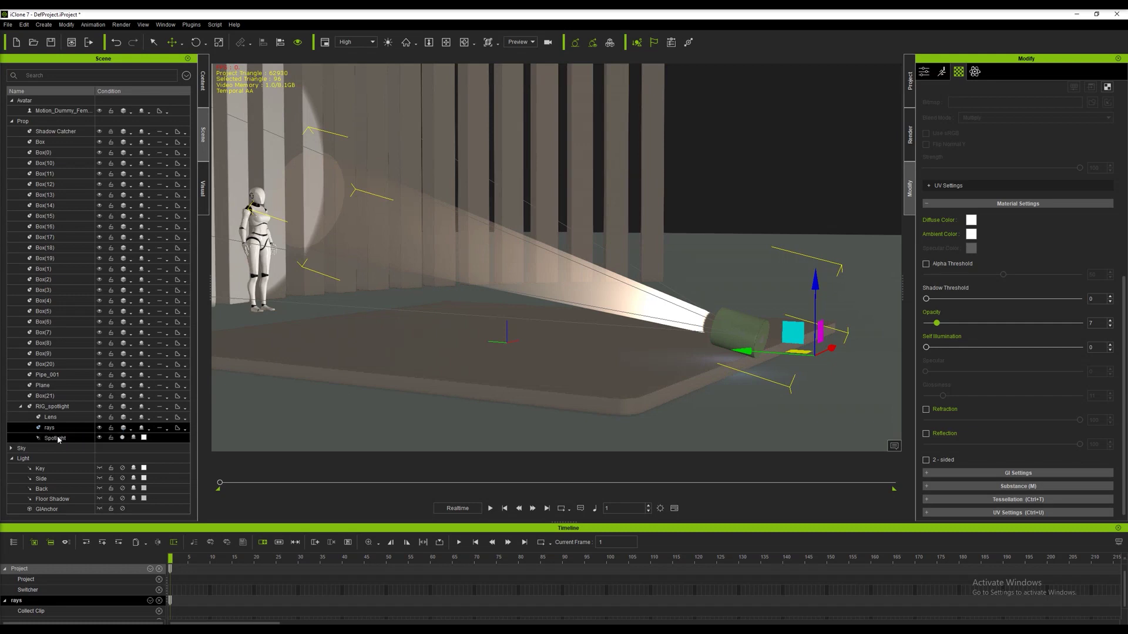
mouse_move(684, 332)
left_mouse_down()
mouse_move(698, 335)
mouse_move(684, 333)
left_mouse_up()
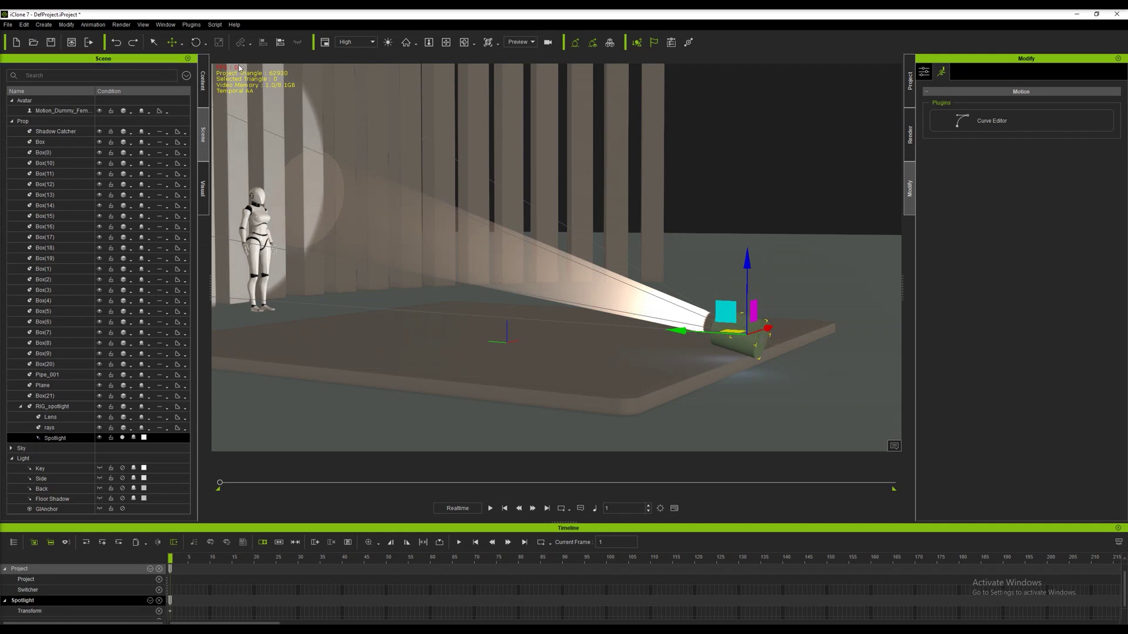
left_click(181, 44)
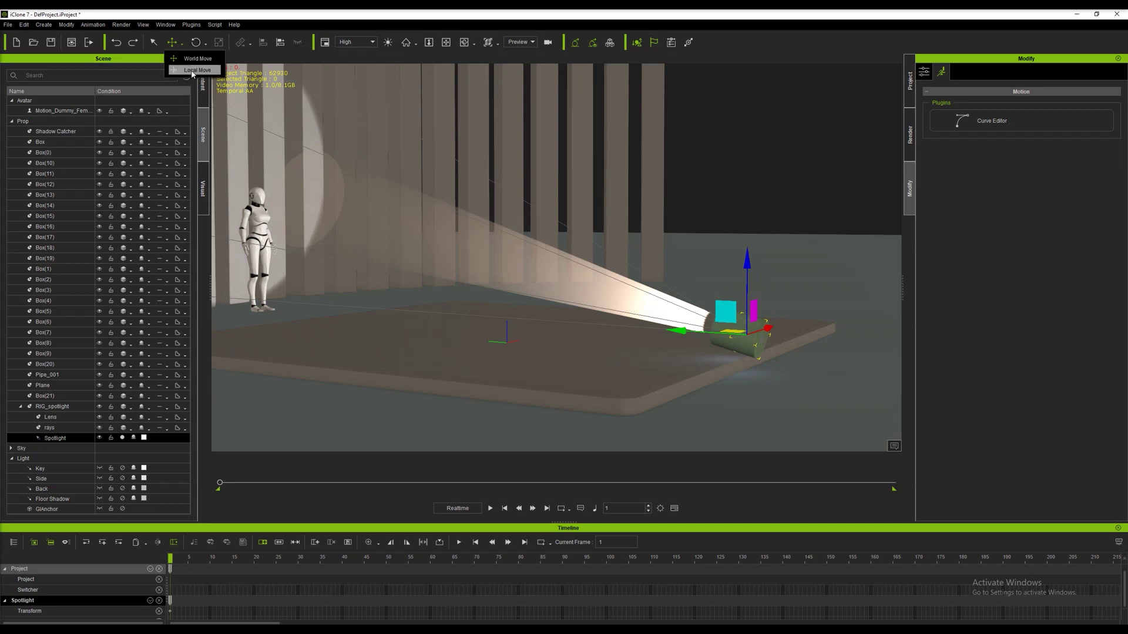
left_click(194, 71)
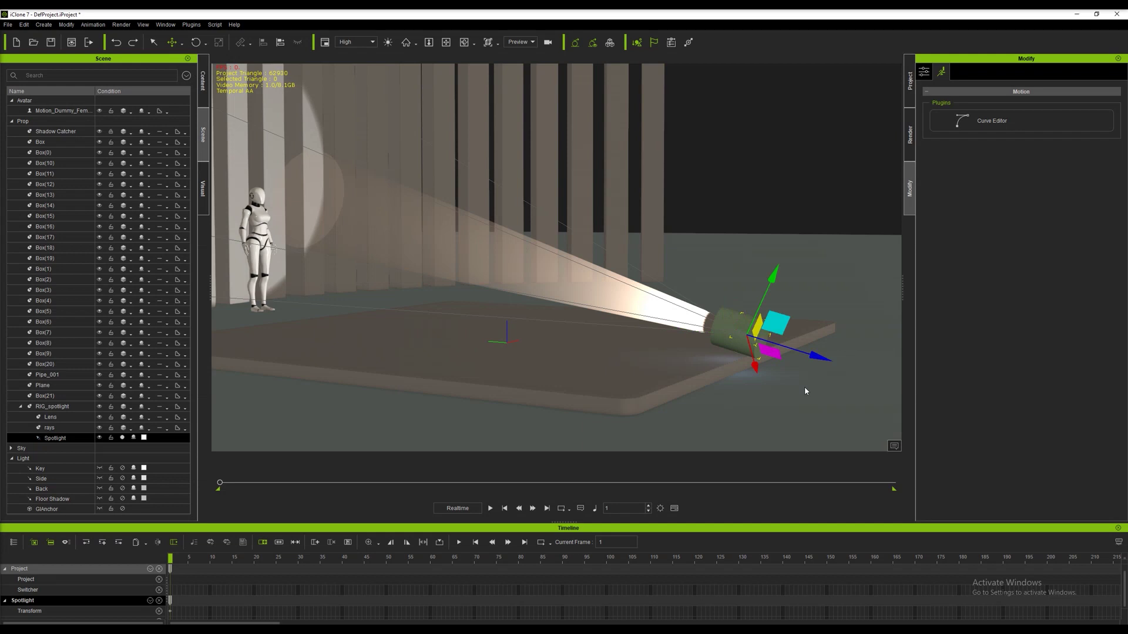
mouse_move(822, 357)
left_mouse_down()
mouse_move(831, 365)
mouse_move(825, 348)
left_mouse_up()
right_click_drag(825, 348, 650, 348)
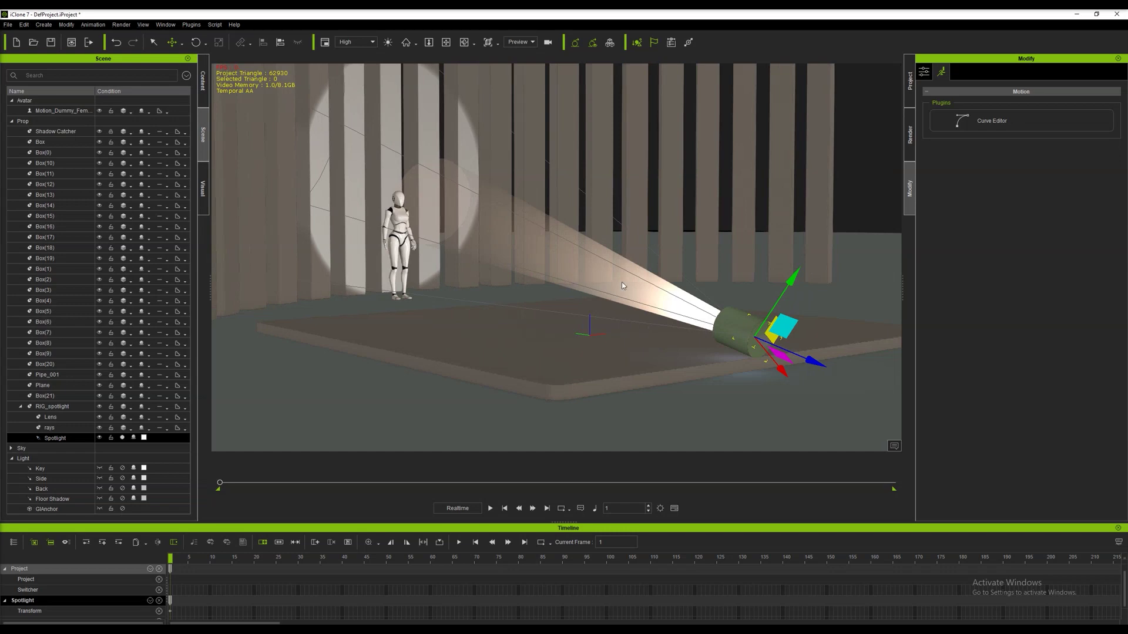
right_click_drag(651, 289, 740, 292)
left_click(924, 72)
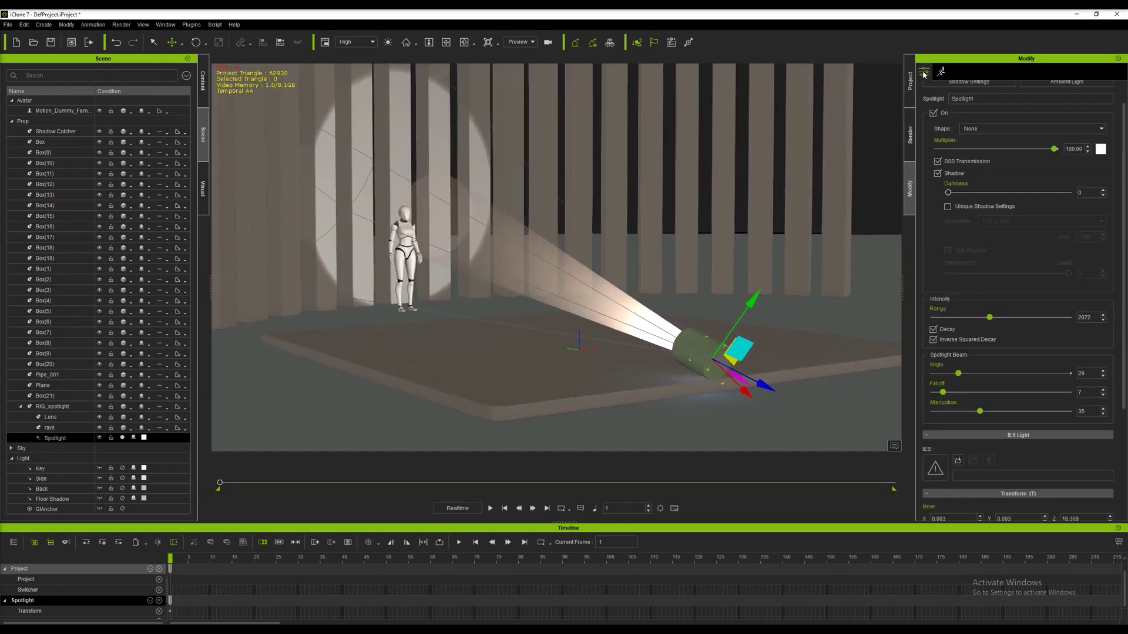
- Scale the rays cone along its local Y axis to about 1100
left_click(60, 418)
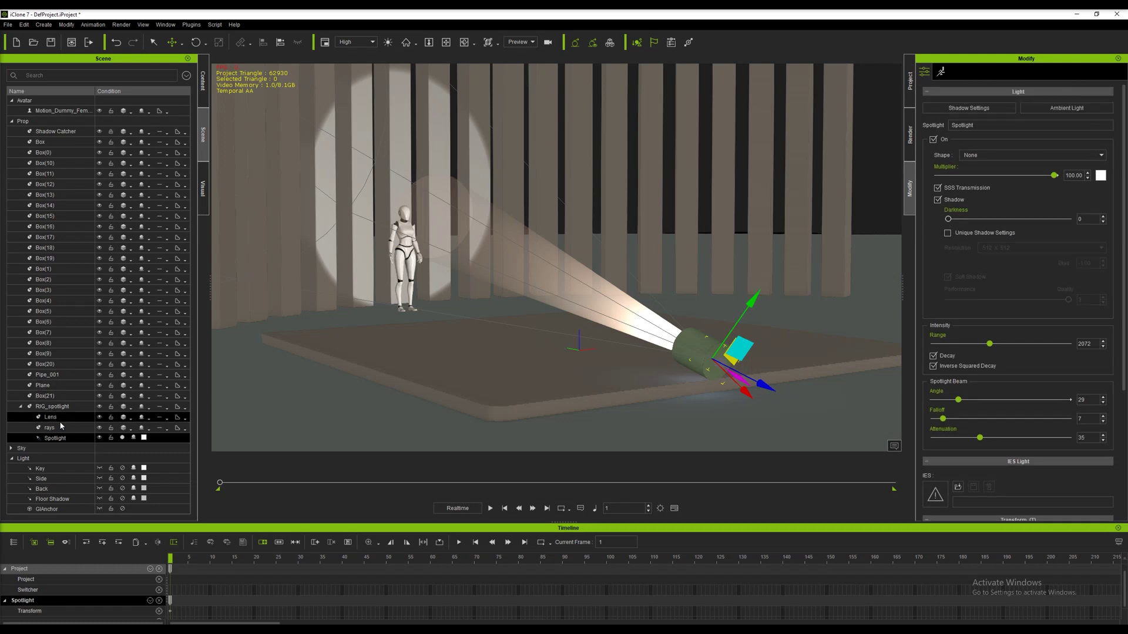
left_click(49, 427, "ctrl")
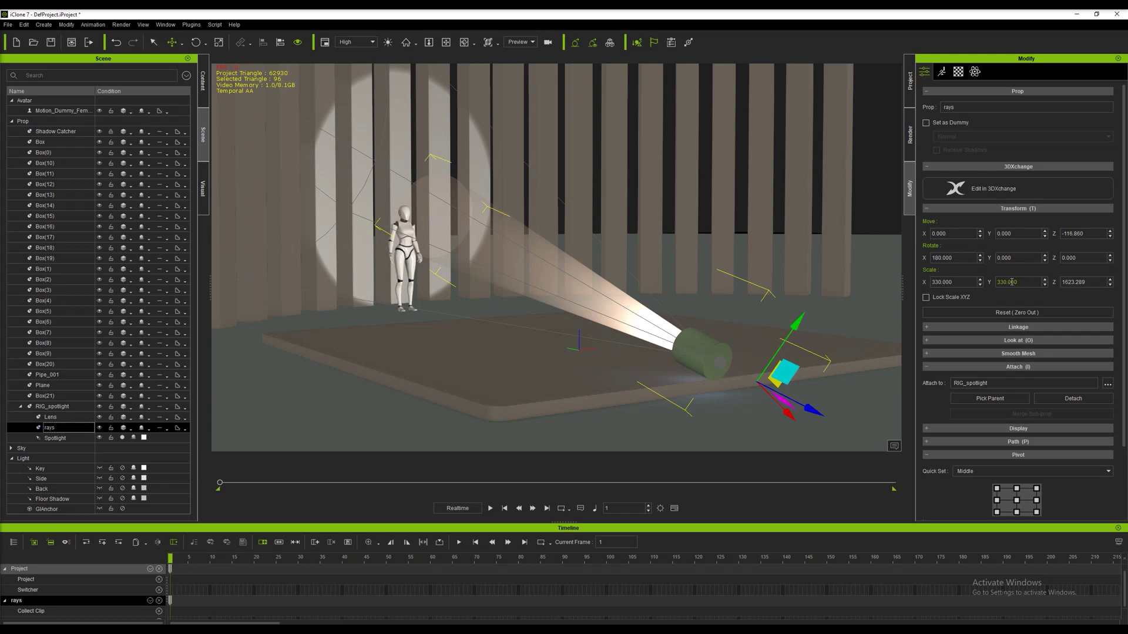
left_click(218, 42)
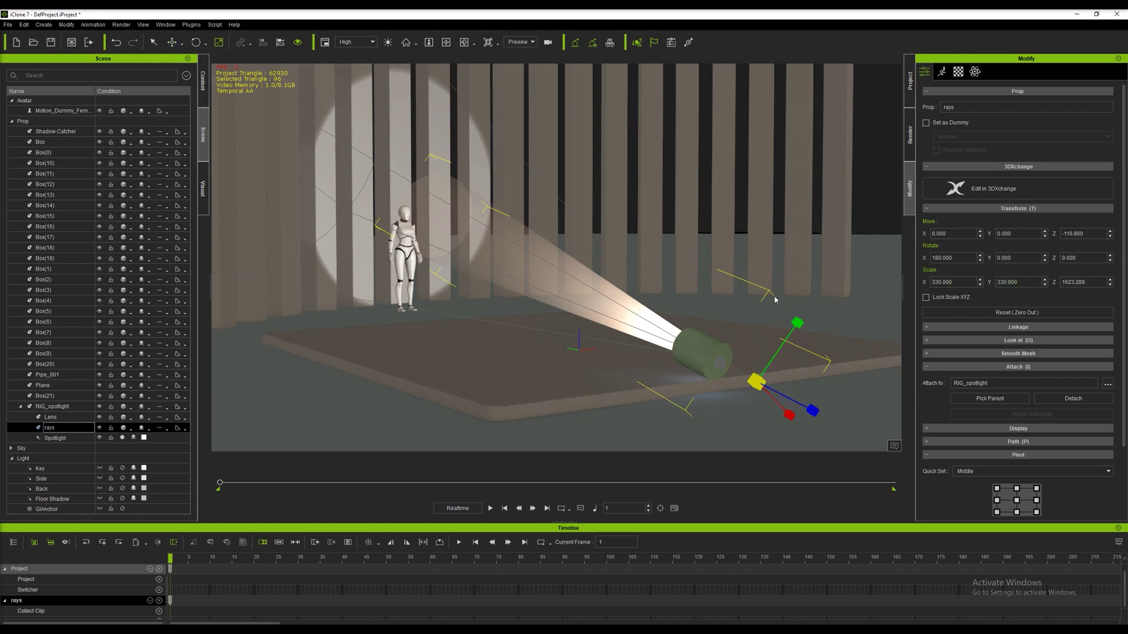
left_click_drag(801, 323, 929, 254)
right_click_drag(796, 250, 664, 241)
left_click_drag(555, 333, 598, 299)
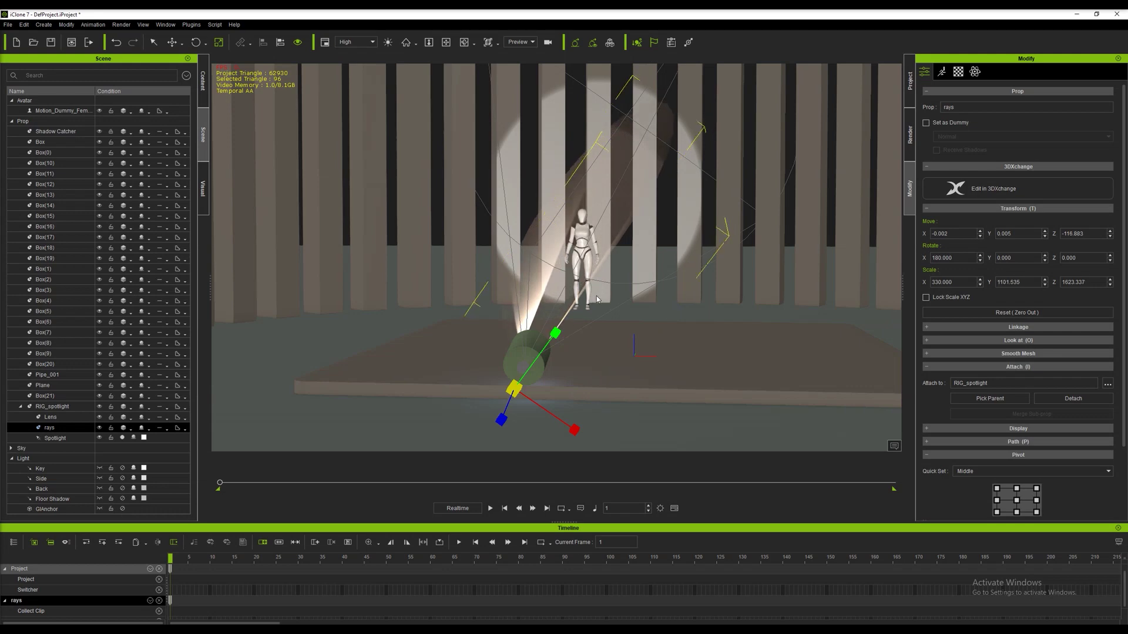
right_click_drag(582, 320, 595, 344)
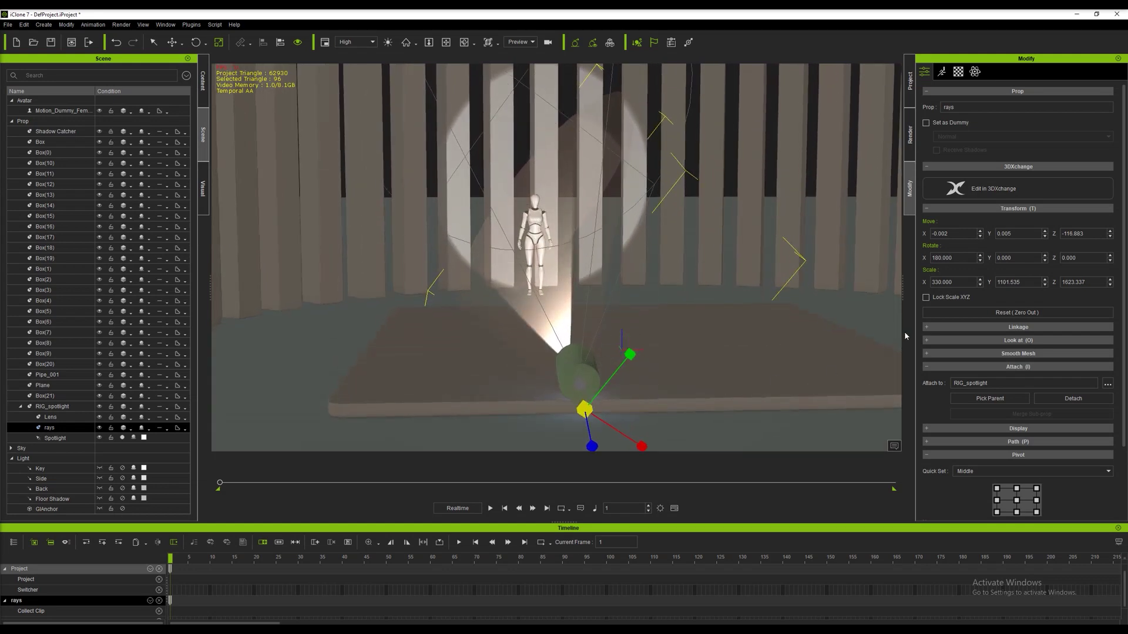
- Match the rays cone's X scale to its Y scale at 673.489 so the beam is round
left_click(1029, 281)
key("ctrl+c")
left_click(953, 282)
key("ctrl+v")
key("Tab")
right_click_drag(624, 249, 389, 169)
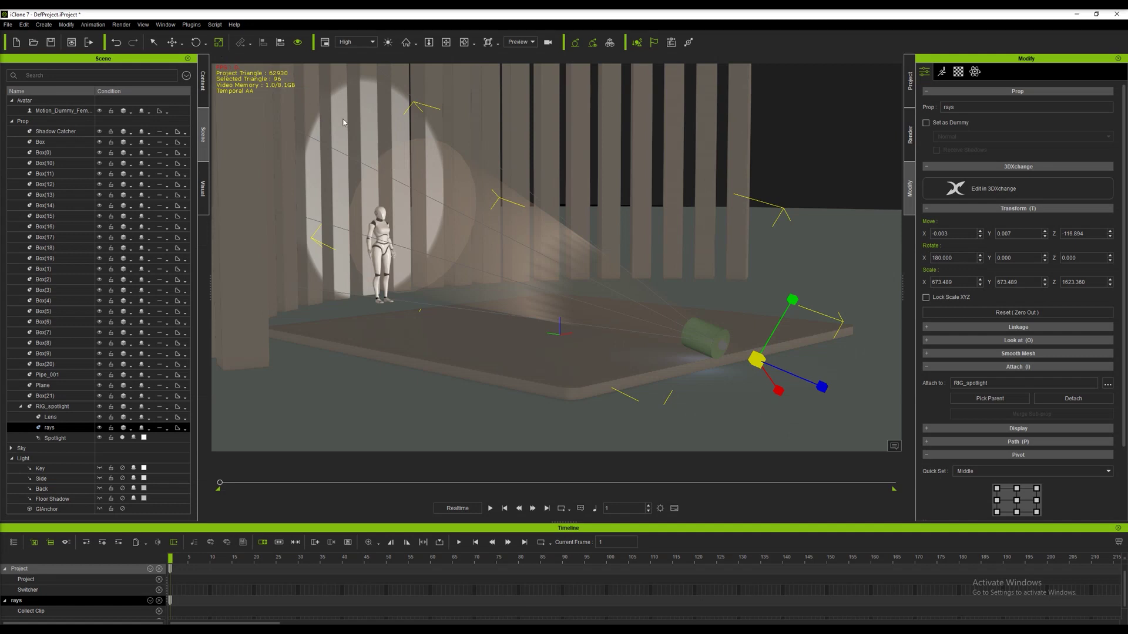
- Lengthen the rays cone to a Z scale of about 2266 and widen it along its Y axis
left_click_drag(820, 388, 854, 407)
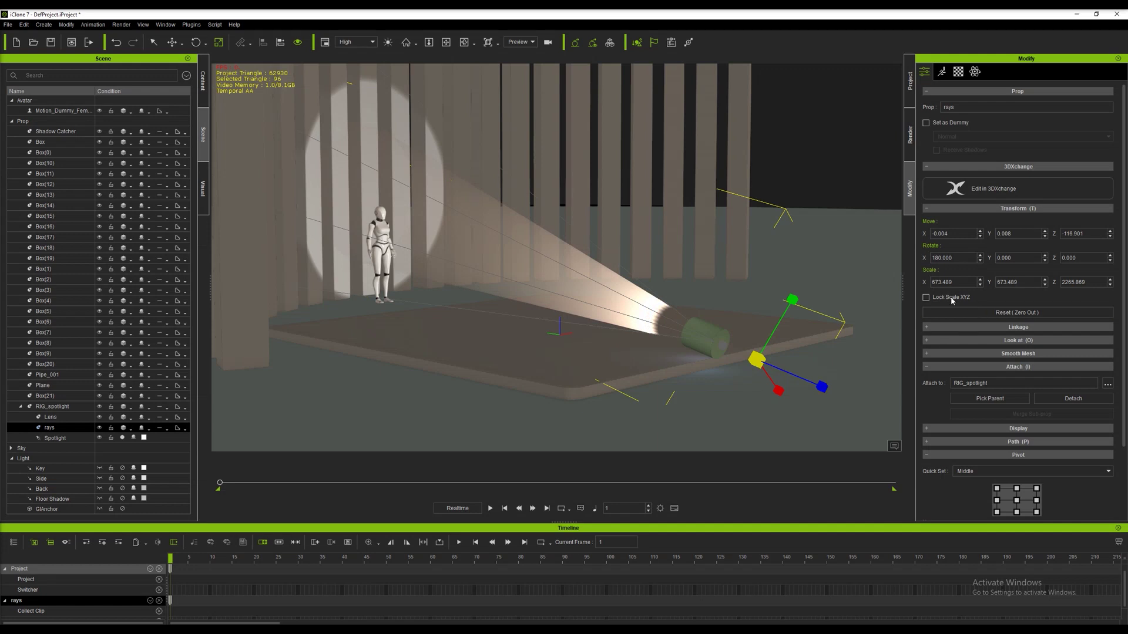
left_click_drag(792, 299, 835, 269)
right_click_drag(835, 270, 628, 285)
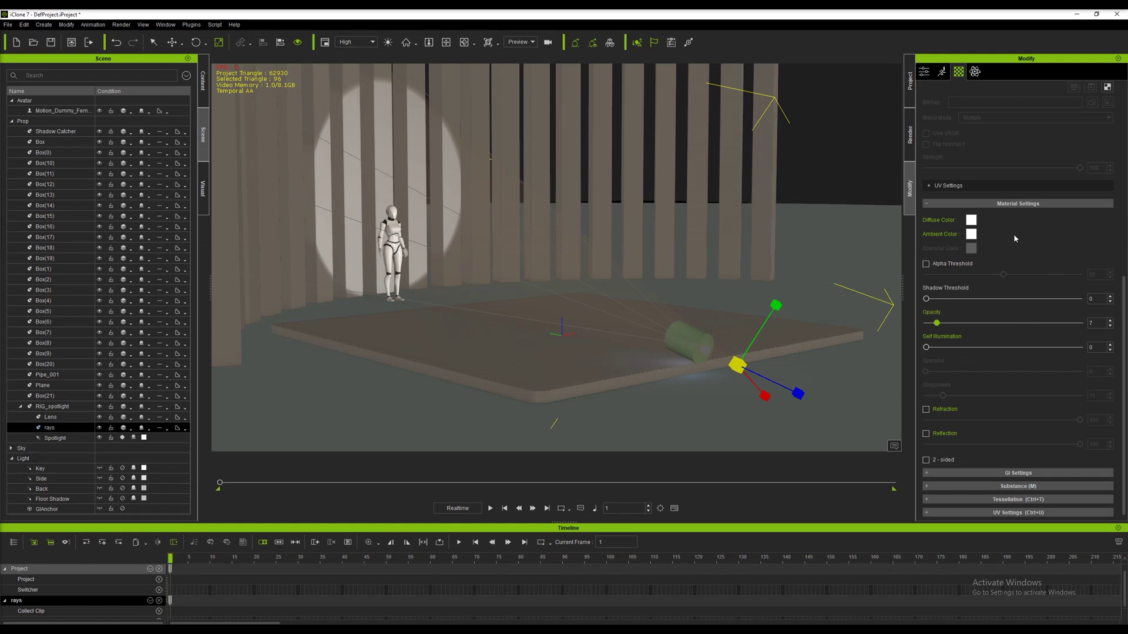
- Set the rays material's shadow threshold to 99 and its opacity to 22
left_click_drag(927, 300, 1115, 302)
left_click_drag(939, 326, 963, 329)
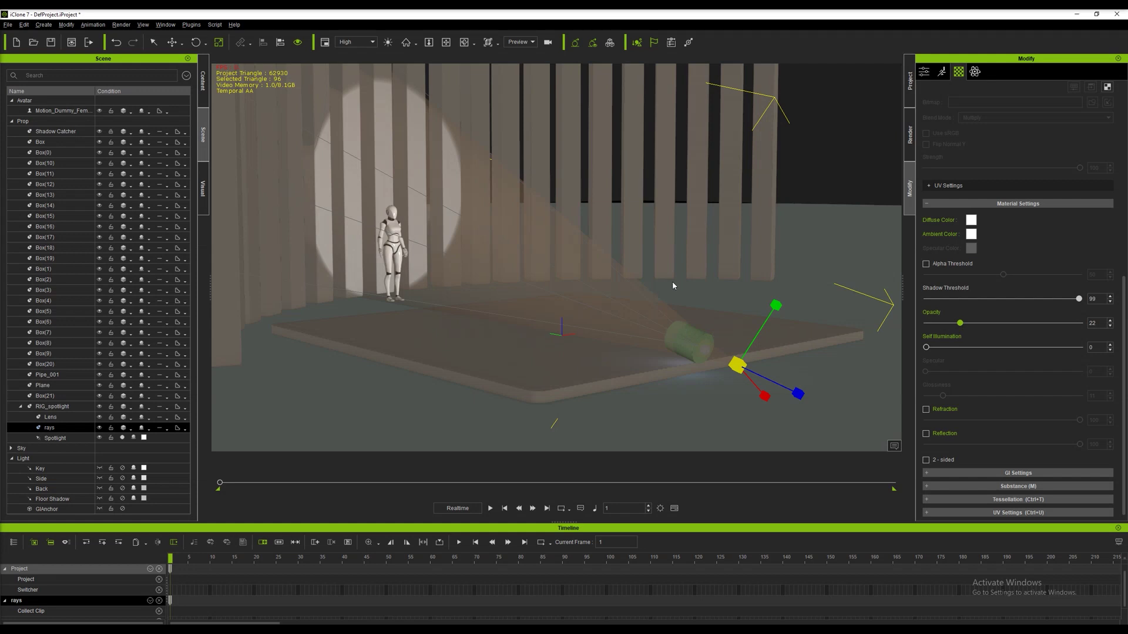
right_click_drag(672, 283, 655, 347)
scroll(1015, 299, "up", 3)
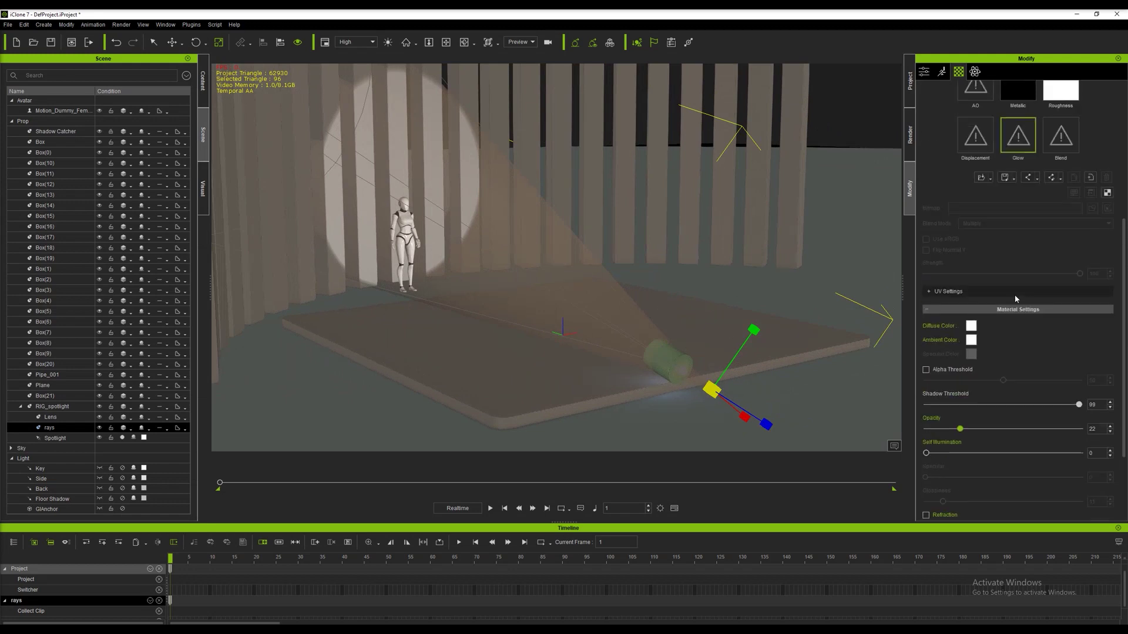
- Move the Spotlight forward along its local Z axis to the can's lens opening, using local move
left_click(55, 439)
right_click_drag(572, 377, 655, 384)
left_click(182, 44)
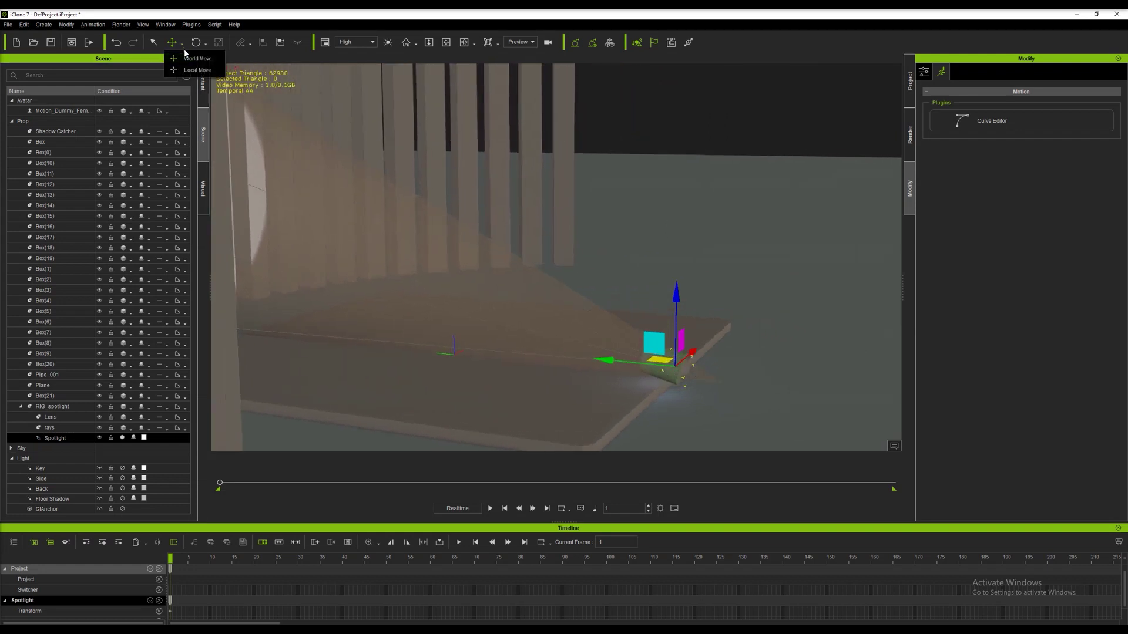
left_click(191, 69)
left_click_drag(747, 390, 724, 381)
middle_click_drag(751, 357, 811, 350)
right_click_drag(811, 351, 752, 352)
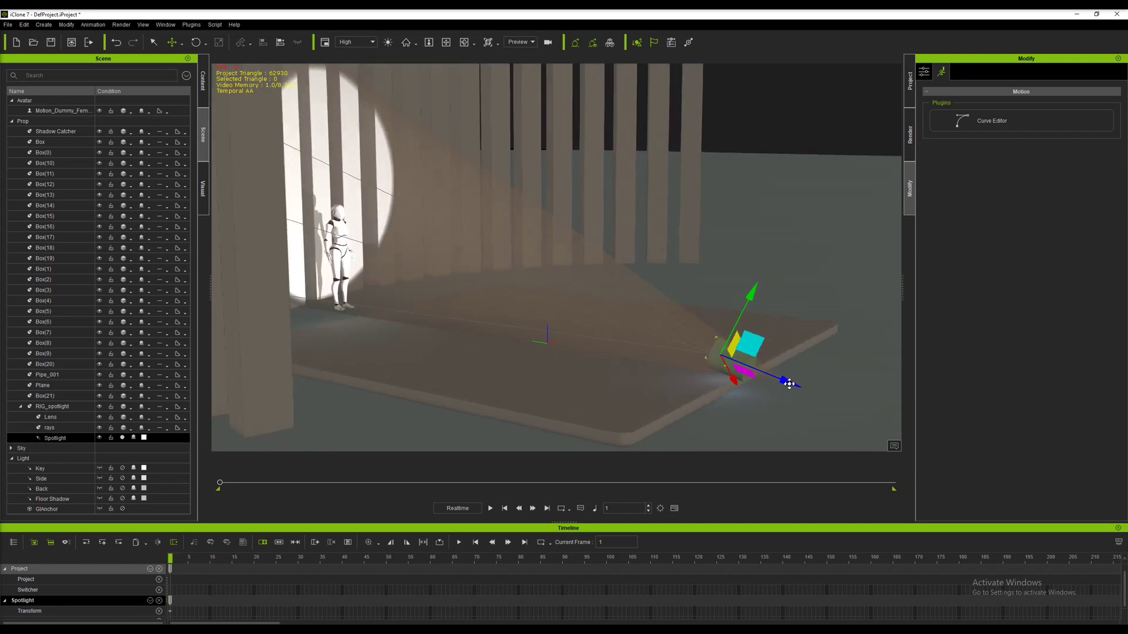
left_click_drag(790, 384, 785, 380)
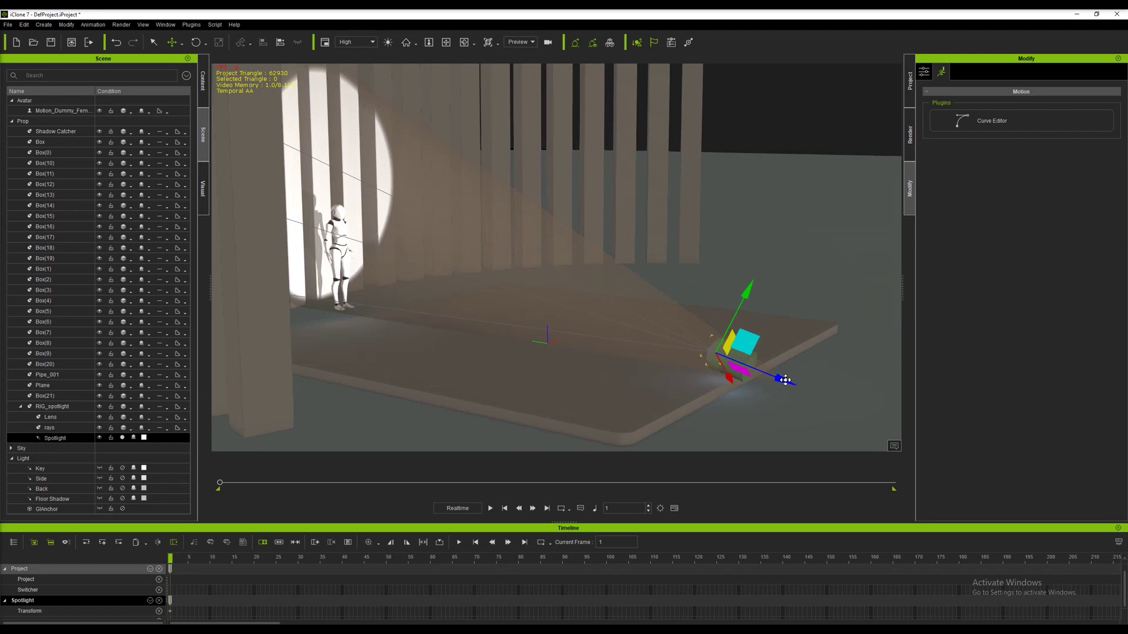
right_click_drag(785, 380, 690, 276)
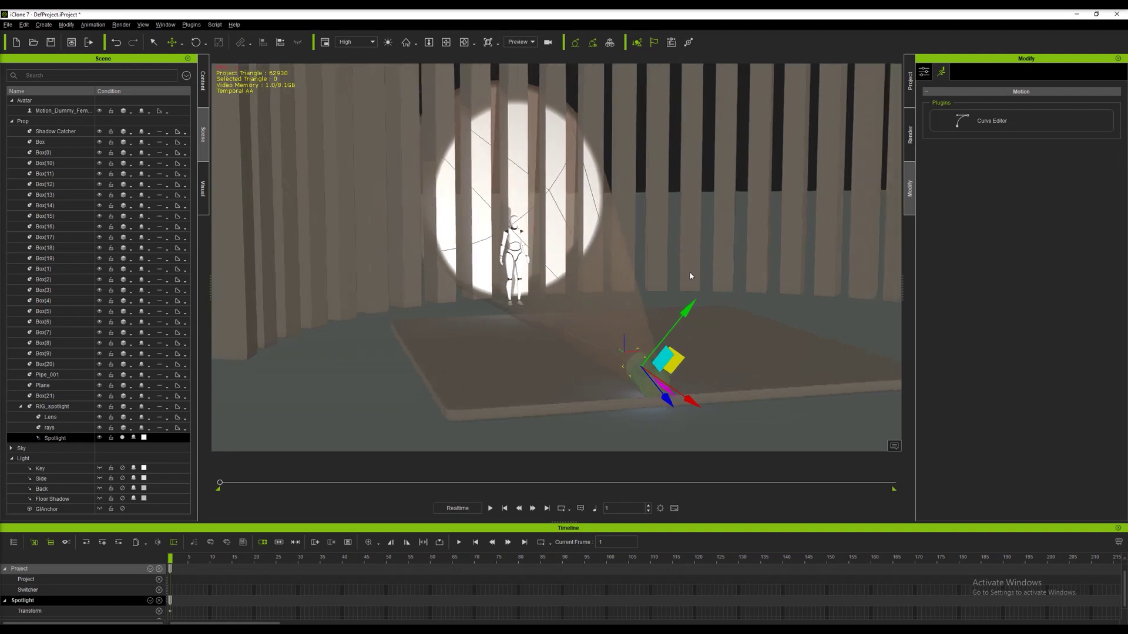
- Set the Spotlight's multiplier to 50
left_click(924, 71)
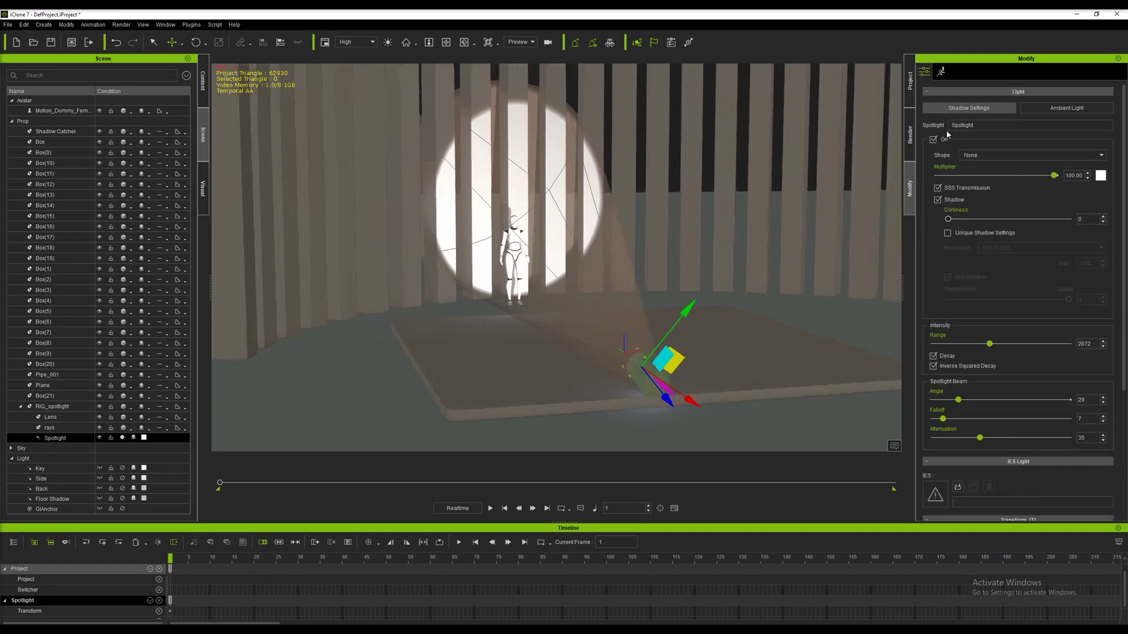
double_click(1066, 176)
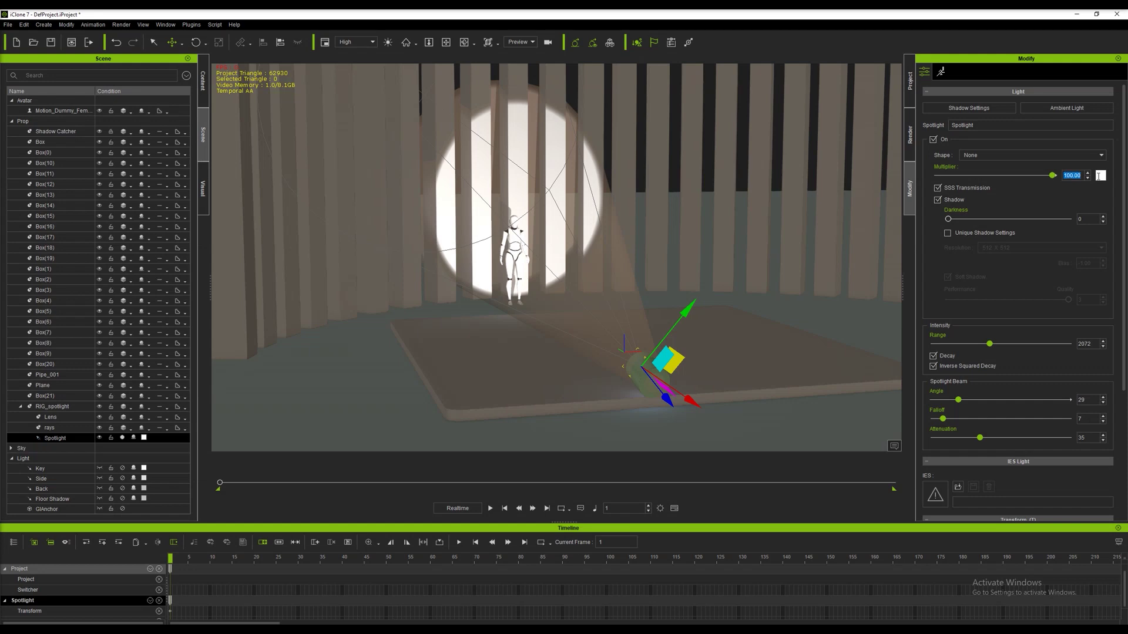
type("50")
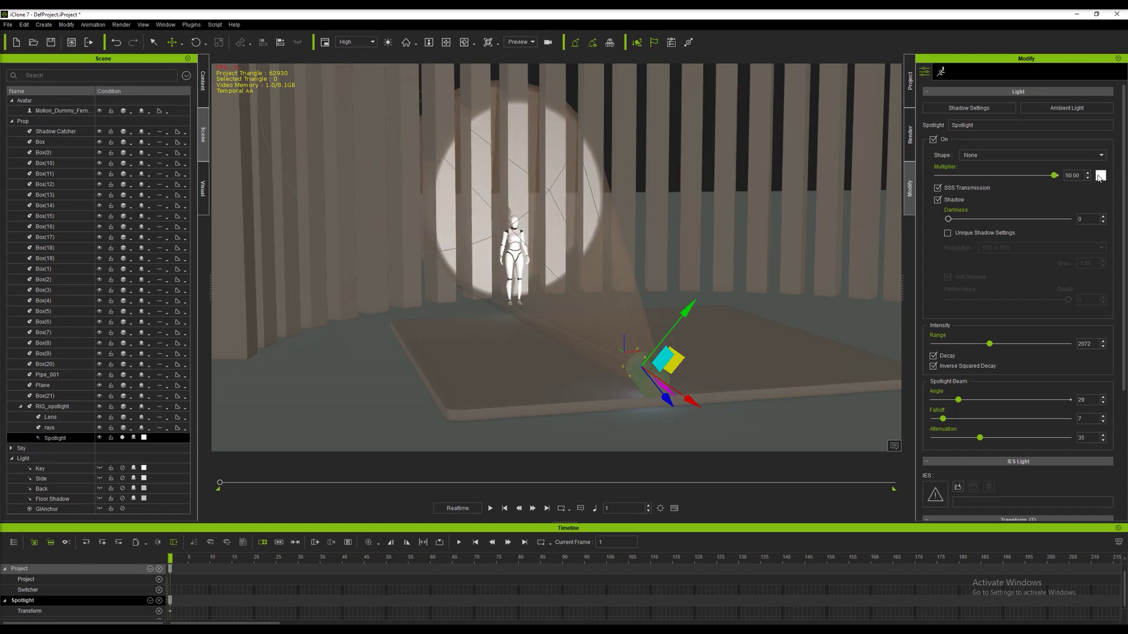
middle_click_drag(558, 247, 530, 246)
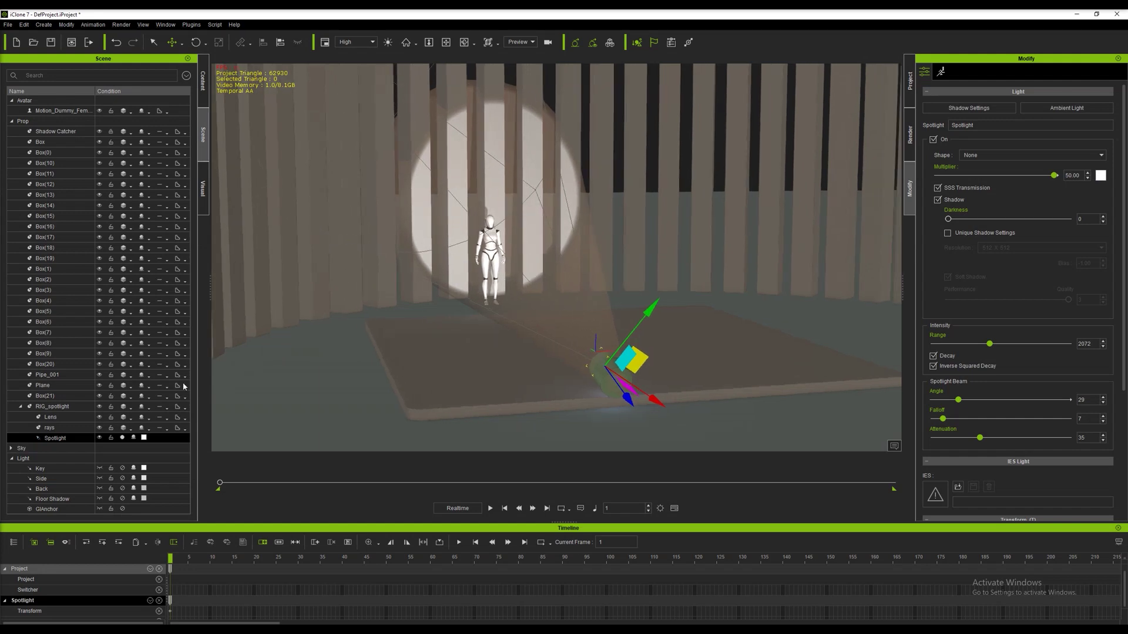
- Move the whole RIG_spotlight prop up to a height of about 194 and rotate it so the beam tilts down onto the dummy
left_click(51, 407)
left_click_drag(585, 428, 702, 337)
left_click(196, 42)
mouse_move(747, 244)
left_mouse_down()
mouse_move(724, 266)
mouse_move(748, 251)
left_mouse_up()
right_click_drag(673, 270, 737, 286)
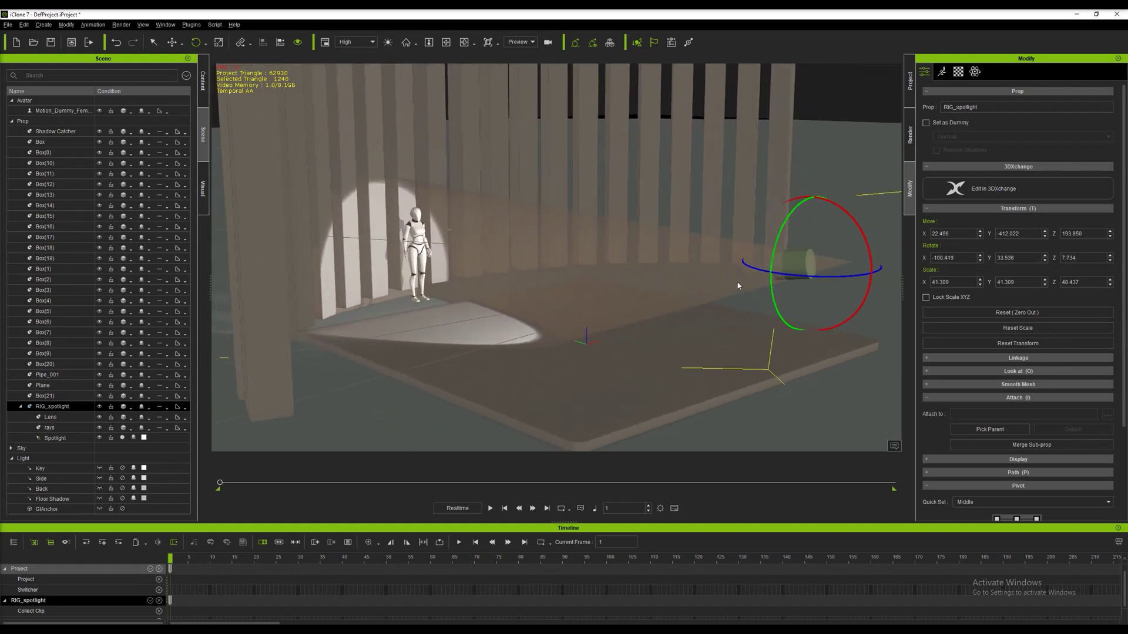
middle_click_drag(728, 334, 675, 329)
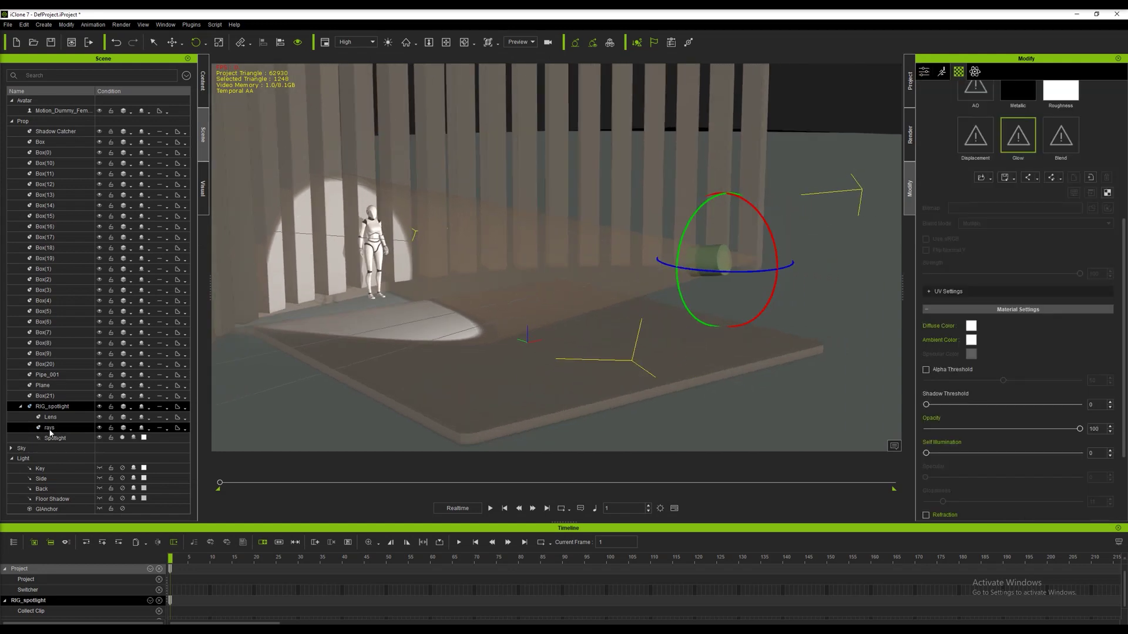
- Open the rays cone's UV layout from its texture settings in Photoshop and update it to the changed disk copy
left_click(52, 429)
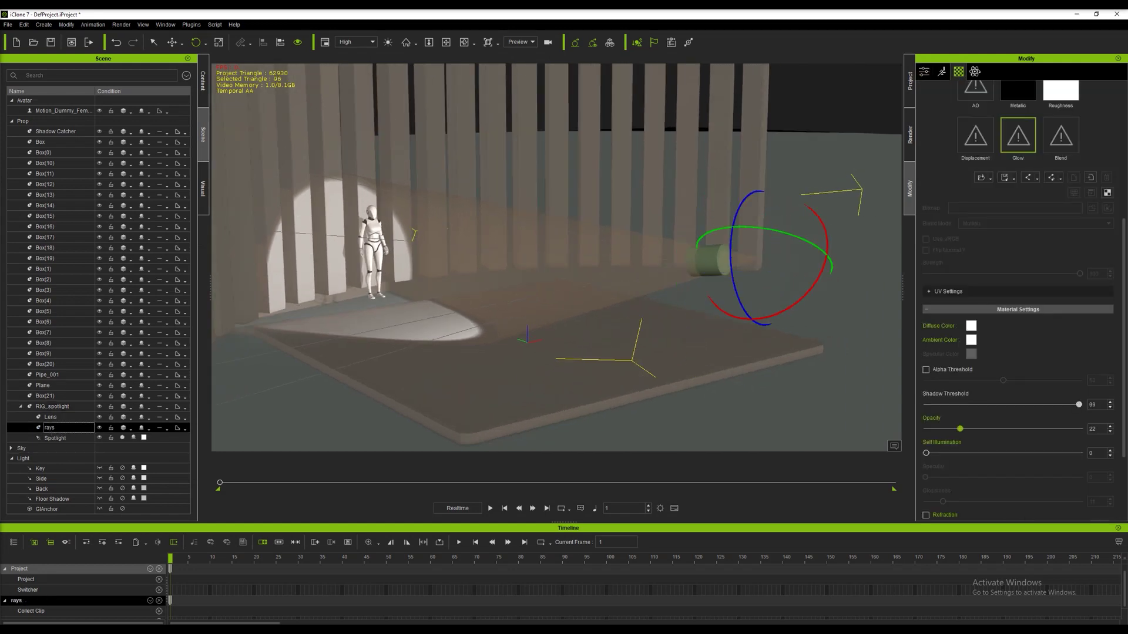
scroll(1116, 211, "up", 3)
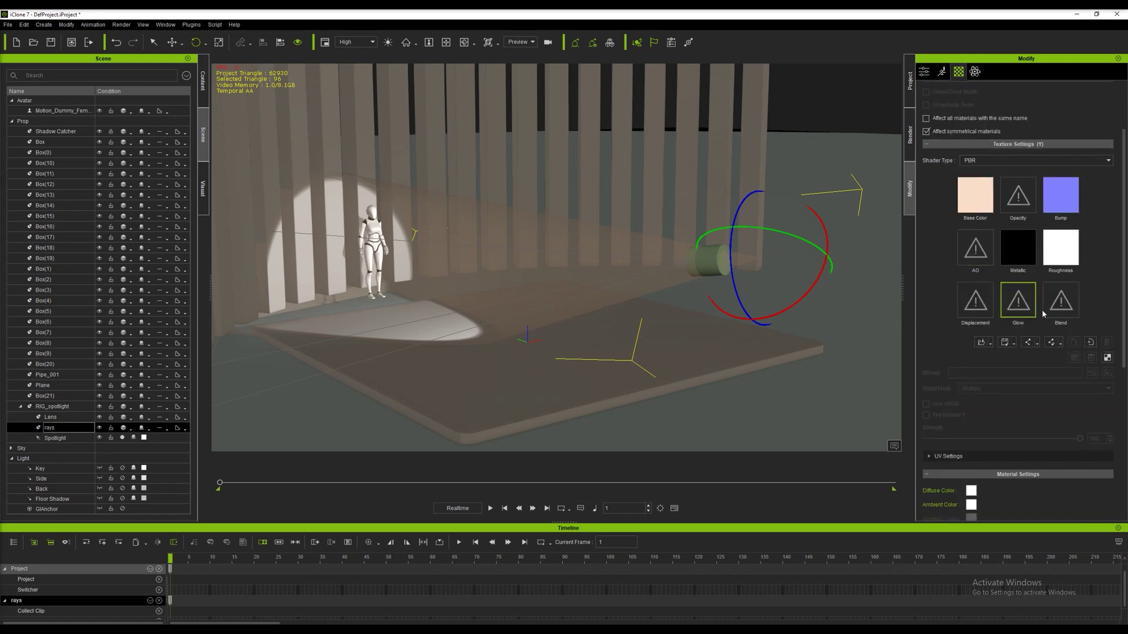
left_click(1107, 360)
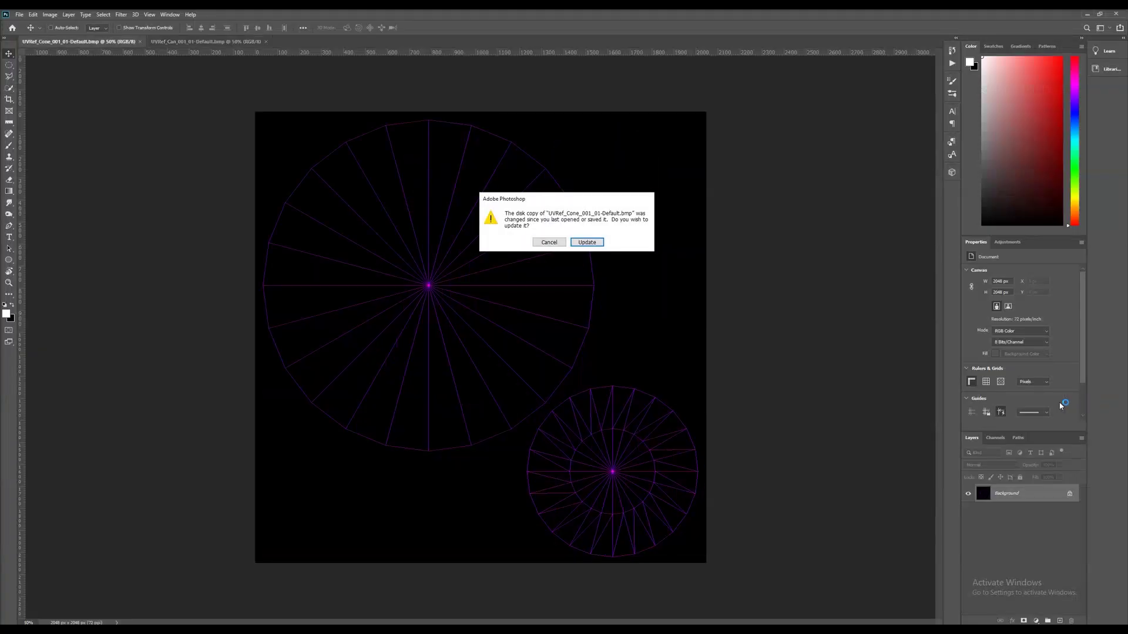
left_click(587, 243)
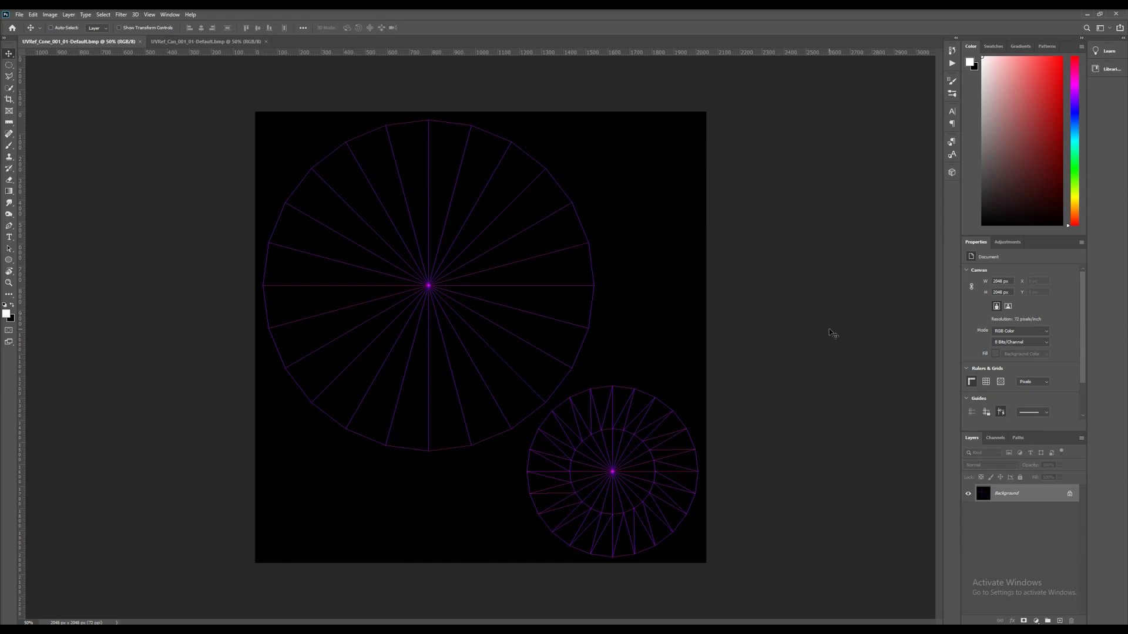
key("alt+r")
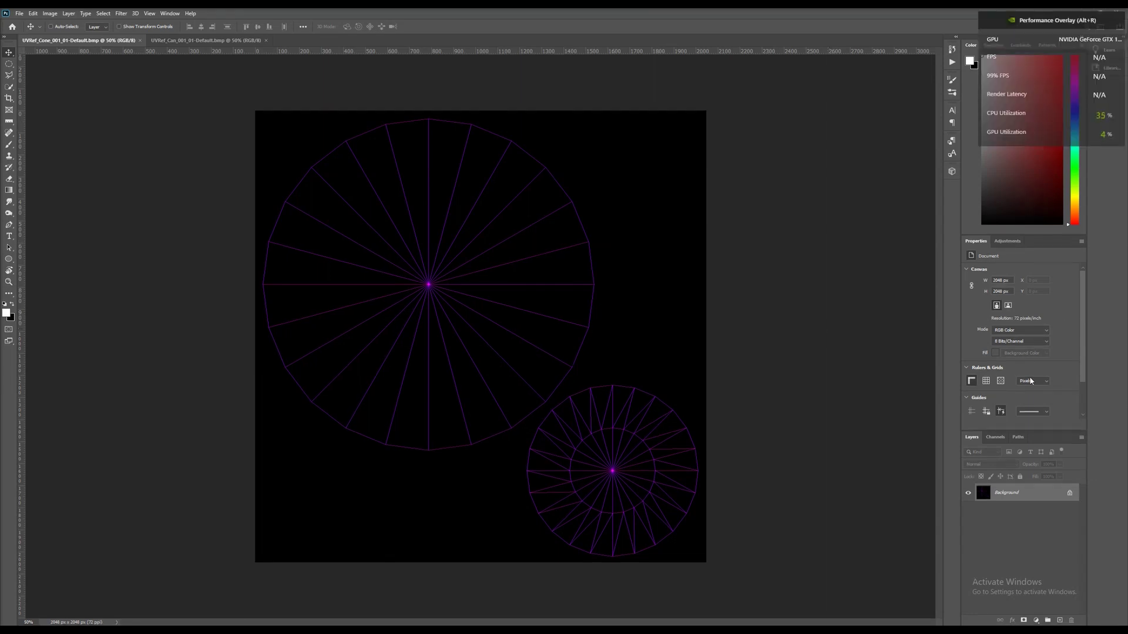
- Add a new layer and place a vertical and a horizontal guide crossing at the centre of the canvas
left_click(1060, 620)
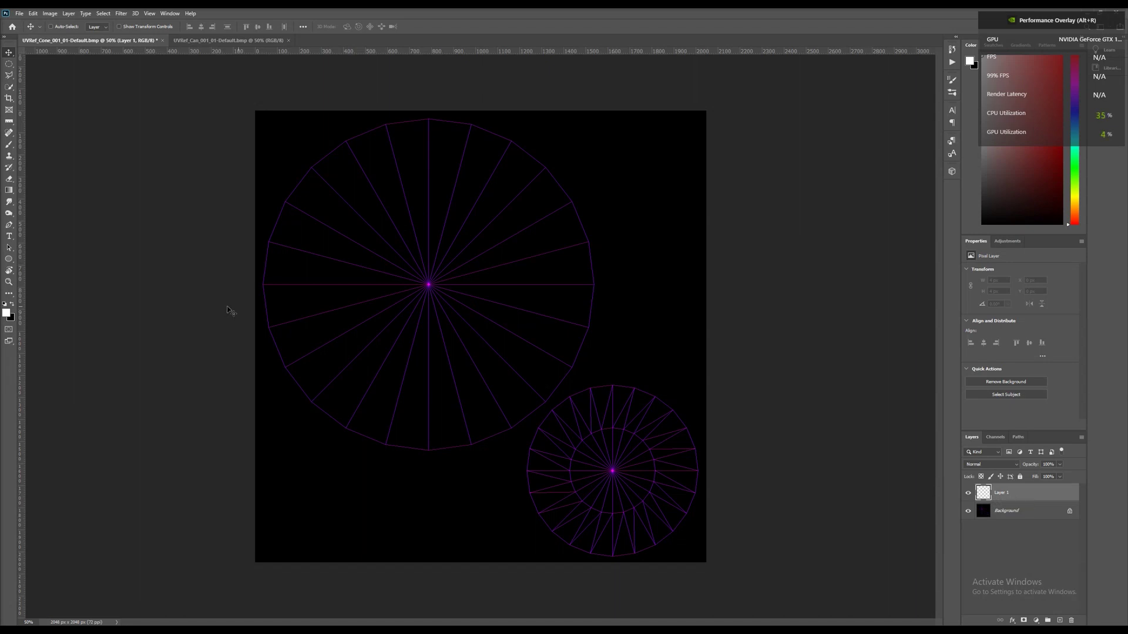
left_click(8, 147)
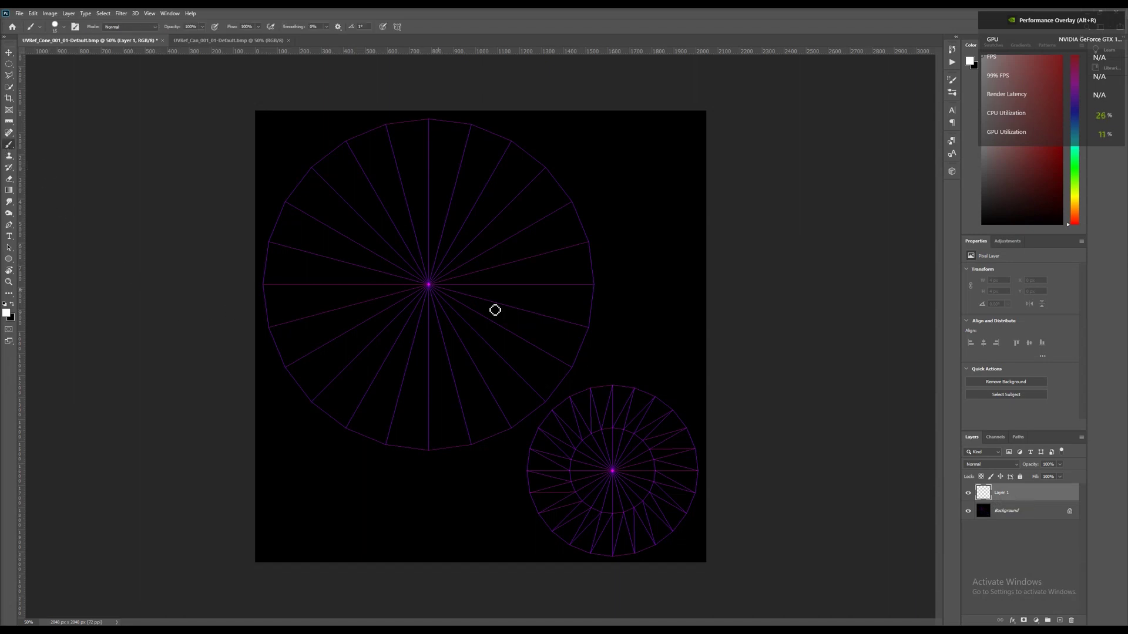
left_click_drag(22, 312, 486, 330)
mouse_move(491, 331)
left_mouse_down()
mouse_move(475, 330)
mouse_move(486, 331)
mouse_move(481, 317)
left_mouse_up()
left_click_drag(506, 54, 519, 336)
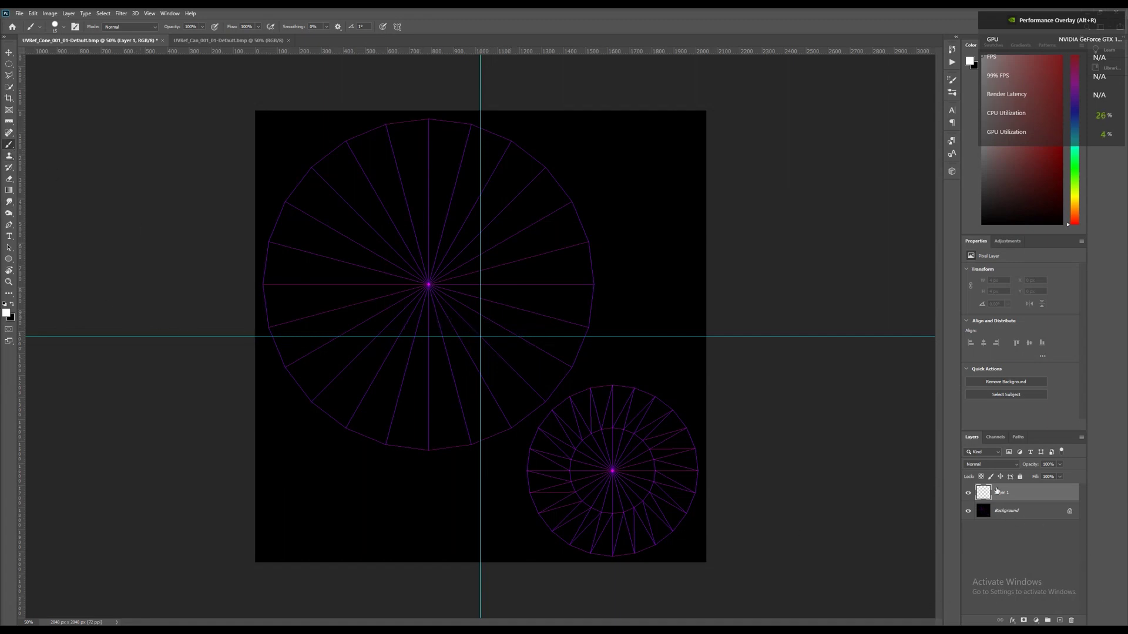
- Paint a cluster of hard white dots in varied sizes around the guide crossing on the new layer
key("bracketright")
key("bracketright")
key("bracketright")
key("bracketright")
key("bracketright")
key("bracketright")
key("bracketright")
key("bracketright")
key("bracketright")
key("bracketright")
key("bracketright")
key("bracketright")
key("bracketleft")
key("bracketleft")
left_click(501, 317)
key("bracketleft")
left_click(512, 361)
key("bracketleft")
key("bracketleft")
key("bracketleft")
left_click(471, 369)
left_click(453, 361)
key("bracketright")
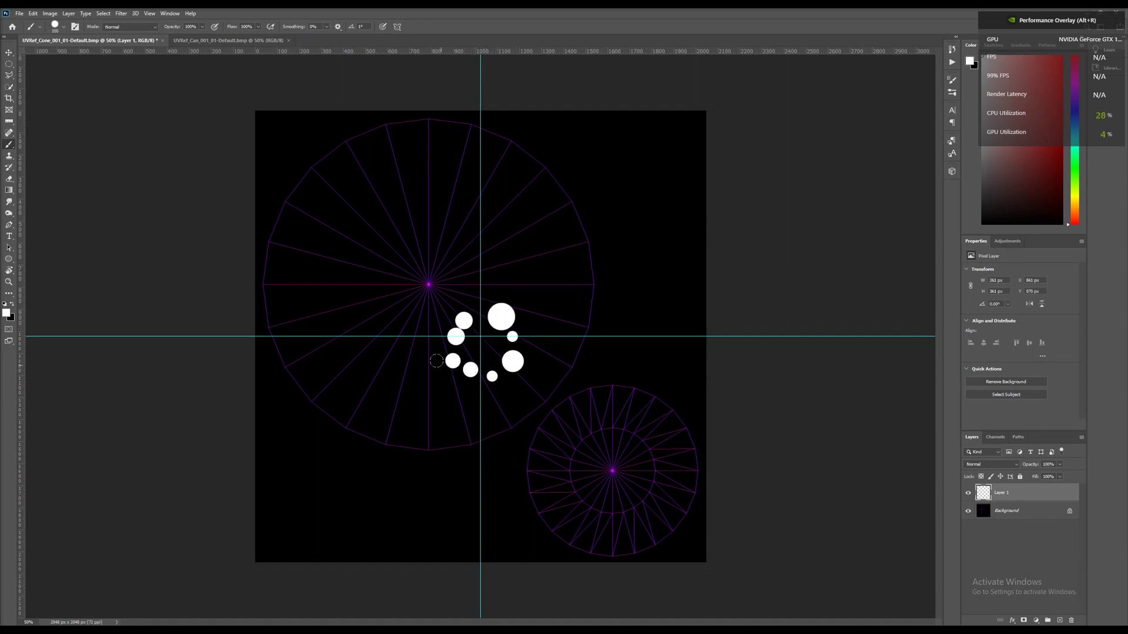
left_click(494, 295)
left_click(524, 325)
left_click(504, 386)
left_click(536, 351)
left_click(468, 386)
left_click(451, 383)
left_click(496, 349)
left_click(481, 352)
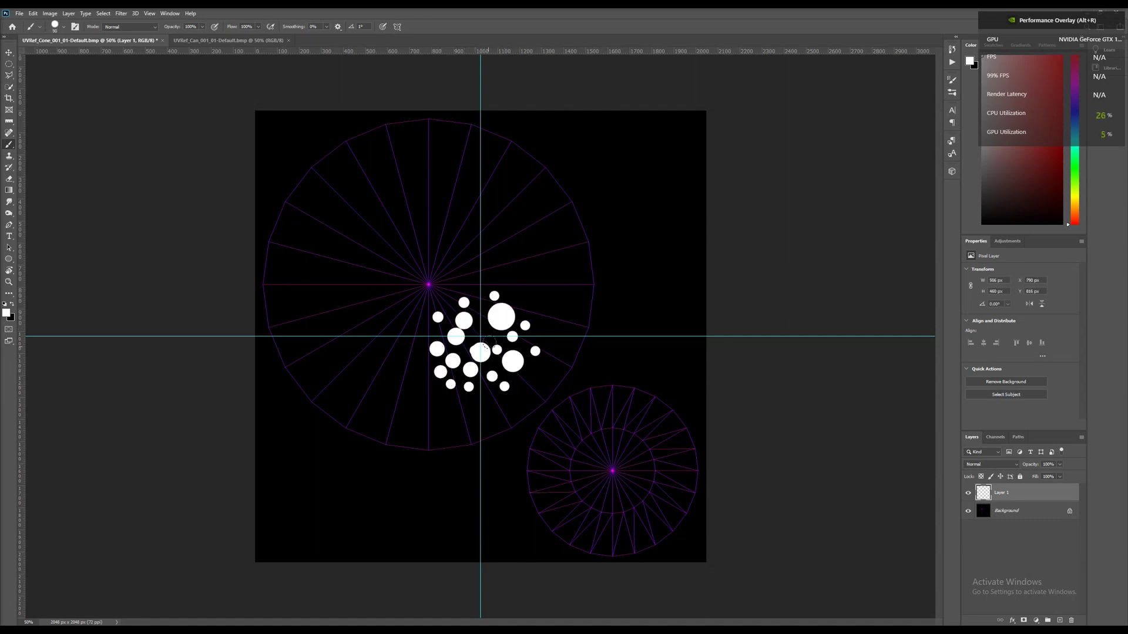
left_click(494, 335)
left_click(479, 320)
left_click(468, 340)
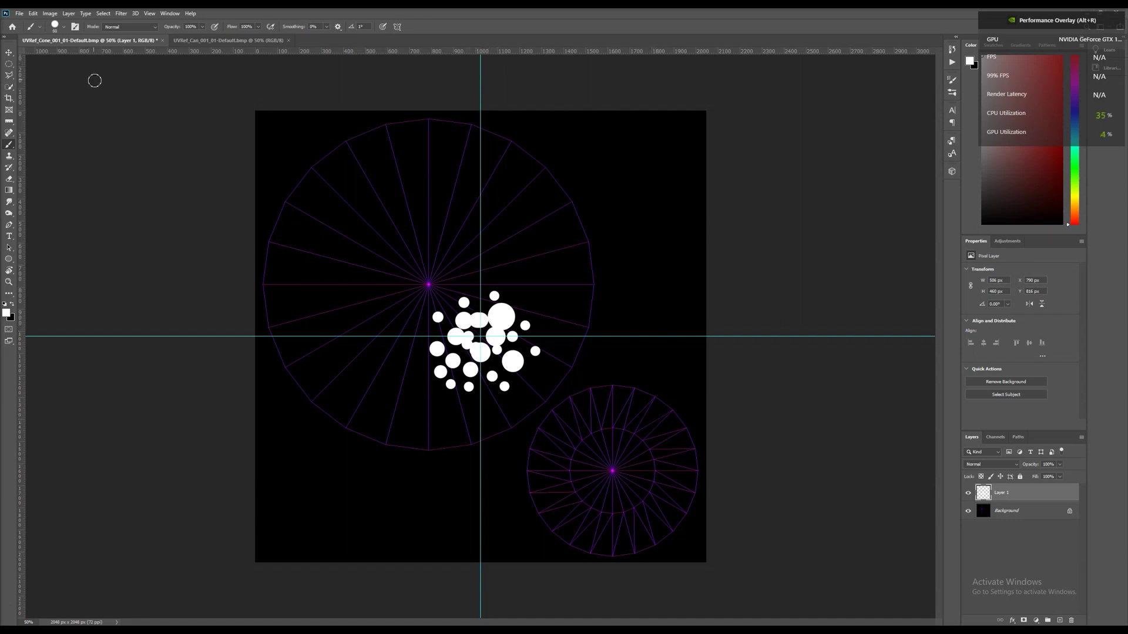
- Apply a Radial Blur to the dots with amount 100, Zoom method and Good quality
left_click(121, 14)
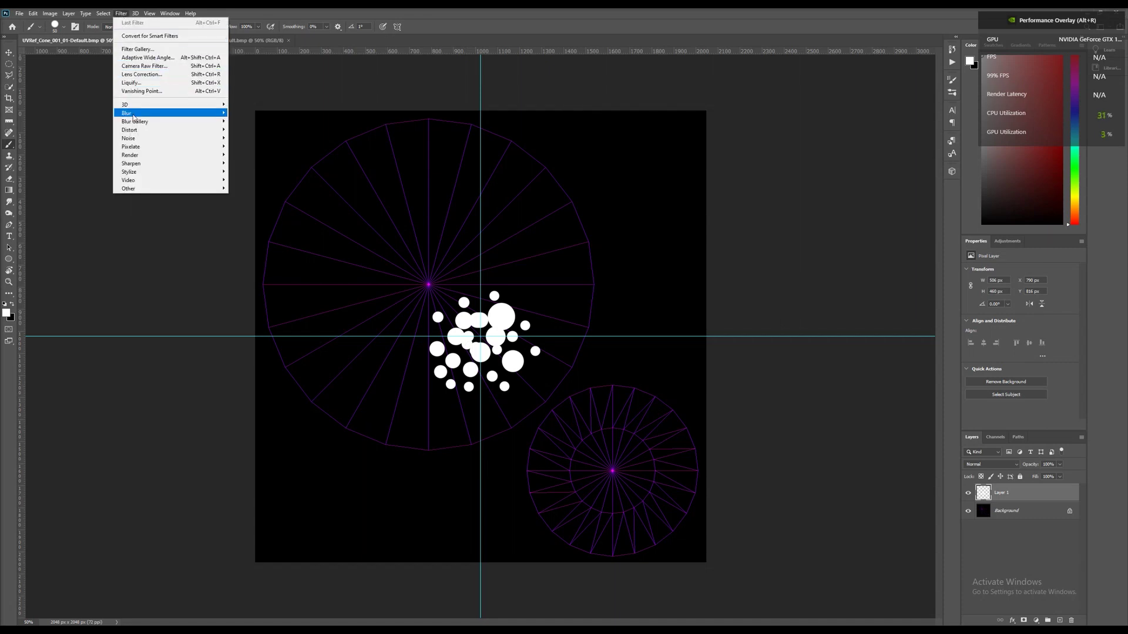
mouse_move(144, 113)
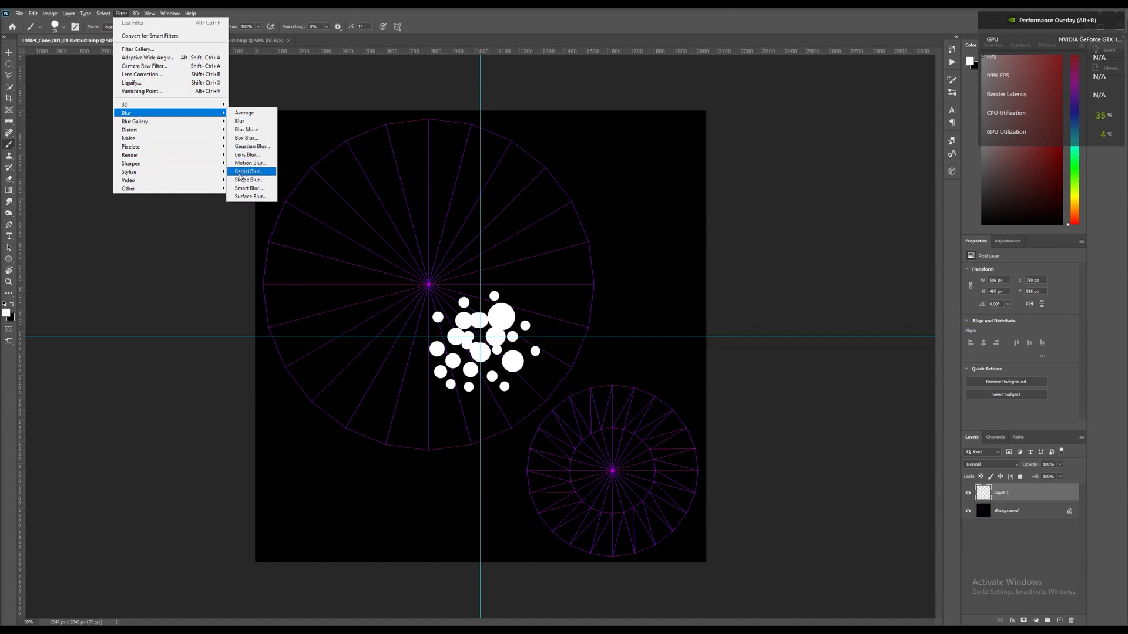
left_click(239, 173)
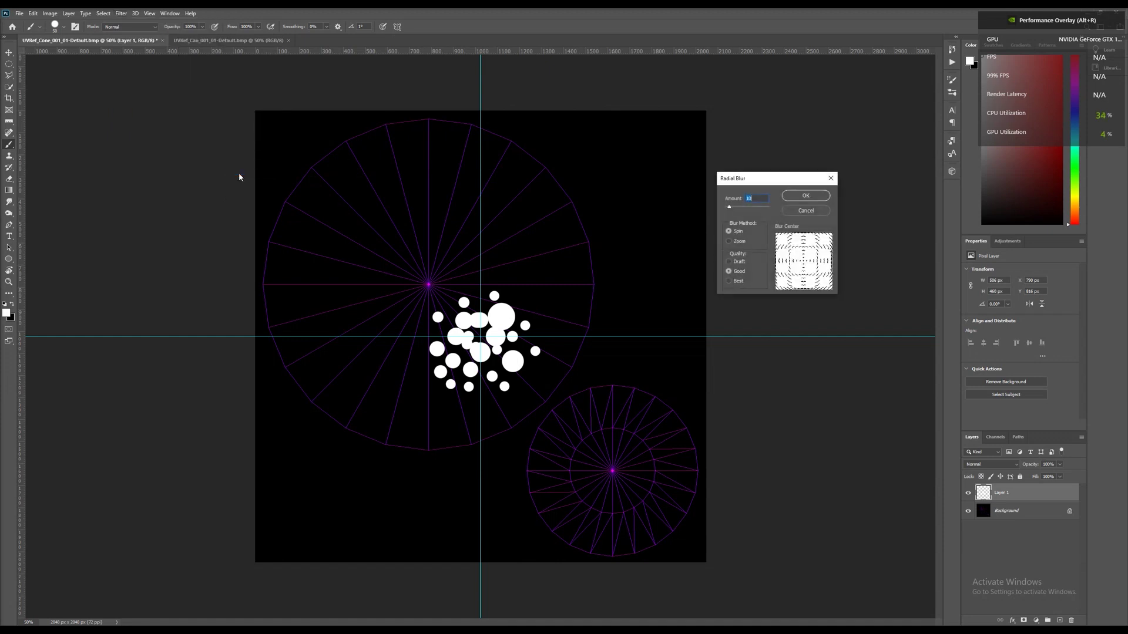
left_click_drag(655, 235, 676, 235)
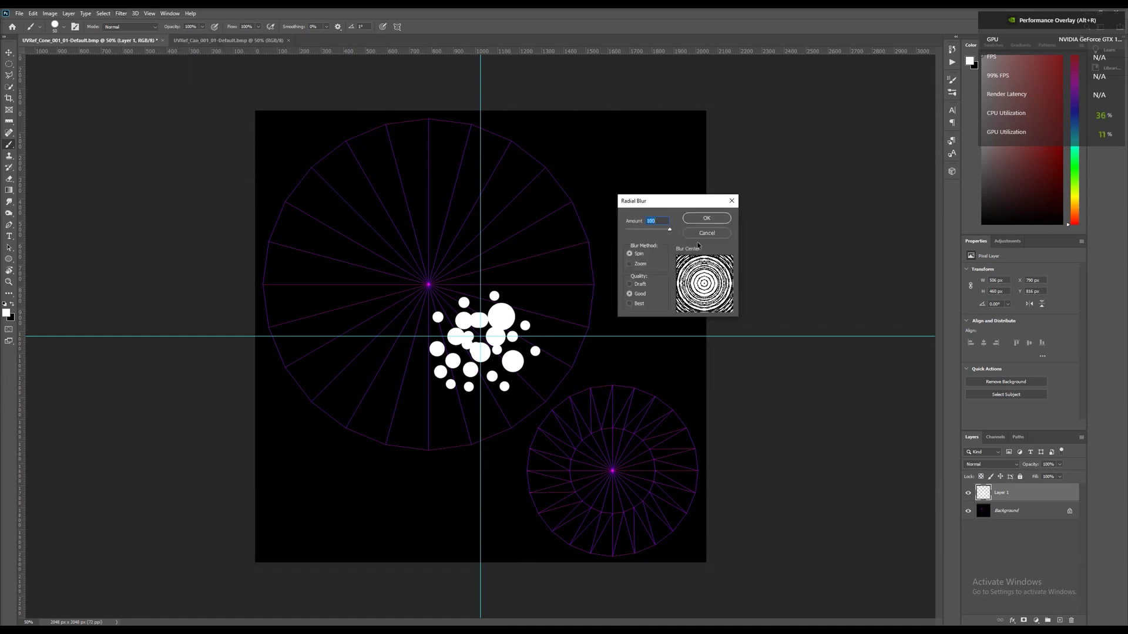
left_click(630, 265)
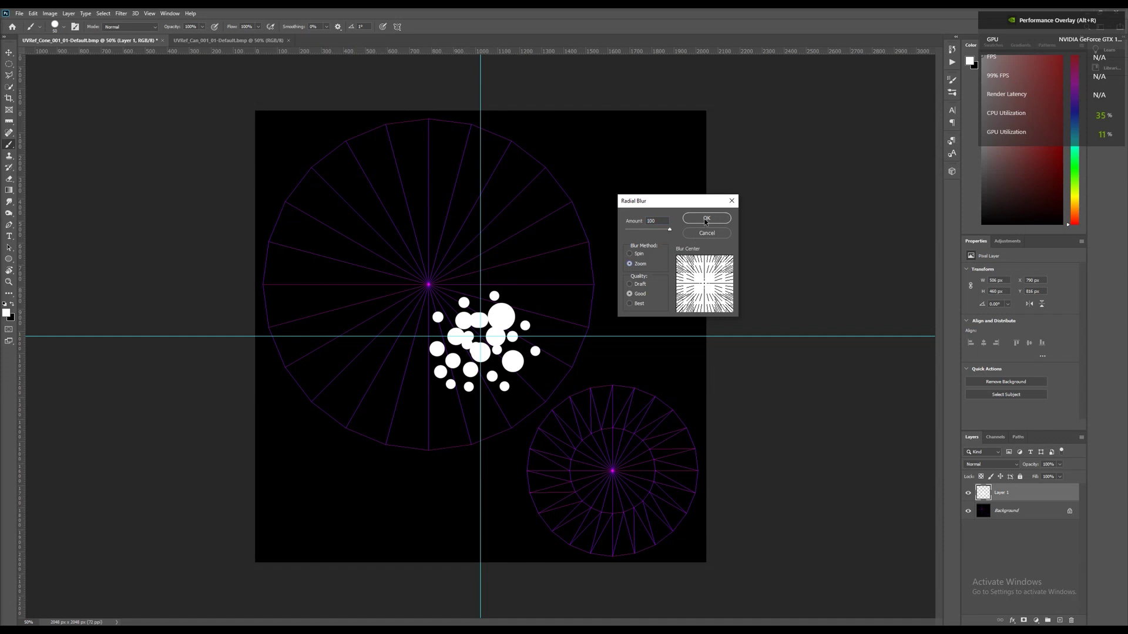
left_click(705, 219)
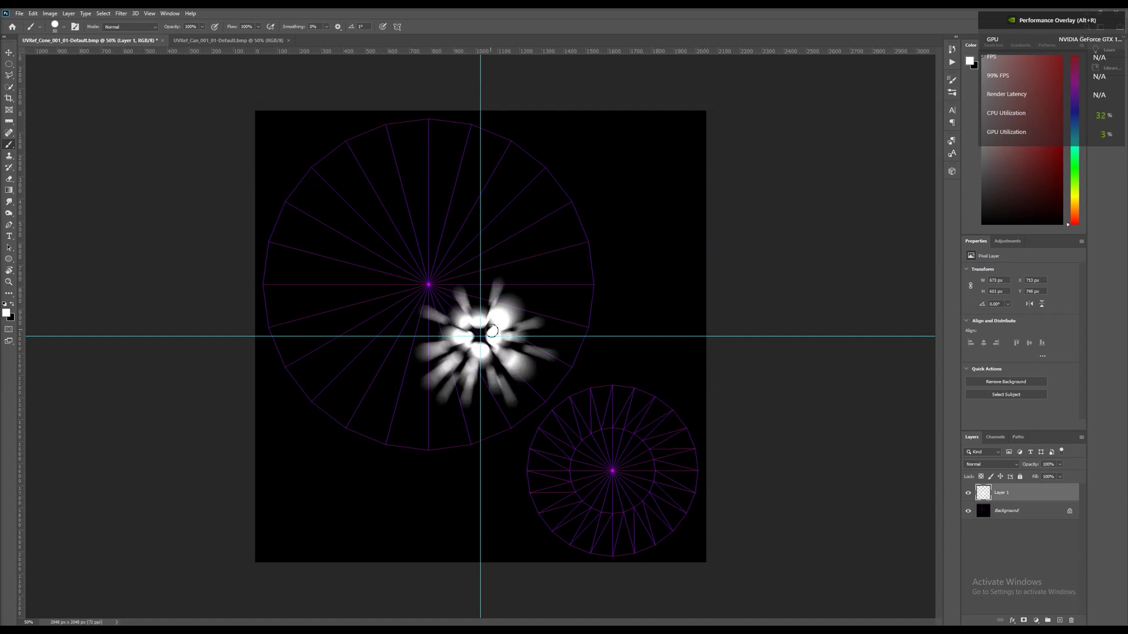
- Repeat the radial blur until the rays span the canvas, and move the burst onto the centre of the large UV circle
left_click(122, 13)
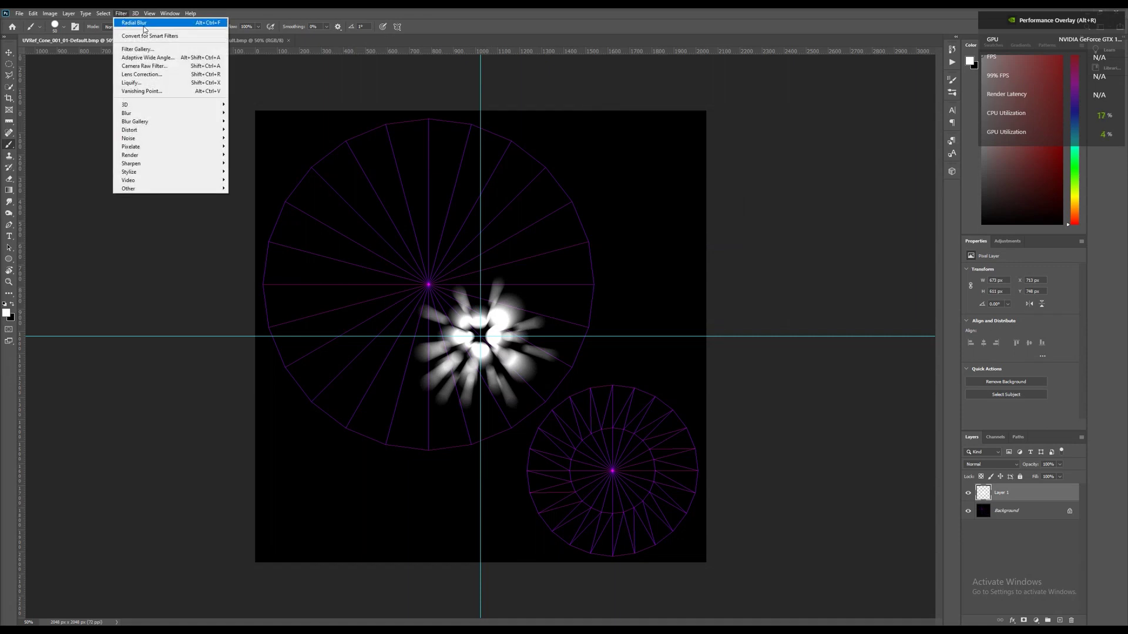
left_click(211, 29)
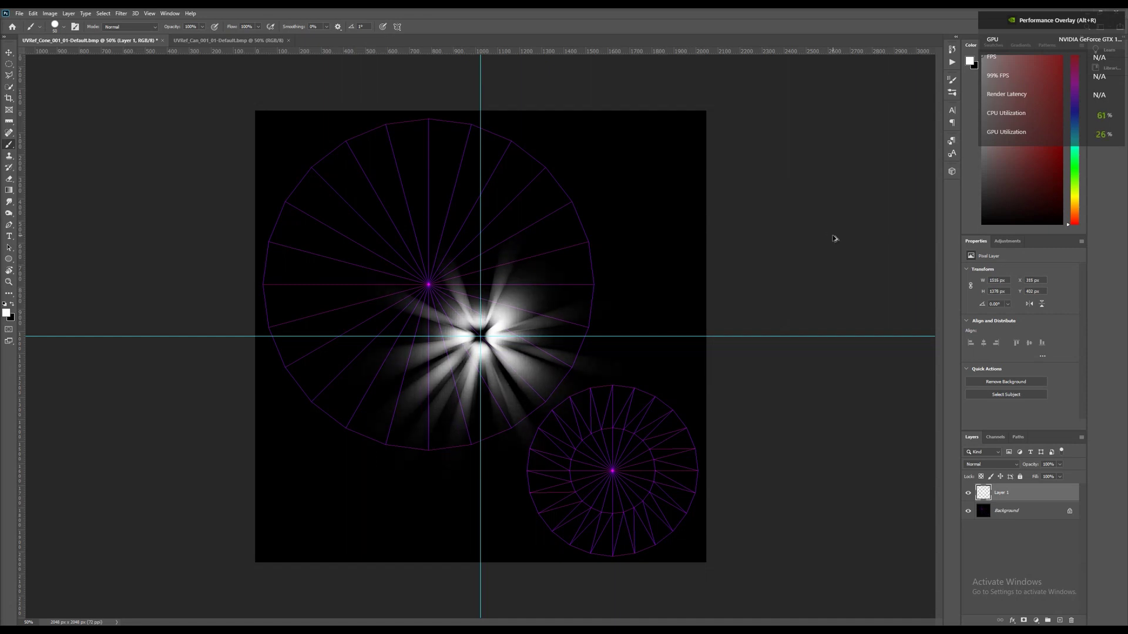
key("ctrl+alt+f")
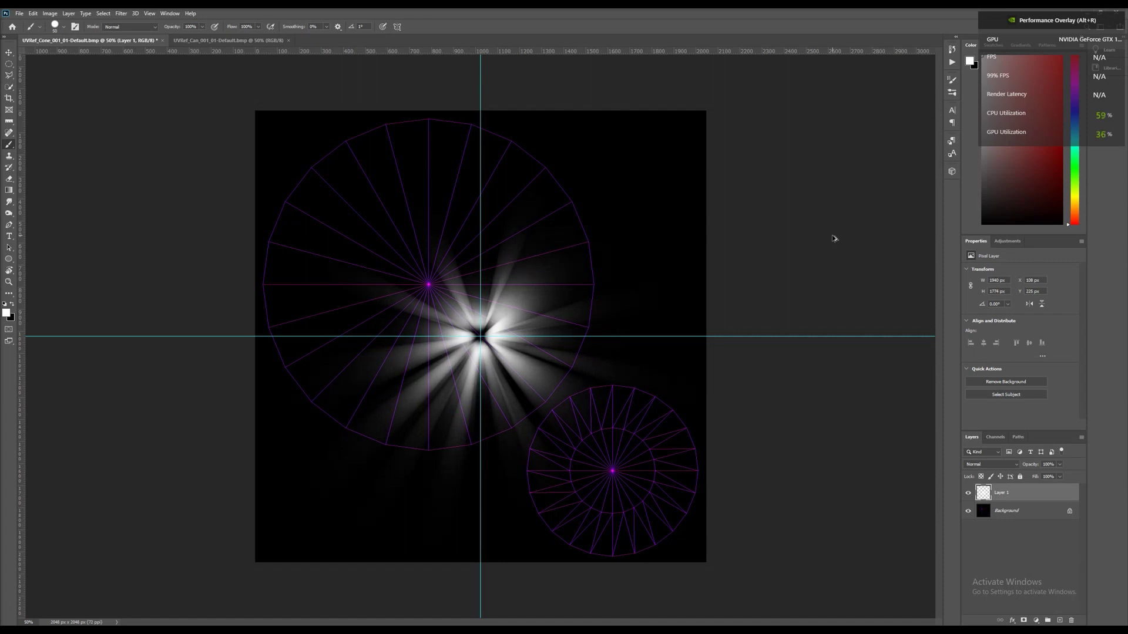
key("v")
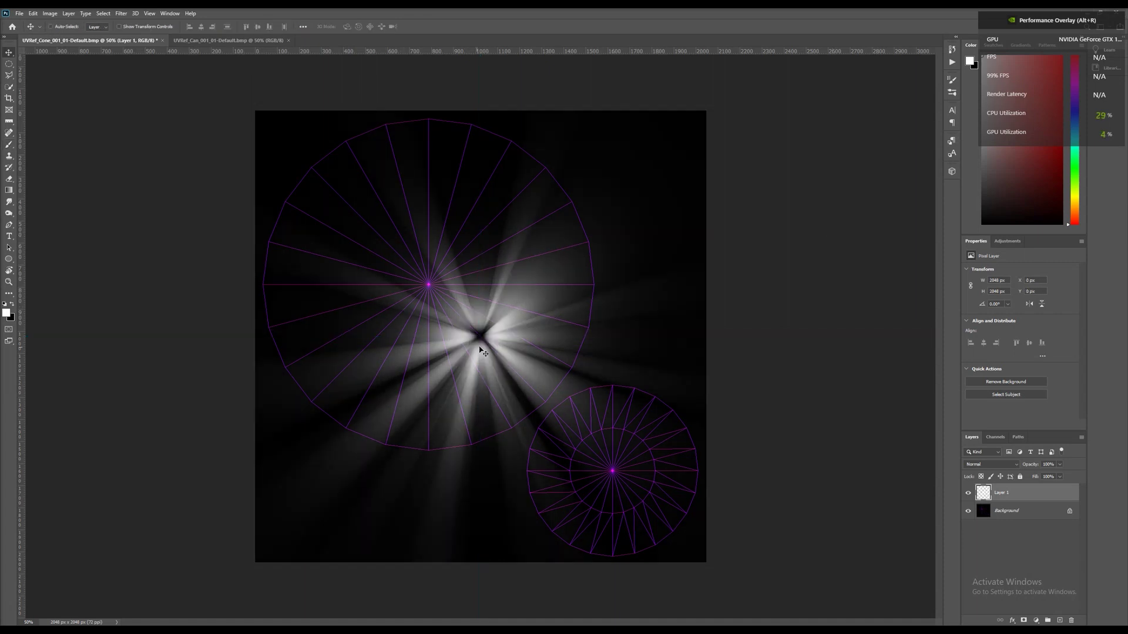
mouse_move(486, 339)
left_mouse_down()
mouse_move(445, 326)
mouse_move(428, 289)
mouse_move(435, 299)
left_mouse_up()
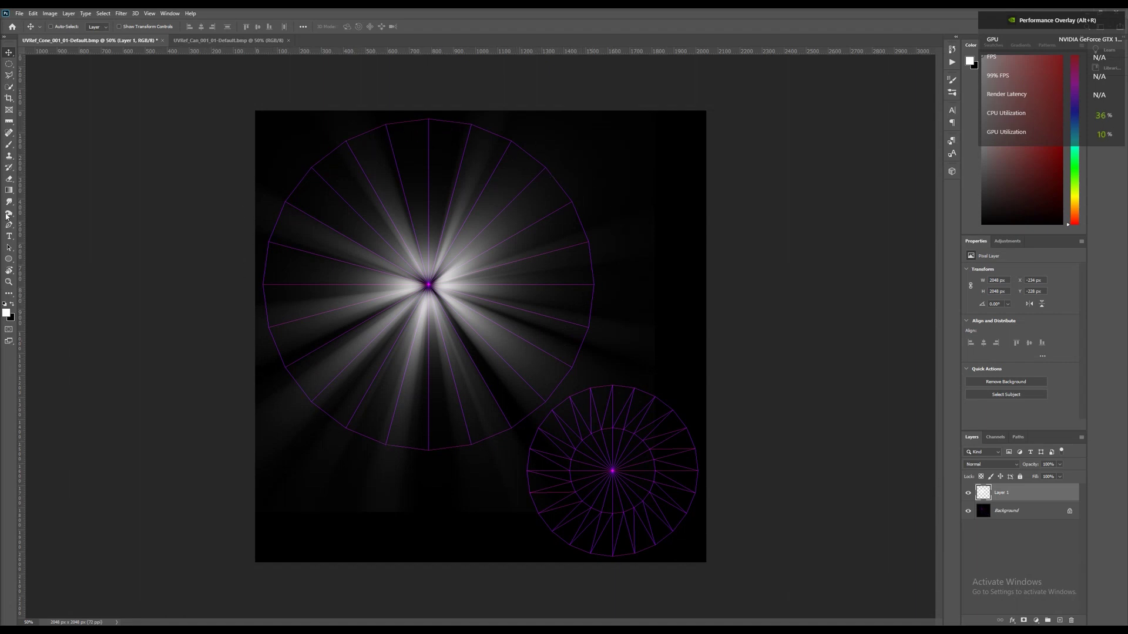
- Erase the rays outside and along the rim of the large UV circle with a large Soft Round eraser at 0% hardness
left_click(8, 179)
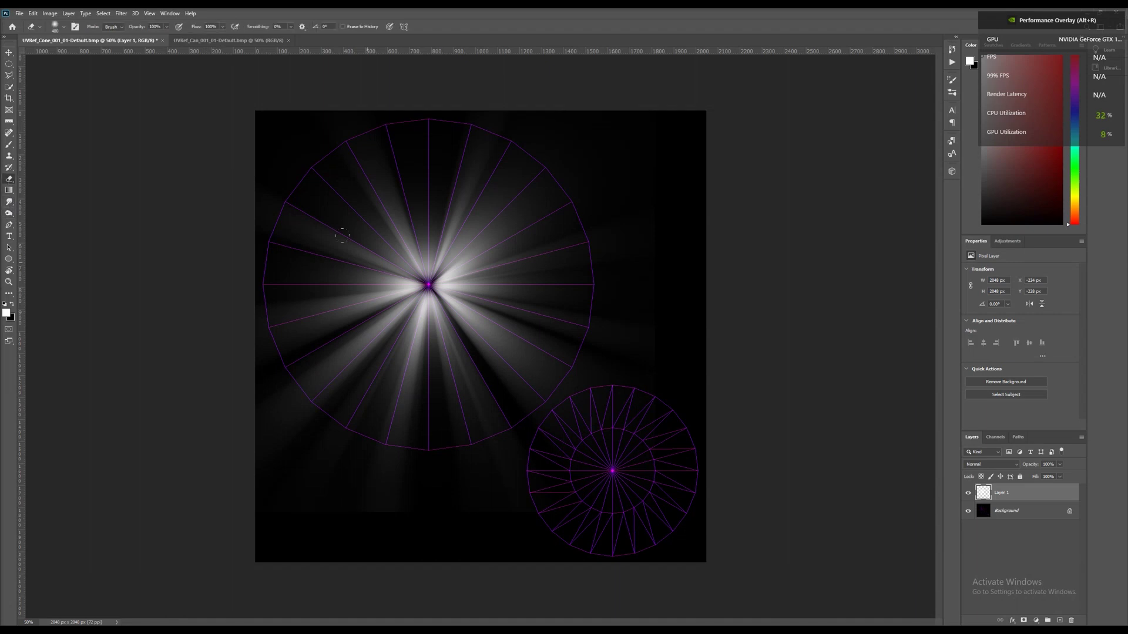
right_click(376, 268)
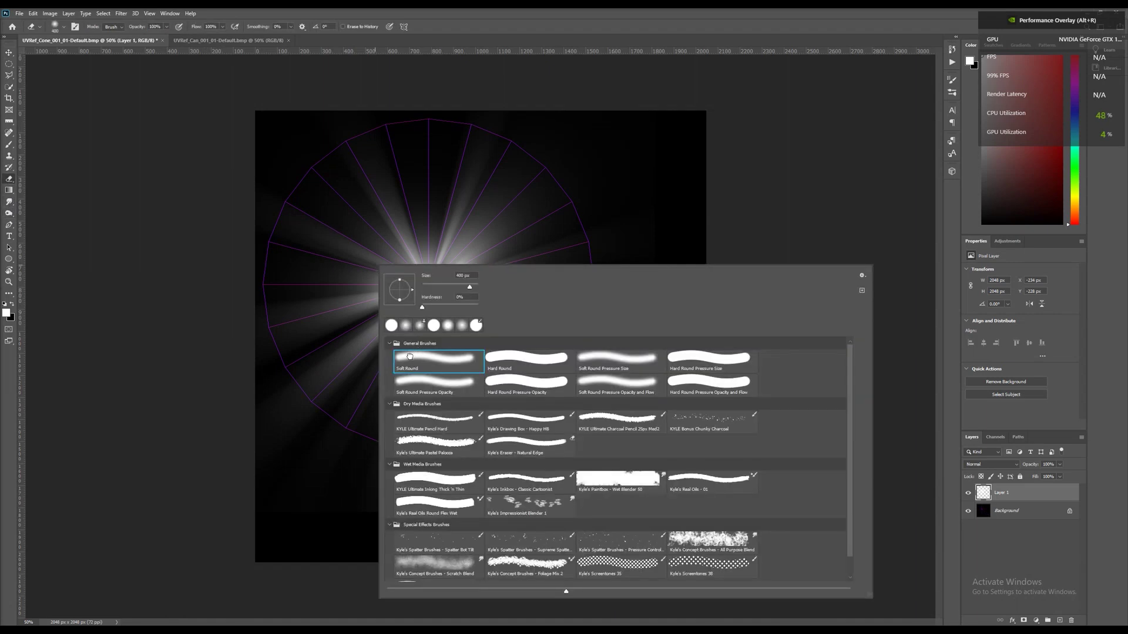
key("Escape")
key("bracketright")
key("bracketright")
key("bracketright")
key("bracketright")
key("bracketright")
mouse_move(247, 474)
left_mouse_down()
mouse_move(499, 510)
mouse_move(658, 258)
mouse_move(229, 217)
mouse_move(537, 470)
left_mouse_up()
key("bracketleft")
key("bracketleft")
key("bracketleft")
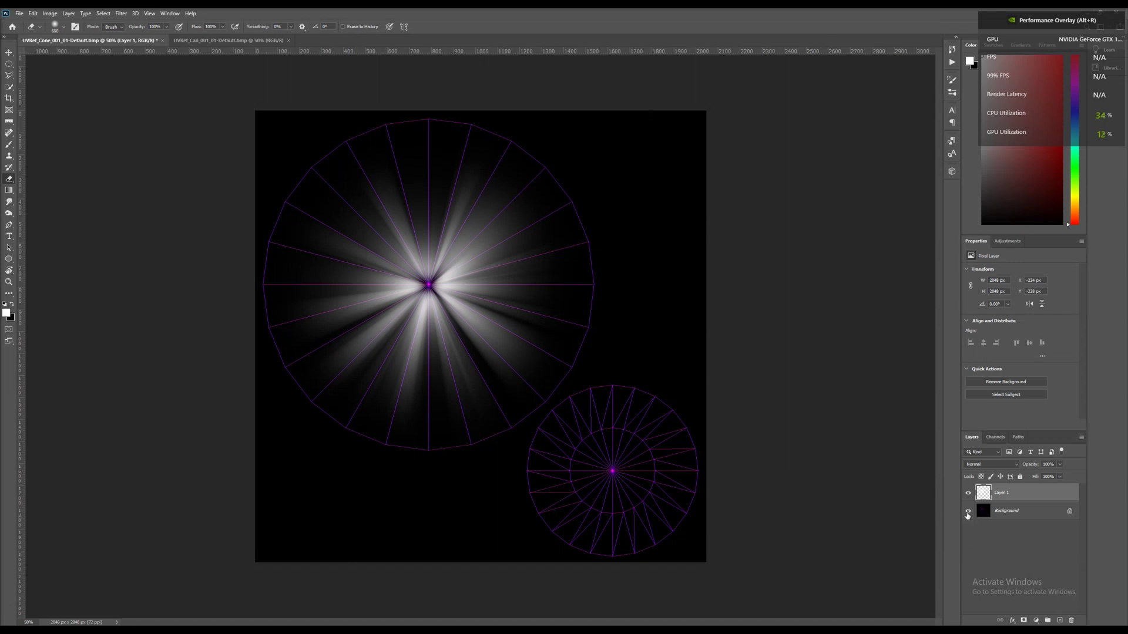
- Add a new layer between the Background and the light-ray layer and fill it with black to cover the UV guide
left_click(1019, 516)
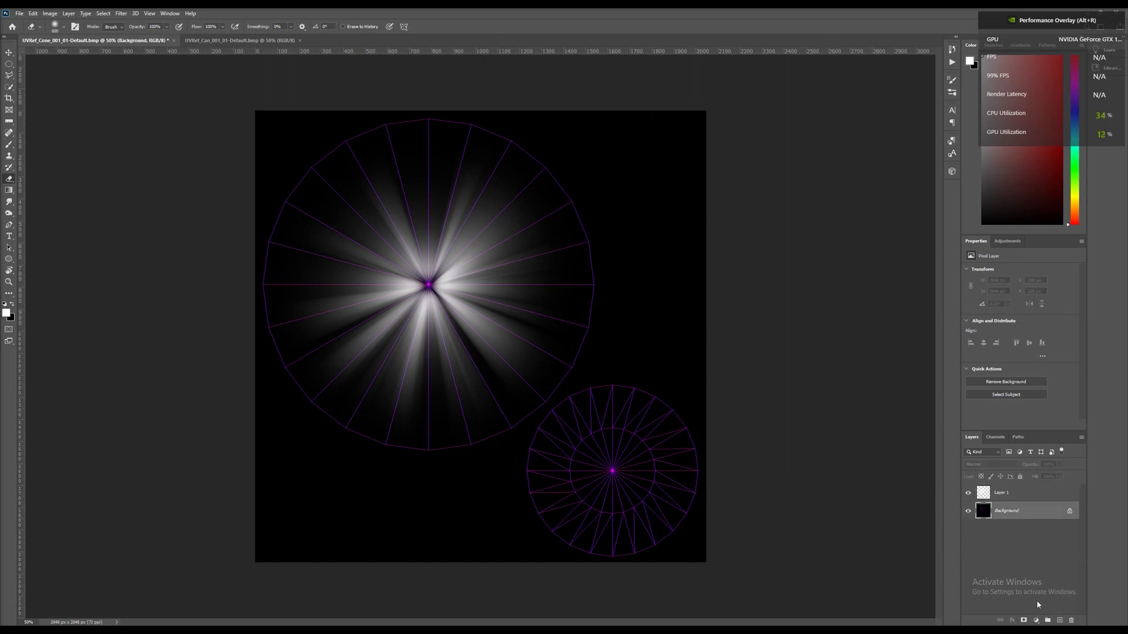
left_click(1060, 620)
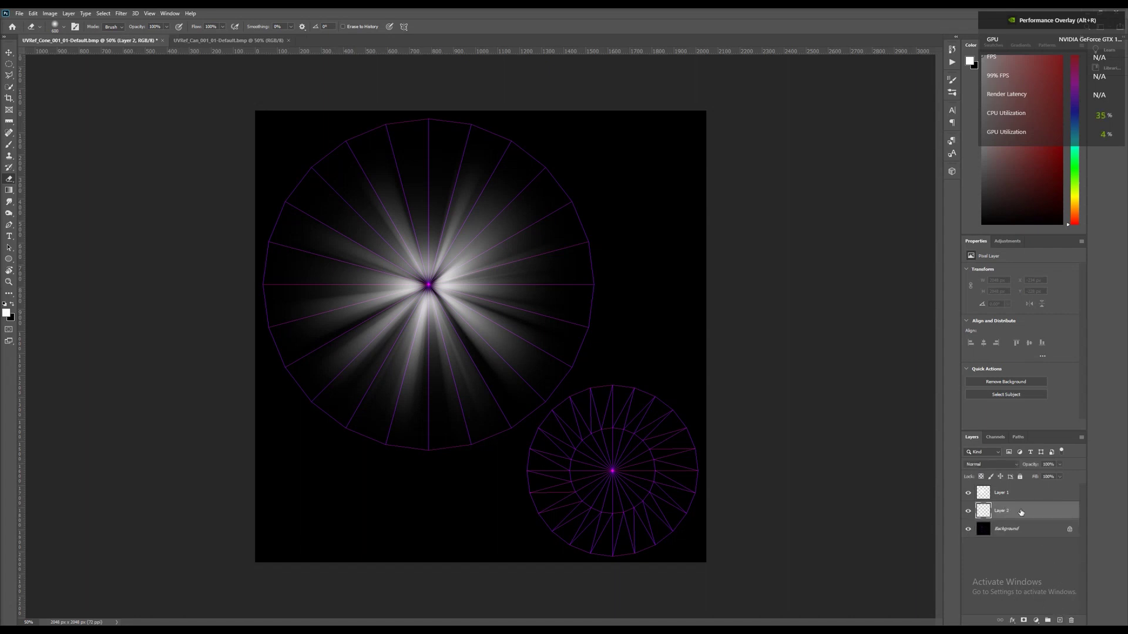
left_click(32, 13)
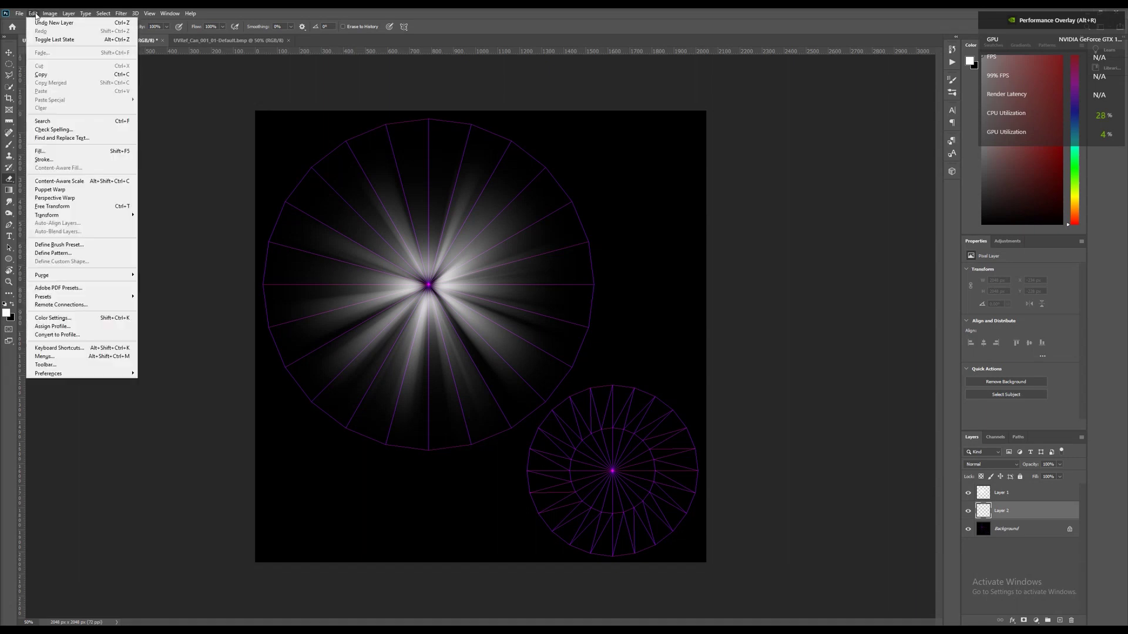
left_click(48, 147)
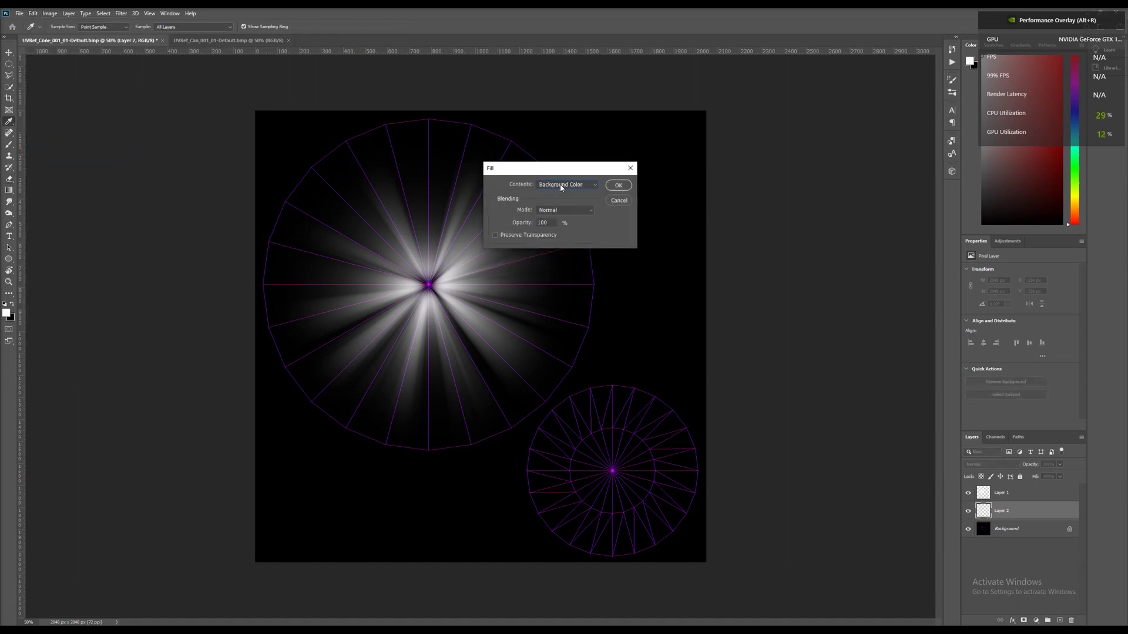
left_click(566, 184)
left_click(554, 250)
left_click(611, 187)
key("e")
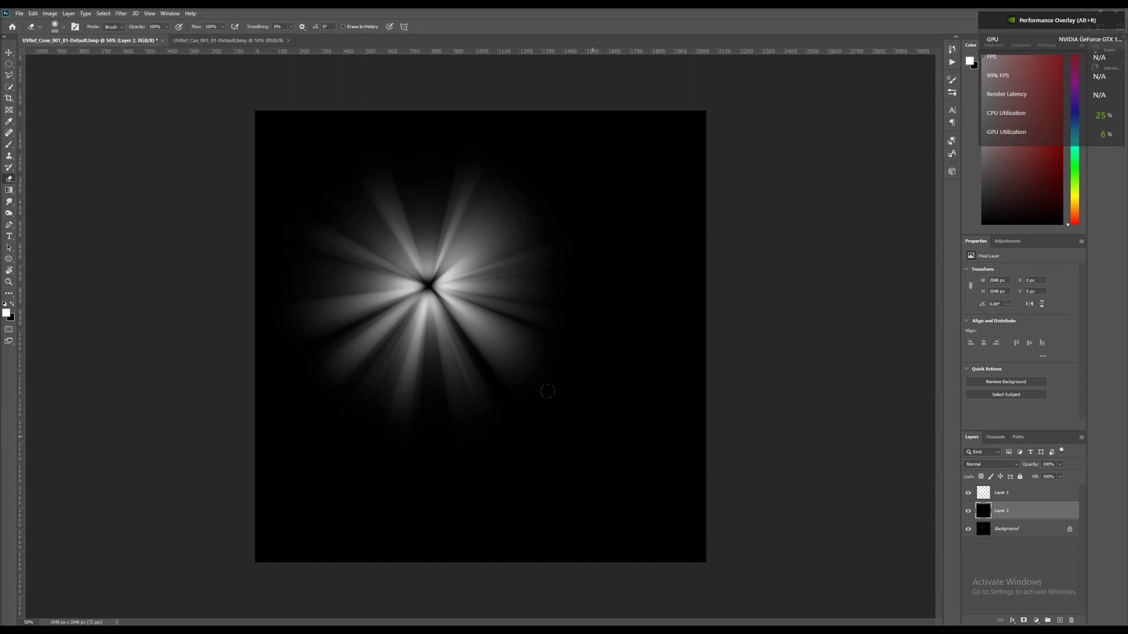
- Apply a Gaussian Blur with a 9.0 pixel radius to the light rays on Layer 1
left_click(1002, 493)
left_click(121, 13)
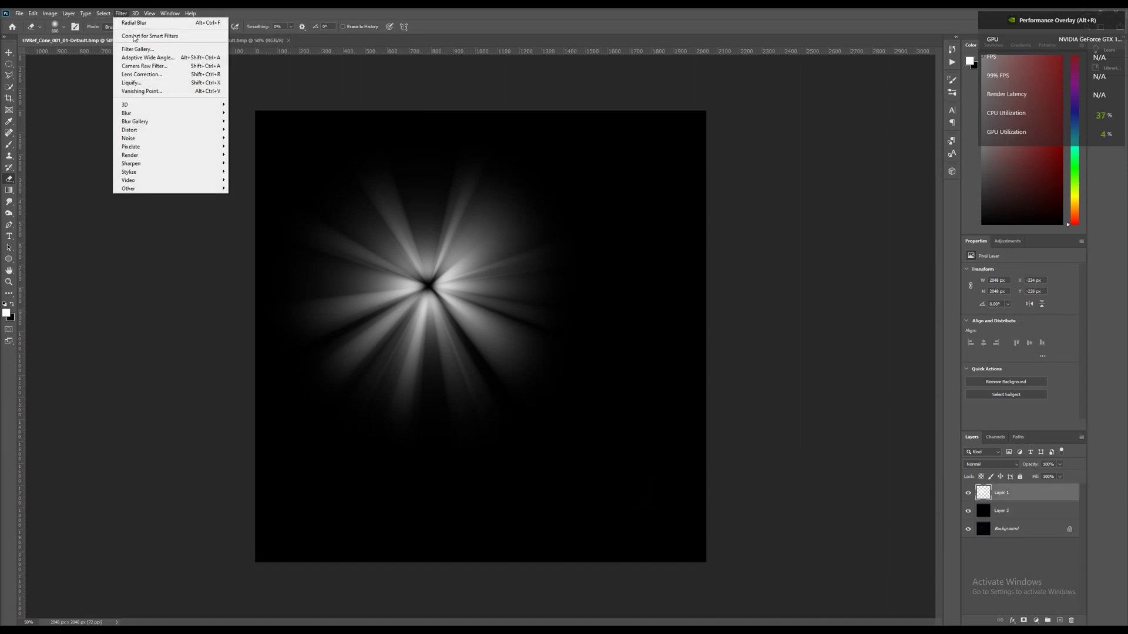
mouse_move(193, 113)
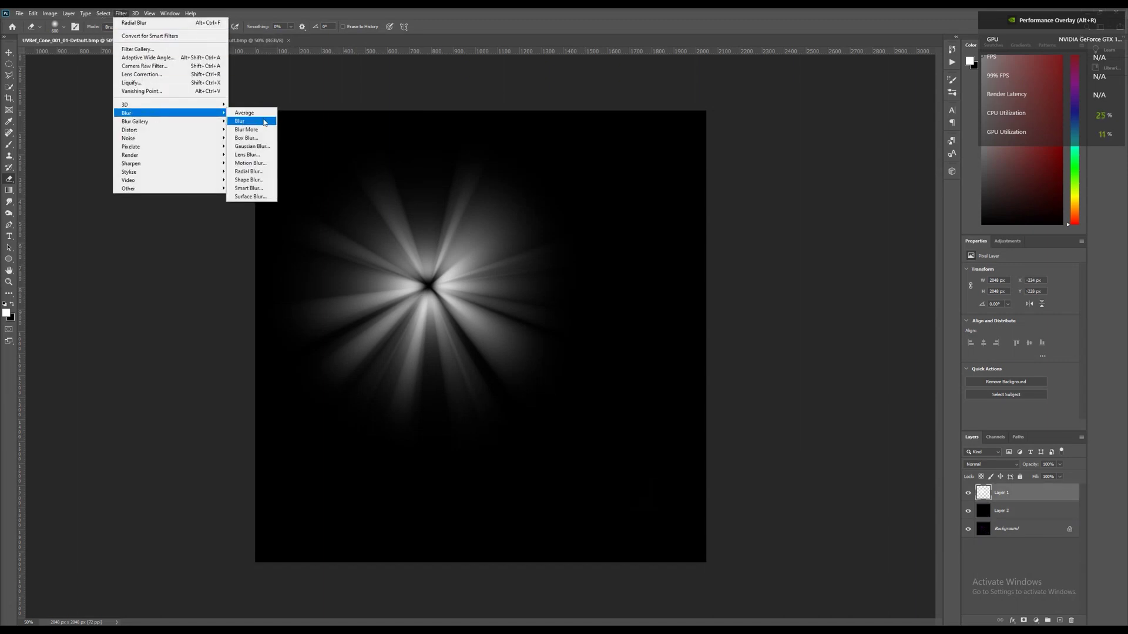
left_click(247, 147)
left_click_drag(717, 318, 708, 319)
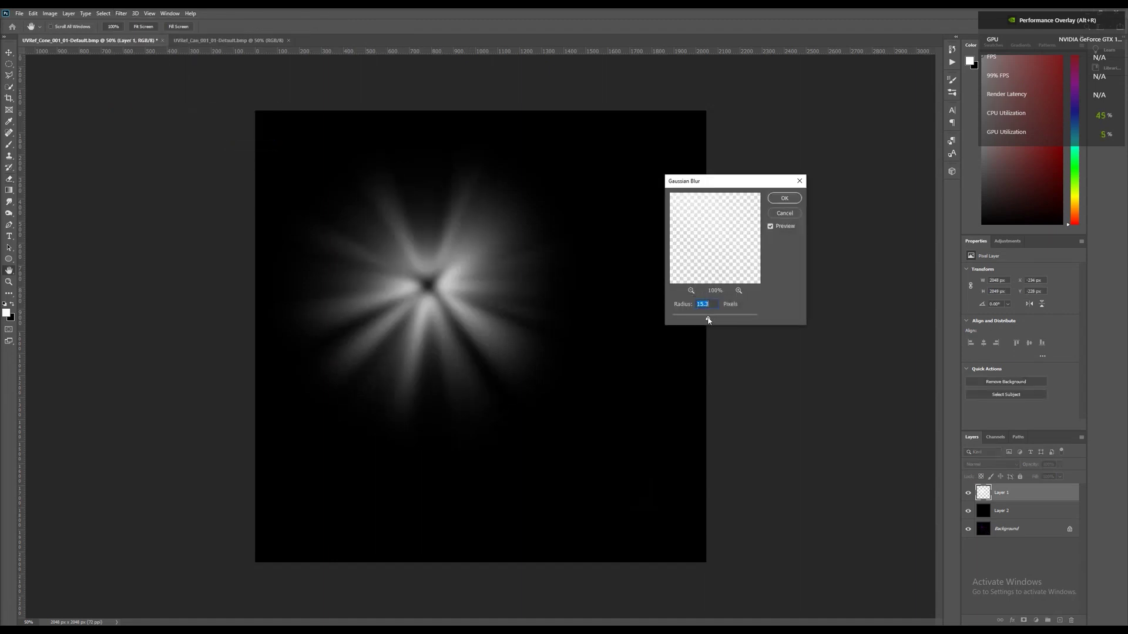
left_click_drag(708, 319, 704, 319)
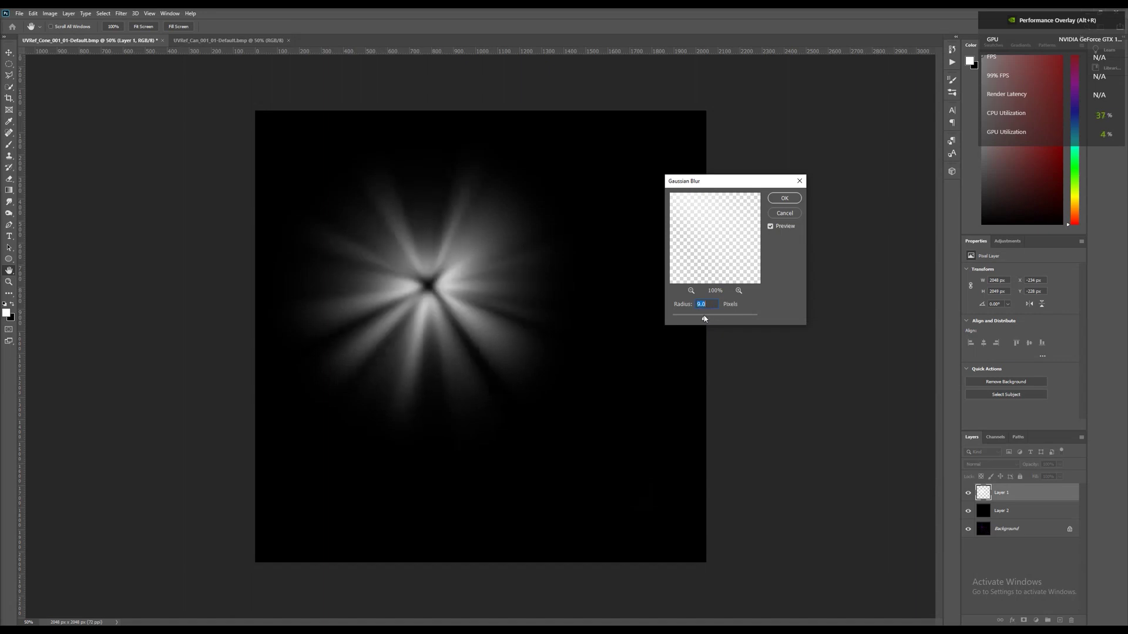
key("Return")
- Start saving the ray texture to a file with JPEG as the format
left_click(19, 13)
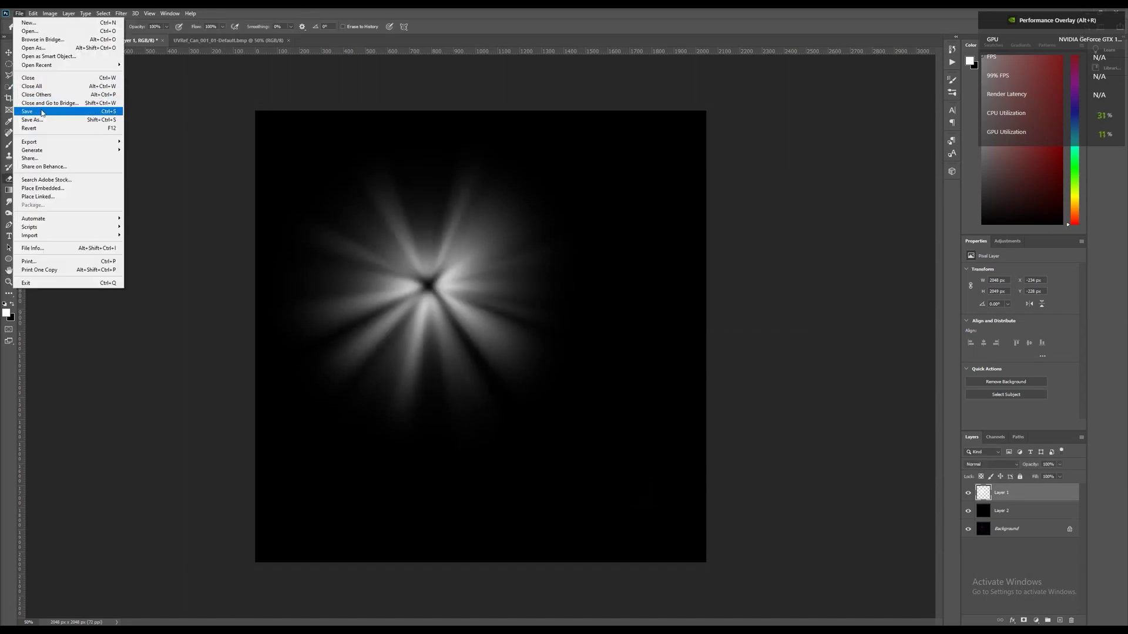
left_click(42, 111)
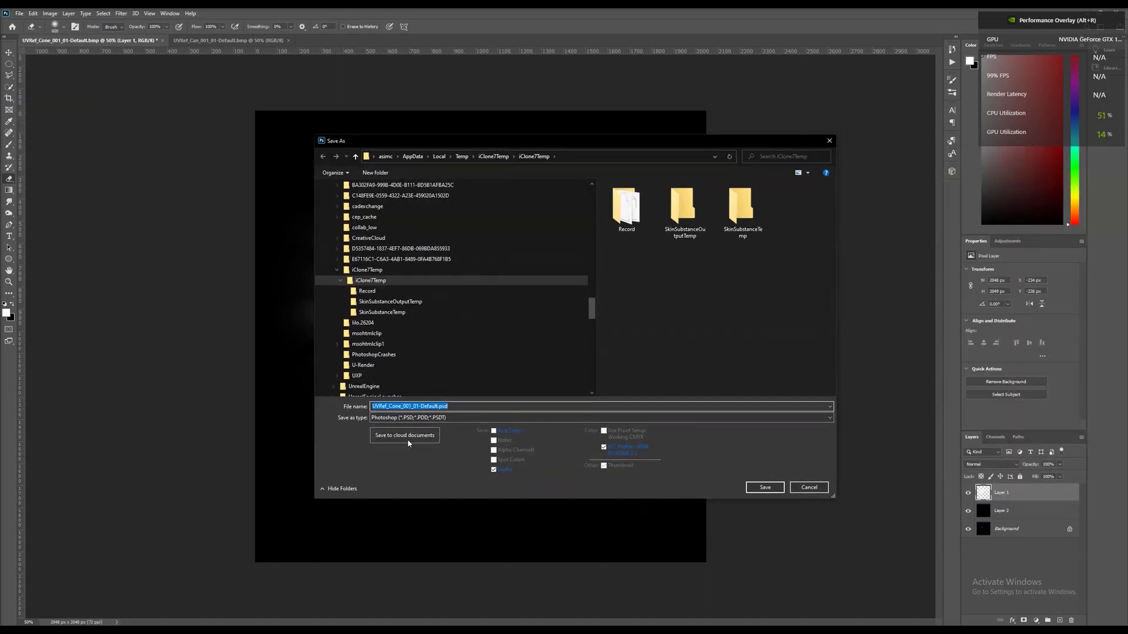
left_click(411, 418)
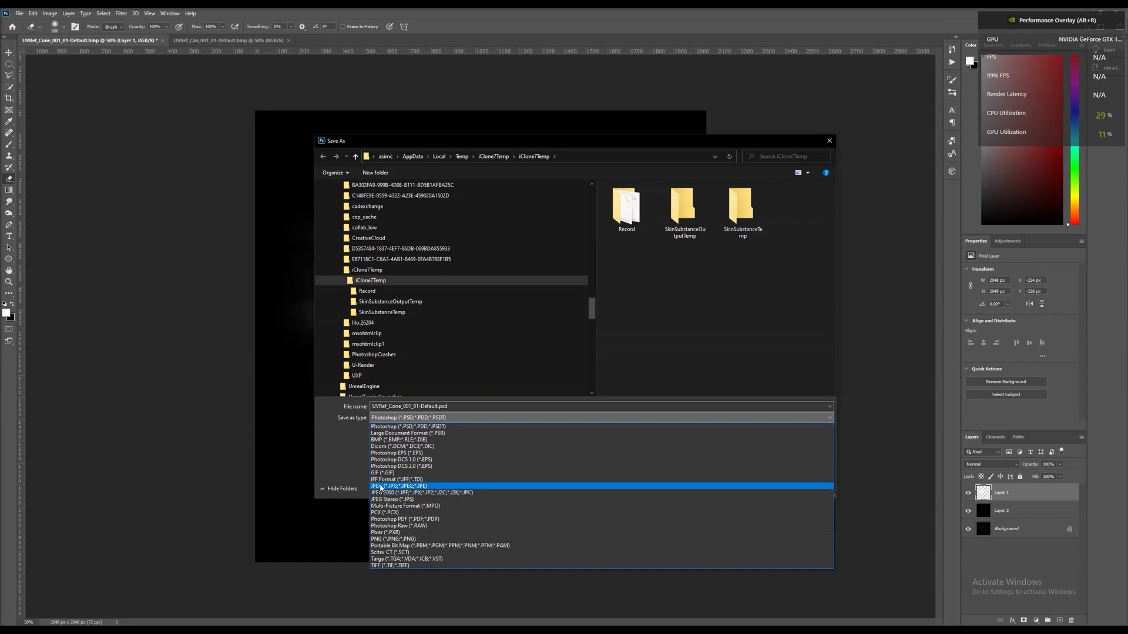
left_click(383, 487)
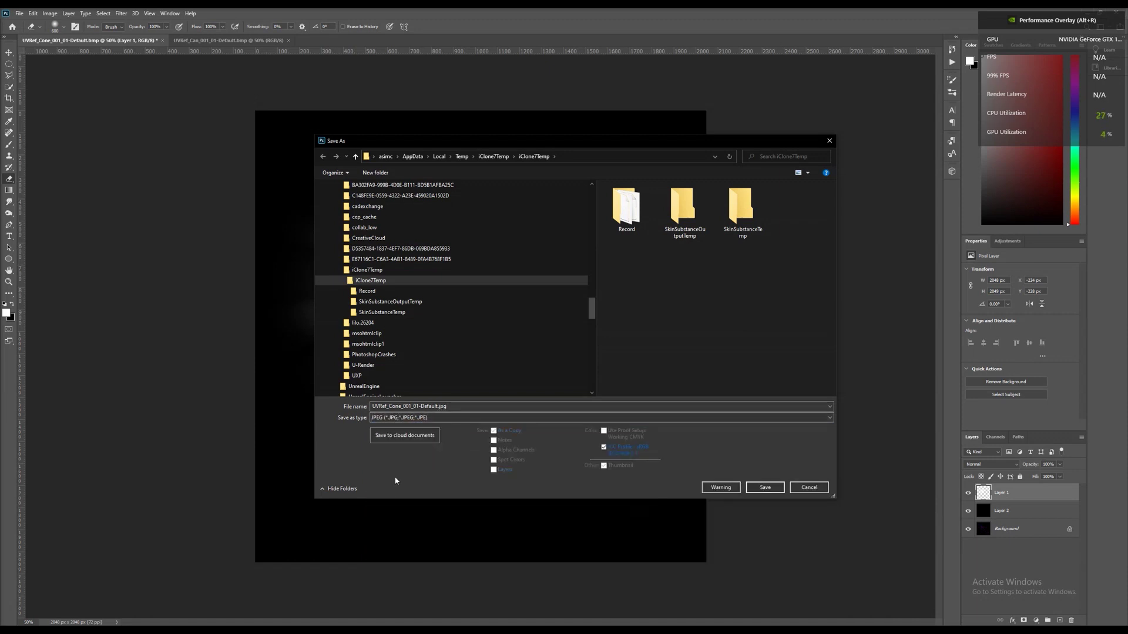
- Save the ray texture as rays_opacity1.jpg in the H:\tutorial channel\texture folder
left_click(617, 156)
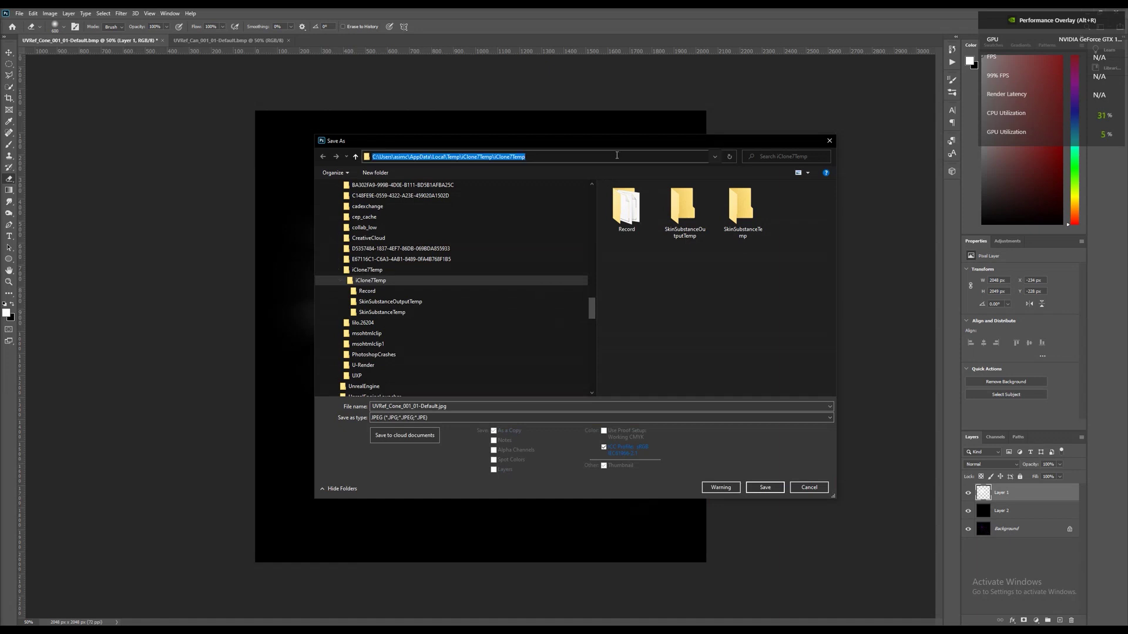
type("h")
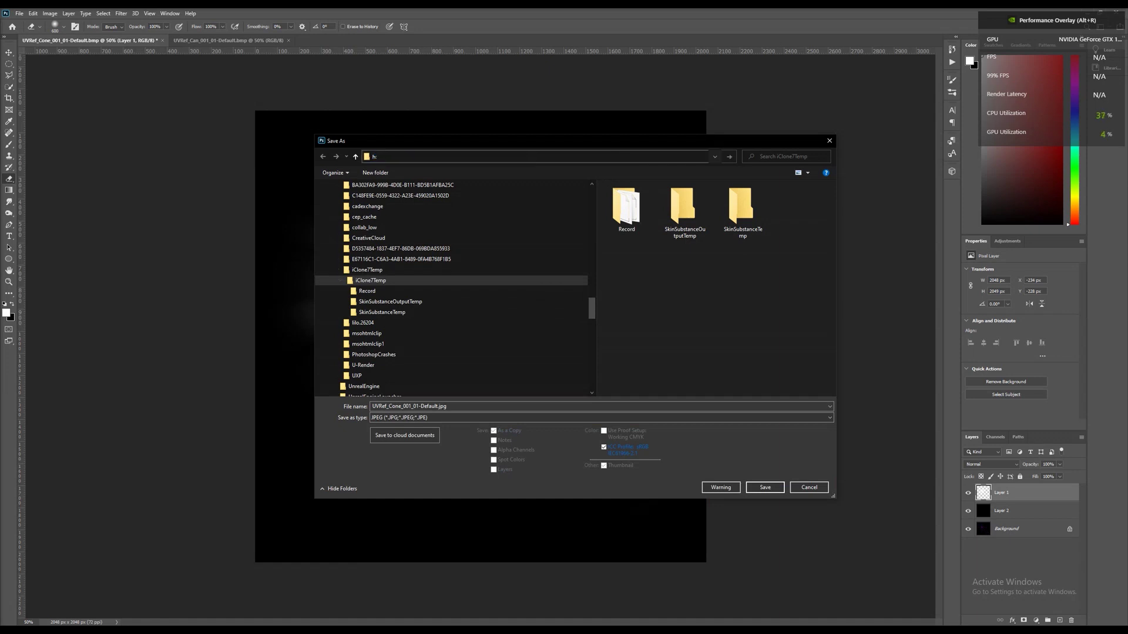
type(":\\tut")
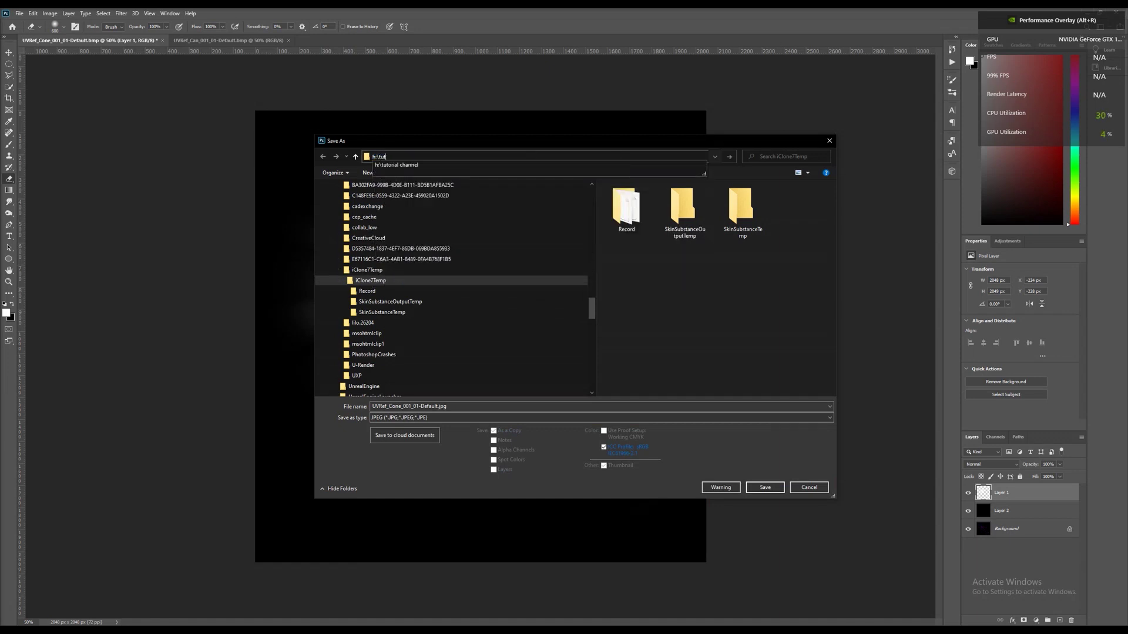
key("Down")
key("Return")
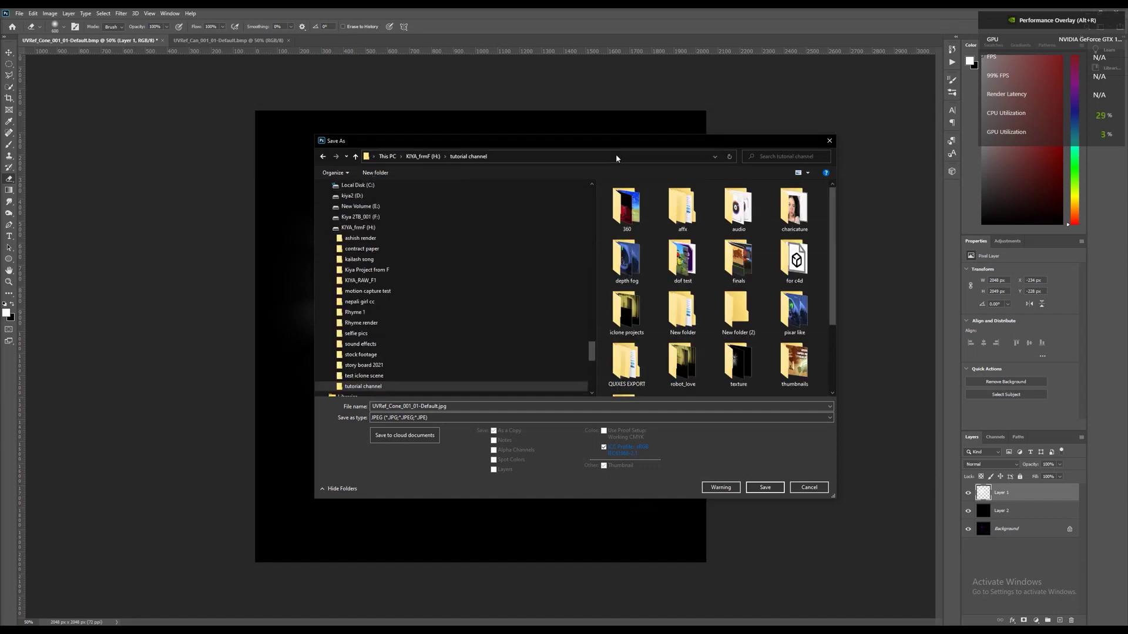
scroll(688, 306, "down", 2)
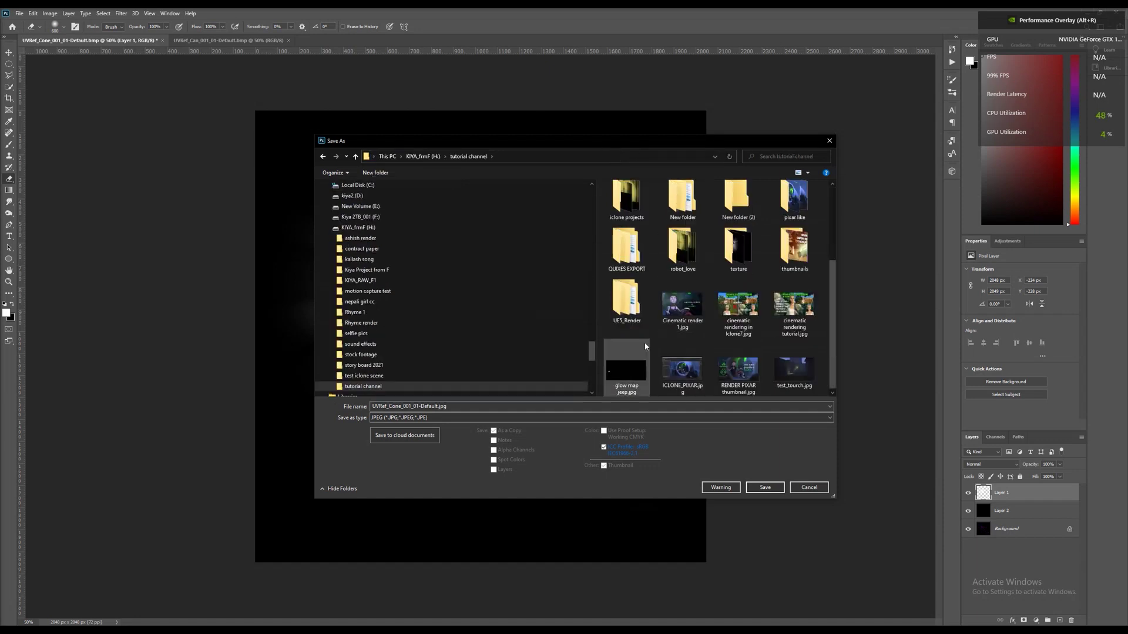
double_click(739, 250)
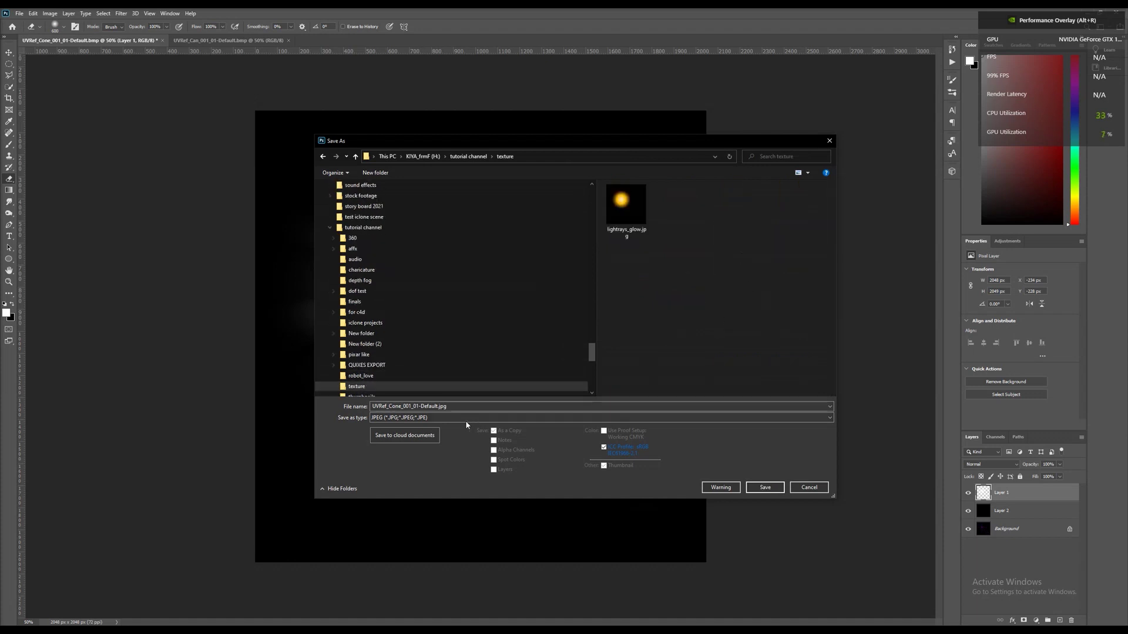
left_click(458, 406)
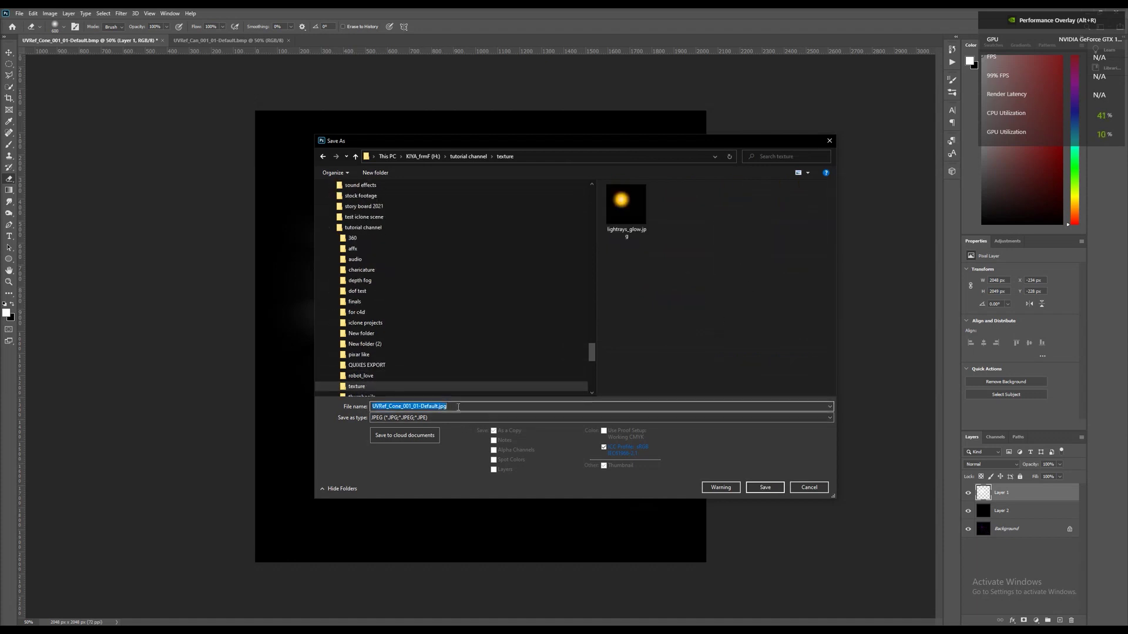
type("r")
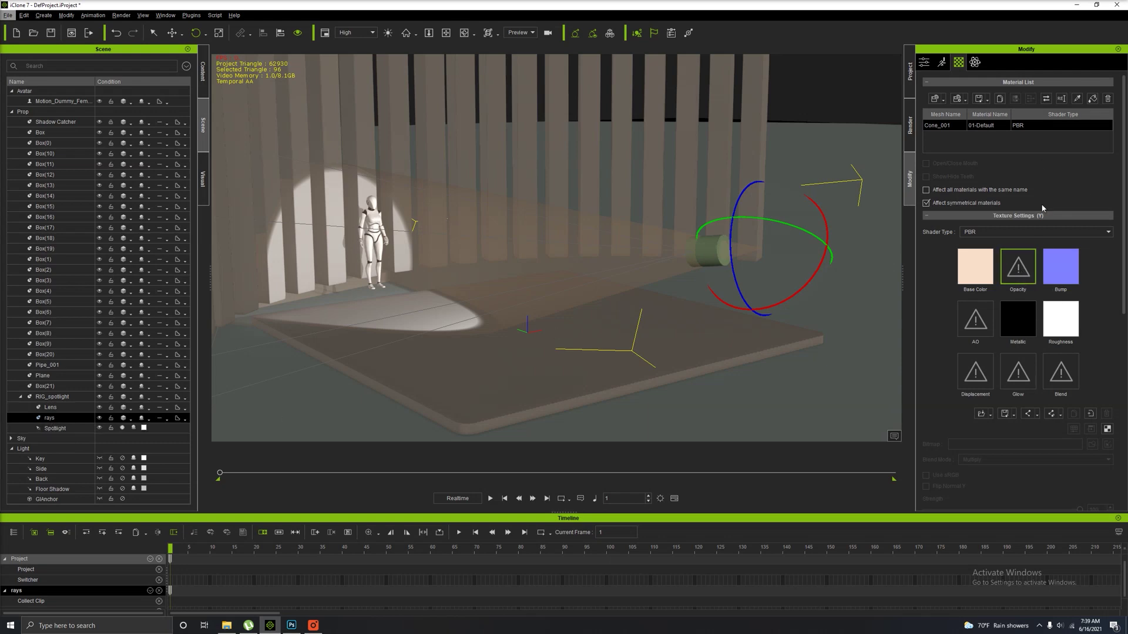
- In iClone, load rays_opacity1.jpg from H:\tutorial channel\texture as the Opacity texture of the rays cone
double_click(1025, 268)
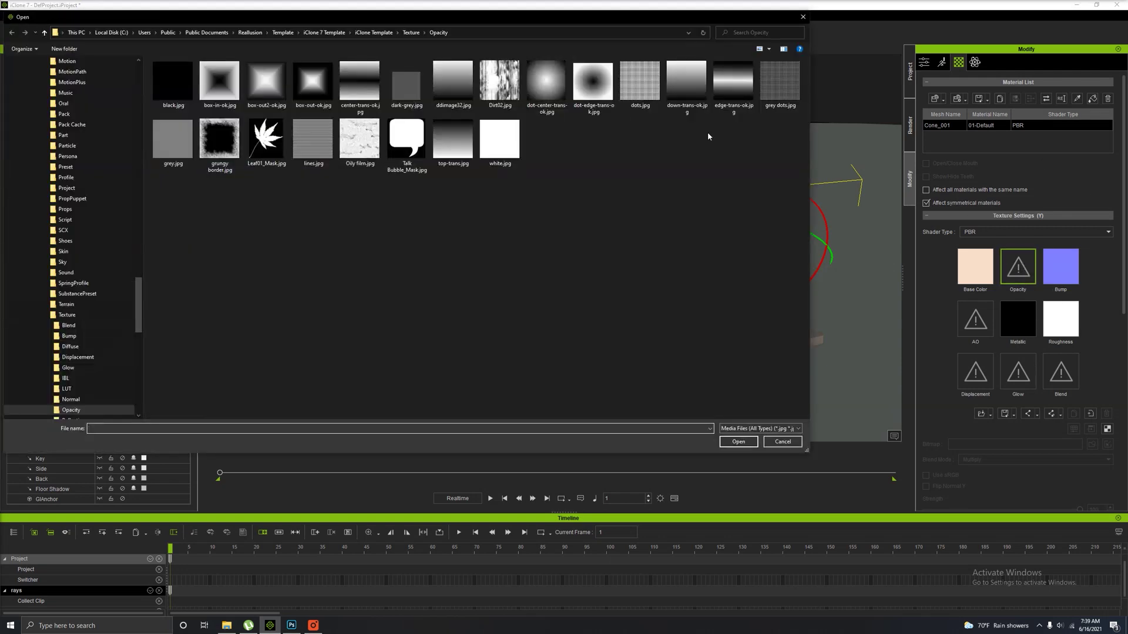
left_click_drag(481, 23, 679, 121)
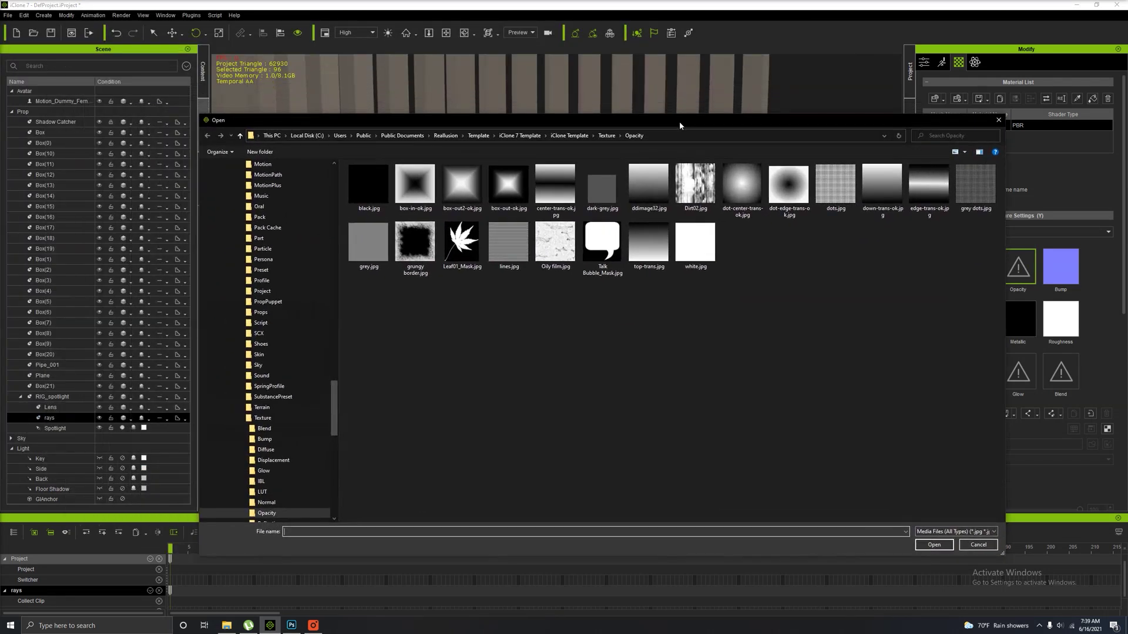
left_click(704, 132)
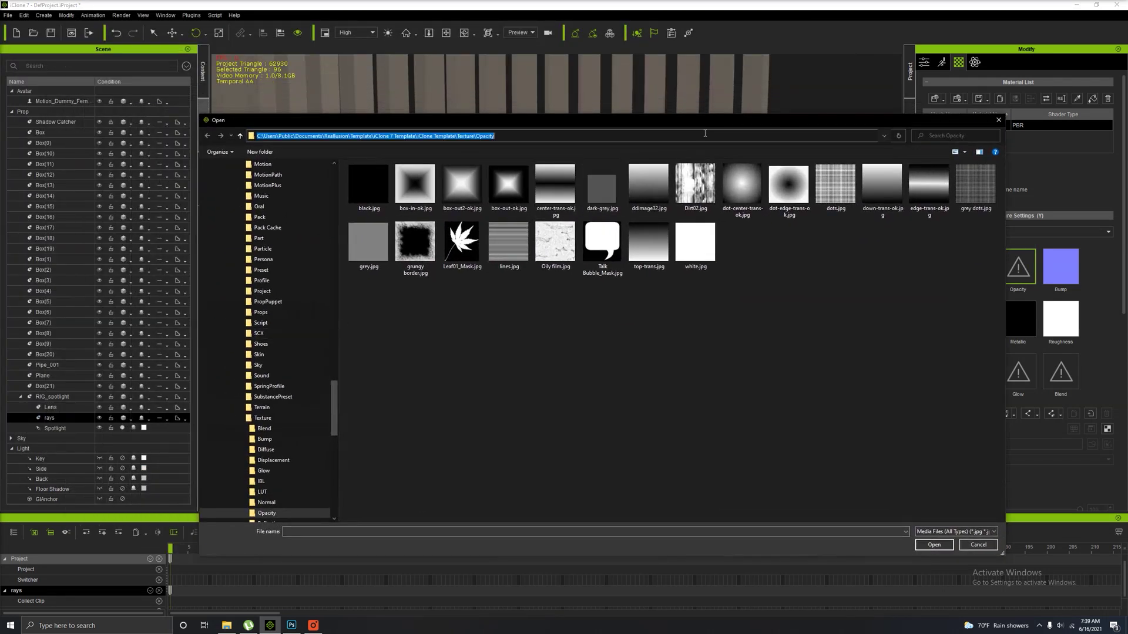
type("H:\\tutorial channel\\texture")
key("Return")
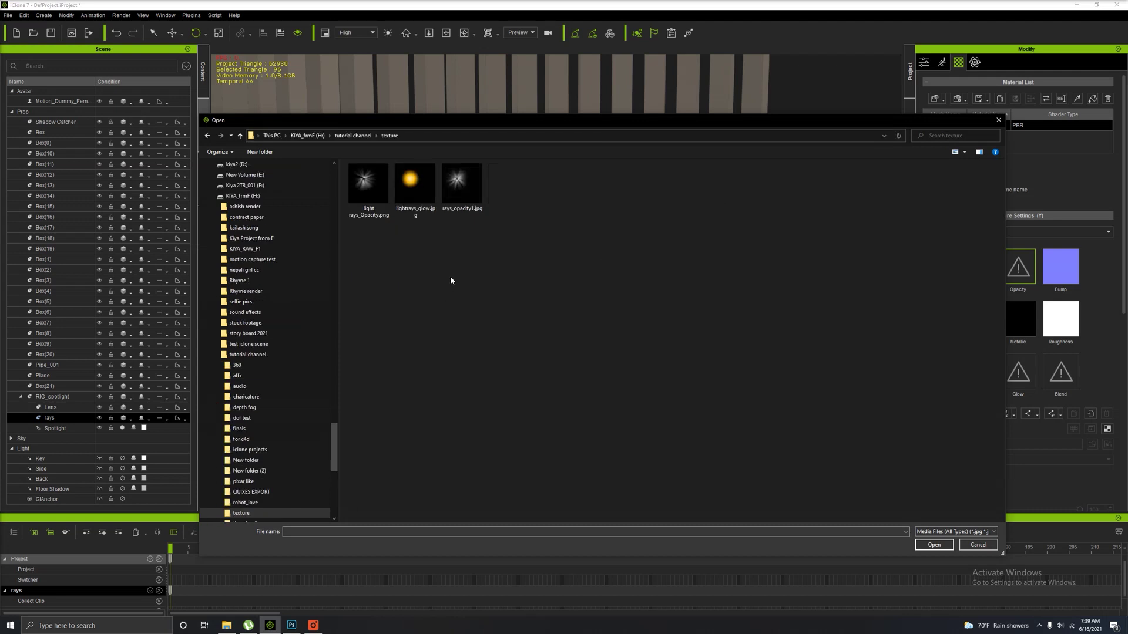
double_click(471, 194)
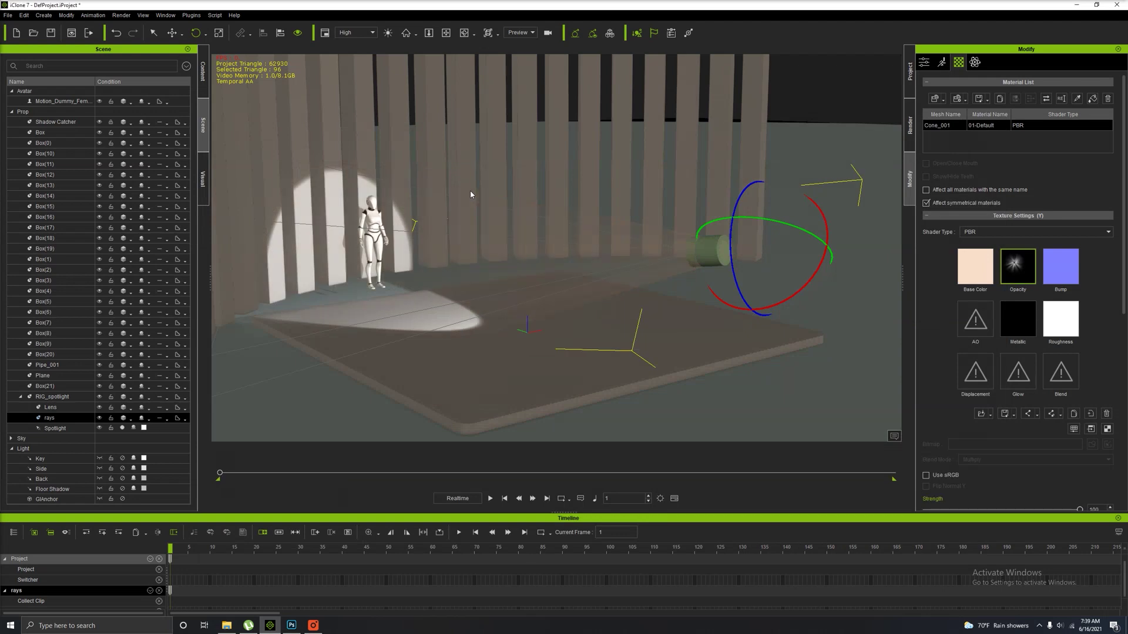
- Set the Opacity of the rays cone's material to 100
scroll(1005, 424, "down", 3)
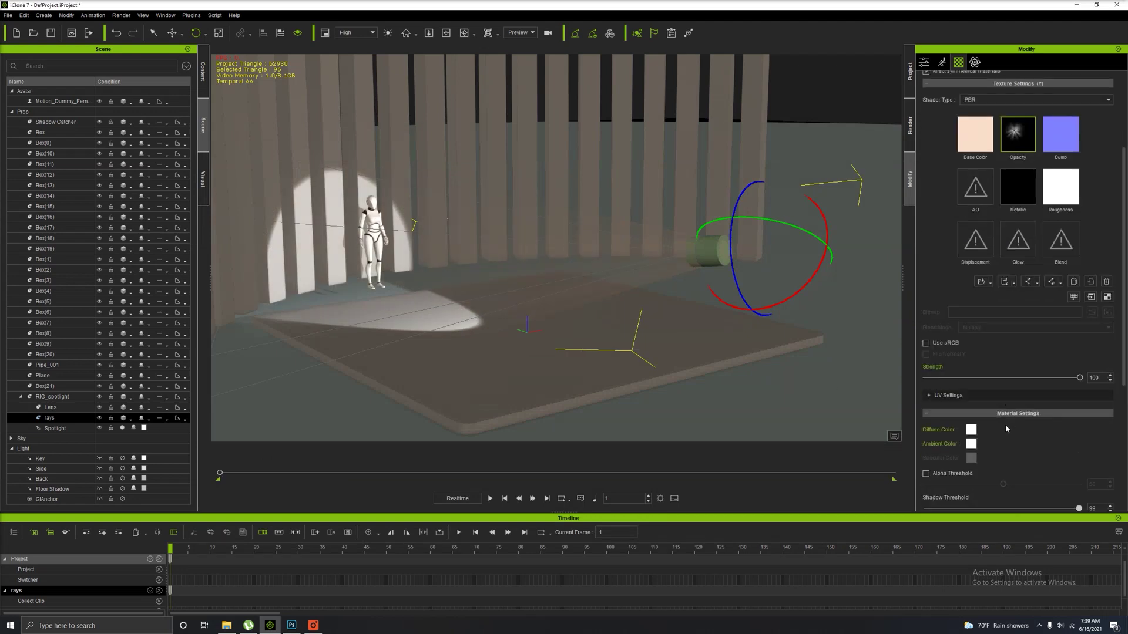
scroll(998, 408, "down", 2)
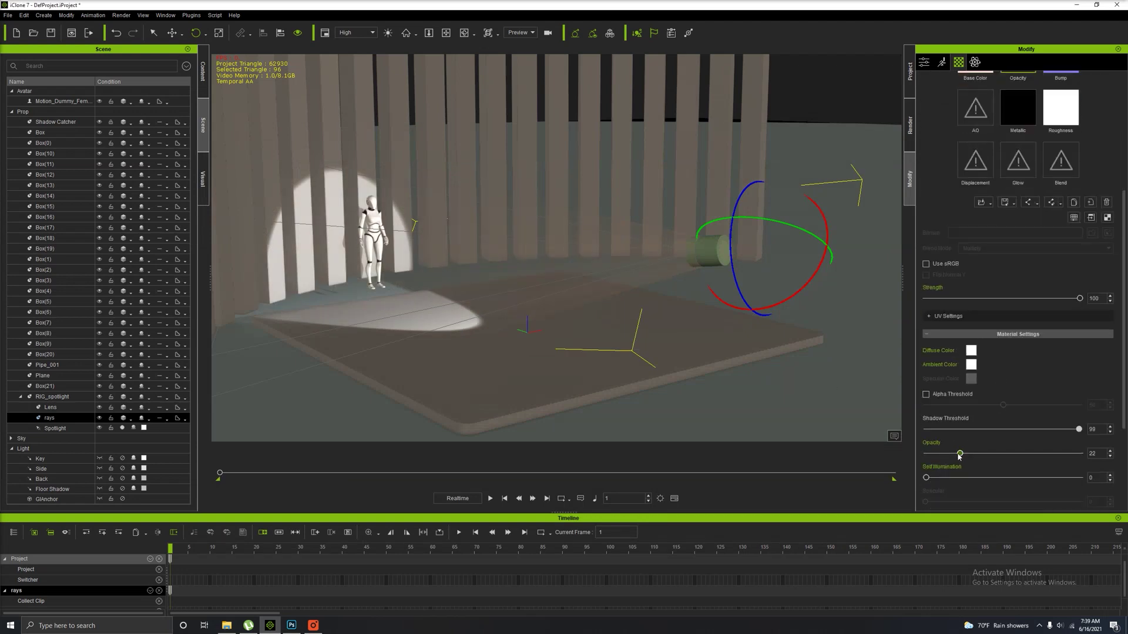
left_click_drag(959, 454, 1079, 454)
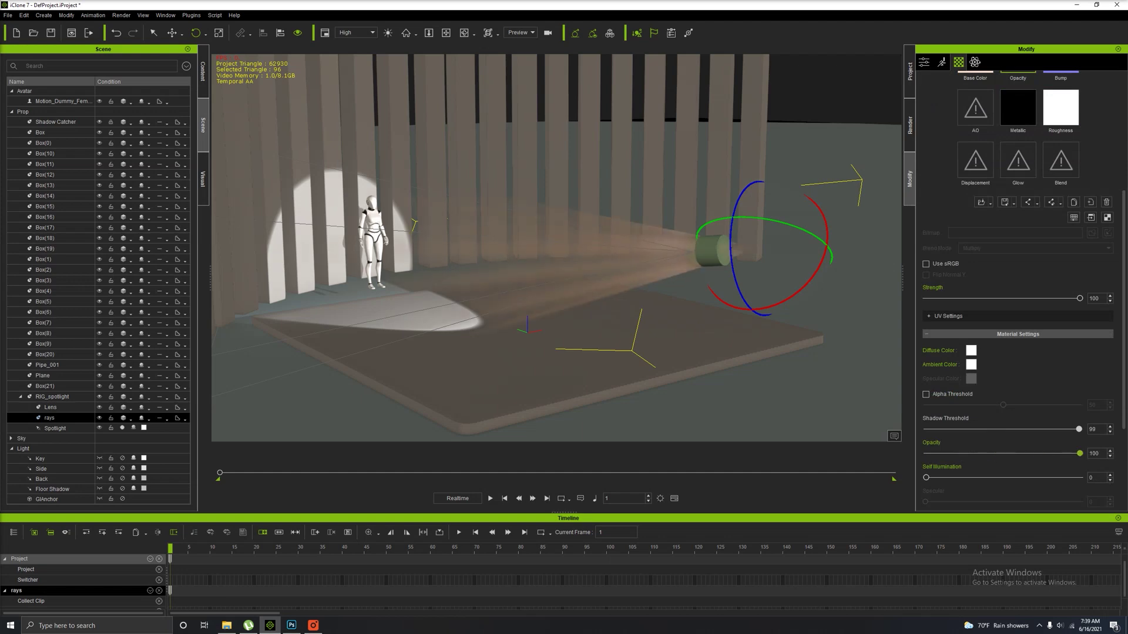
- Move the rays cone forward along its beam axis so its tip no longer sticks out behind the spotlight housing
right_click_drag(627, 261, 723, 279)
right_click_drag(715, 281, 713, 283)
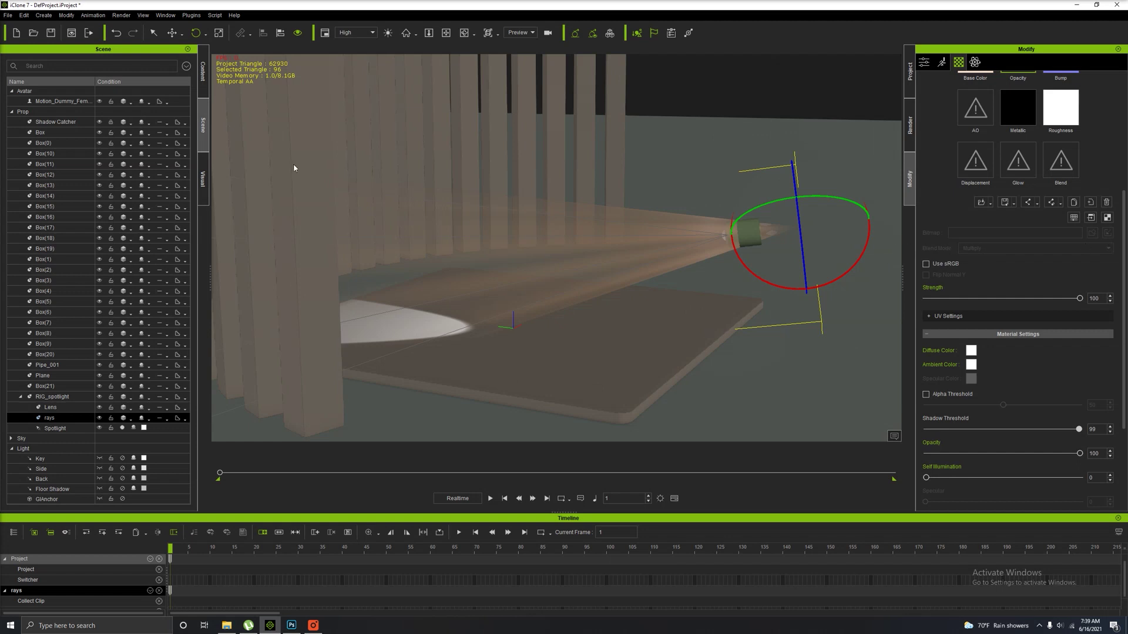
left_click(170, 35)
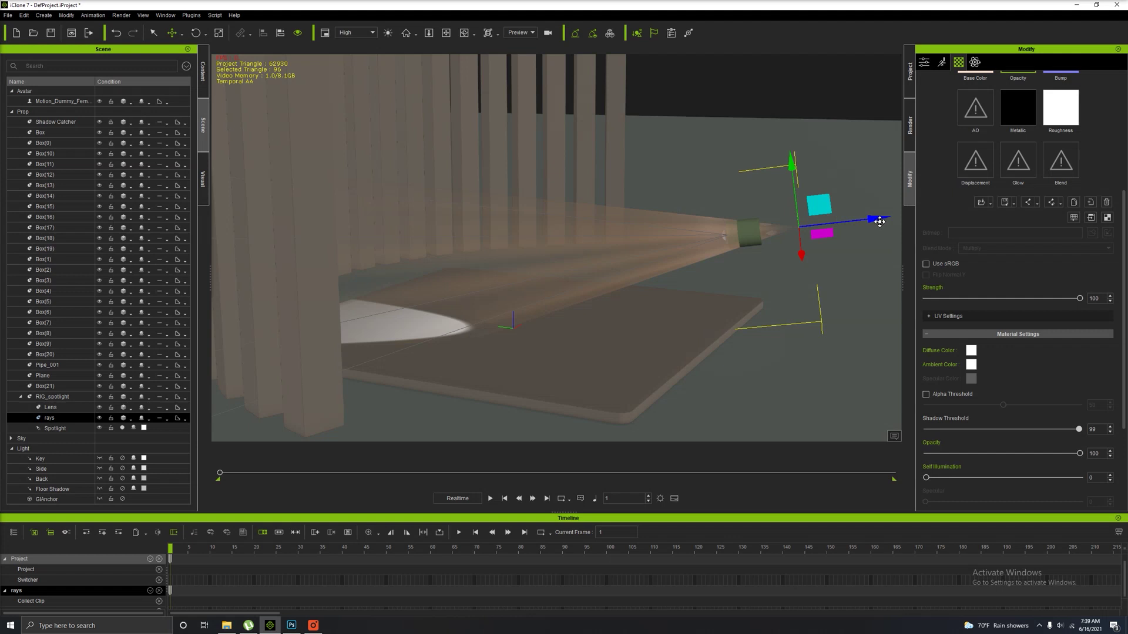
left_click_drag(879, 221, 848, 232)
right_click_drag(752, 247, 698, 251)
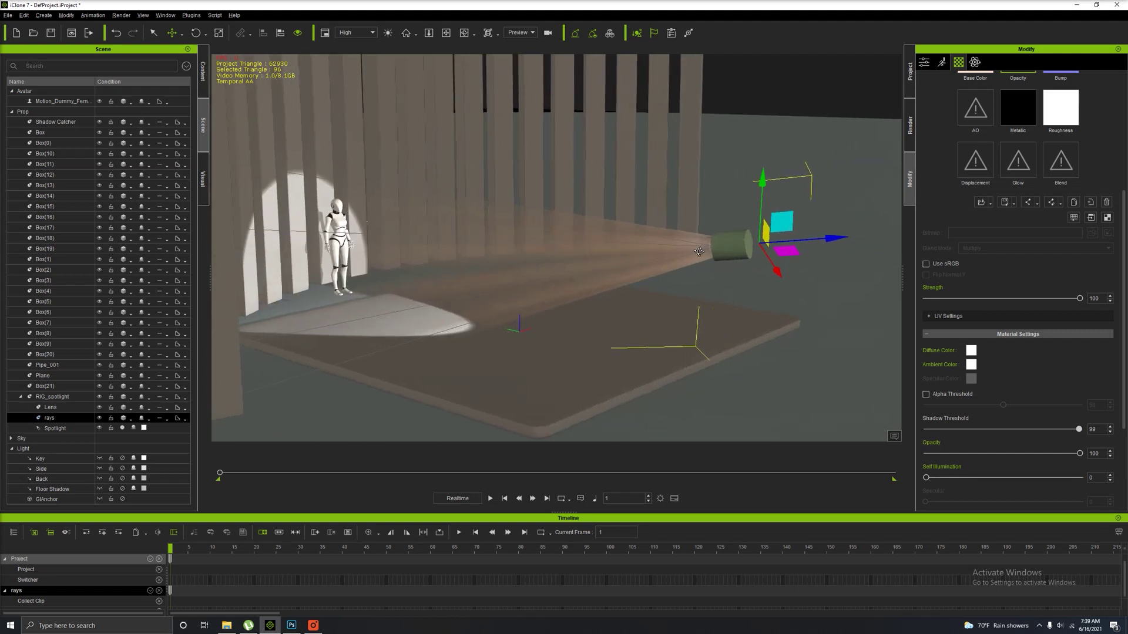
- Copy the rays cone's Opacity texture into its Glow channel
left_click_drag(1125, 250, 1121, 204)
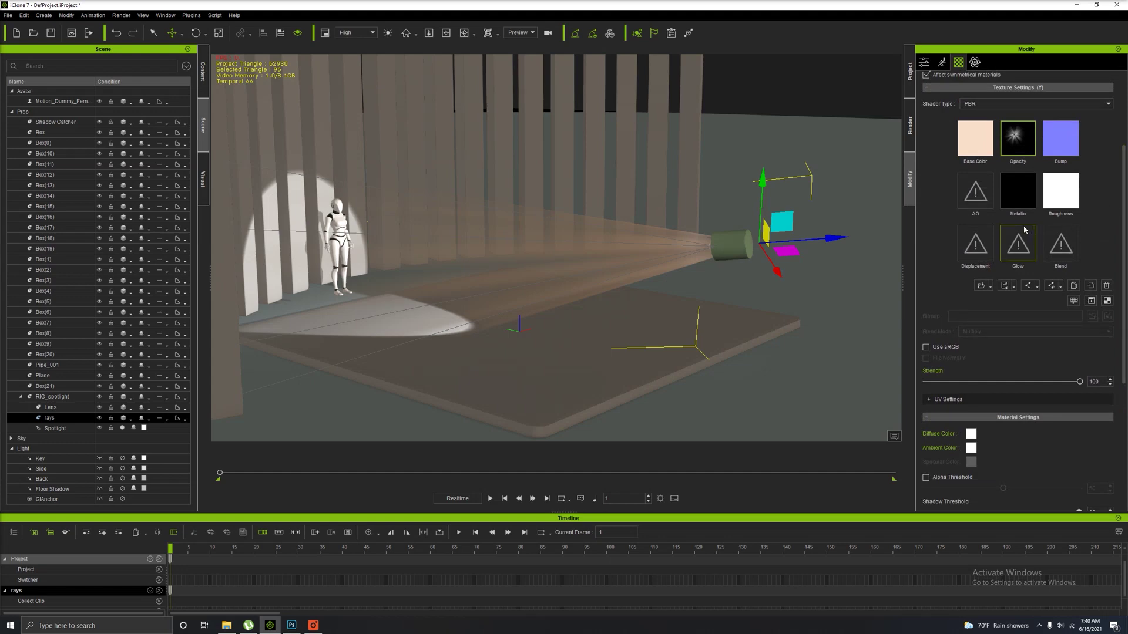
right_click(1011, 138)
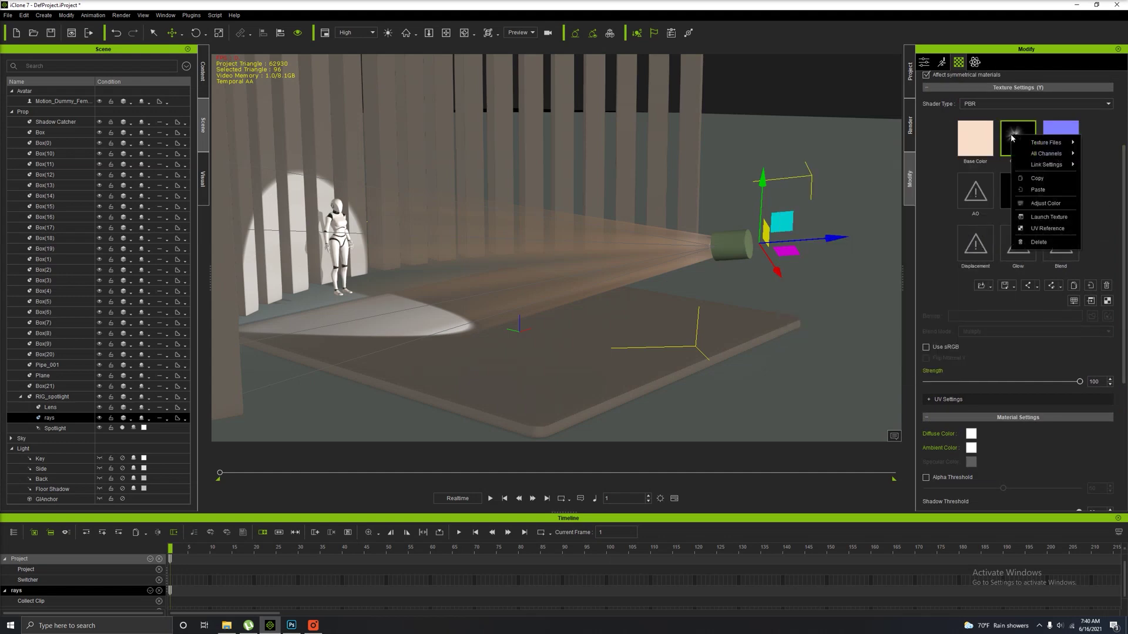
left_click(1038, 178)
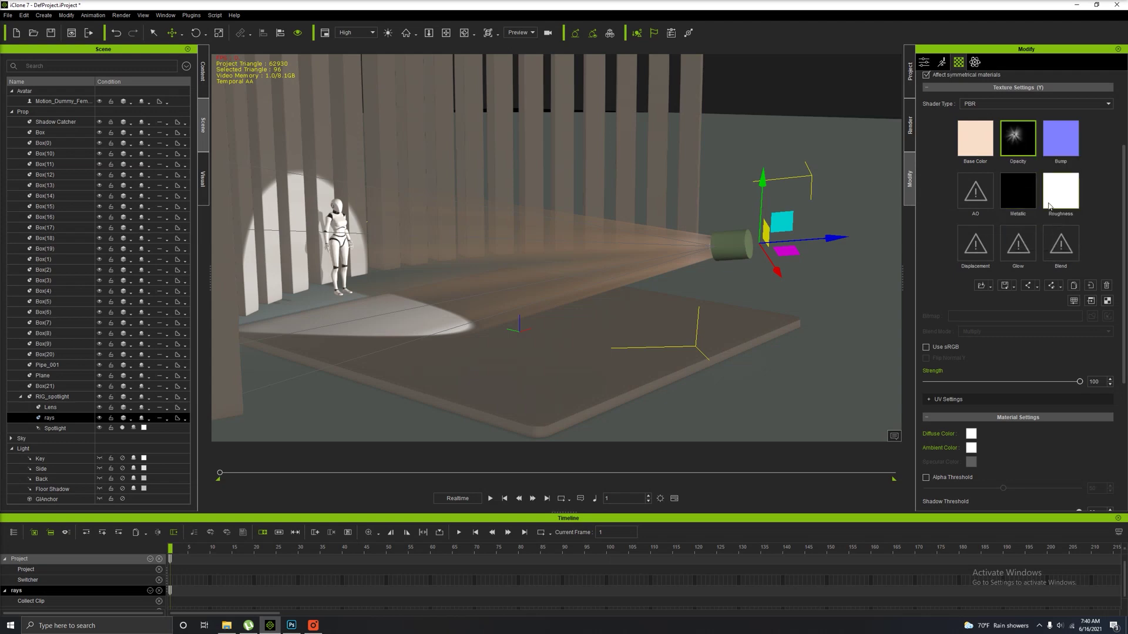
left_click(1017, 257)
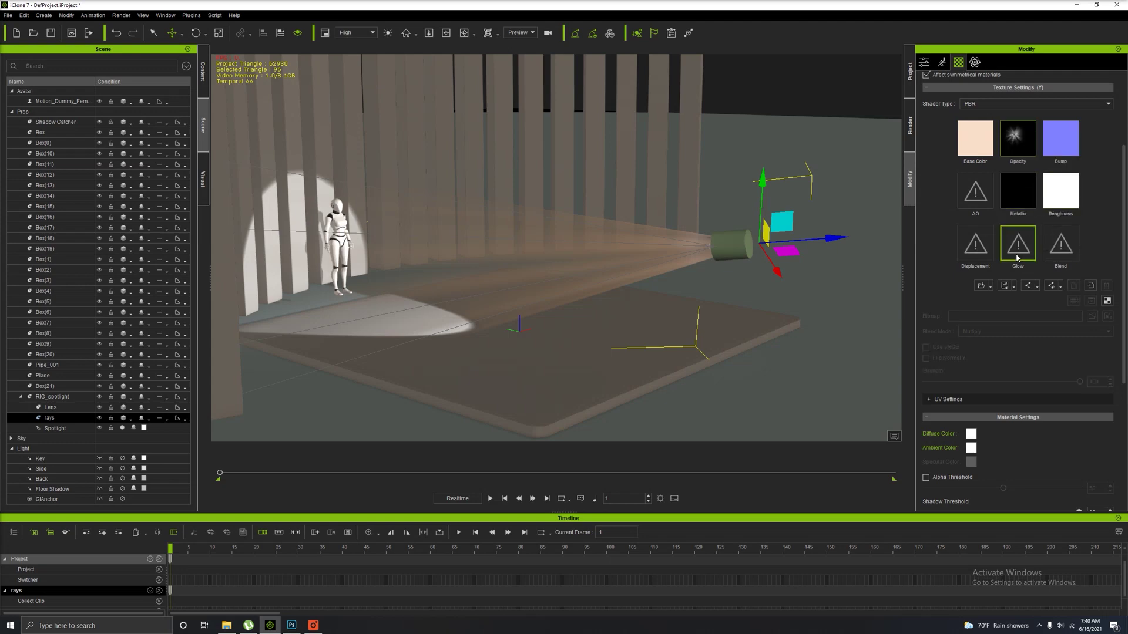
right_click(1016, 258)
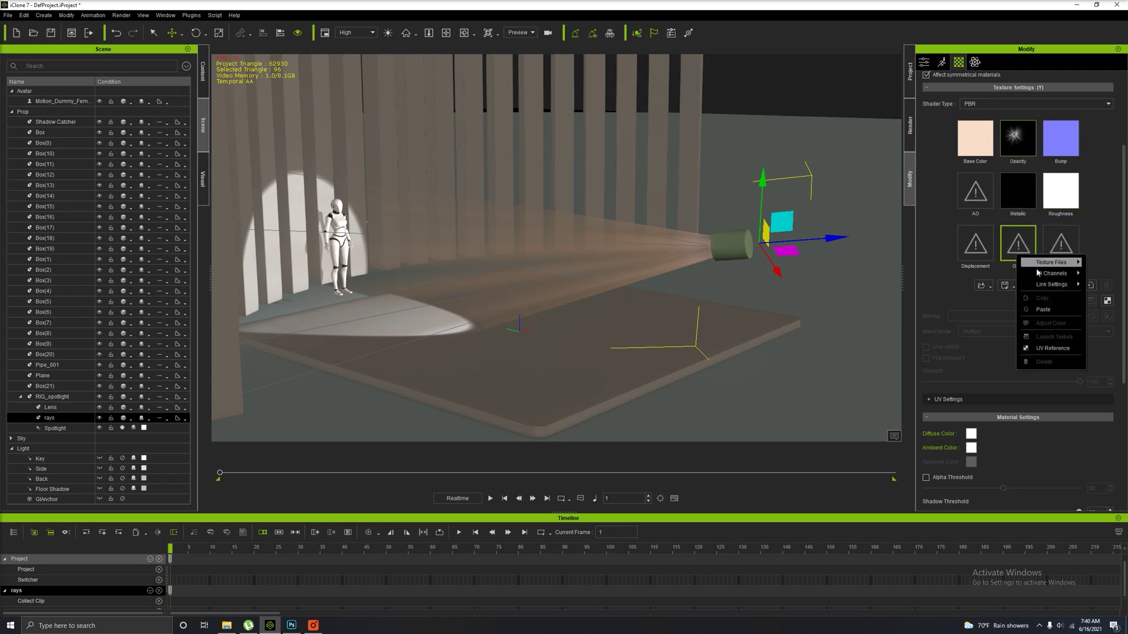
left_click(1043, 309)
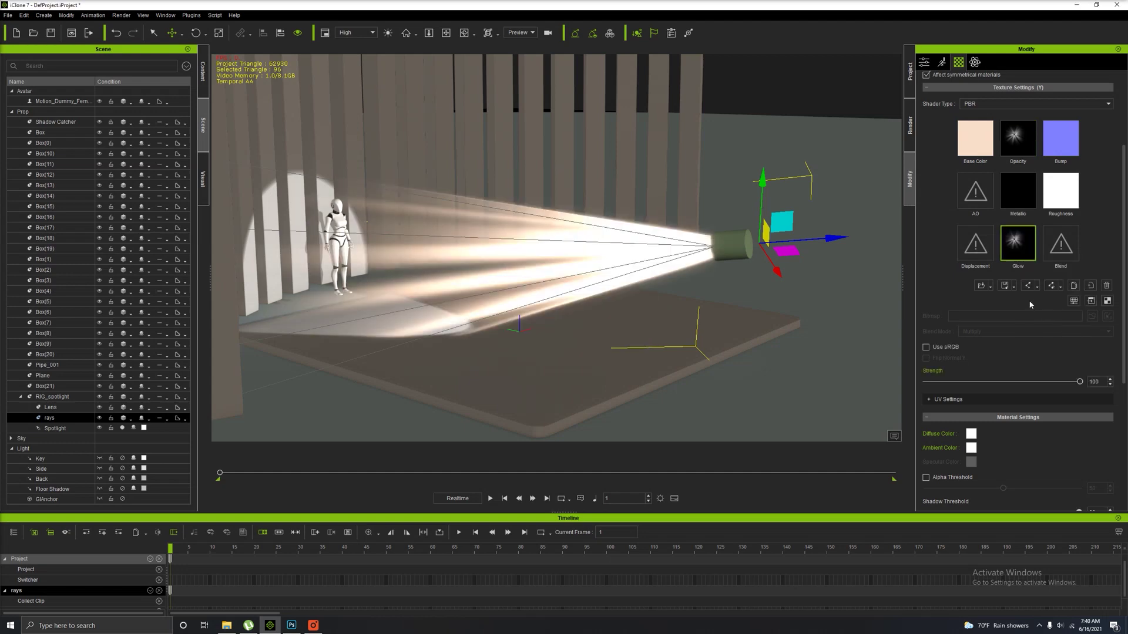
- Adjust the Glow texture's color balance, setting Yellow/Blue to -100 and shifting Cyan/Red strongly toward red for a warm orange glow
mouse_move(663, 308)
right_mouse_down()
mouse_move(622, 308)
mouse_move(688, 308)
mouse_move(675, 305)
right_mouse_up()
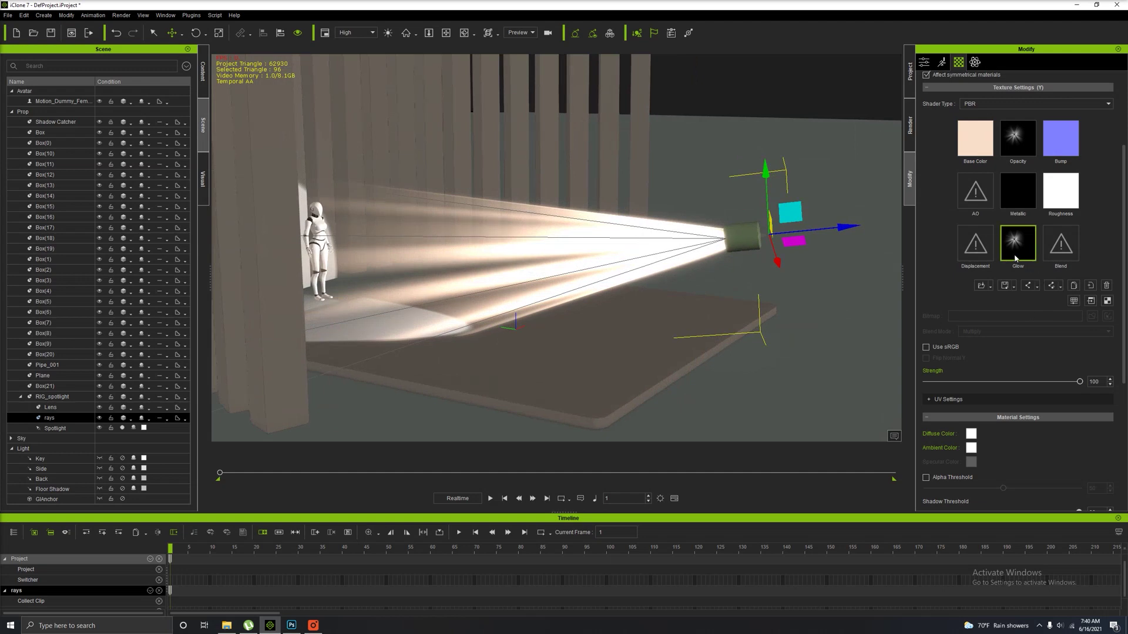
left_click(1073, 301)
left_click_drag(630, 156, 824, 121)
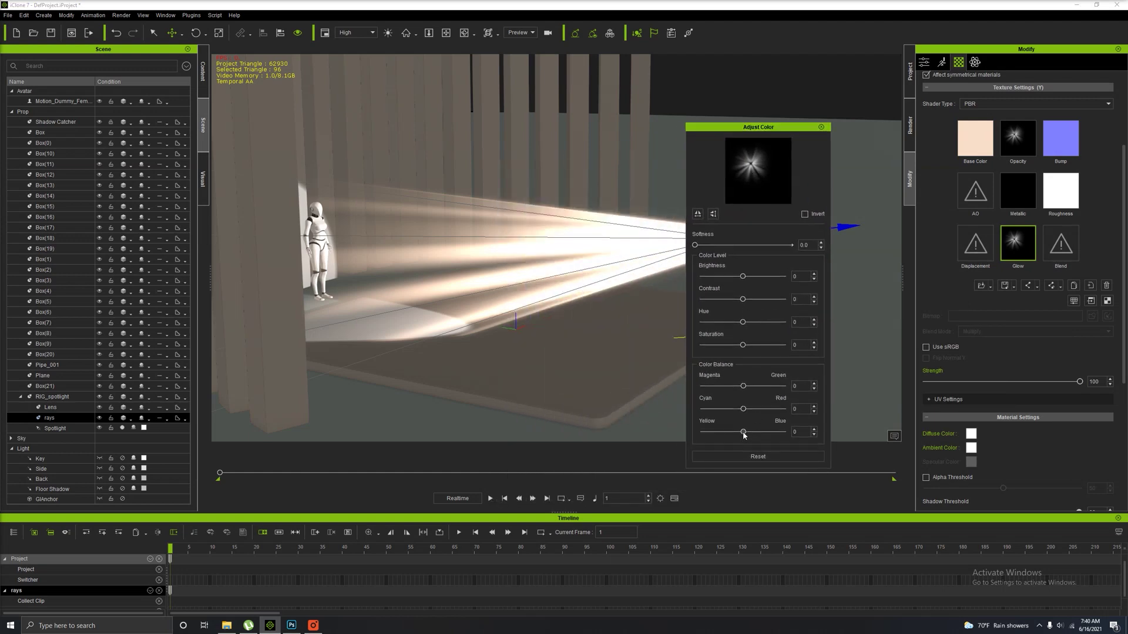
left_click_drag(743, 433, 664, 435)
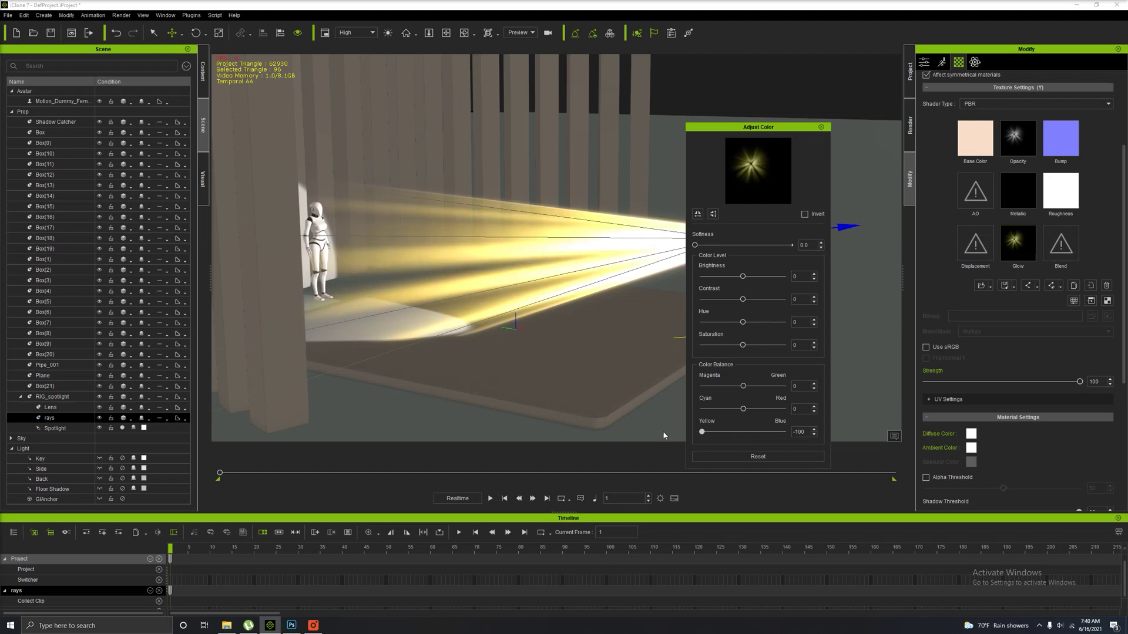
left_click_drag(744, 409, 790, 409)
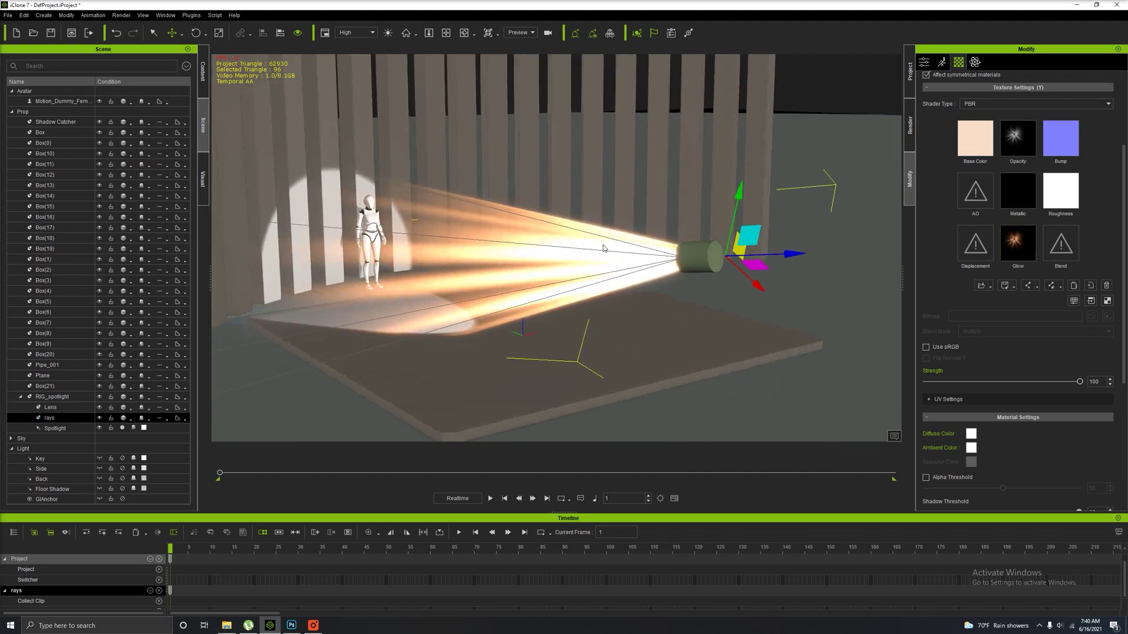
- Lower the Opacity of the rays cone's material to 11
middle_click_drag(668, 298, 692, 282)
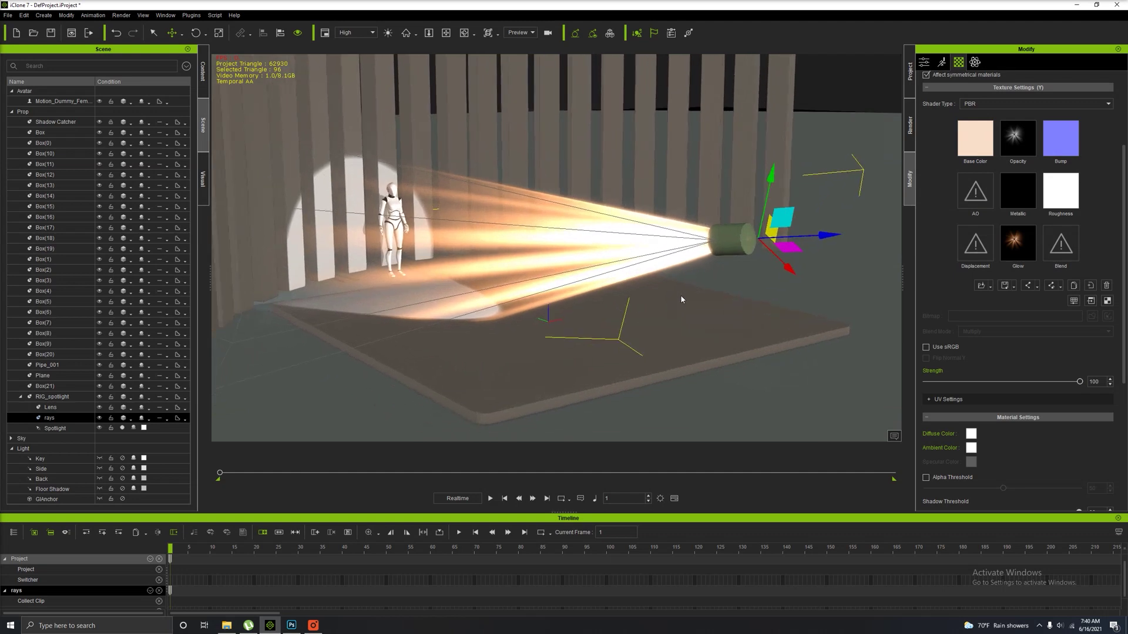
scroll(996, 316, "down", 2)
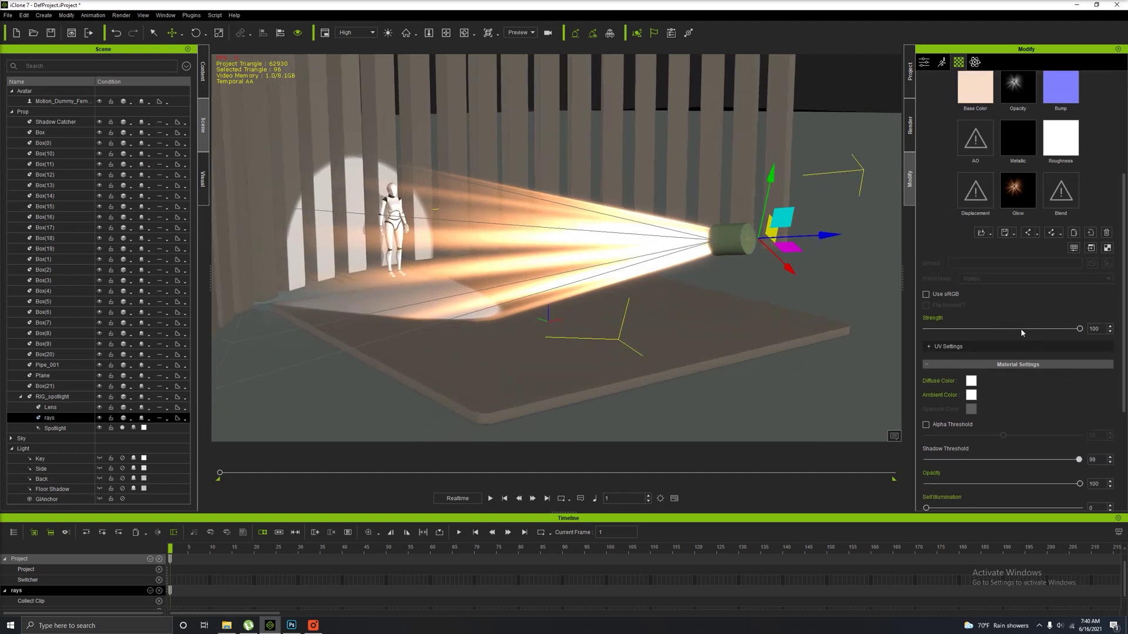
scroll(1020, 329, "down", 2)
left_click_drag(1079, 431, 945, 440)
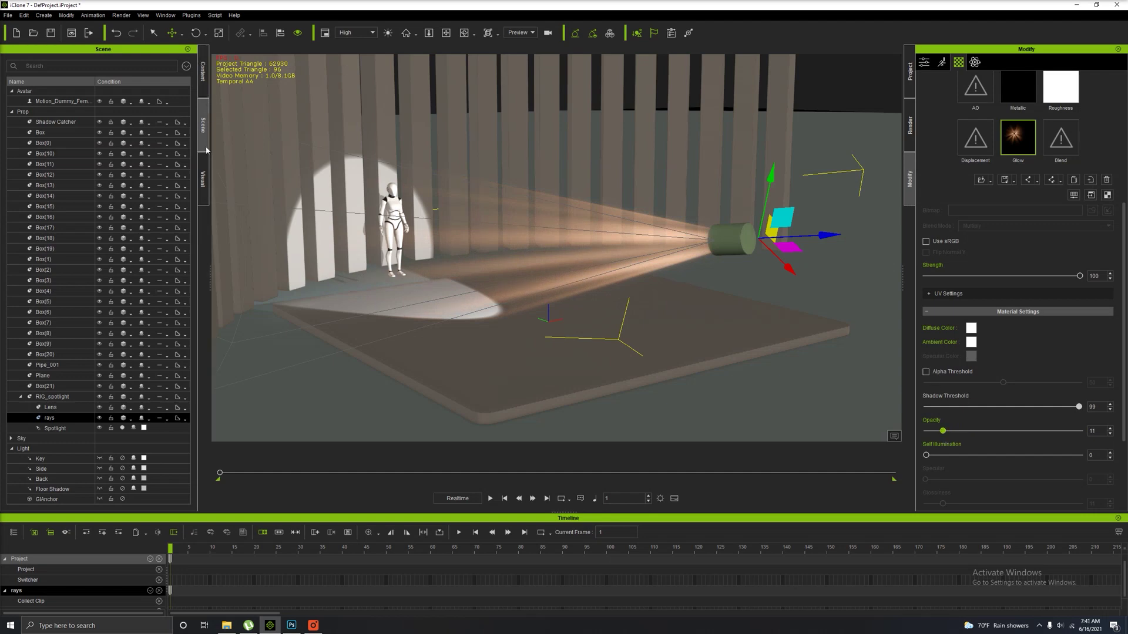
- Deactivate image-based lighting (IBL) so only the spotlight lights the scene
left_click(204, 179)
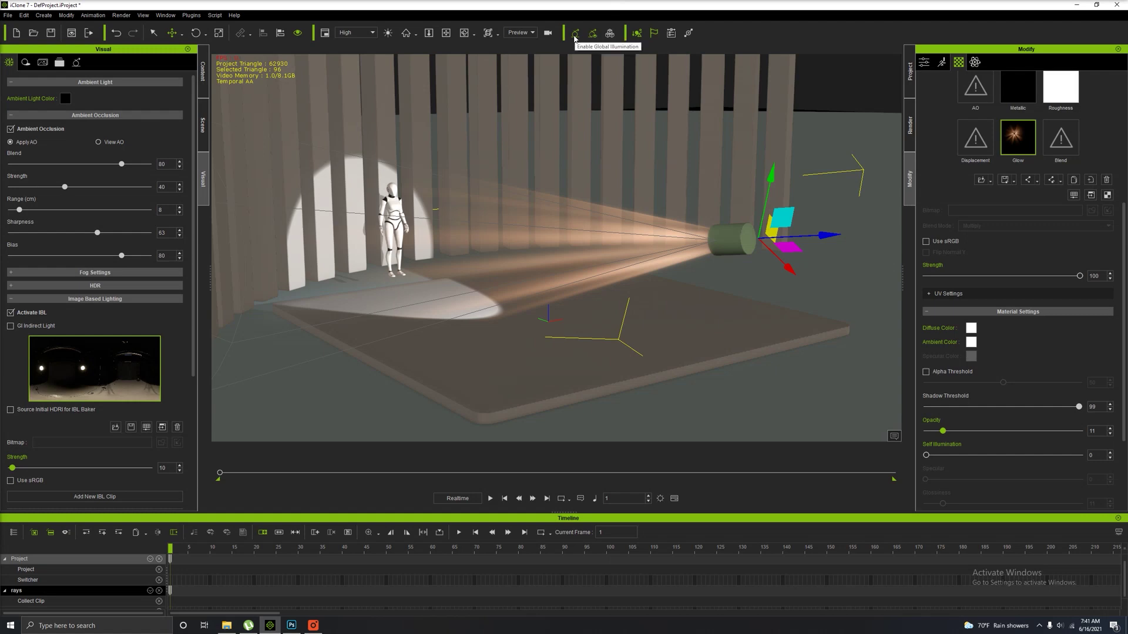
left_click(10, 313)
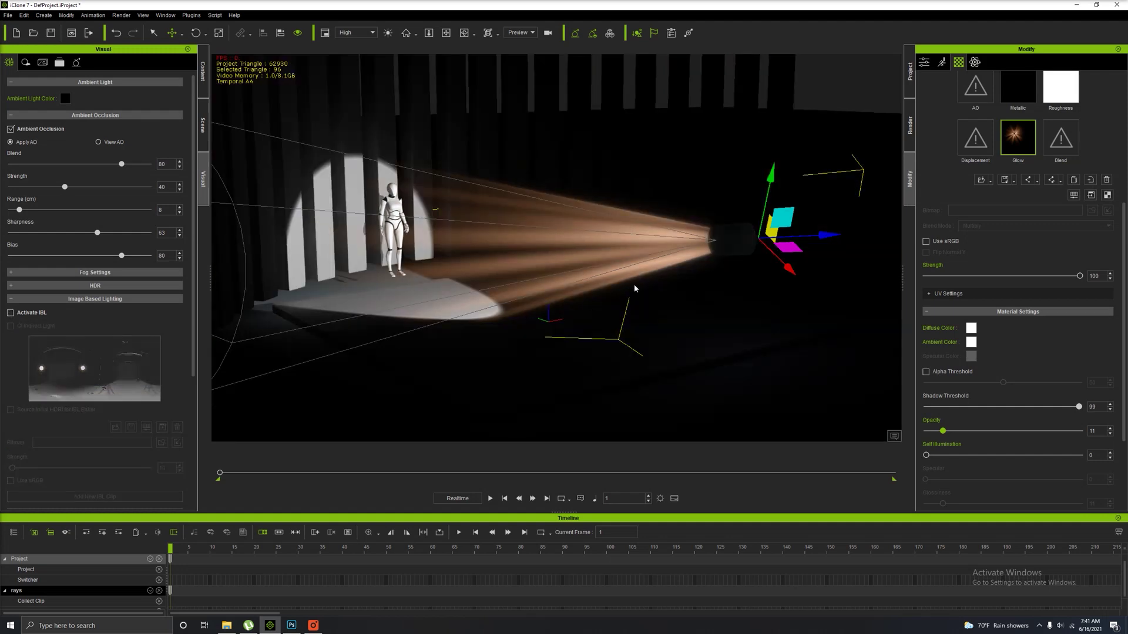
right_click_drag(636, 286, 685, 260)
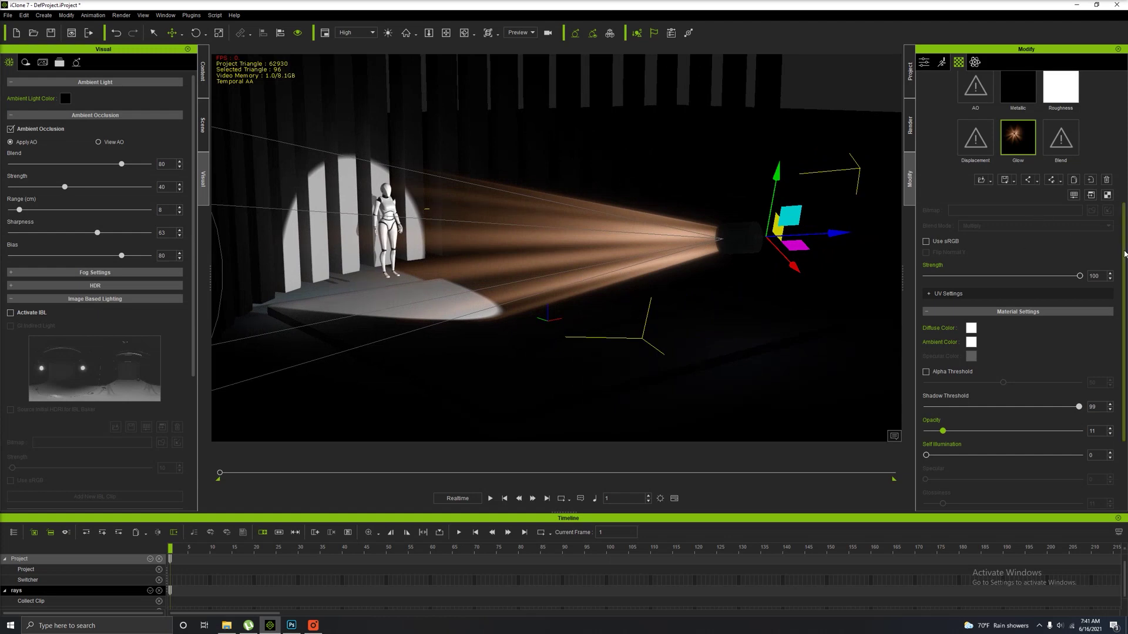
- Set the light color of the rig's Spotlight to orange, RGB 255, 128, 38
left_click(203, 125)
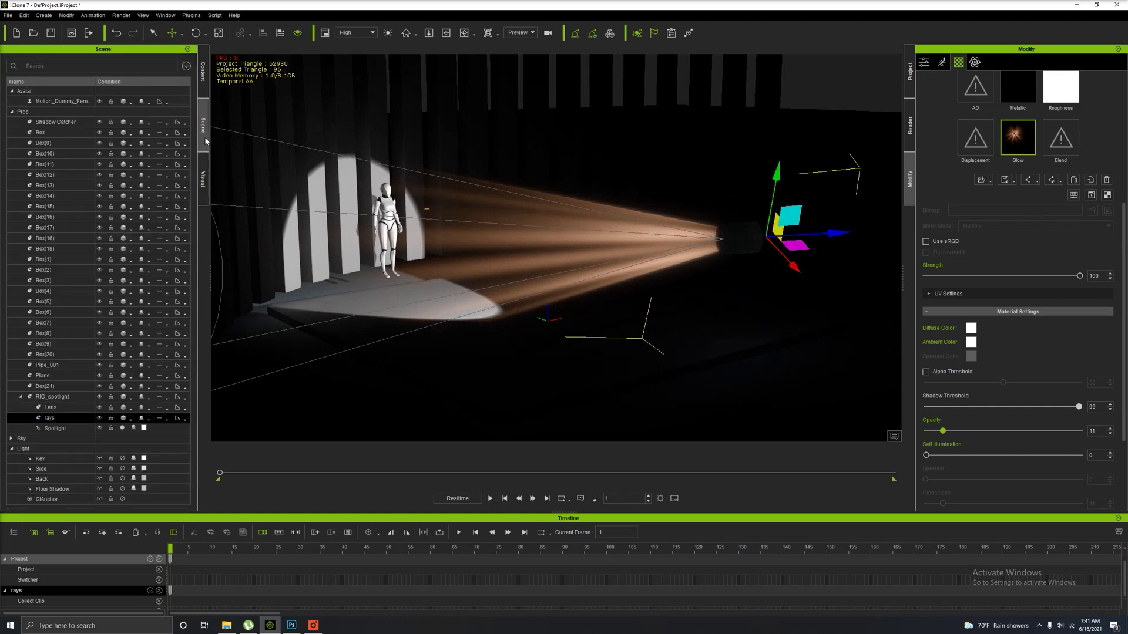
left_click(55, 428)
left_click(924, 62)
left_click(1100, 167)
left_click_drag(647, 213, 997, 190)
left_click_drag(979, 252, 989, 222)
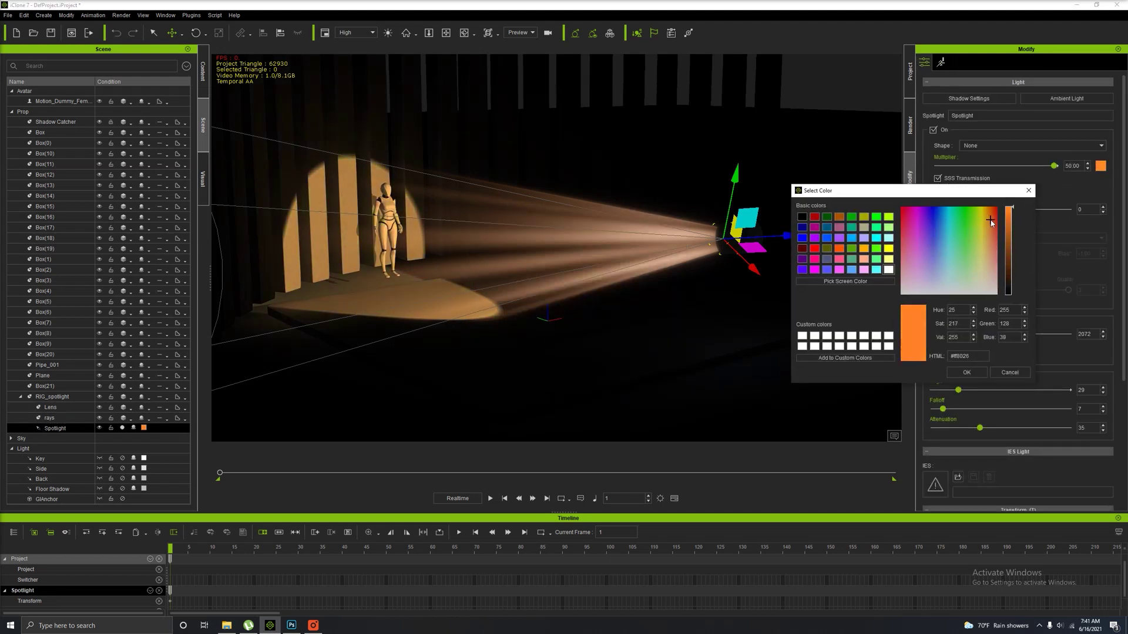
left_click(966, 372)
- Raise RIG_spotlight high above the stage with World Move and rotate it so its beam points down at the floor
left_click(53, 397)
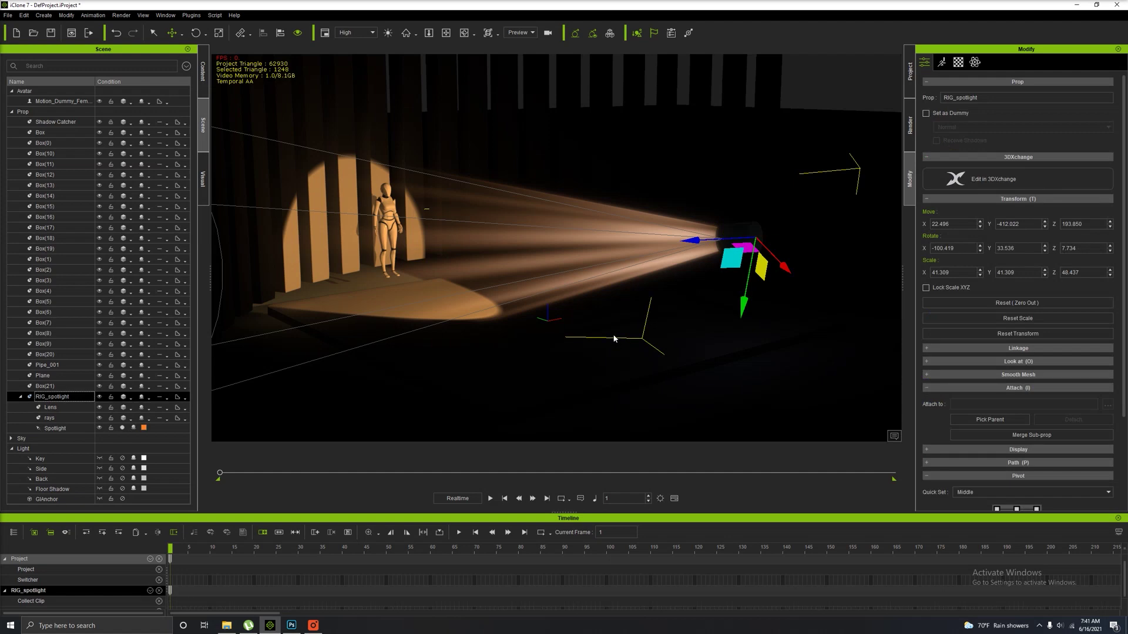
scroll(617, 333, "down", 2)
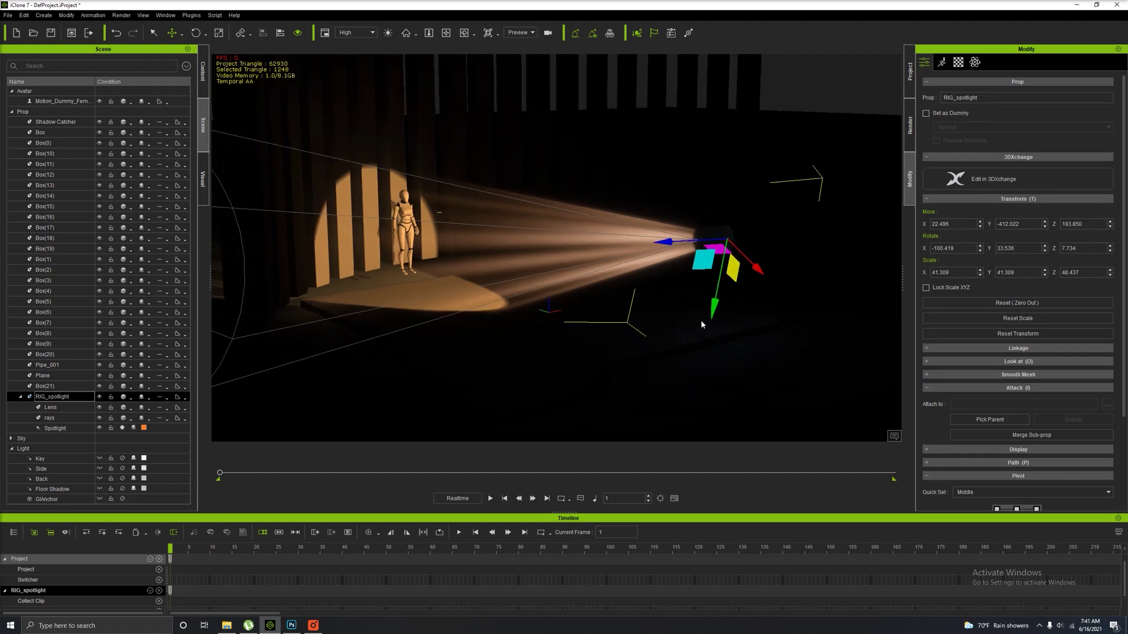
scroll(693, 314, "down", 2)
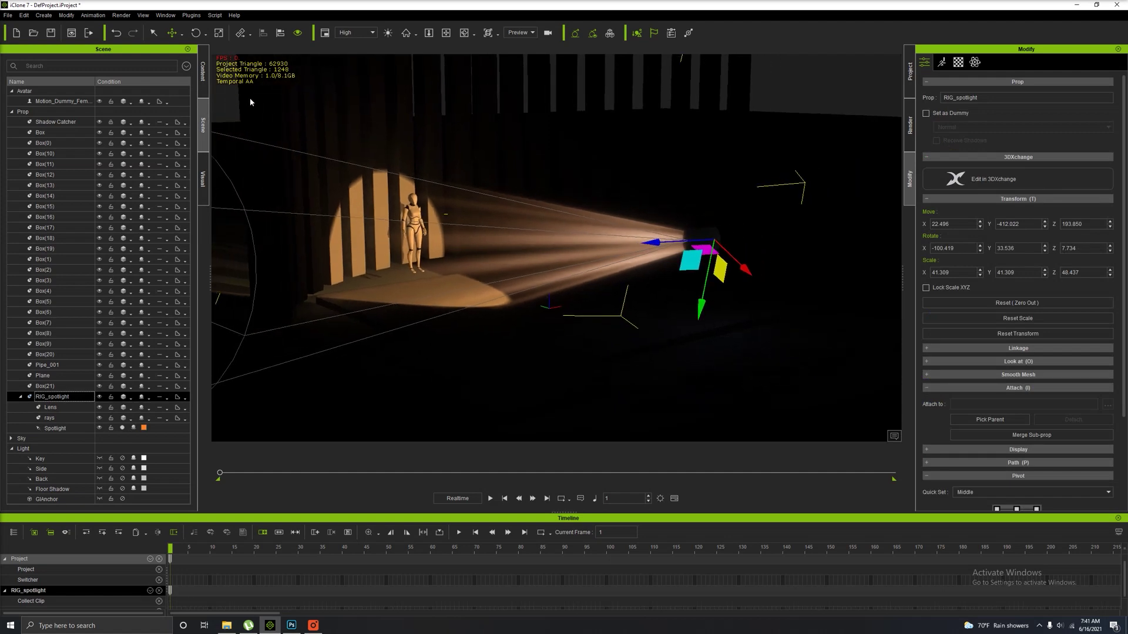
left_click(178, 35)
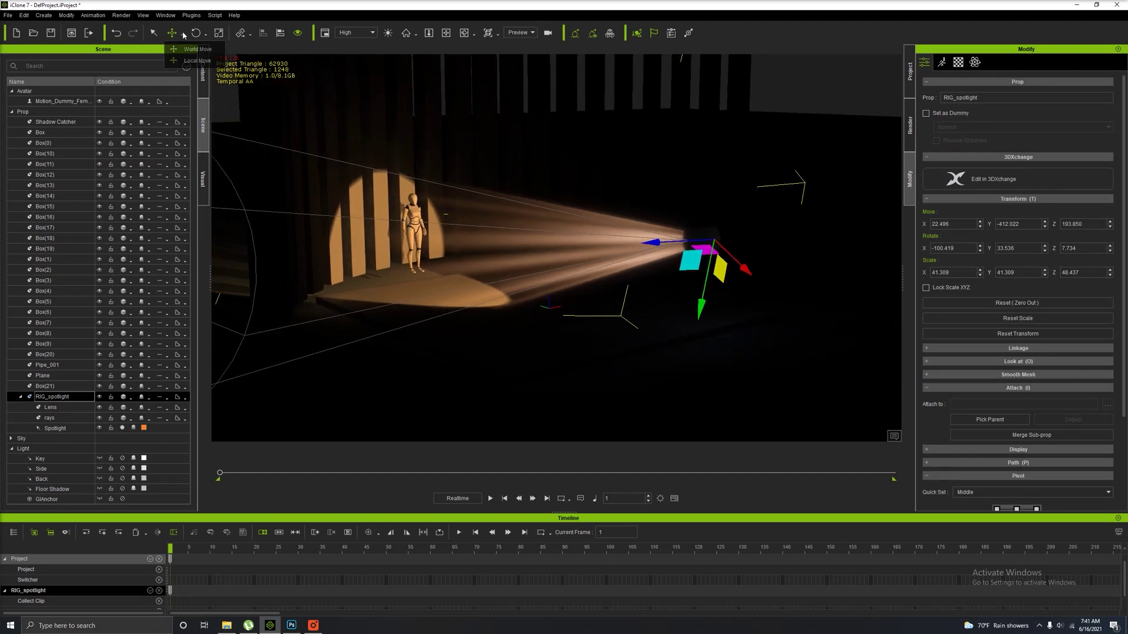
left_click(188, 50)
left_click_drag(694, 185, 644, 123)
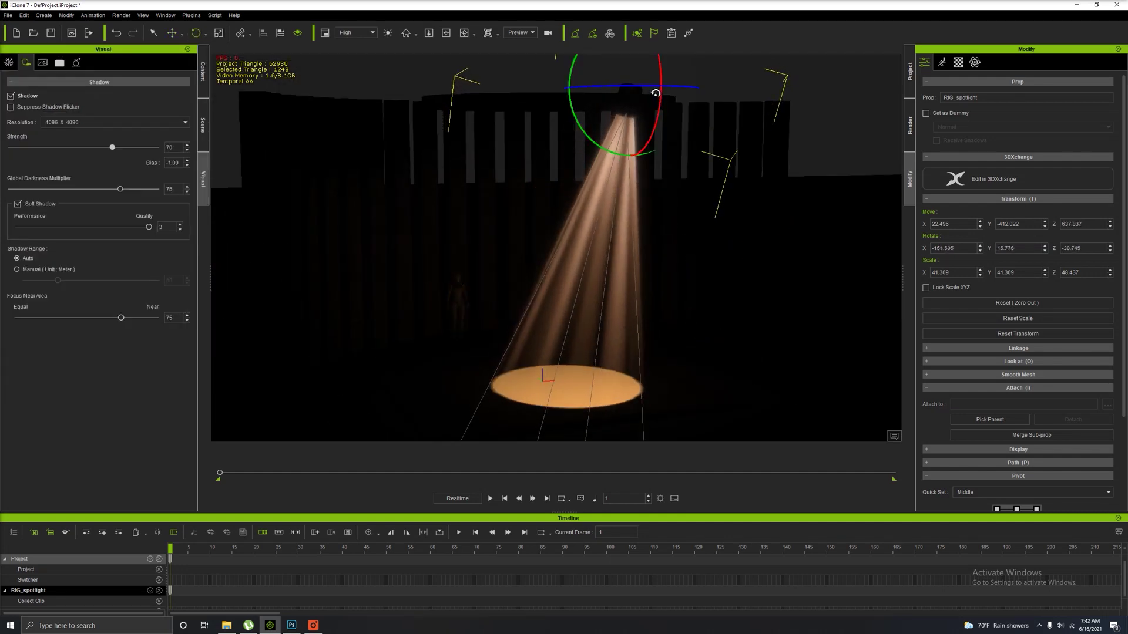
left_click_drag(659, 73, 660, 108)
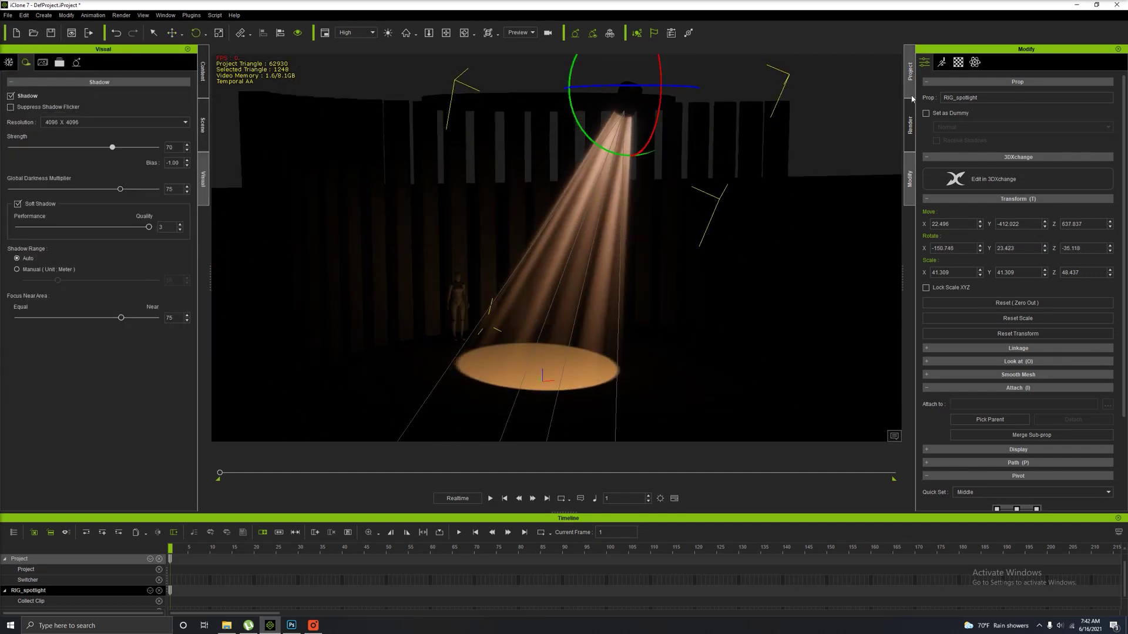
- Select the rays cone and open its Opacity texture in Photoshop for editing
left_click(958, 62)
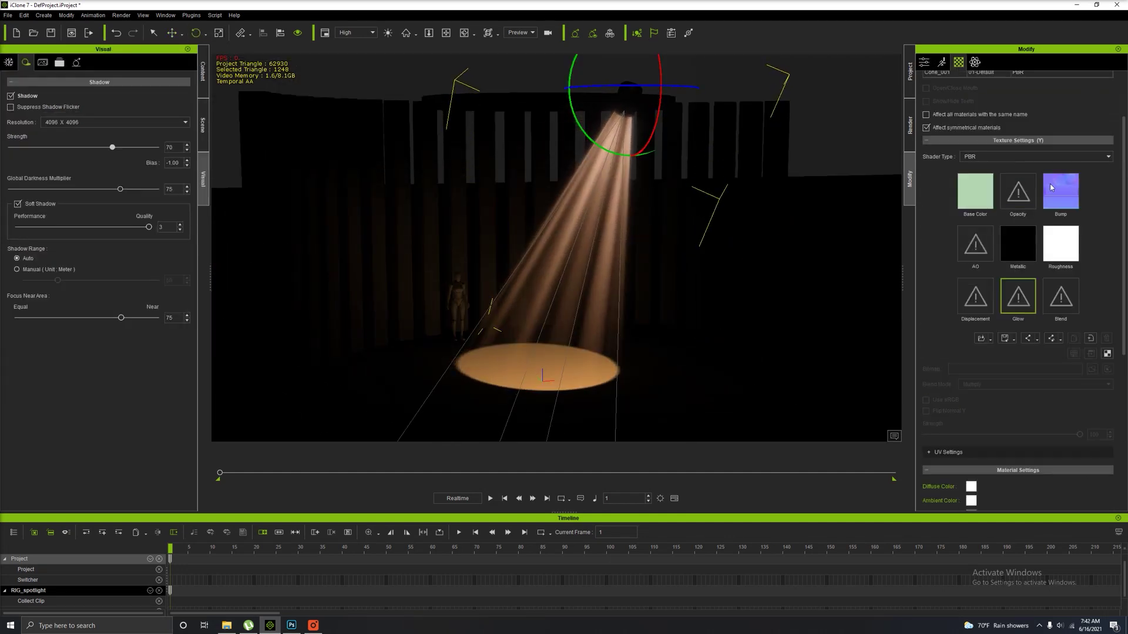
left_click(202, 125)
mouse_move(1021, 199)
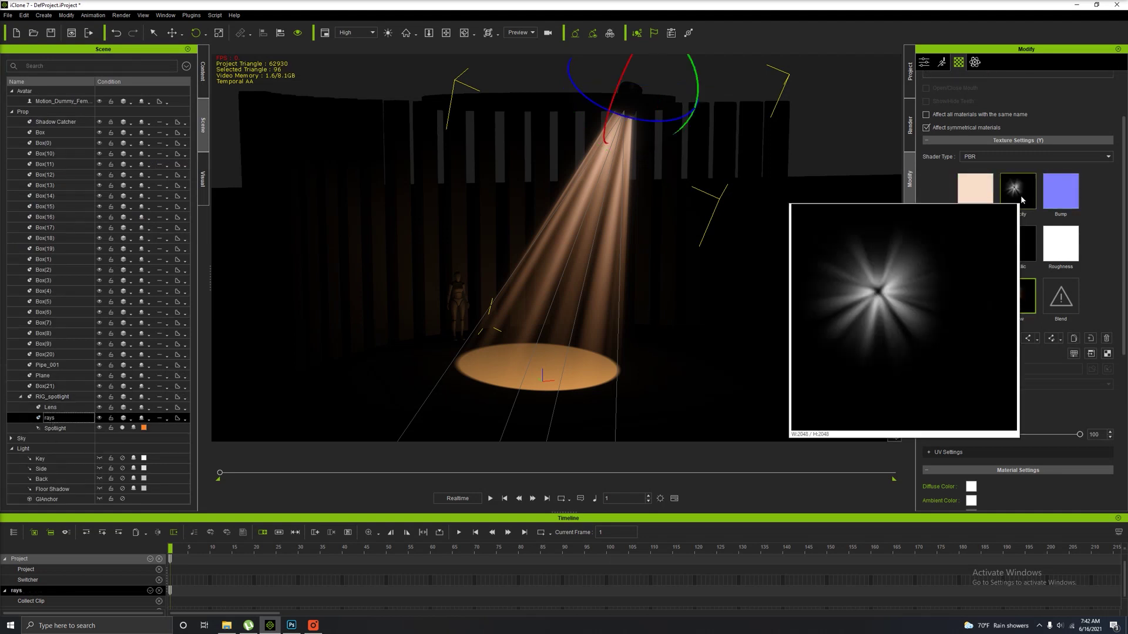
left_click(1020, 196)
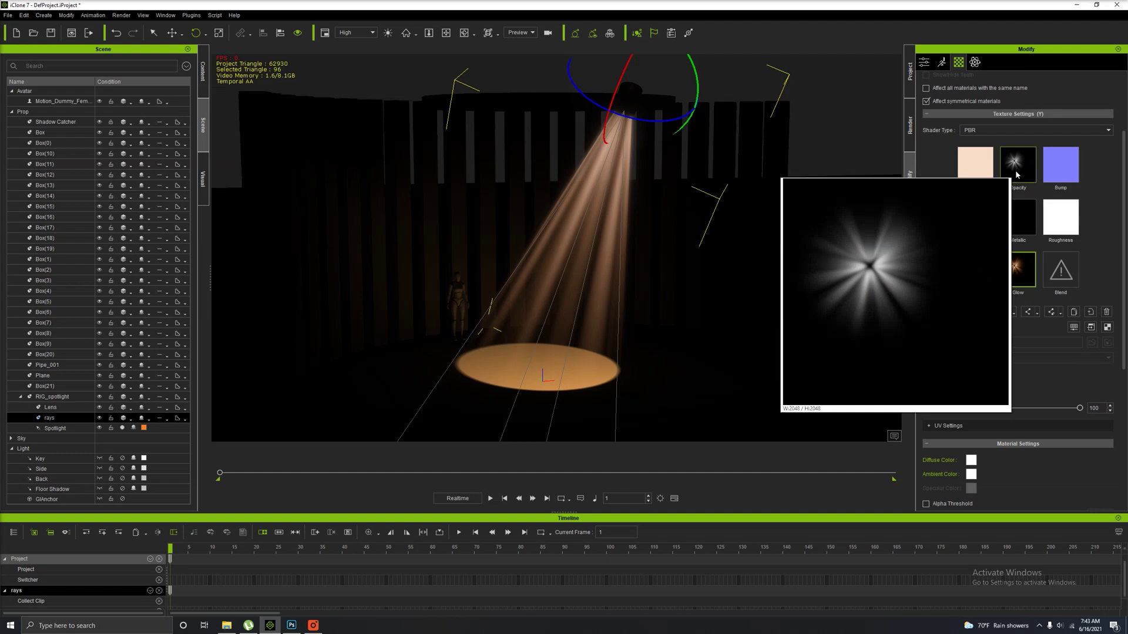
left_click(1020, 181)
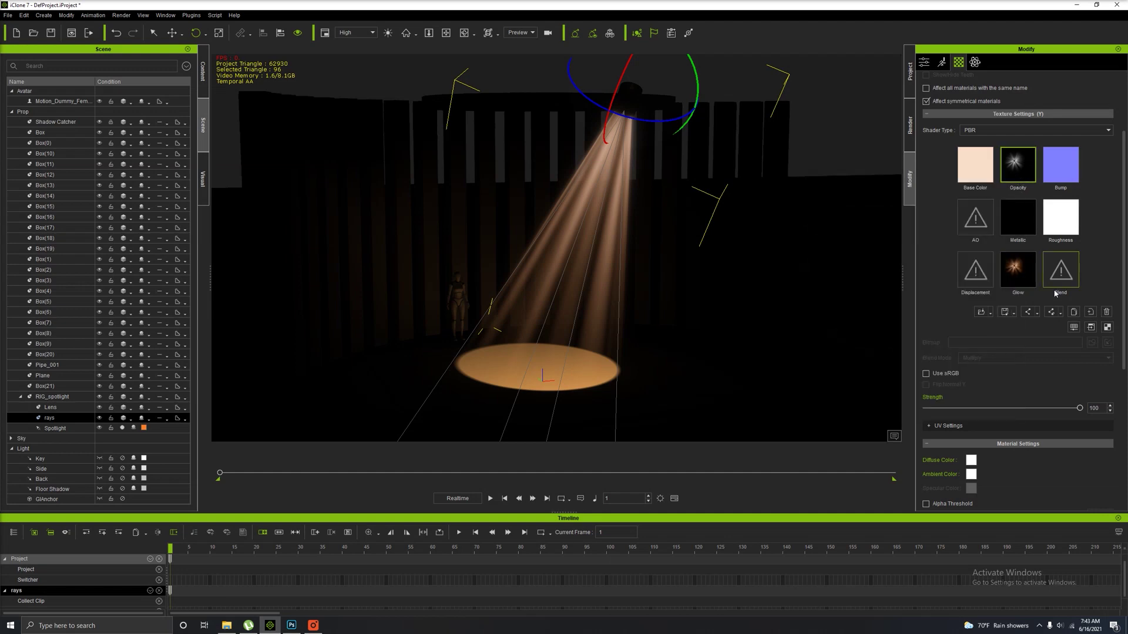
left_click(1091, 328)
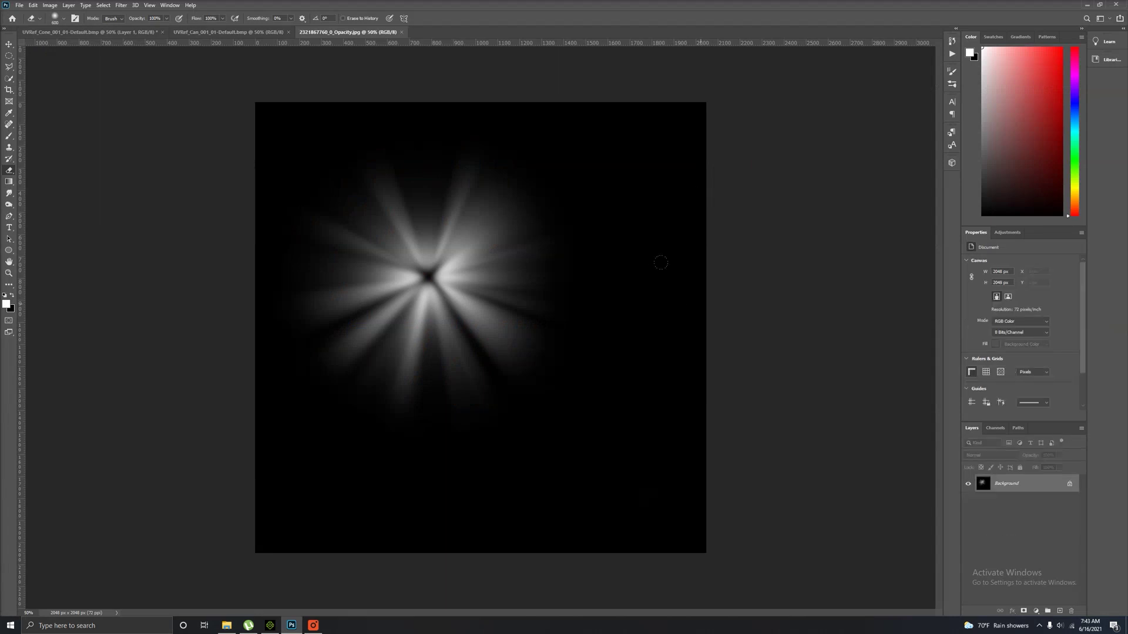
- Soften the rays opacity image with a Gaussian Blur of 52.4 pixels radius and save it
left_click(128, 7)
mouse_move(176, 104)
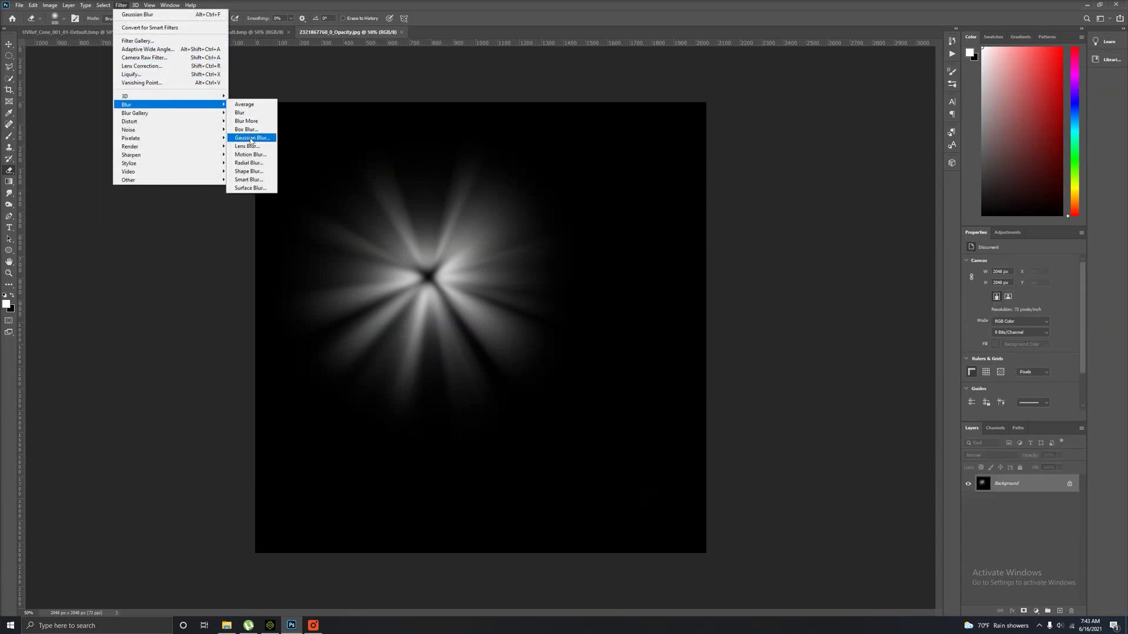
left_click(251, 140)
mouse_move(704, 310)
left_mouse_down()
mouse_move(730, 308)
mouse_move(720, 312)
left_mouse_up()
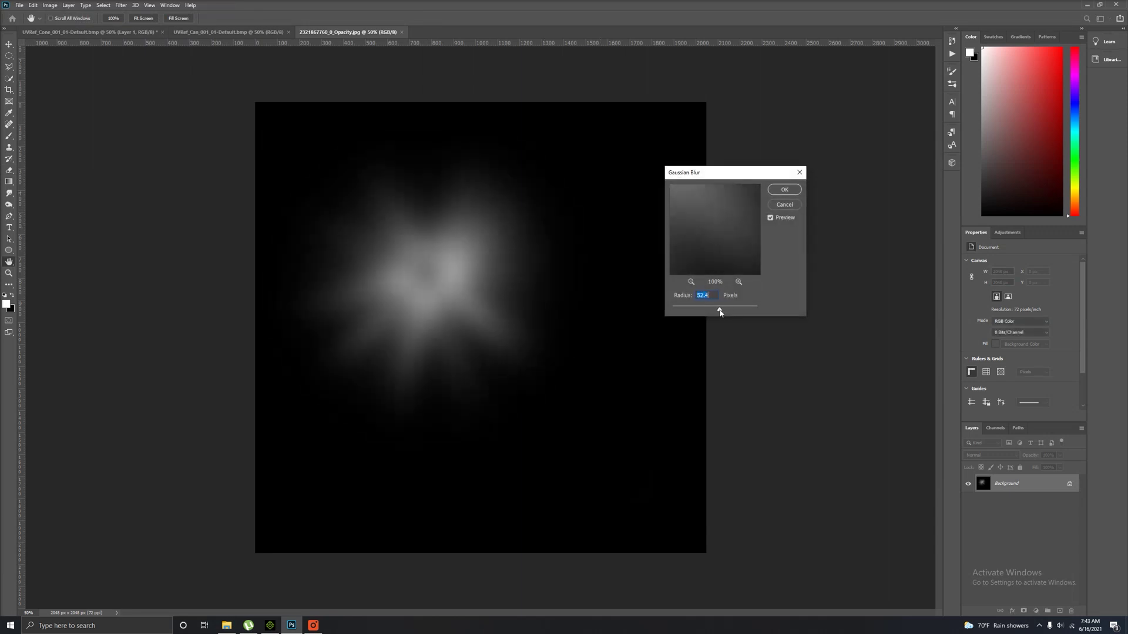
left_click(783, 189)
key("e")
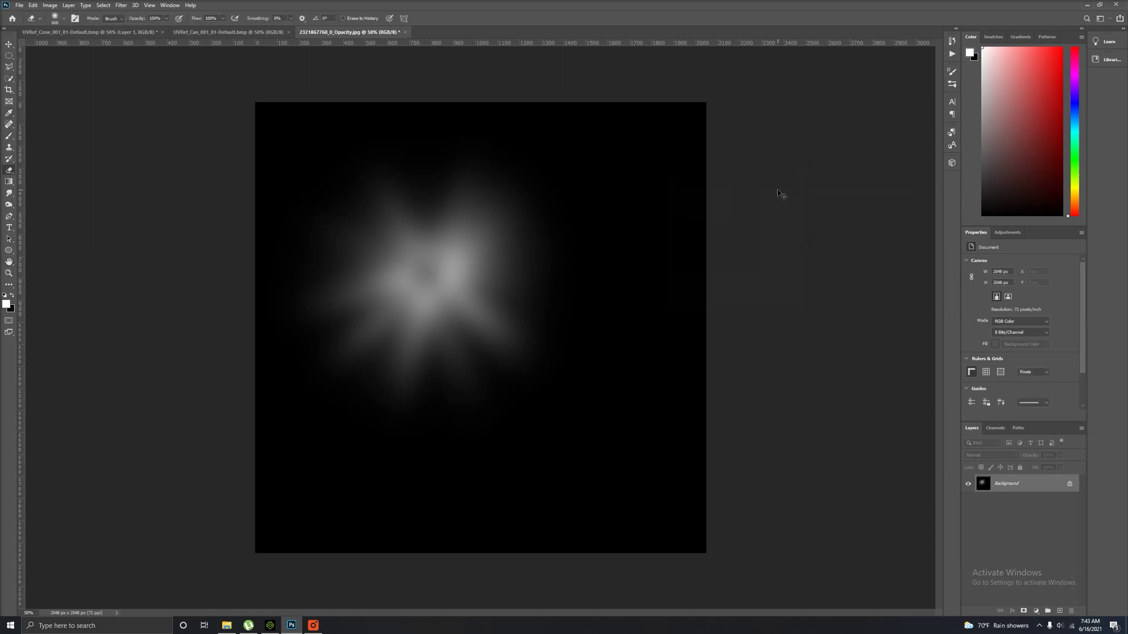
- Switch back to iClone and copy the blurred Opacity texture of the rays cone over its Glow texture
key("alt+Tab")
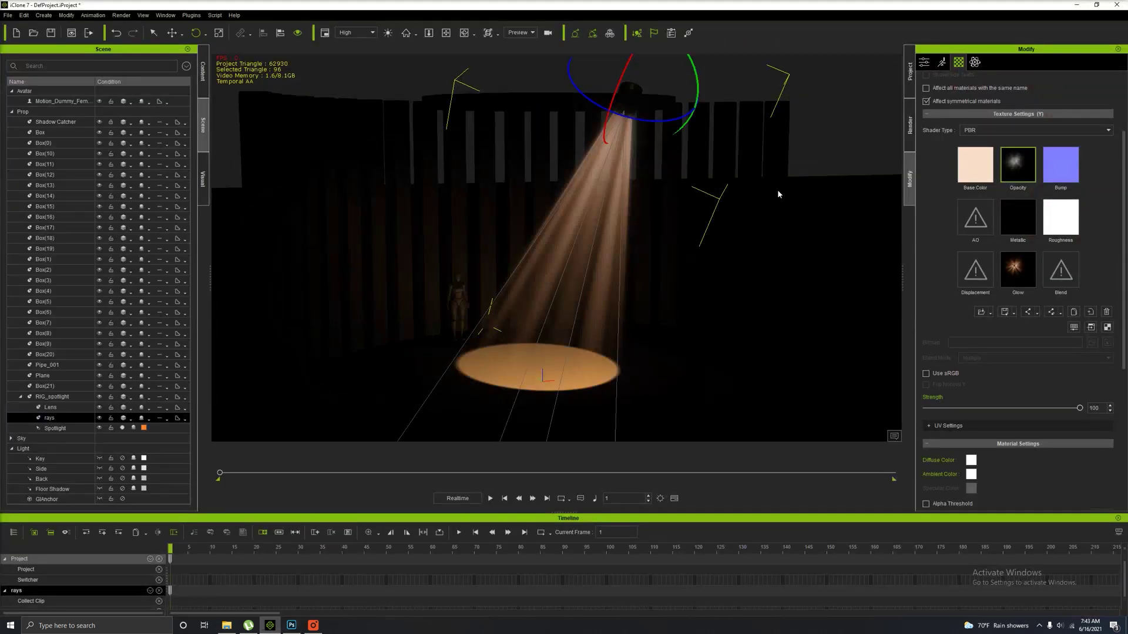
right_click(1013, 178)
left_click(1036, 219)
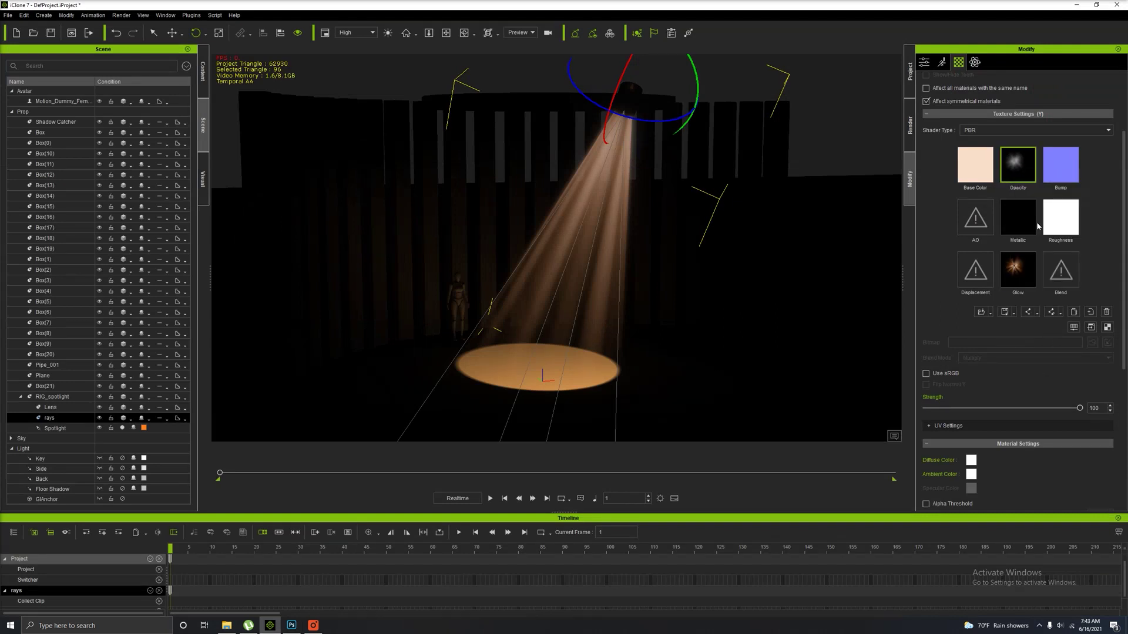
right_click(1020, 265)
left_click(1047, 319)
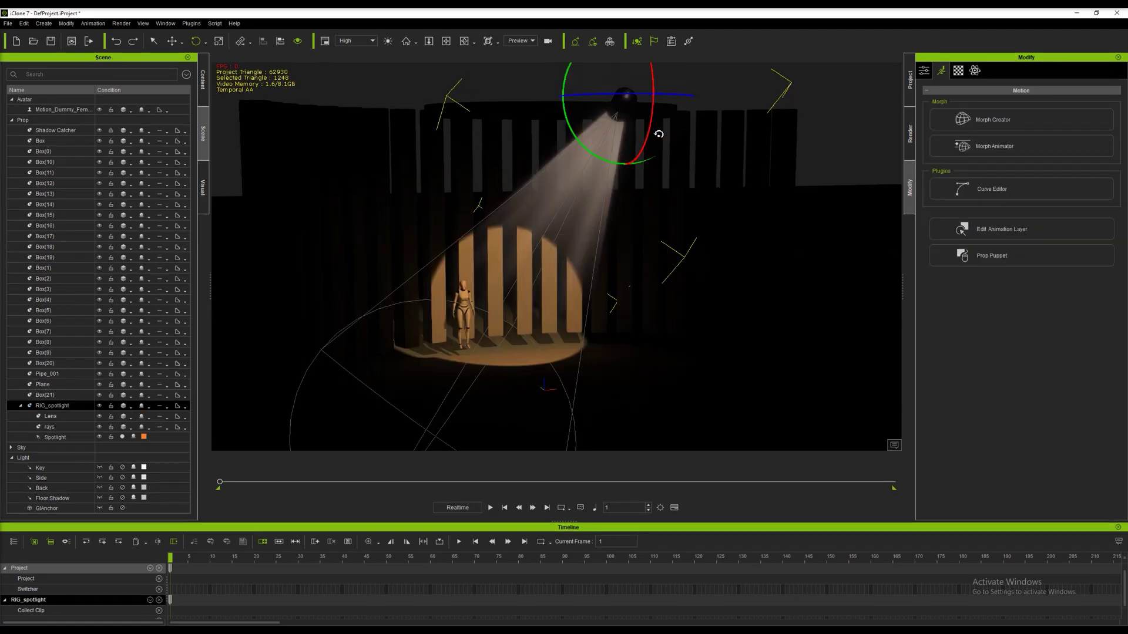
- Hide the Spotlight's guide display and rotate RIG_spotlight so its beam shines down on the mannequin
left_click(139, 367)
left_click_drag(640, 95, 689, 88)
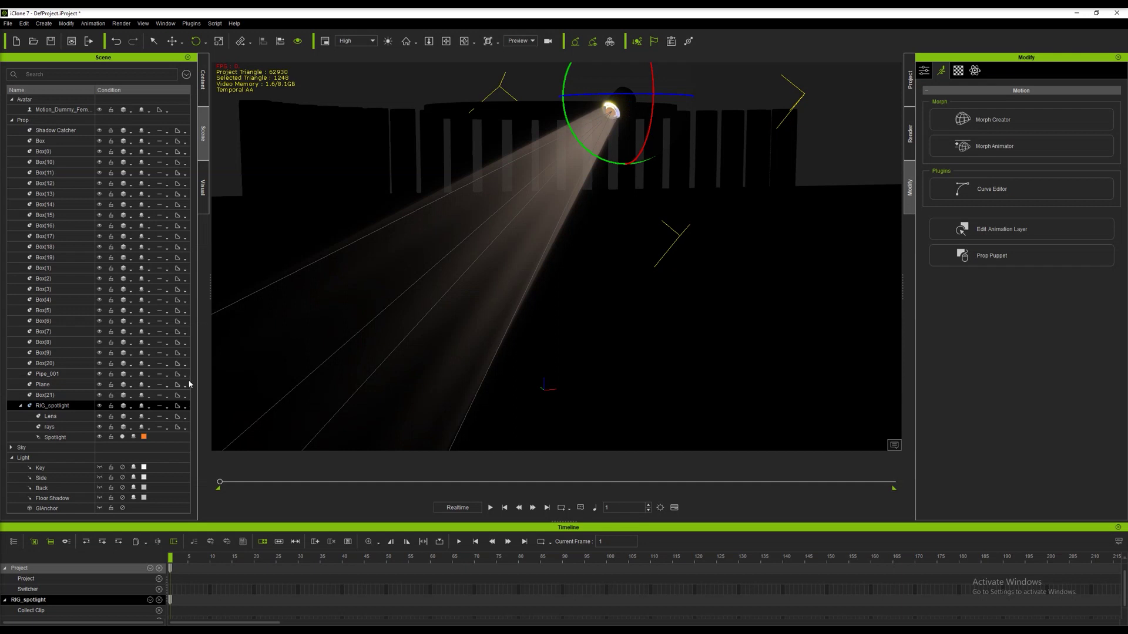
left_click(69, 436)
left_click(100, 438)
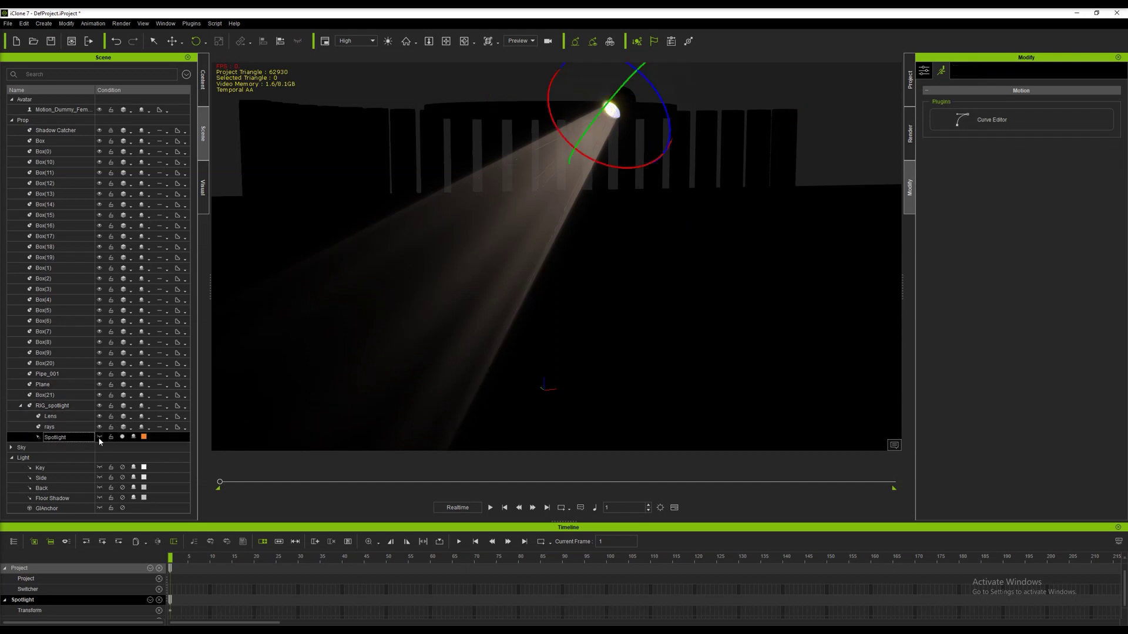
left_click(624, 90)
left_click_drag(652, 101, 661, 136)
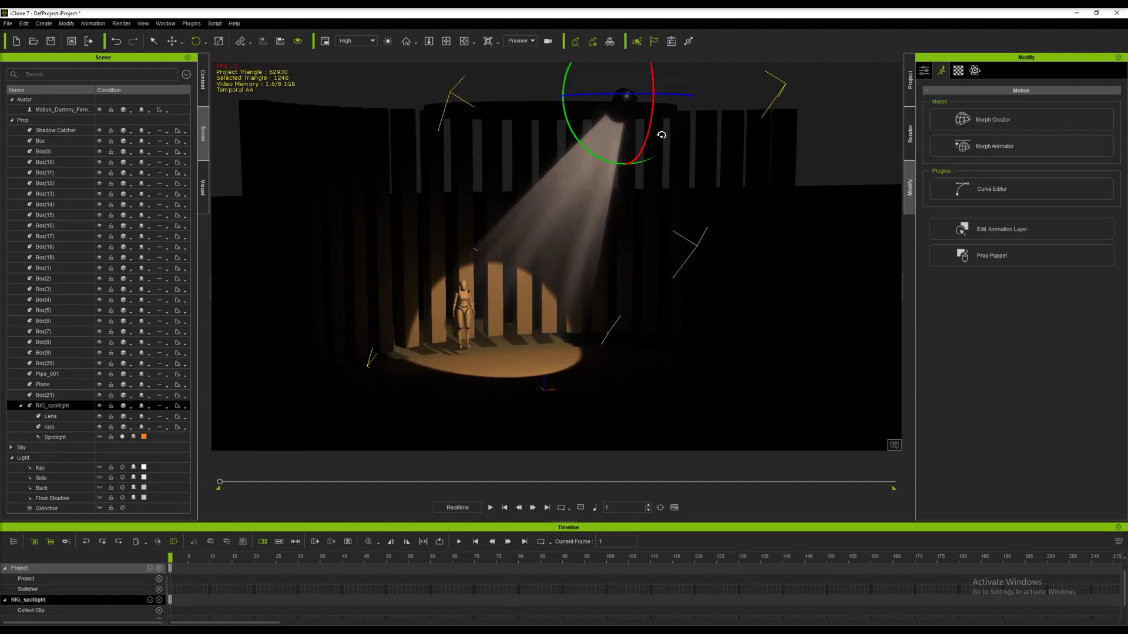
- Lower RIG_spotlight until it sits just above the stage floor, with its light pool close beneath it
key("w")
left_click_drag(624, 73, 604, 286)
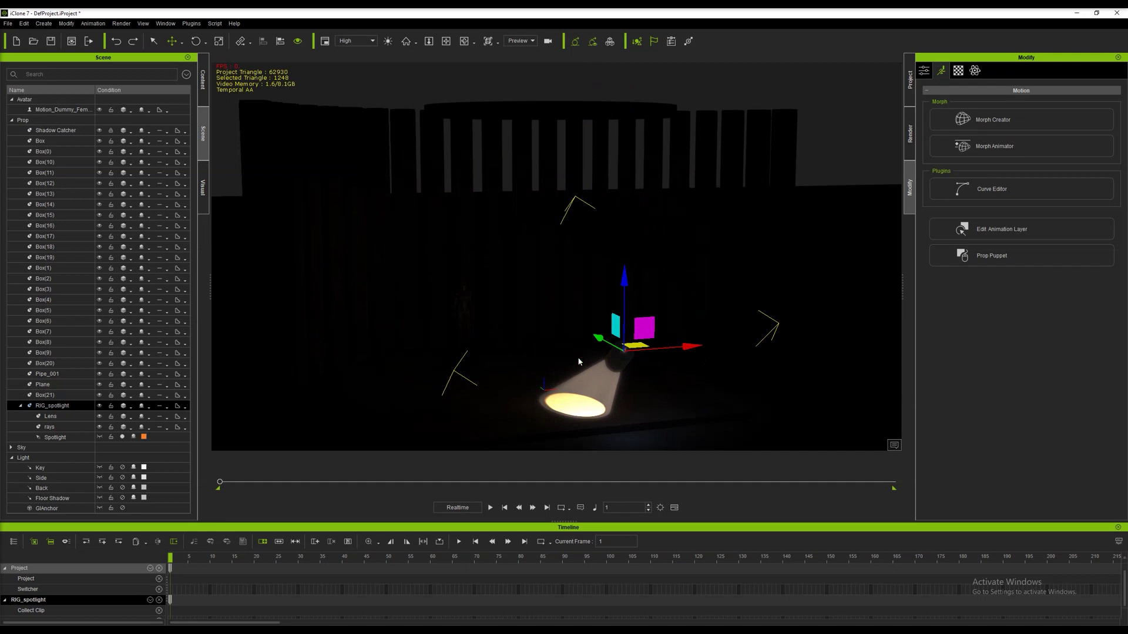
left_click_drag(579, 362, 551, 222, "alt")
right_click_drag(551, 222, 589, 399, "alt")
scroll(575, 357, "up", 4)
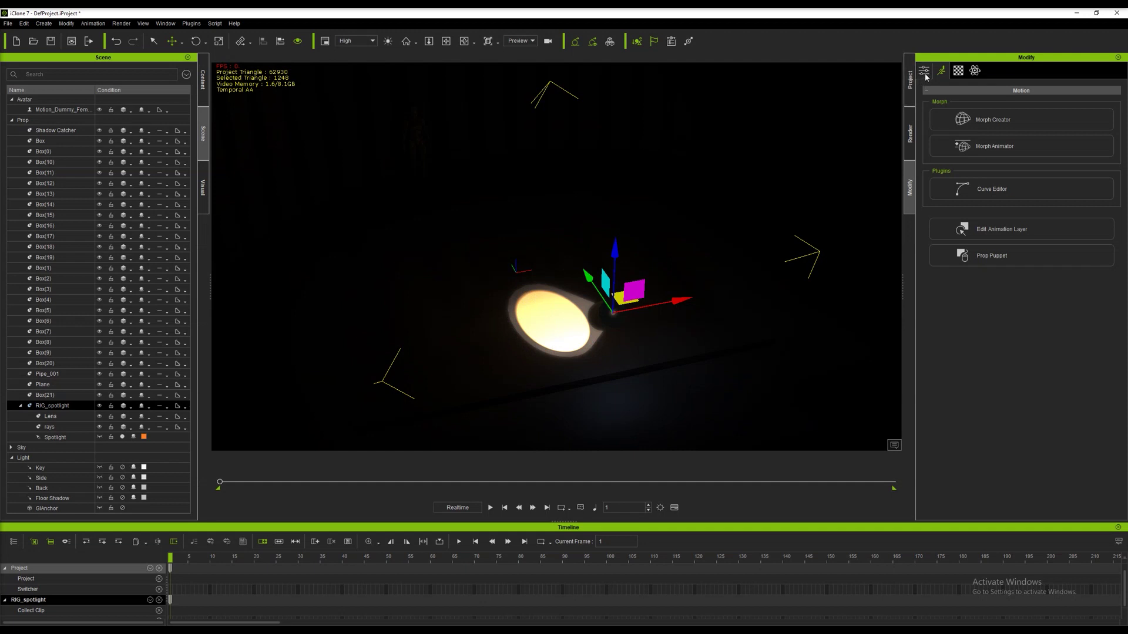
- Widen the Spotlight's beam to an Angle of 37 and a Falloff of 23
left_click(55, 438)
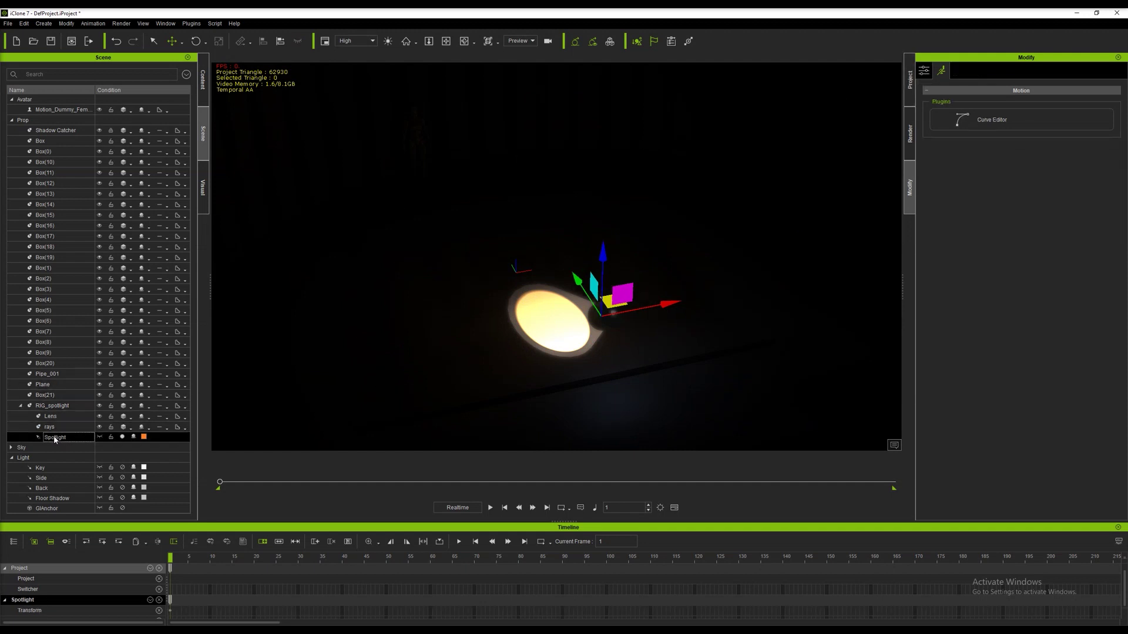
left_click(923, 70)
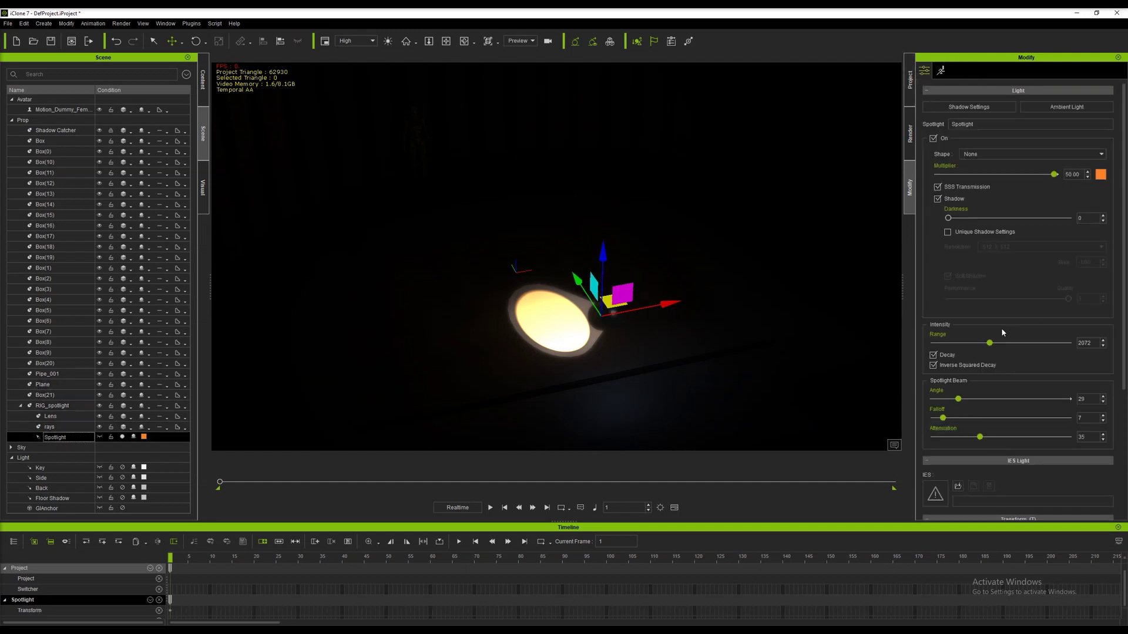
left_click_drag(959, 399, 966, 422)
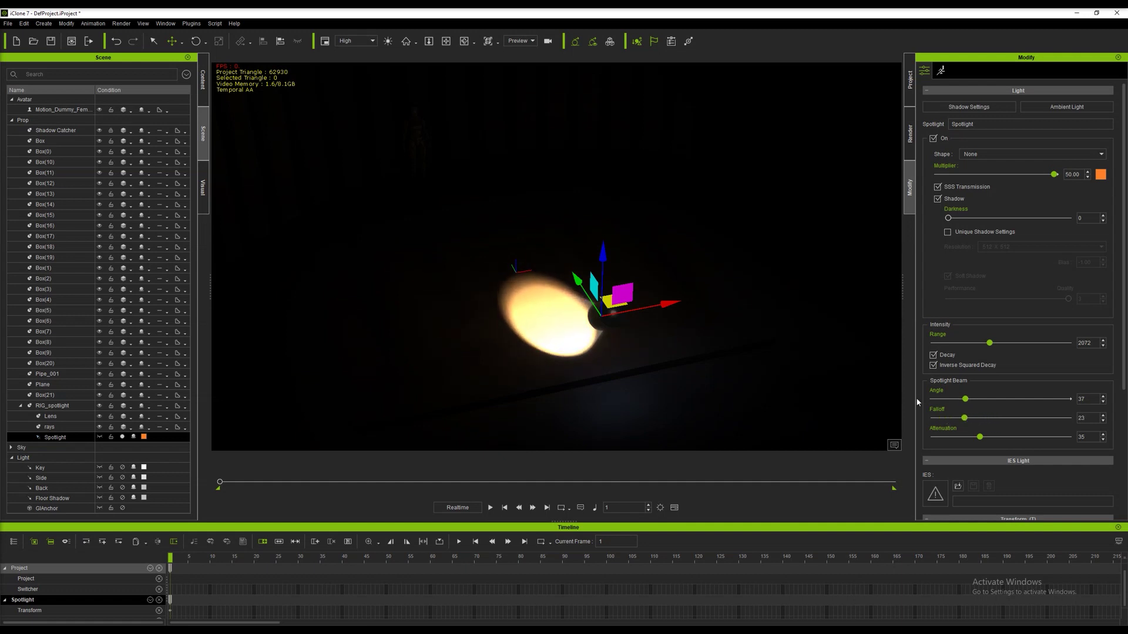
- Raise RIG_spotlight high above the stage so the beam reaches the floor around the mannequin
right_click_drag(633, 332, 624, 253)
left_click_drag(603, 246, 618, 147)
left_click(52, 405)
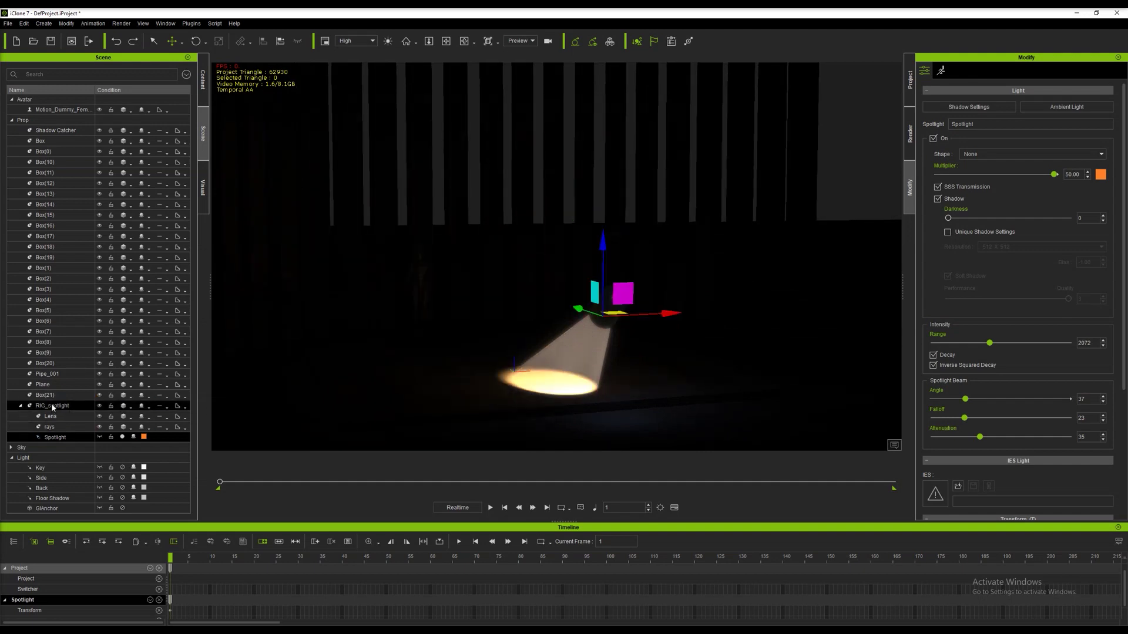
left_click_drag(614, 222, 694, 13)
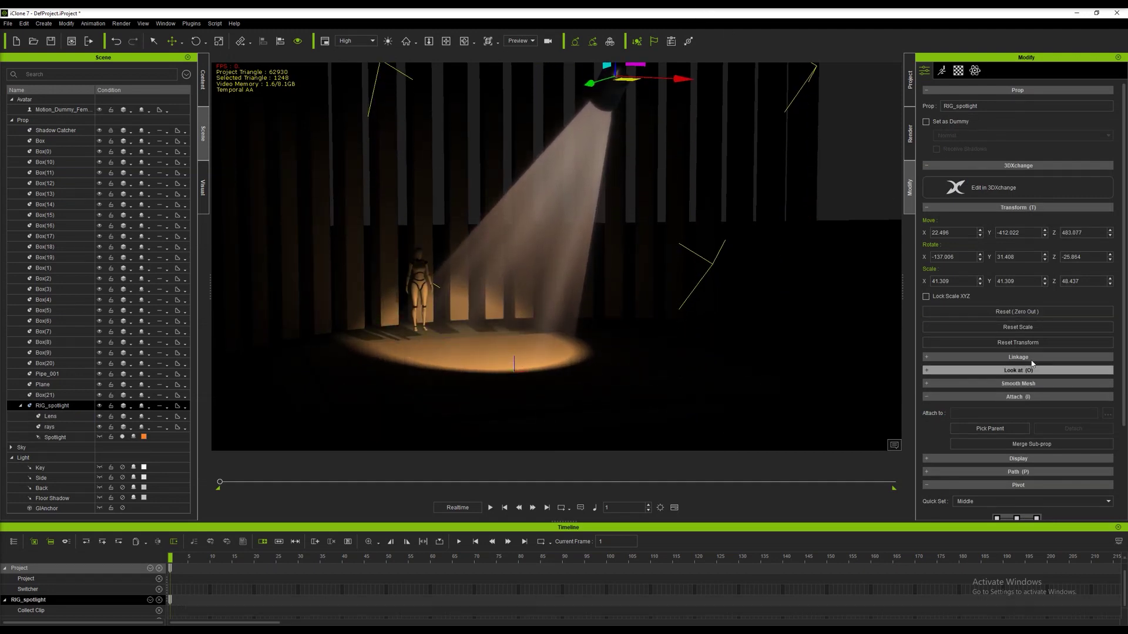
- Set the Spotlight's beam Angle to 31 and Falloff to 15, and load the Three Lobe.ies light profile
left_click(55, 437)
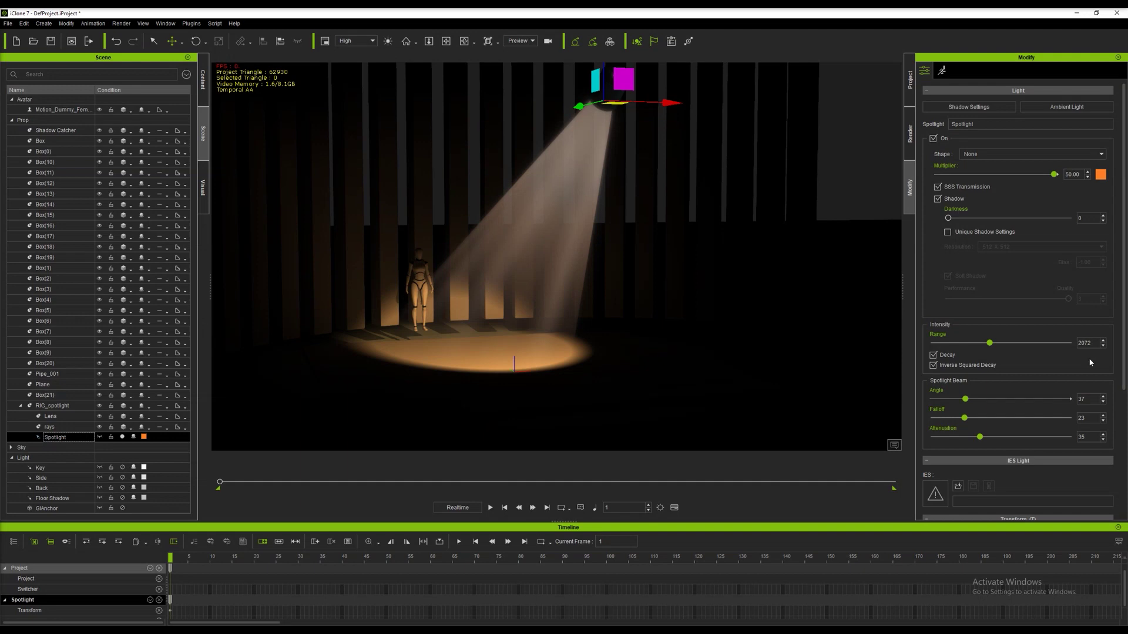
scroll(1026, 365, "down", 1)
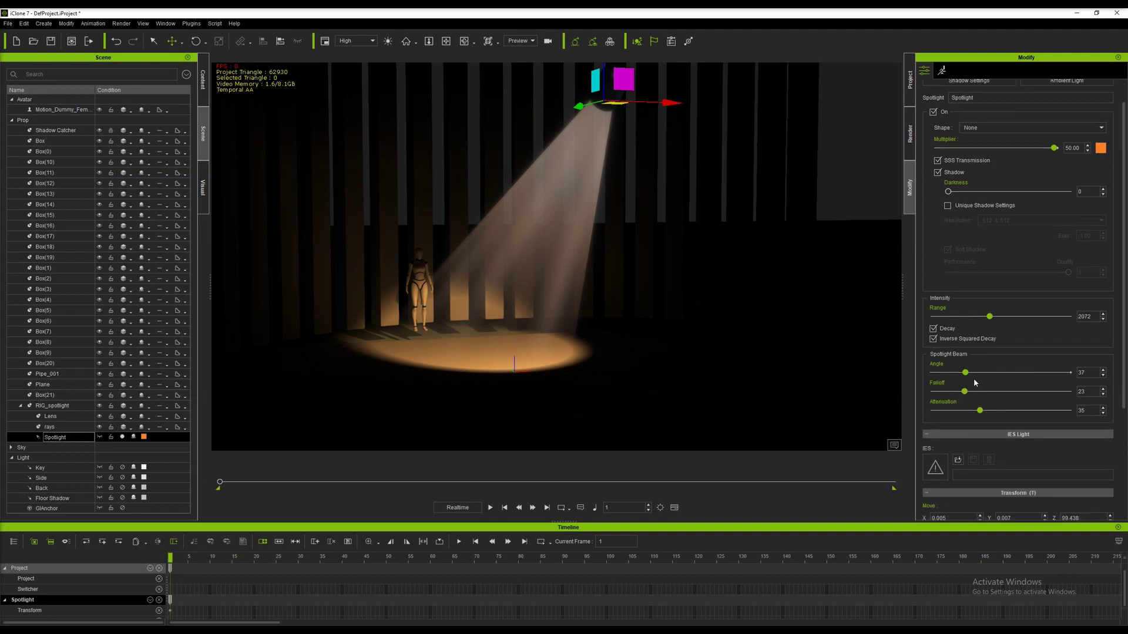
scroll(974, 383, "down", 6)
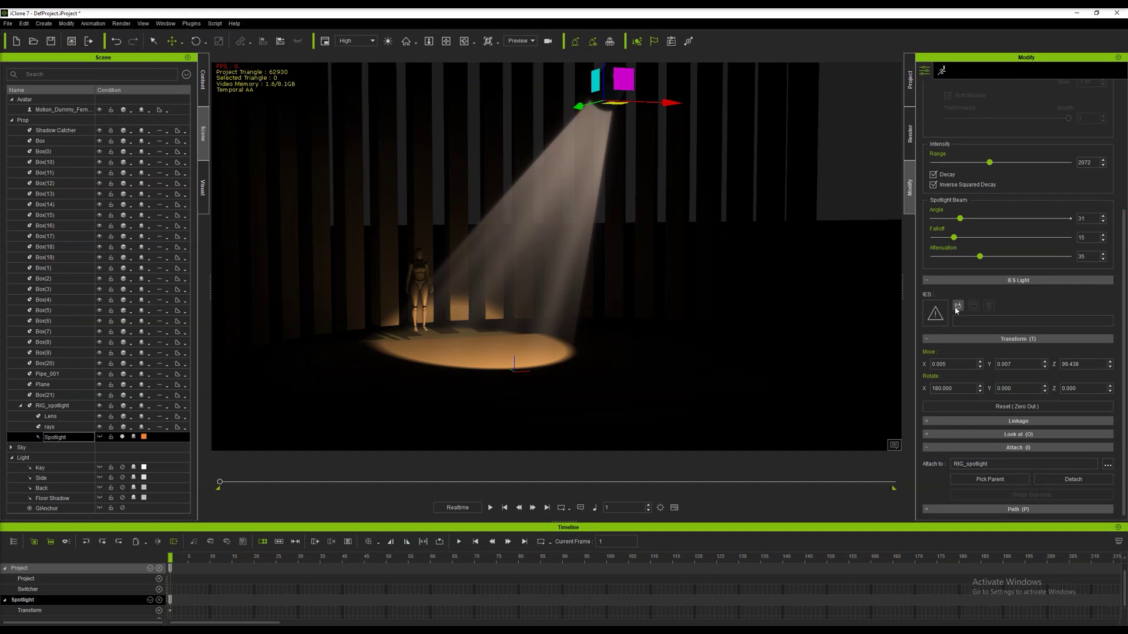
left_click(956, 306)
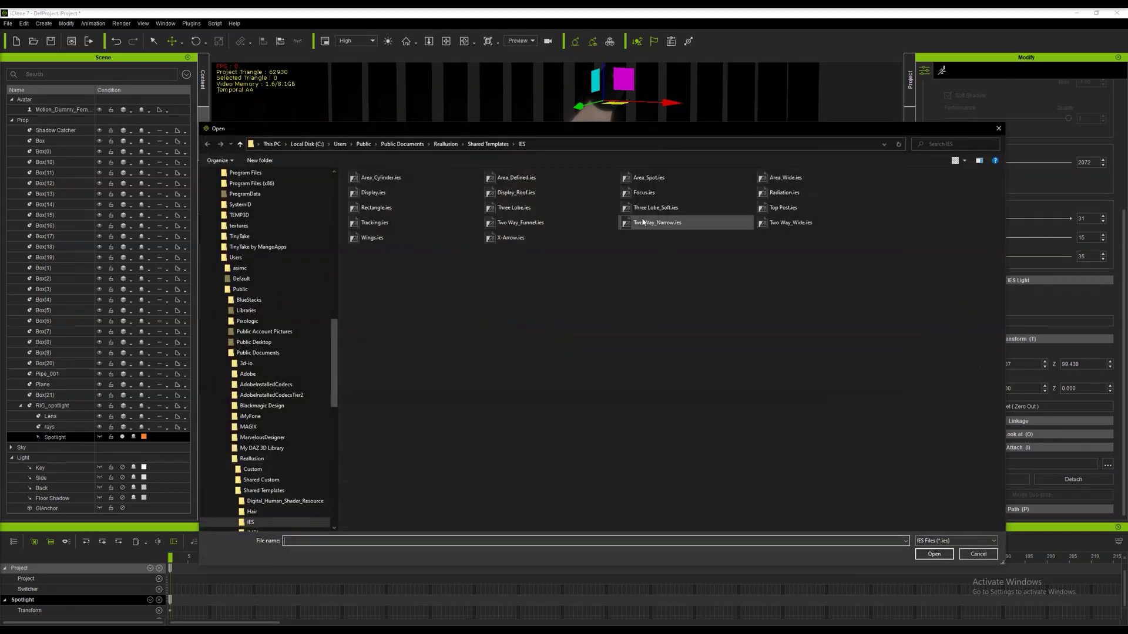
left_click(494, 215)
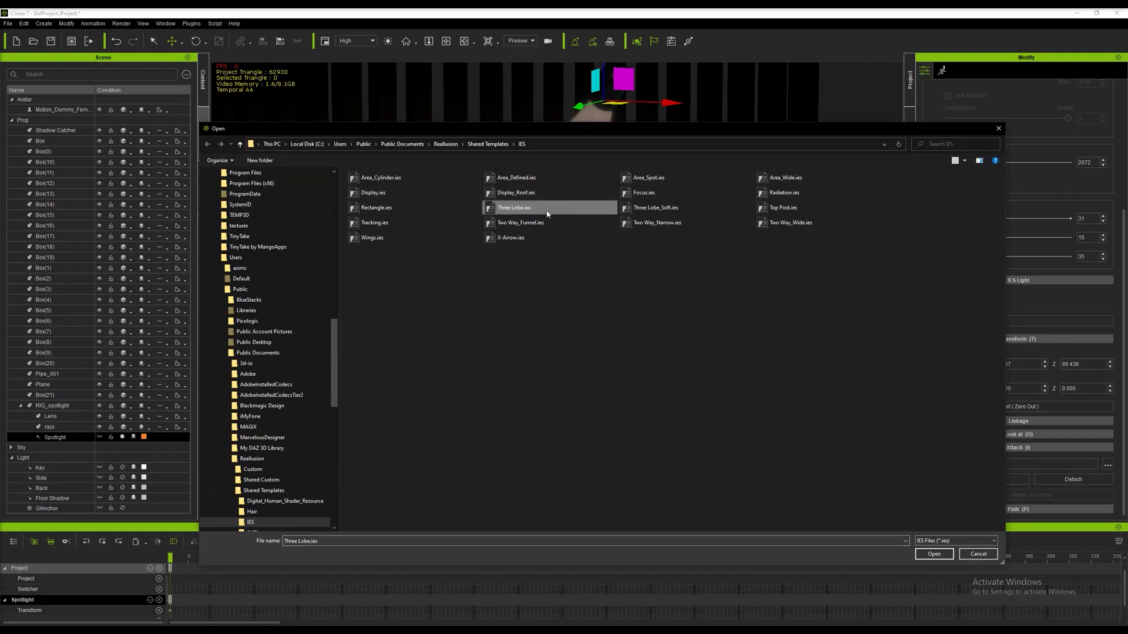
double_click(493, 210)
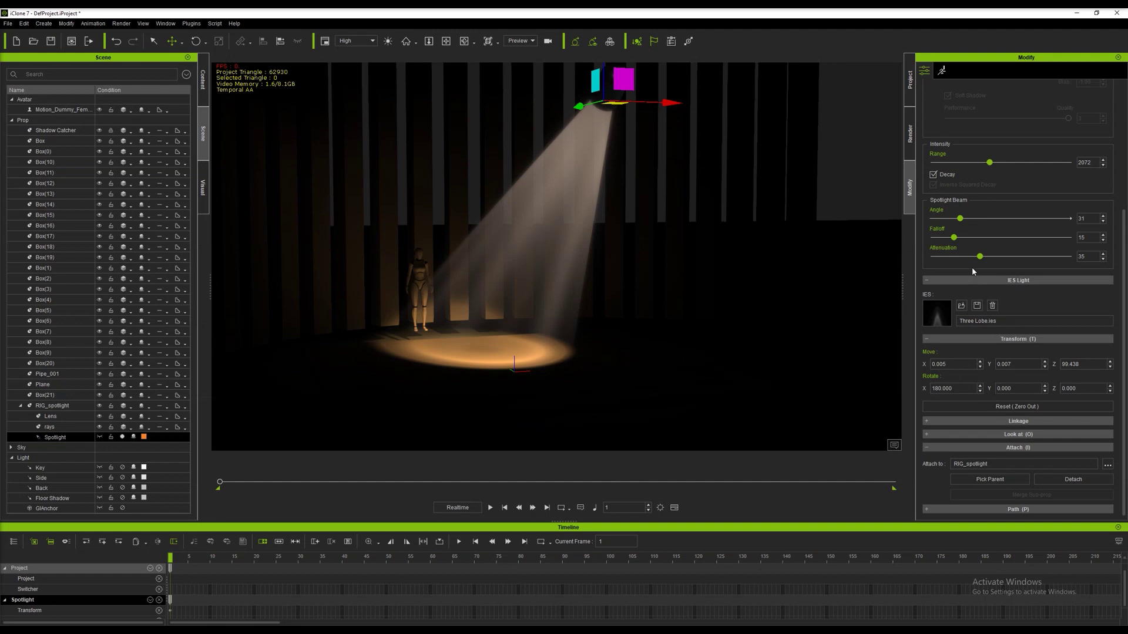
- Set the Spotlight's beam Angle to 150, Falloff to 100 and Attenuation to 100
left_click_drag(962, 222, 1092, 221)
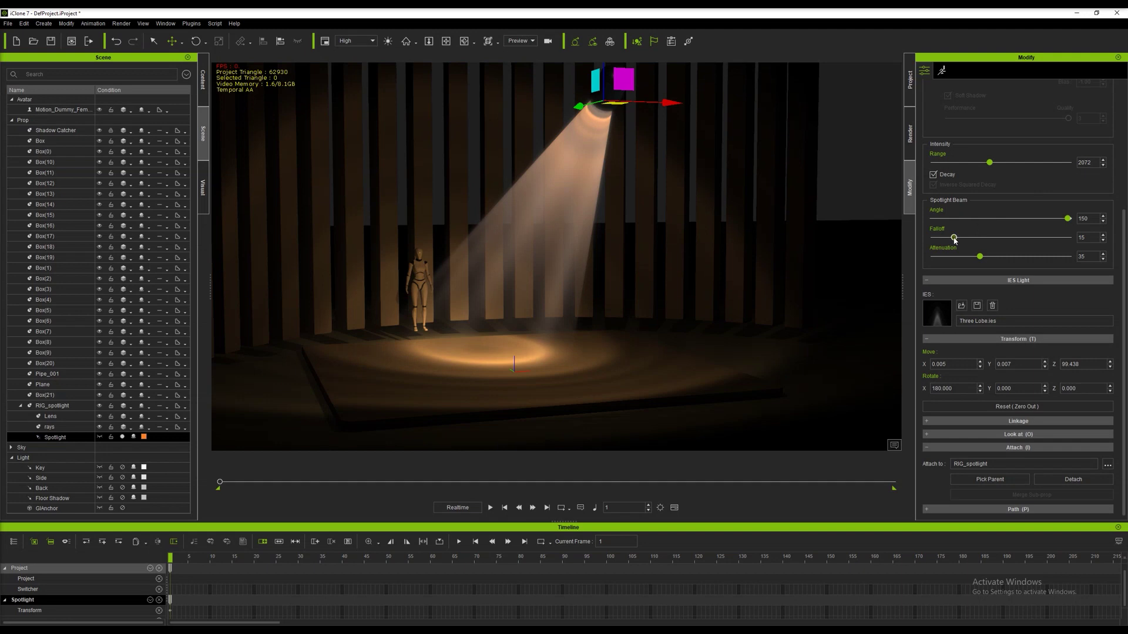
left_click_drag(979, 257, 1051, 261)
left_click_drag(953, 237, 1069, 237)
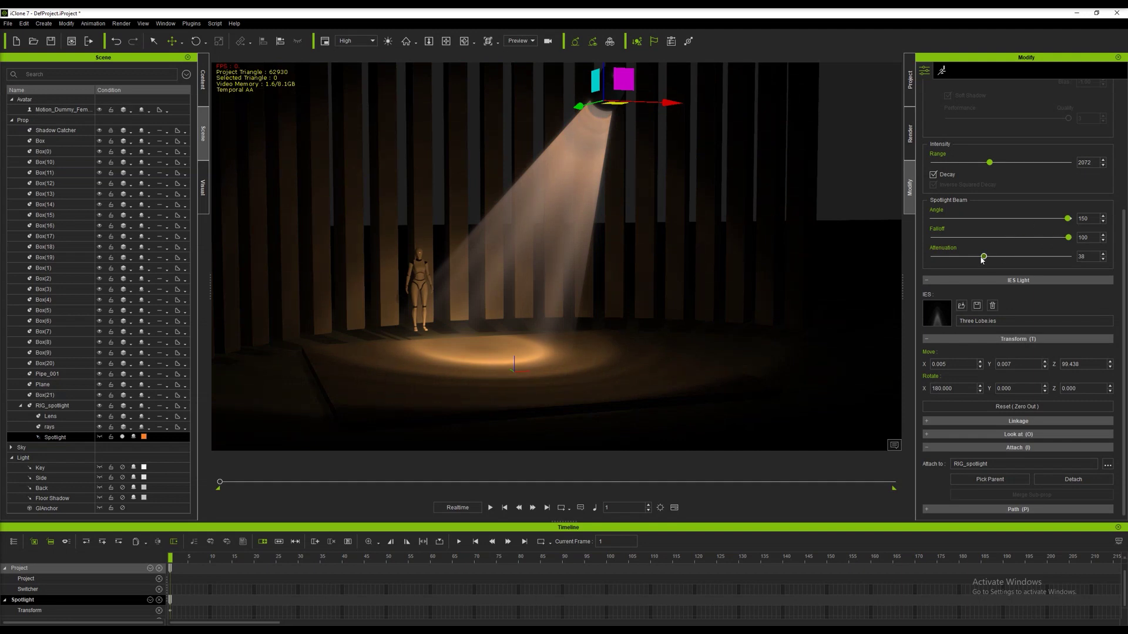
left_click_drag(986, 260, 1126, 255)
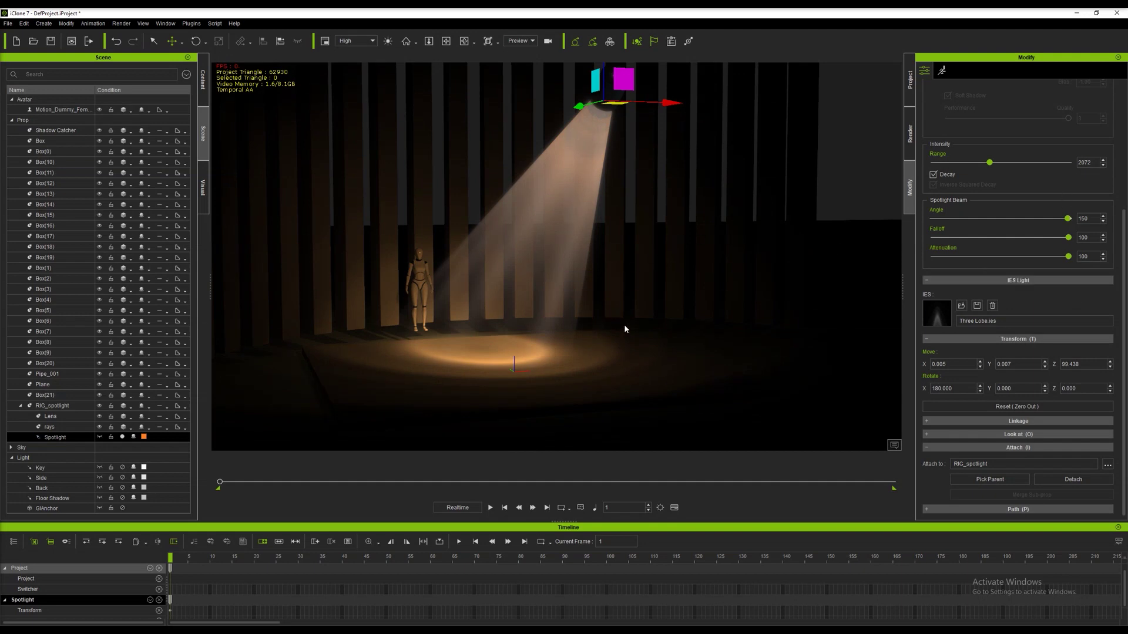
- Rotate RIG_spotlight so its beam points more steeply down at the stage floor
left_click(55, 409)
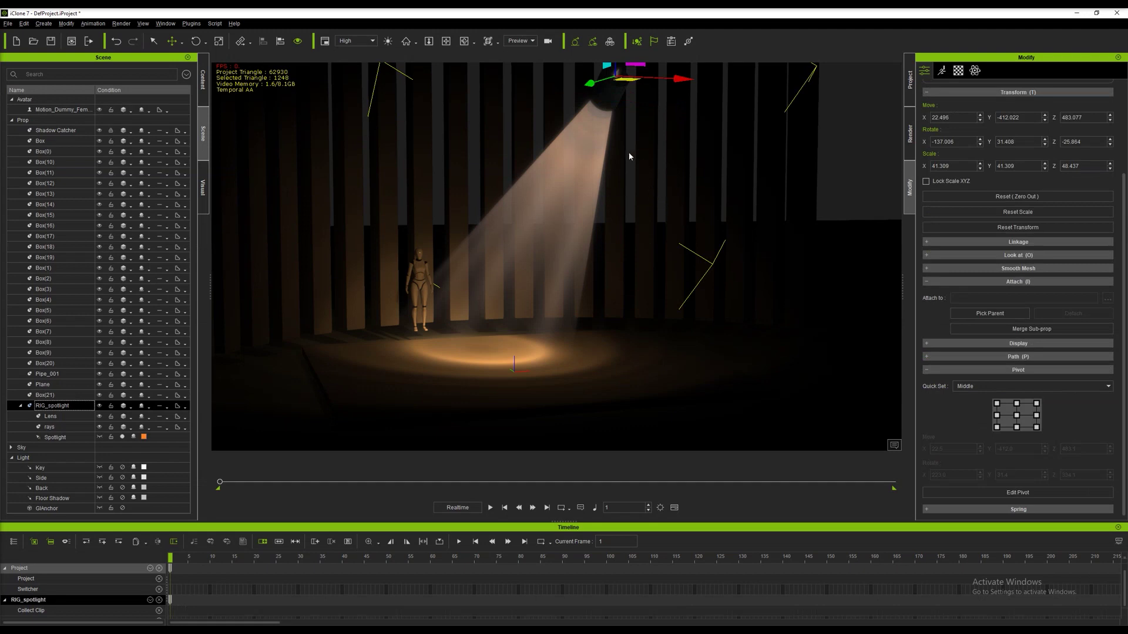
left_click(196, 41)
scroll(552, 152, "down", 1)
left_click_drag(632, 135, 588, 185)
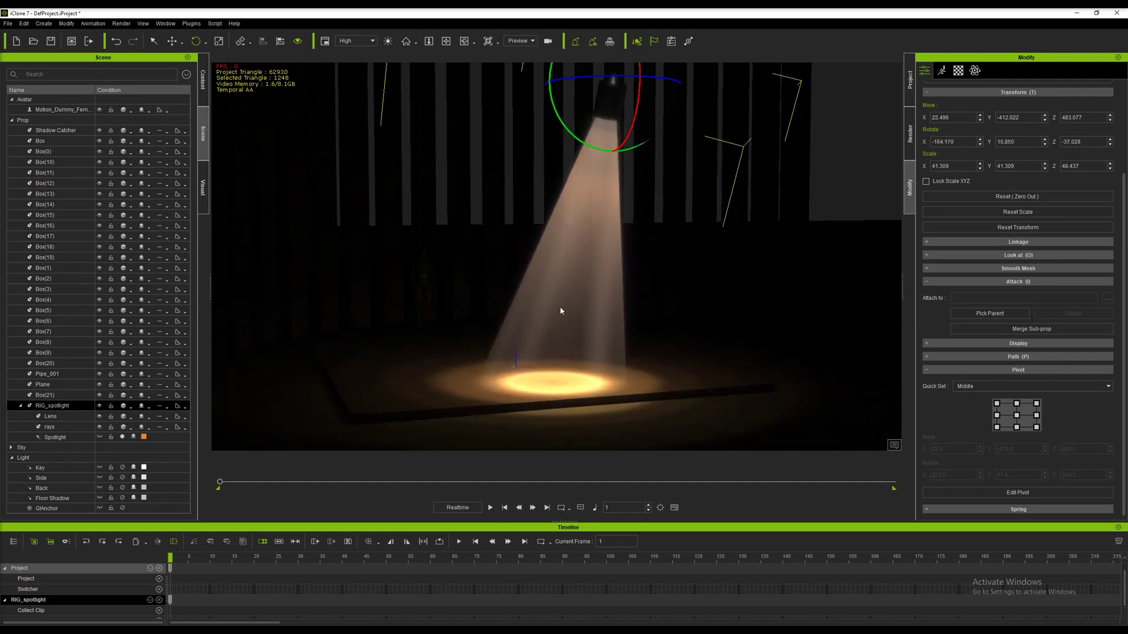
- Narrow the rays cone by scaling it to 686.560 in both X and Y
left_click(55, 437)
left_click(54, 428)
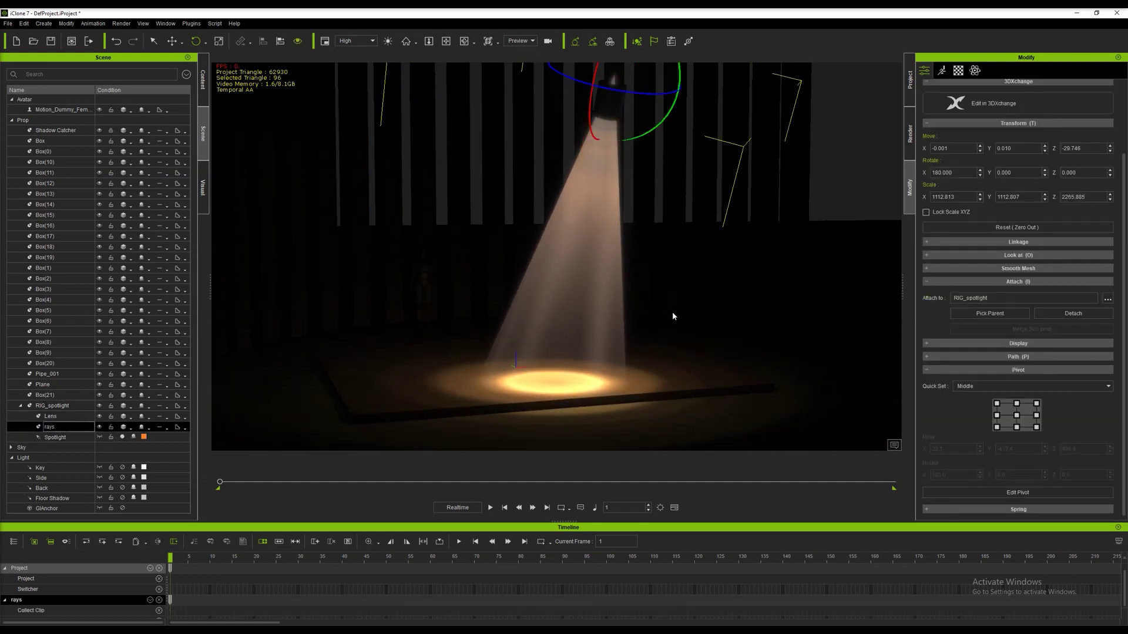
left_click(218, 42)
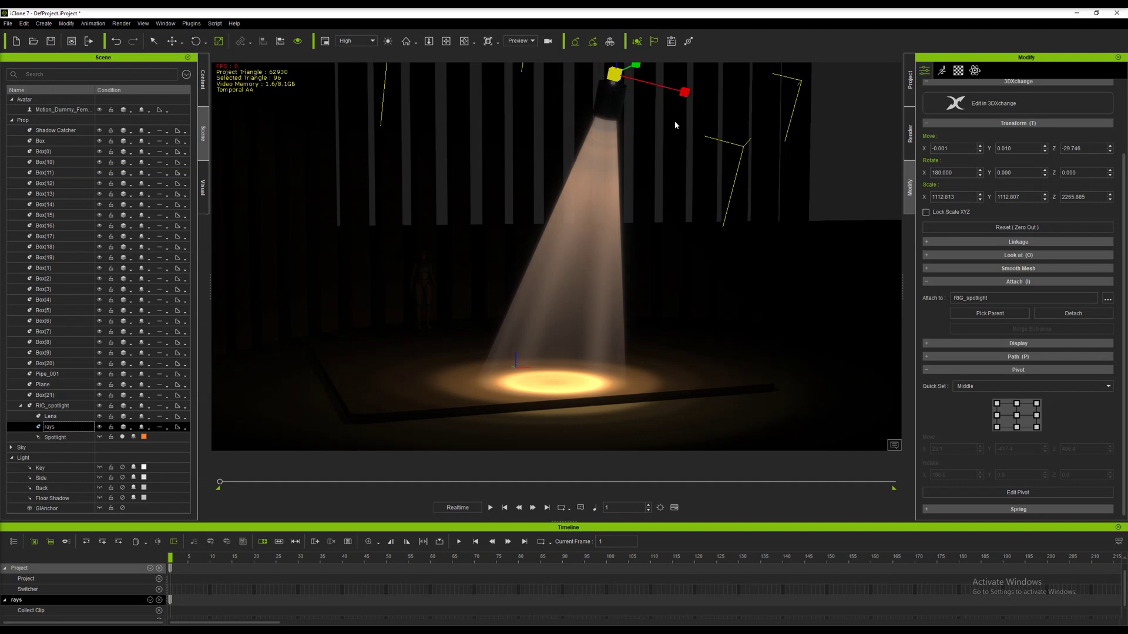
left_click_drag(685, 92, 643, 83)
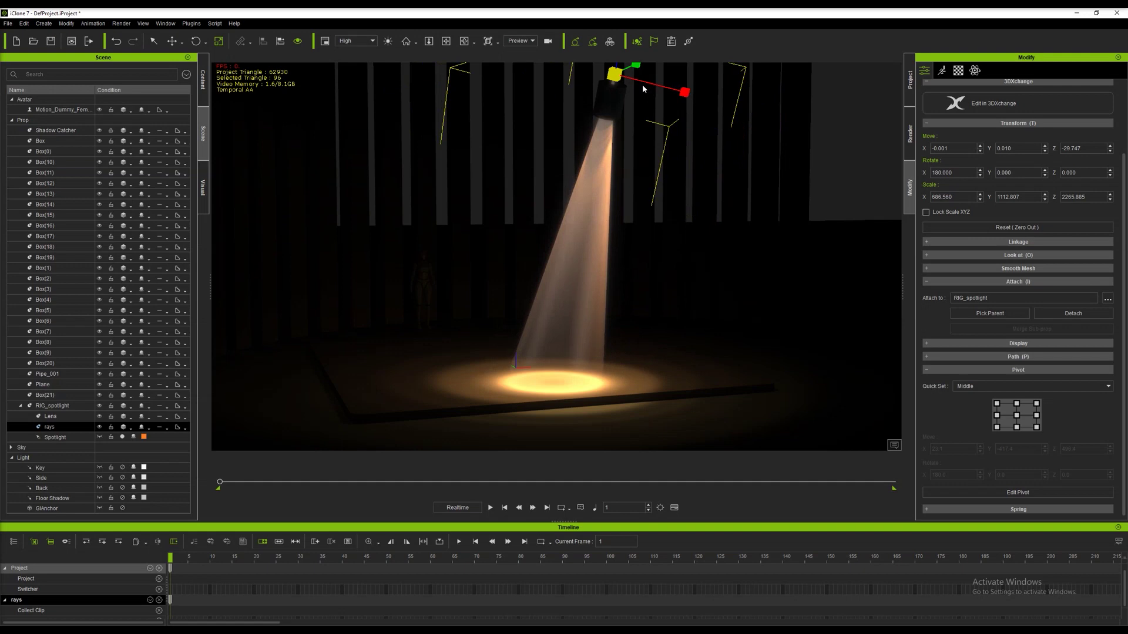
left_click_drag(956, 195, 889, 197)
key("ctrl+c")
double_click(1027, 197)
key("ctrl+v")
left_click(1077, 197)
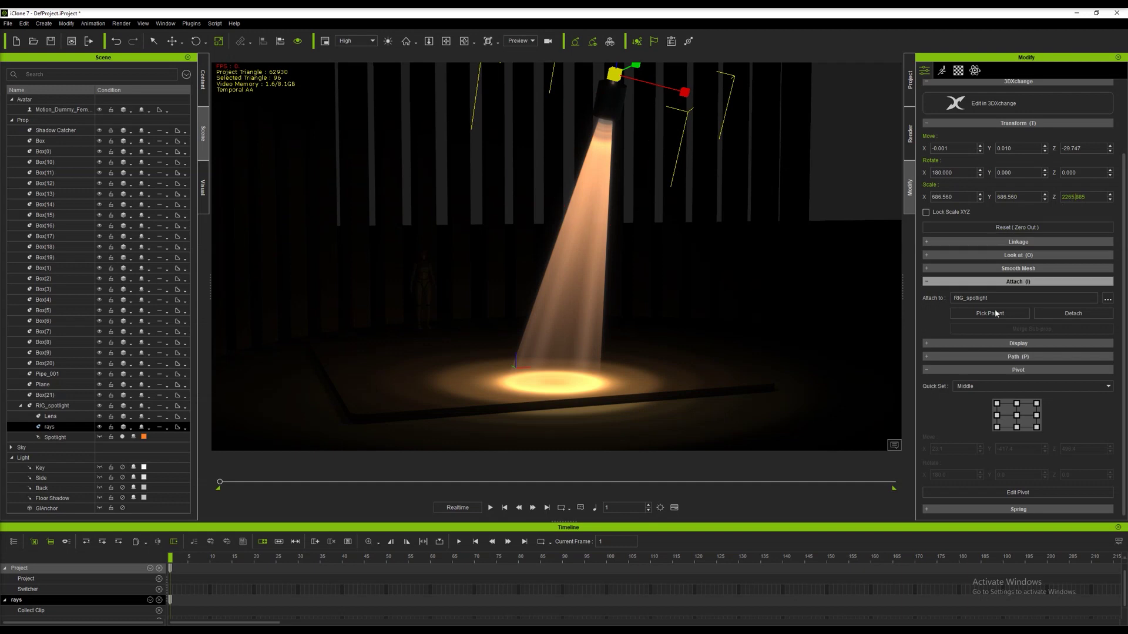
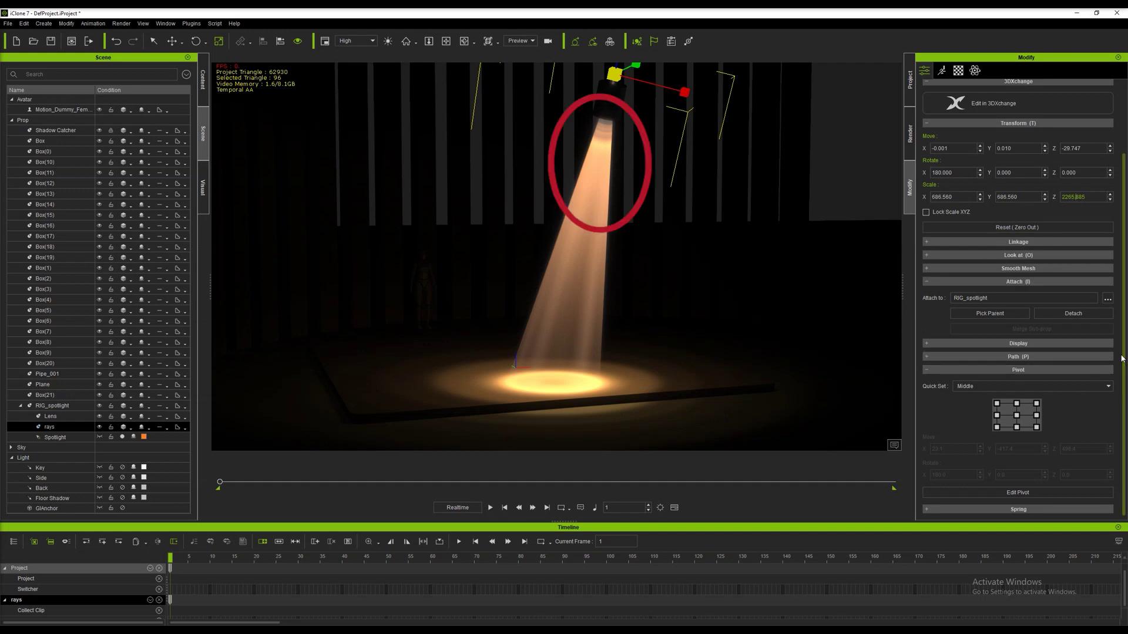
- Raise the Self Illumination of the rays cone's material to 100
left_click(1010, 370)
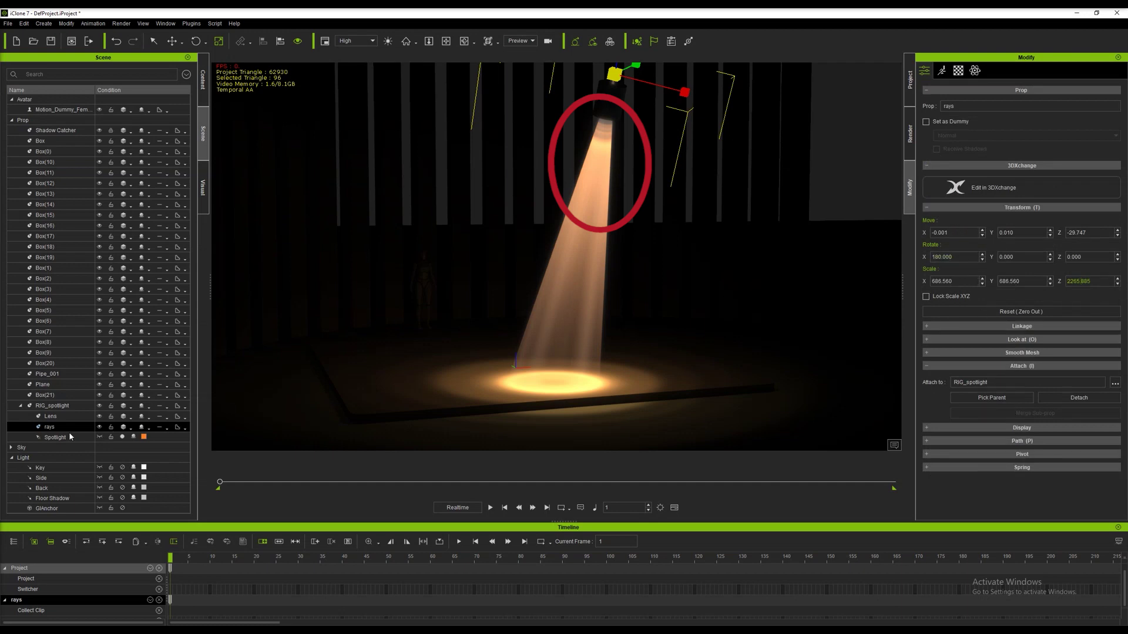
left_click(50, 417, "ctrl")
left_click(51, 418, "ctrl")
left_click(53, 437, "ctrl")
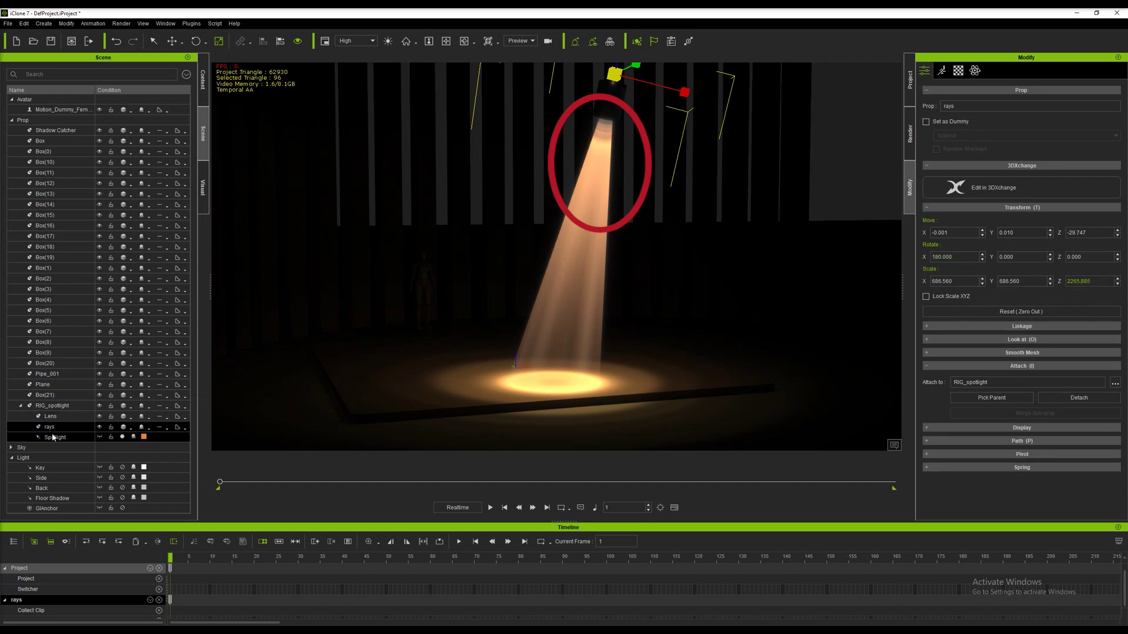
left_click(53, 438, "ctrl")
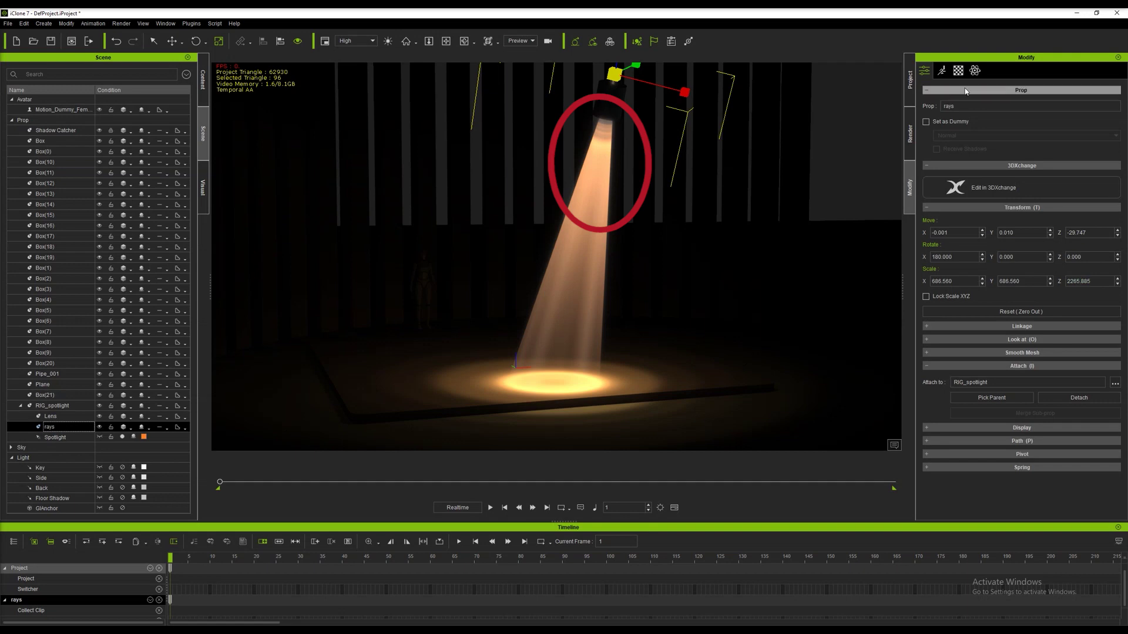
left_click(958, 71)
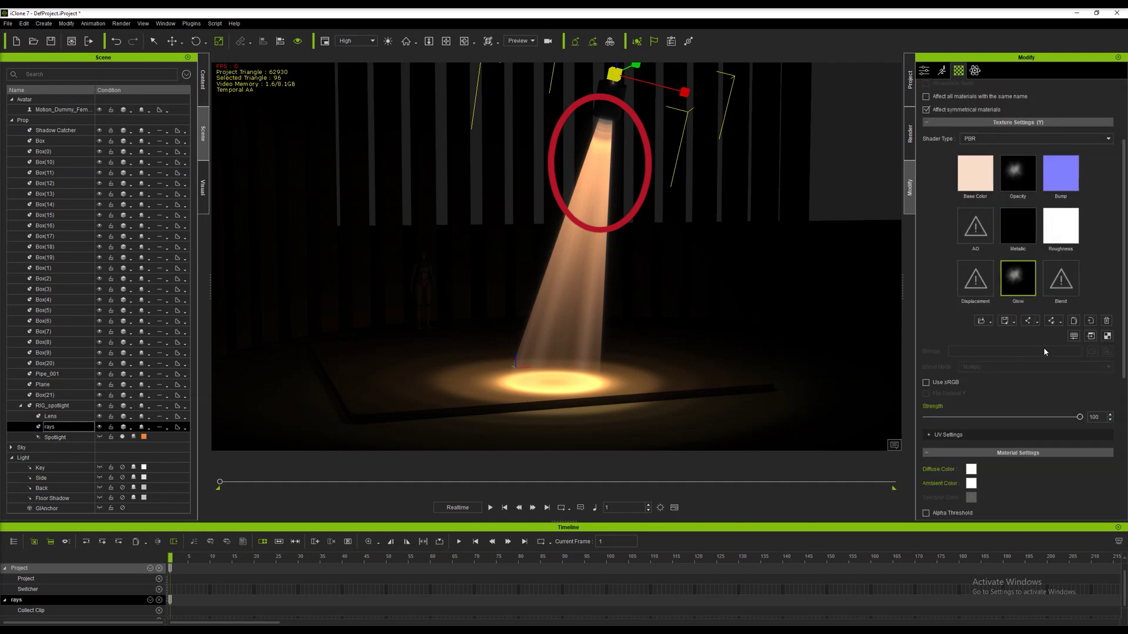
scroll(1018, 450, "down", 4)
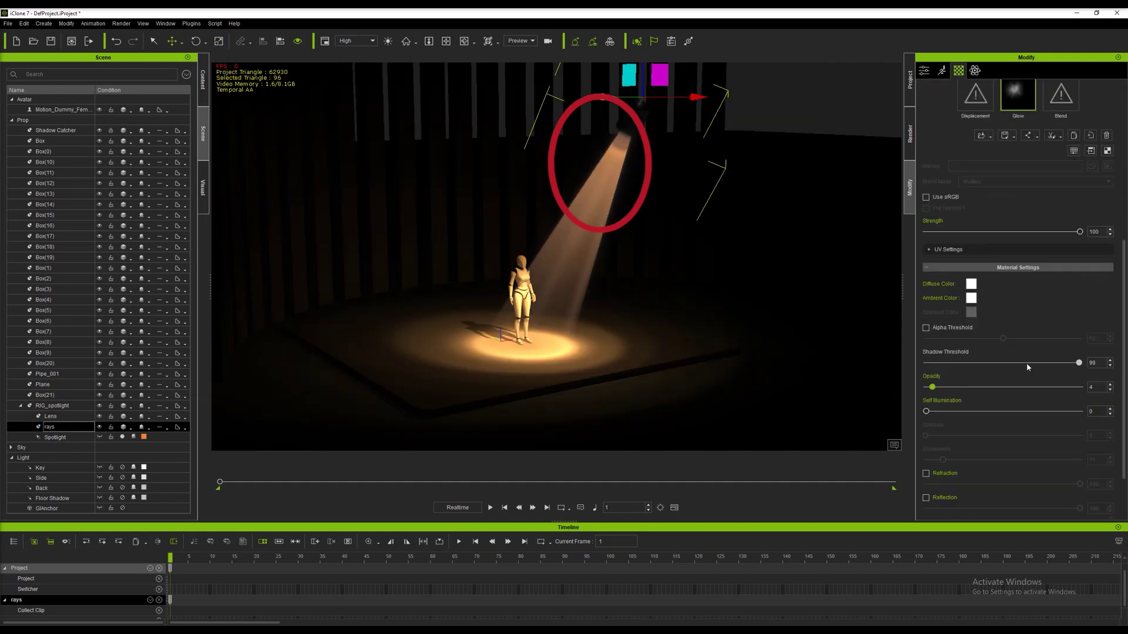
left_click_drag(927, 412, 1110, 405)
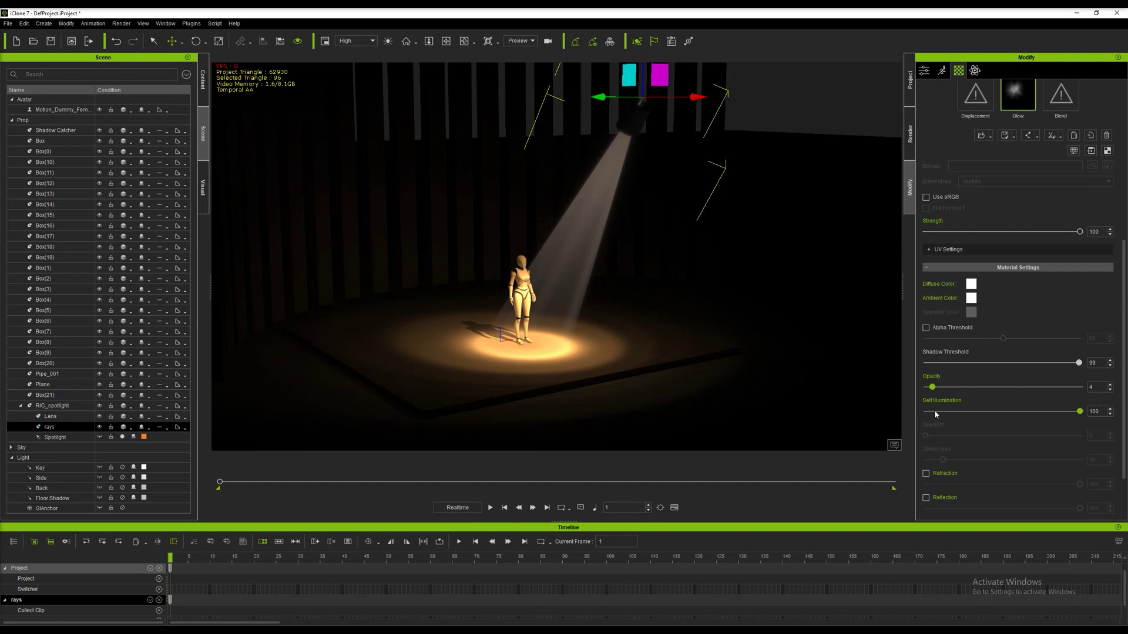
- Tint the rays cone's Glow texture deep blue, with Yellow/Blue 100, Cyan/Red -100, Saturation 51 and adjusted Magenta/Green and Hue
left_click_drag(1125, 398, 1126, 333)
left_click(1019, 208)
left_click(1073, 268)
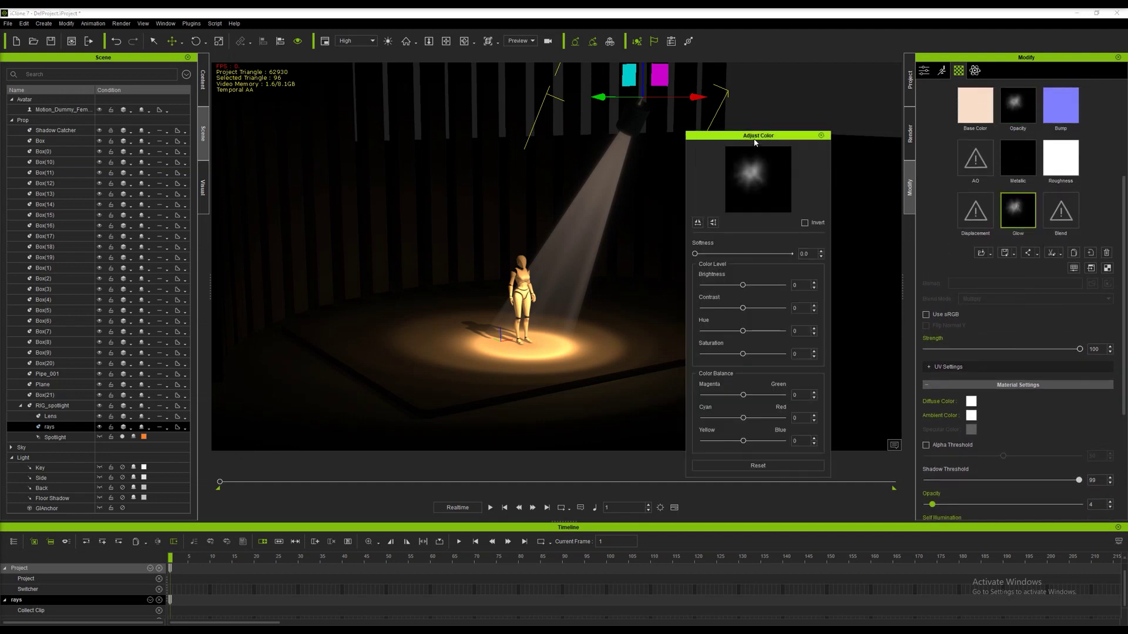
left_click_drag(755, 142, 792, 137)
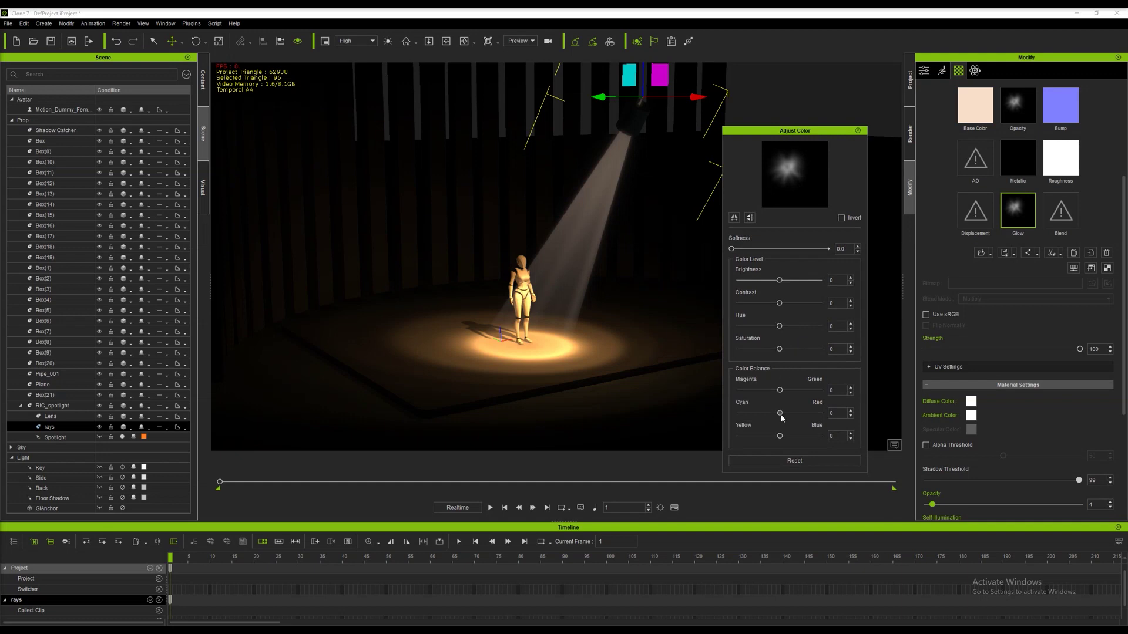
left_click_drag(779, 435, 884, 439)
left_click_drag(779, 413, 640, 414)
left_click_drag(779, 390, 760, 390)
left_click_drag(780, 349, 800, 351)
left_click_drag(761, 390, 744, 391)
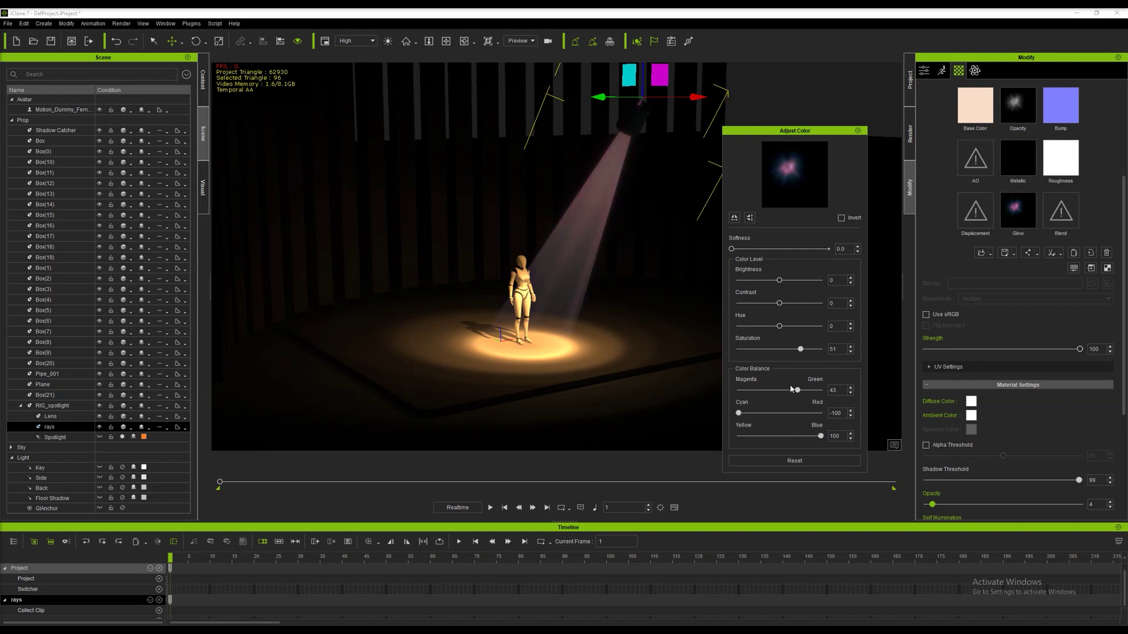
left_click_drag(778, 327, 747, 326)
left_click(857, 131)
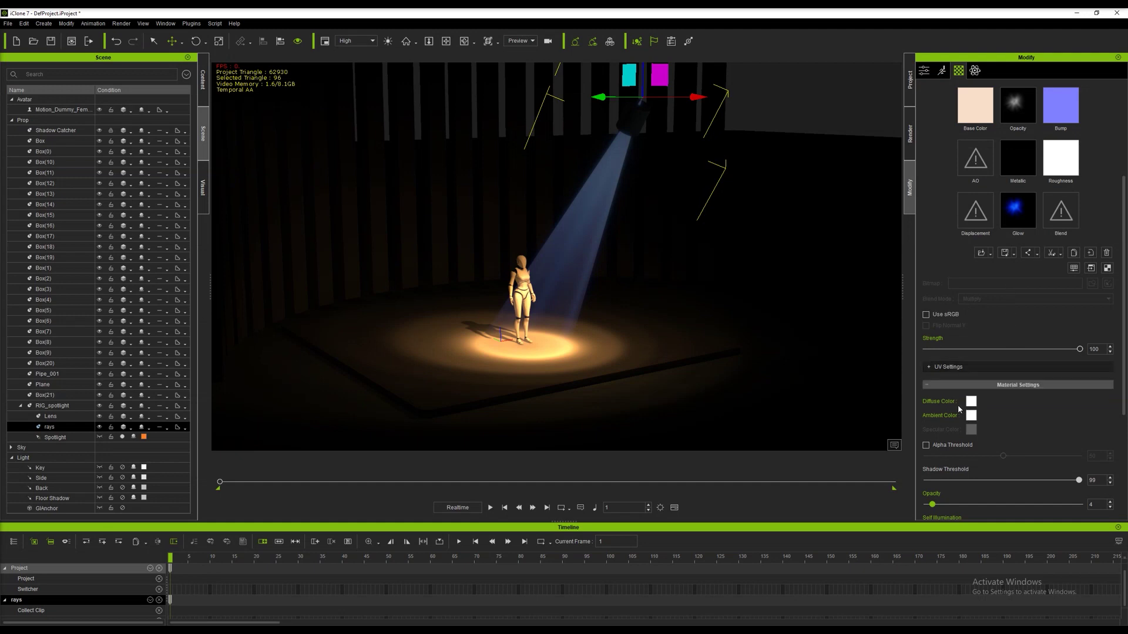
- Set the strength of the rays material's Base Color texture to 0
left_click(975, 105)
left_click_drag(1080, 349, 913, 366)
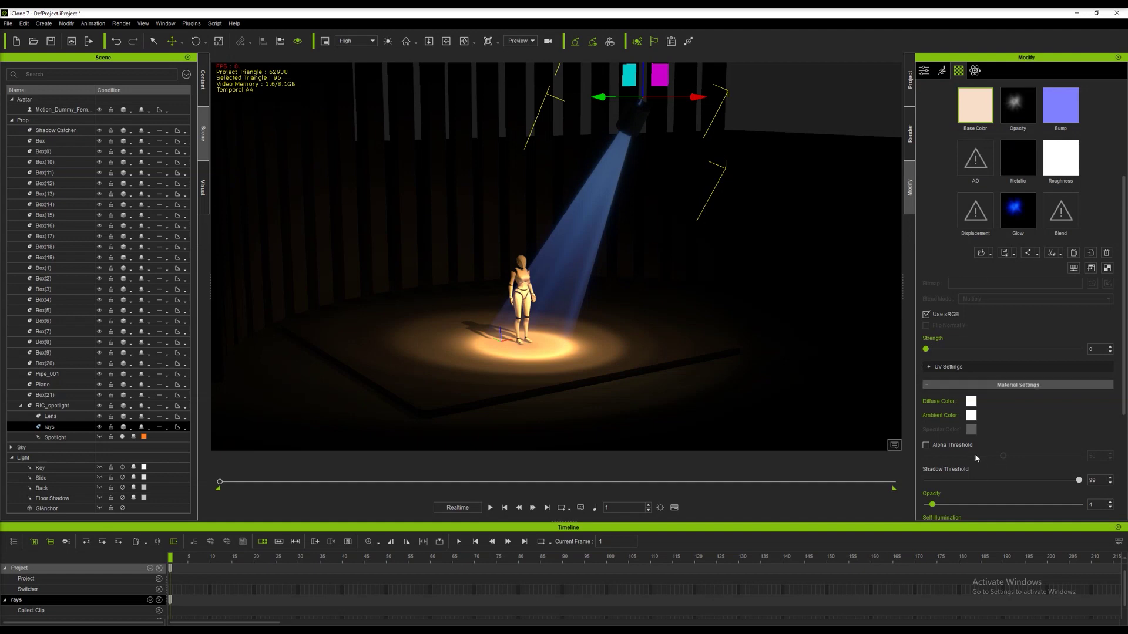
- Set the rays material's Diffuse Color to bright green (#00ff40) and raise its Opacity to 10
left_click(971, 402)
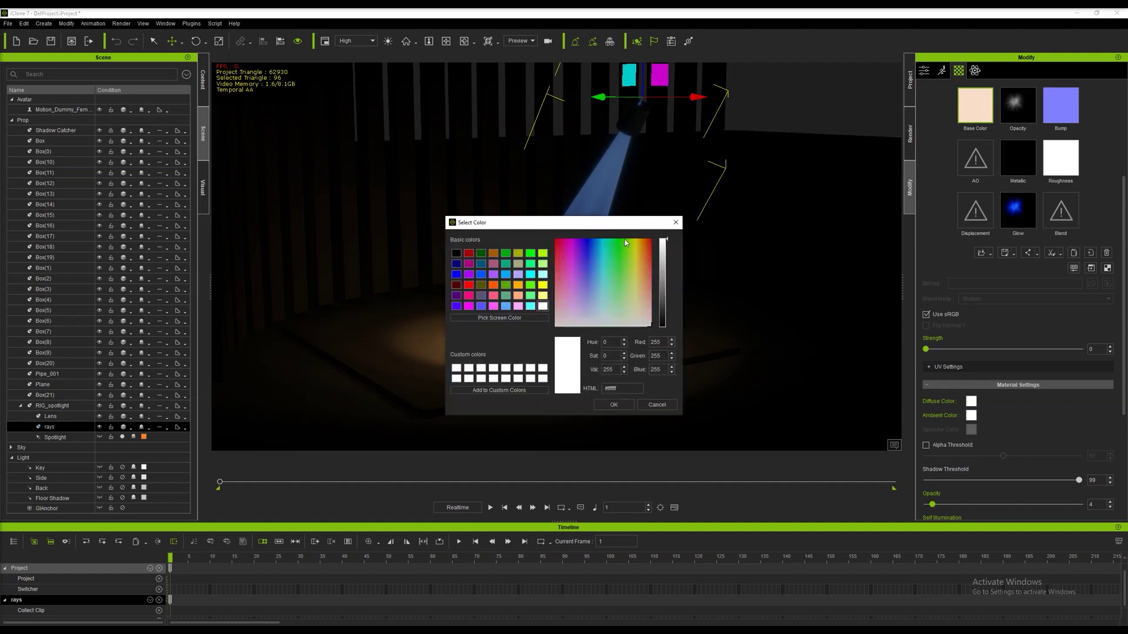
left_click_drag(621, 224, 961, 241)
left_click(966, 257)
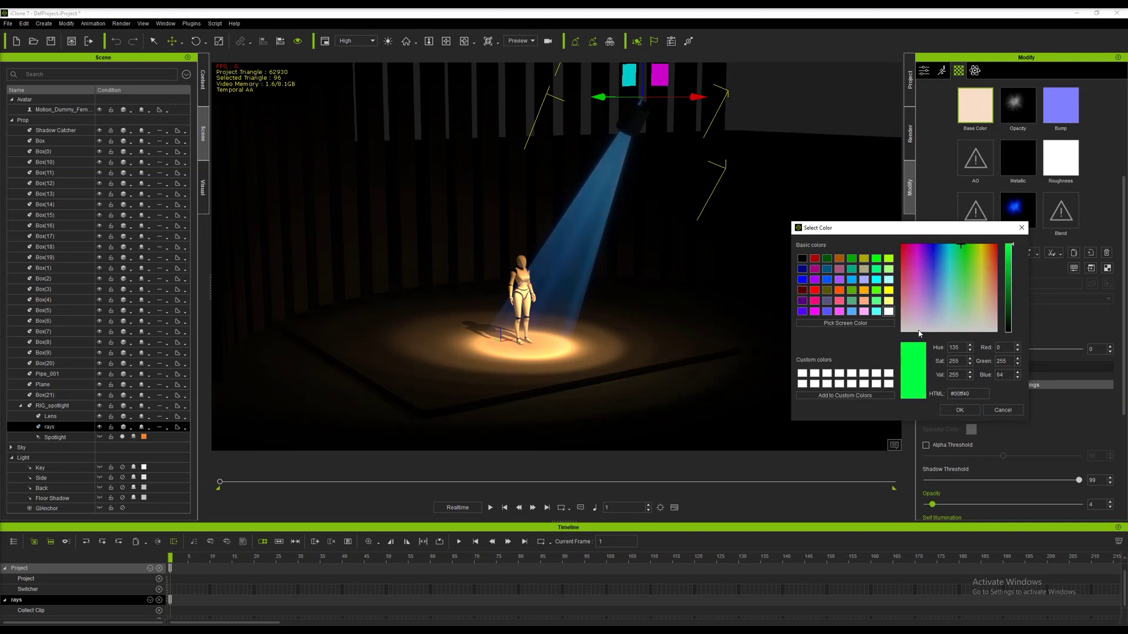
left_click(968, 412)
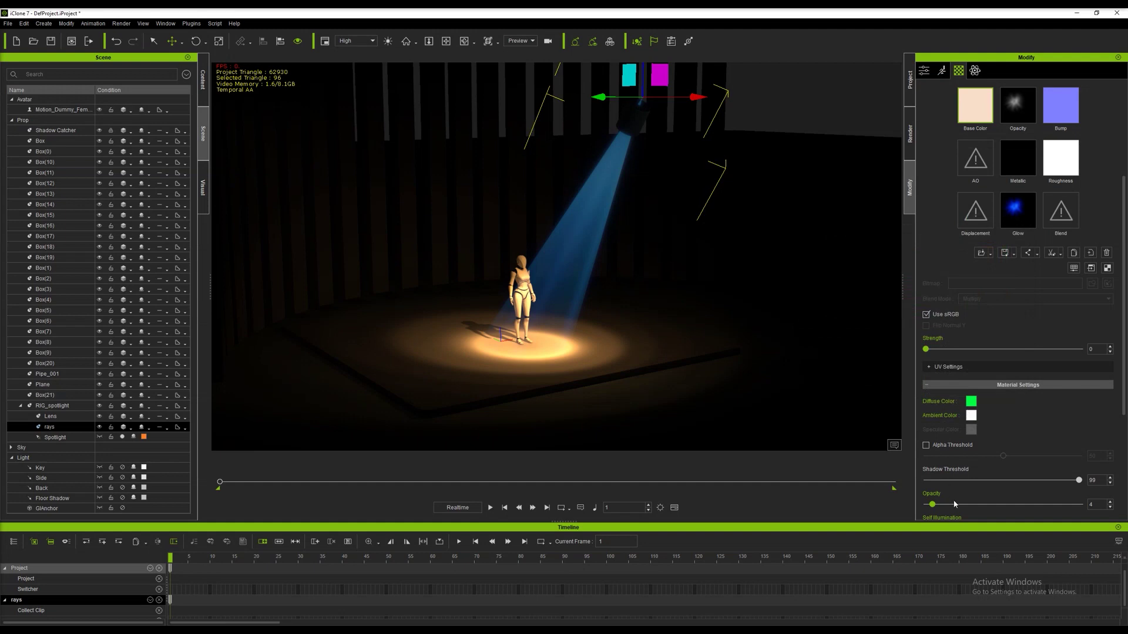
mouse_move(932, 504)
left_mouse_down()
mouse_move(967, 505)
mouse_move(945, 504)
left_mouse_up()
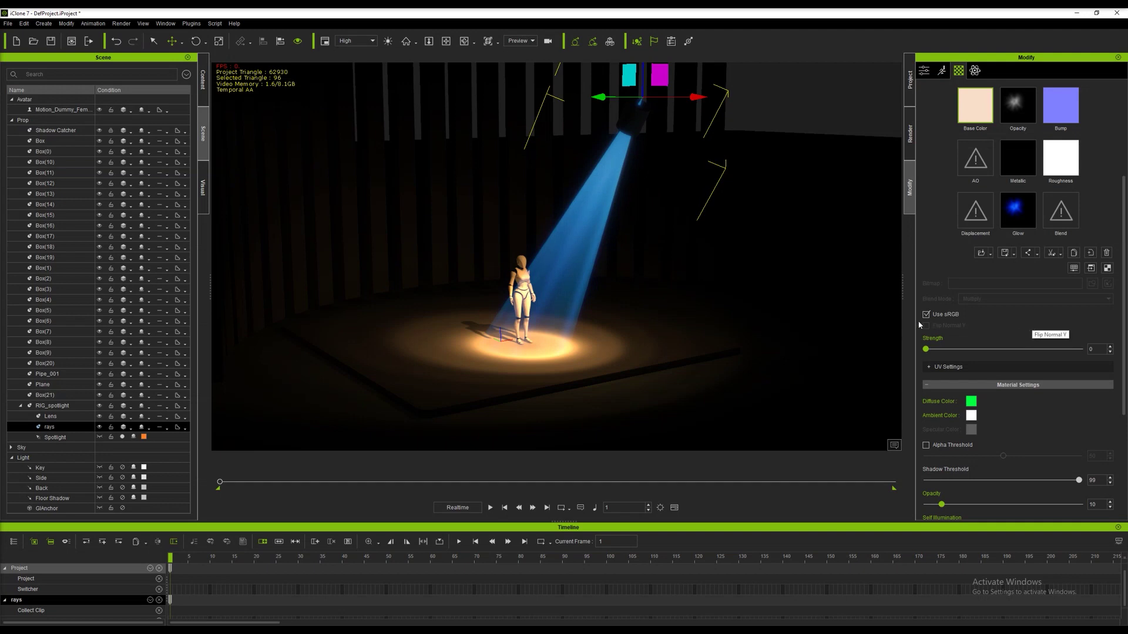
- Move the whole RIG_spotlight sideways so its beam lands on the floor away from the mannequin
left_click_drag(615, 108, 739, 98)
key("ctrl+z")
left_click(52, 406)
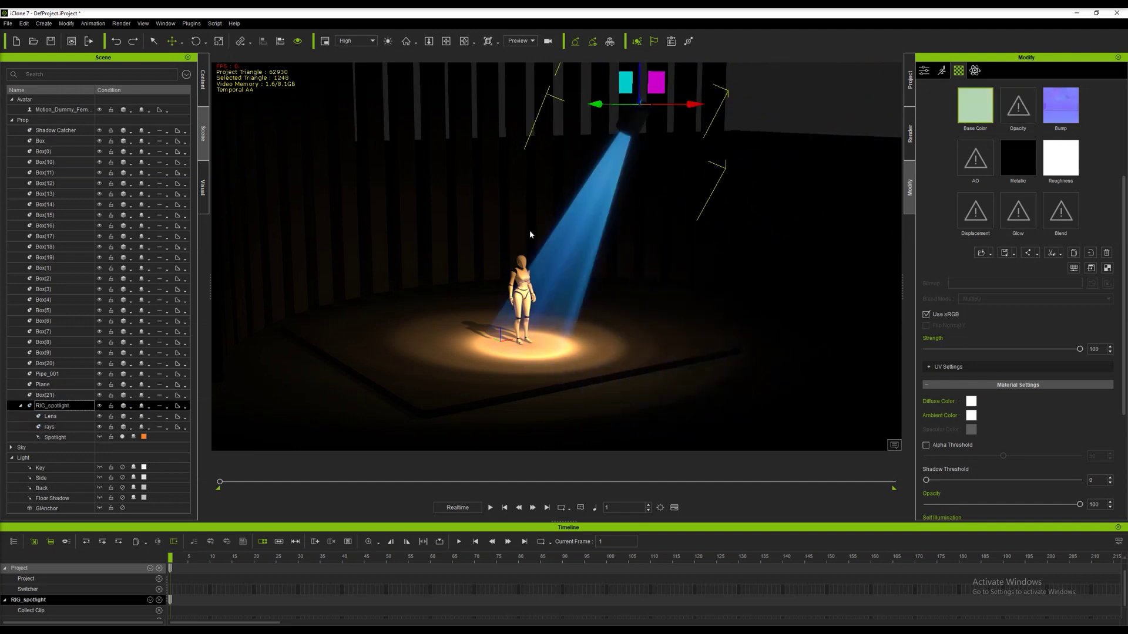
left_click_drag(591, 106, 742, 106)
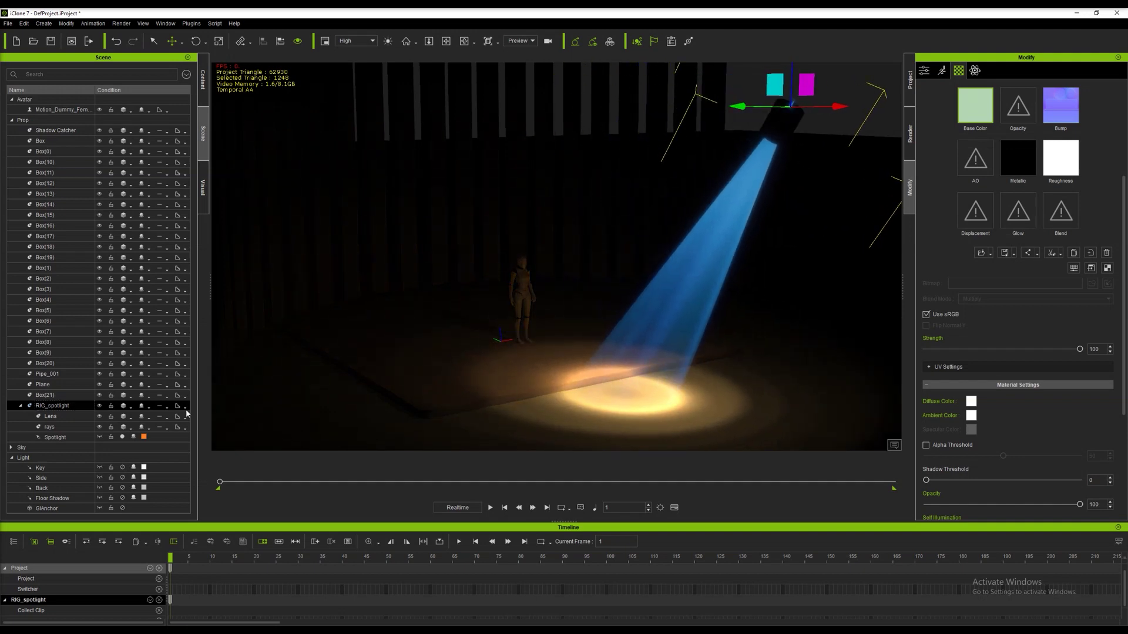
- Change the Spotlight's light colour to turquoise (#10ffcc)
left_click(144, 437)
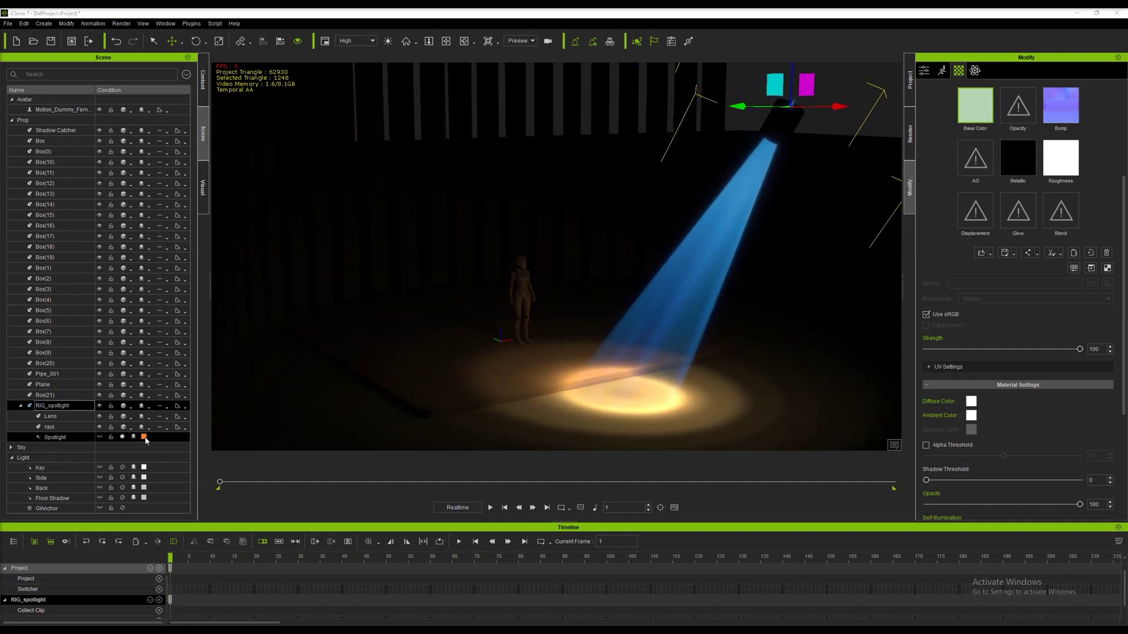
left_click(615, 248)
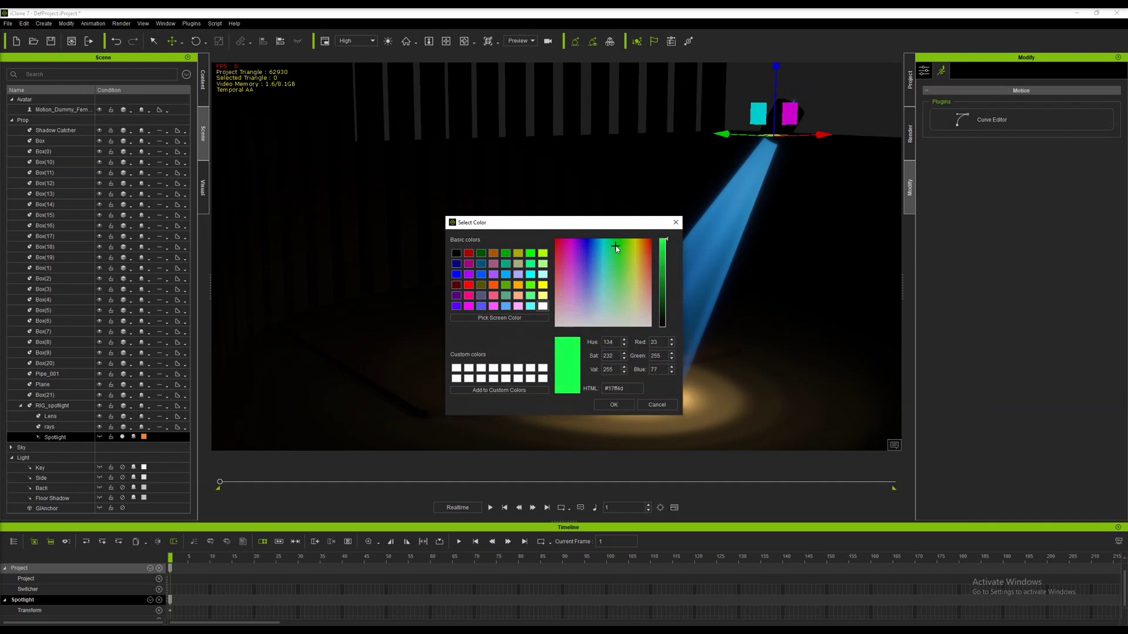
left_click_drag(615, 247, 606, 244)
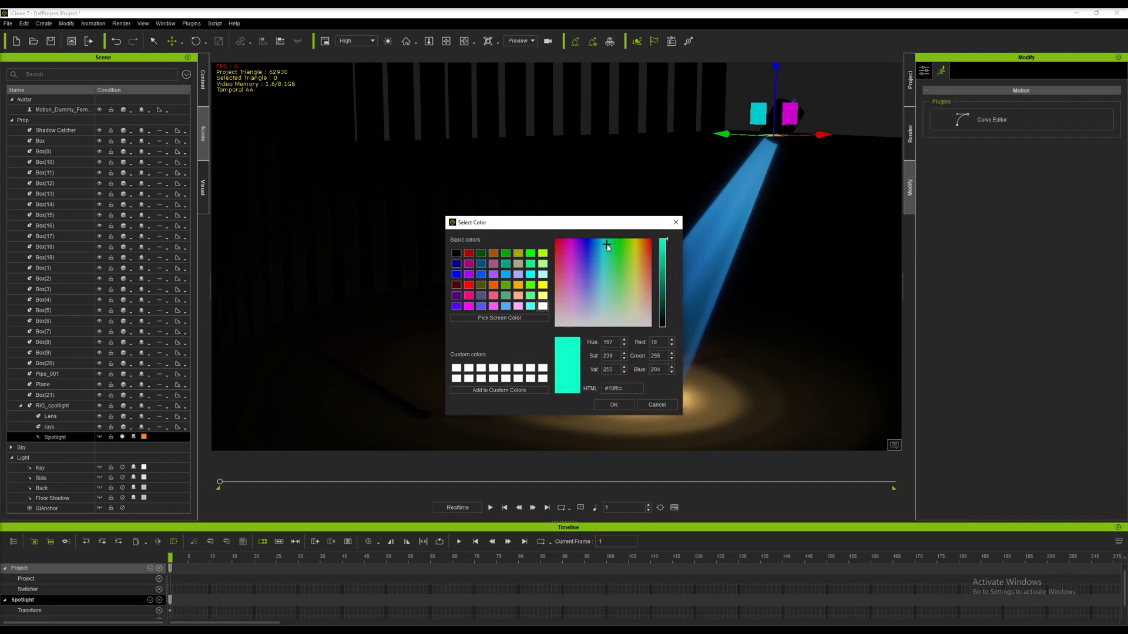
left_click(612, 405)
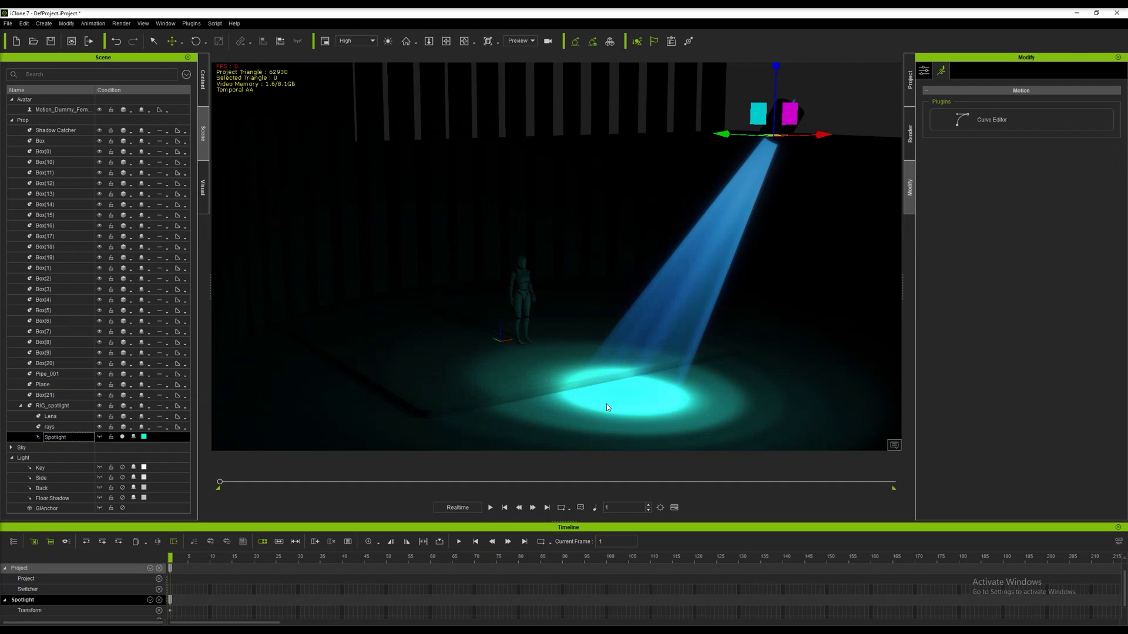
- Rotate the whole RIG_spotlight so its beam is aimed at the mannequin on the stage
scroll(614, 296, "down", 3)
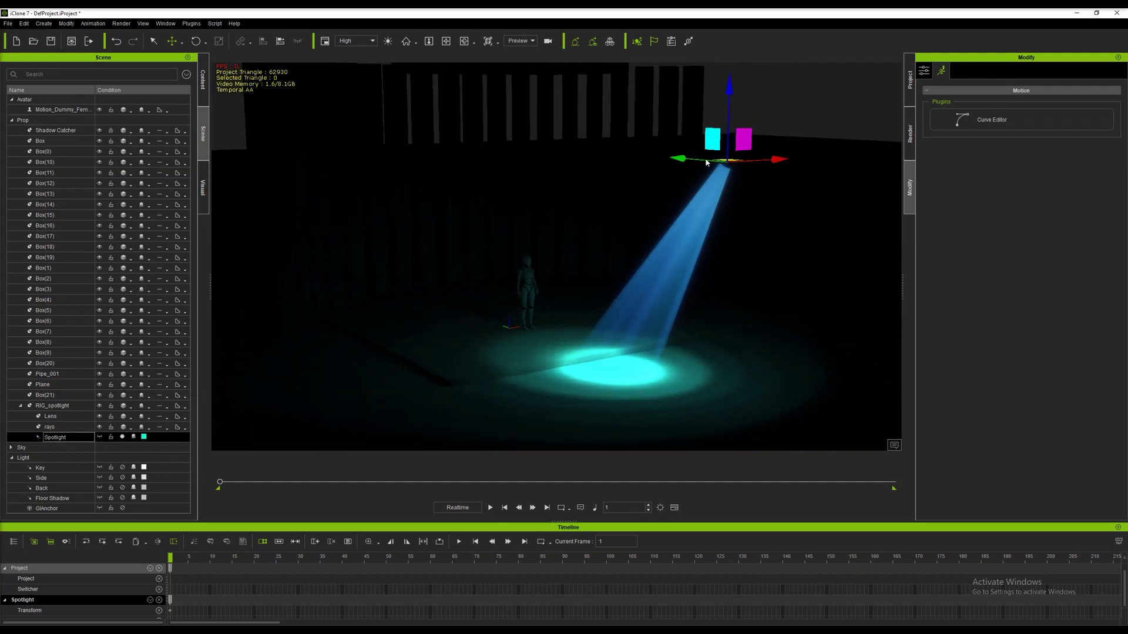
scroll(708, 141, "down", 2)
left_click_drag(698, 114, 715, 55)
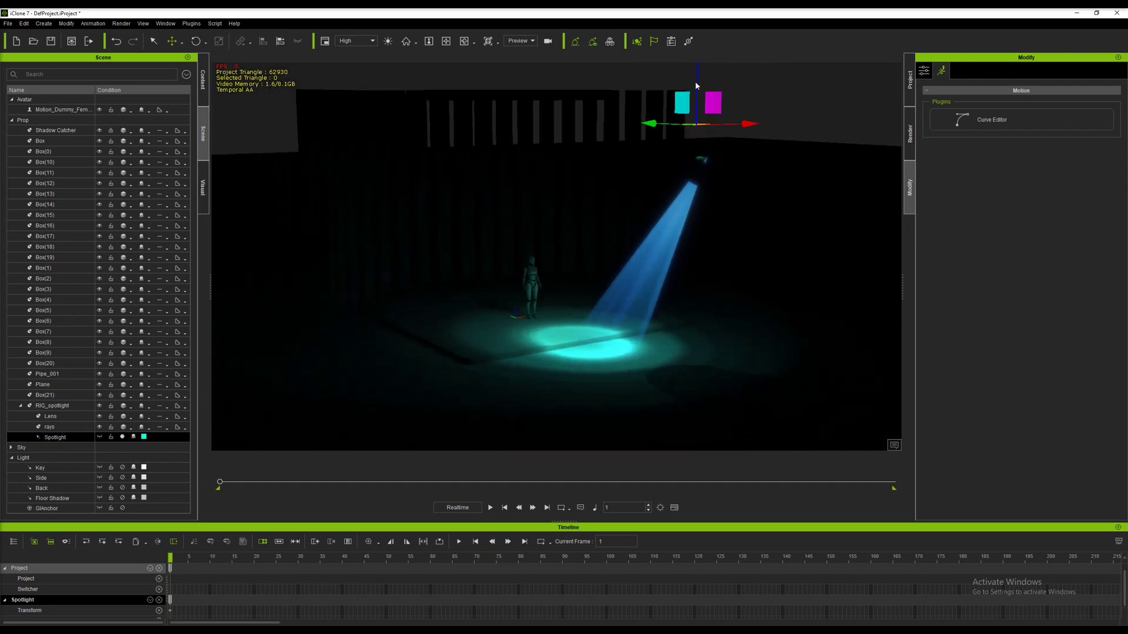
left_click(53, 406)
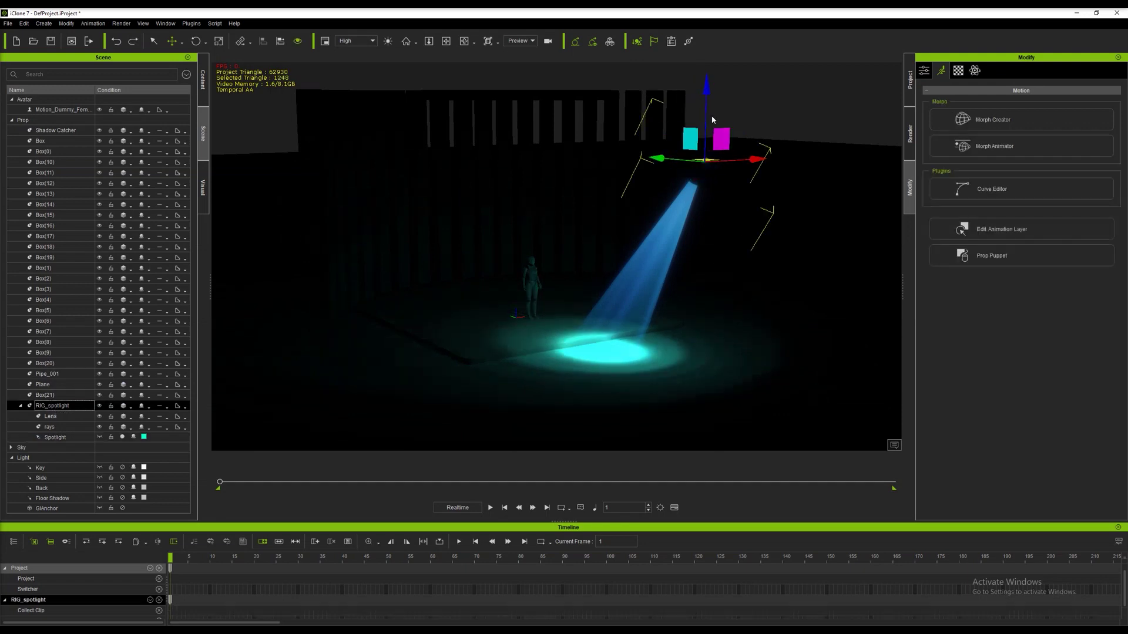
left_click(196, 41)
left_click_drag(757, 144, 750, 166)
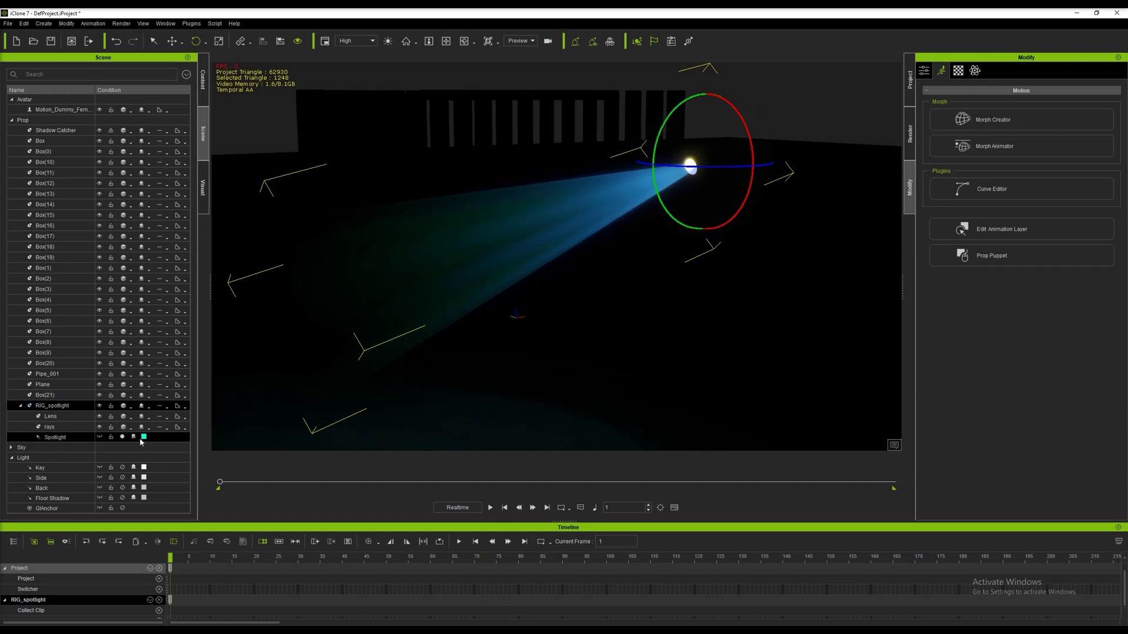
left_click_drag(722, 167, 575, 186)
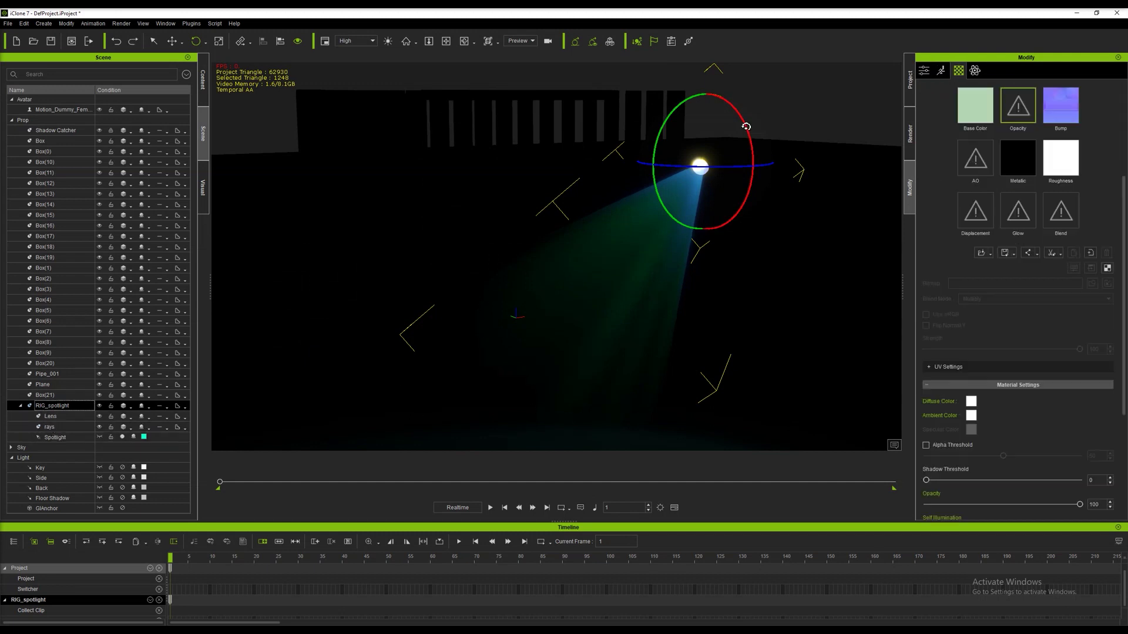
mouse_move(746, 126)
left_mouse_down()
mouse_move(745, 151)
mouse_move(707, 203)
mouse_move(711, 174)
mouse_move(688, 189)
mouse_move(712, 169)
mouse_move(684, 179)
mouse_move(751, 134)
mouse_move(751, 158)
mouse_move(751, 143)
left_mouse_up()
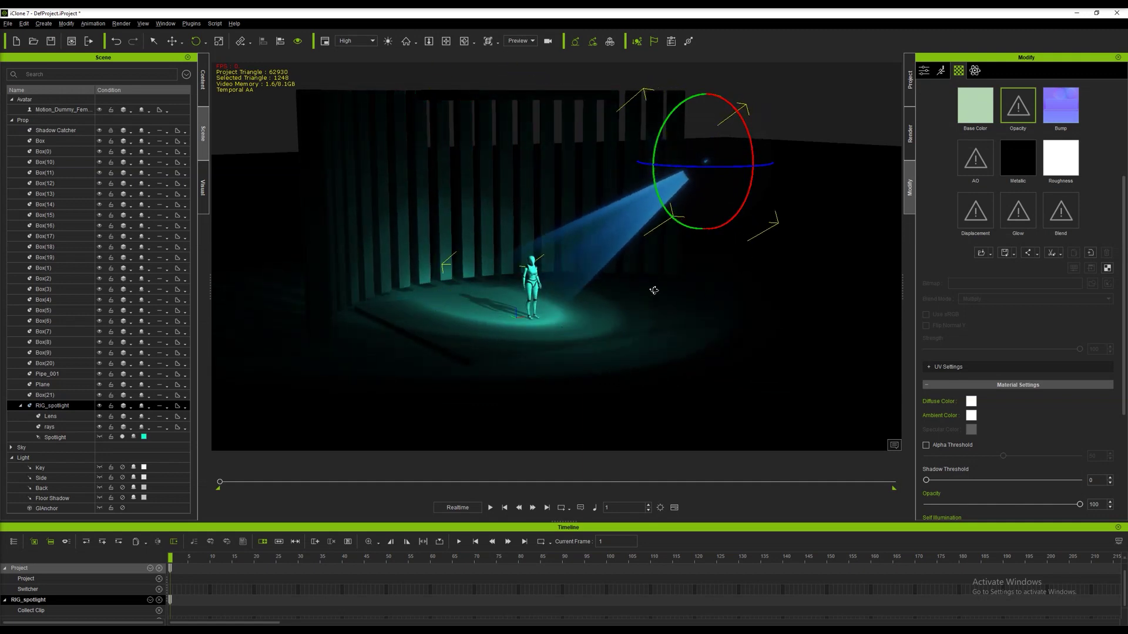
- Set the scene fog's start distance to 500 and select the end distance for editing
right_click_drag(681, 296, 618, 287)
scroll(646, 265, "up", 6)
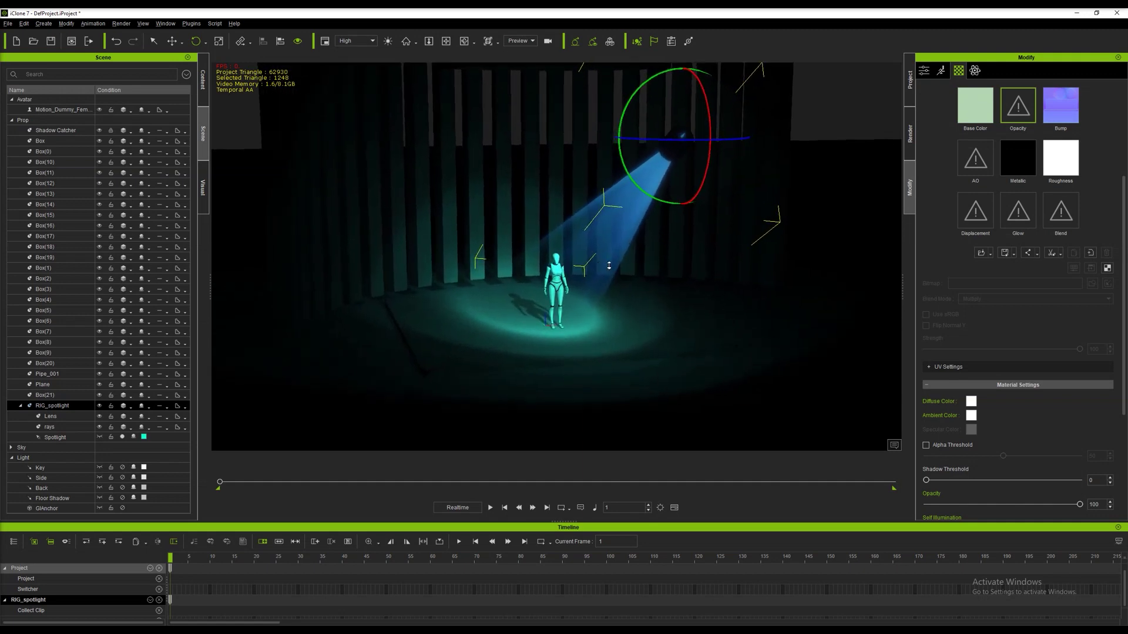
scroll(609, 266, "up", 3)
left_click(203, 187)
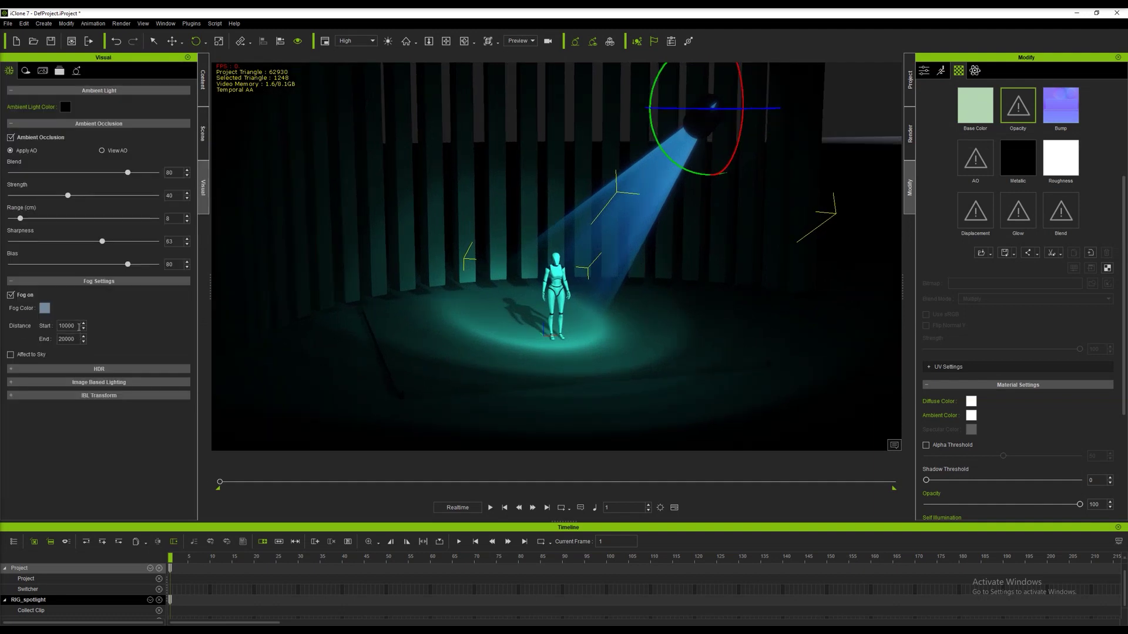
left_click_drag(79, 328, 32, 326)
type("500")
key("Return")
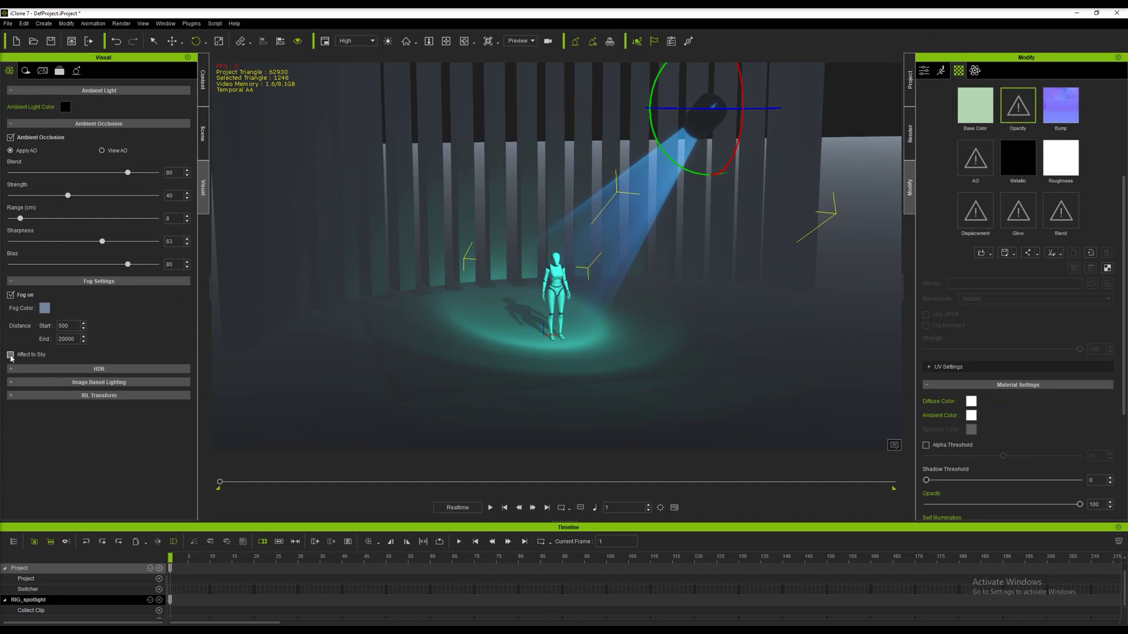
left_click_drag(77, 340, 45, 340)
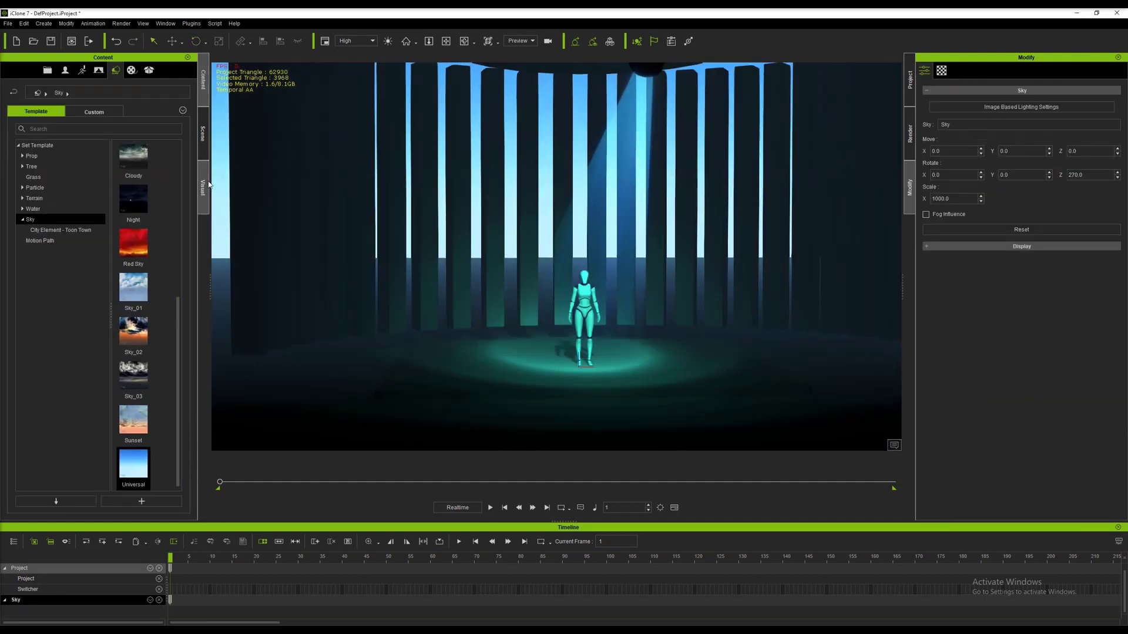
- Make the fog affect the sky and change the Fog Color to a darker blue
left_click(203, 133)
left_click(203, 194)
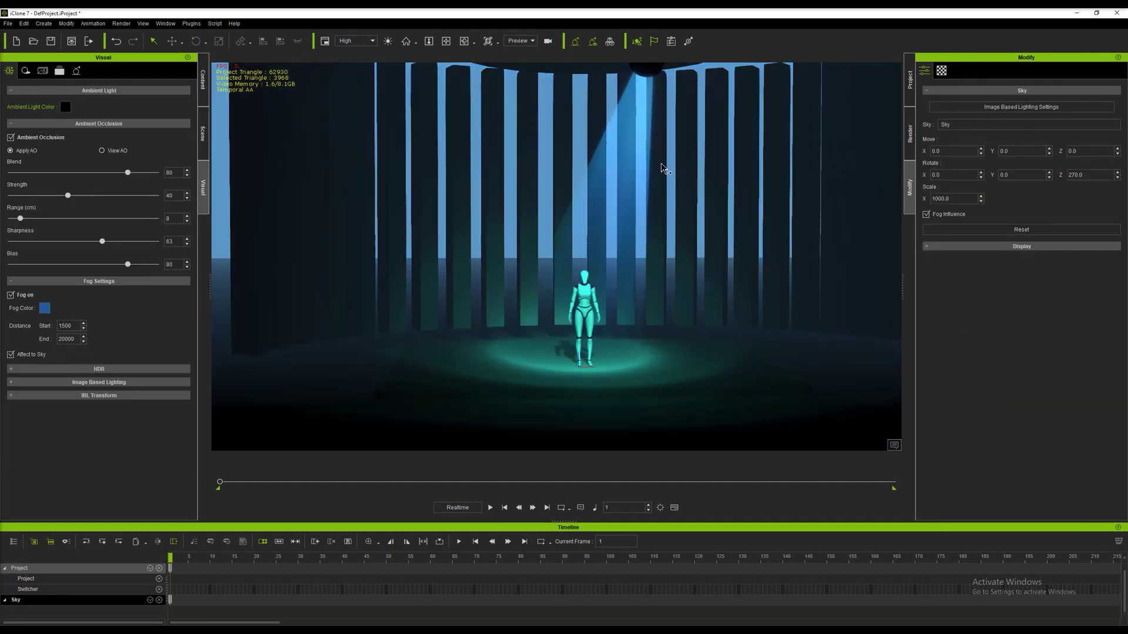
left_click(45, 308)
left_click(614, 411)
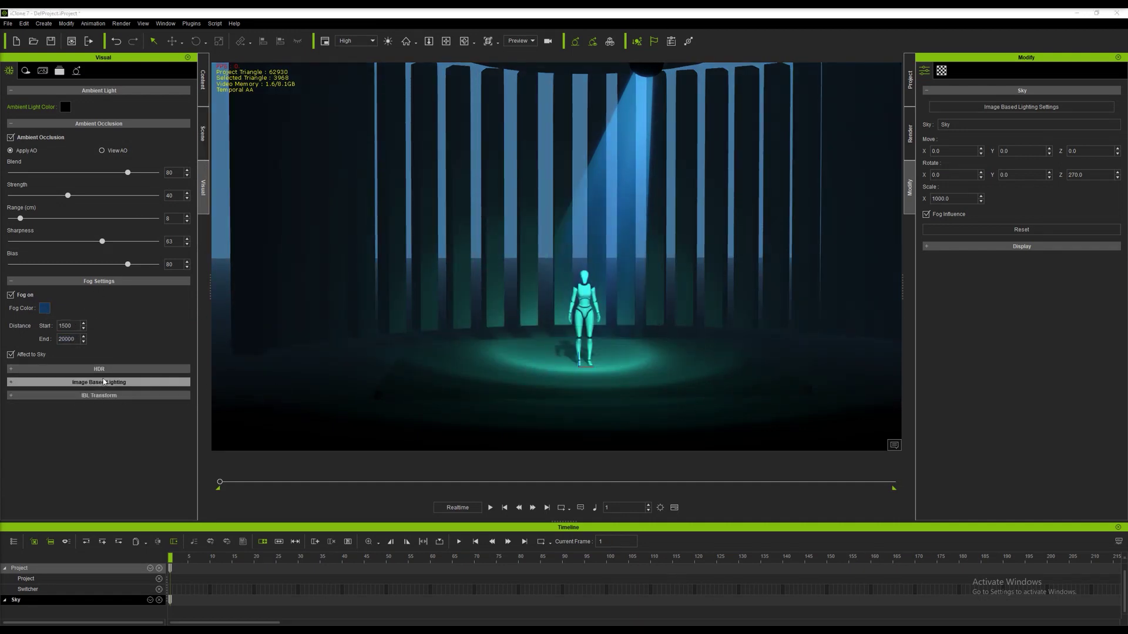
- Set the fog's end distance to 10000
left_click_drag(75, 339, 55, 337)
type("10000")
key("Return")
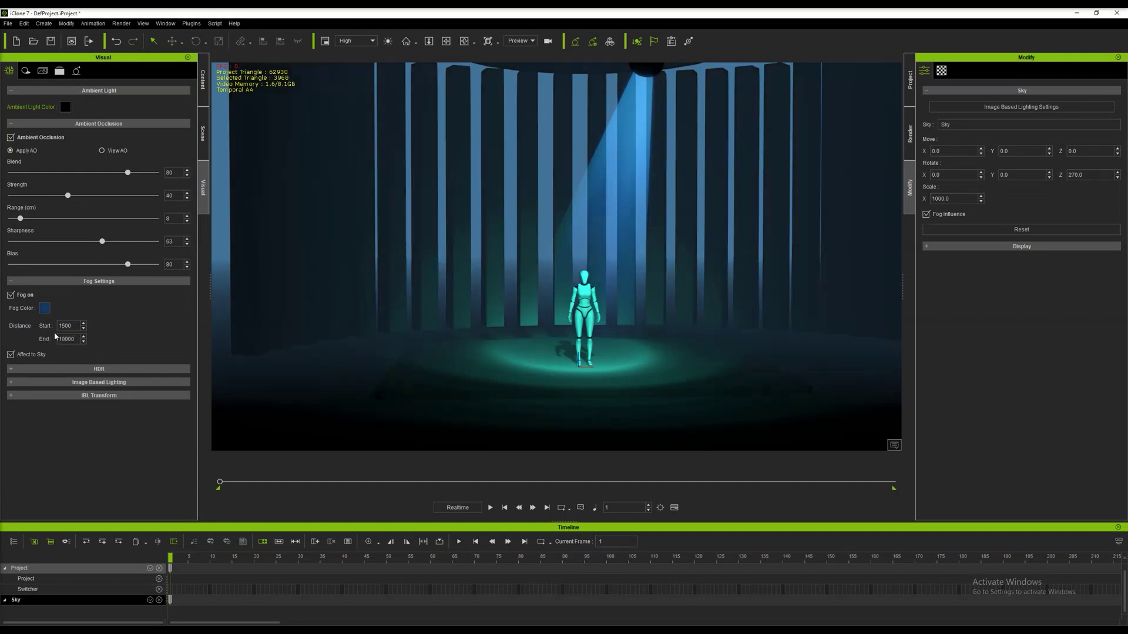
- Enable the HDR Effect with a Brightness Threshold of 104 and a Bloom Scale of 78
right_click_drag(541, 330, 599, 323)
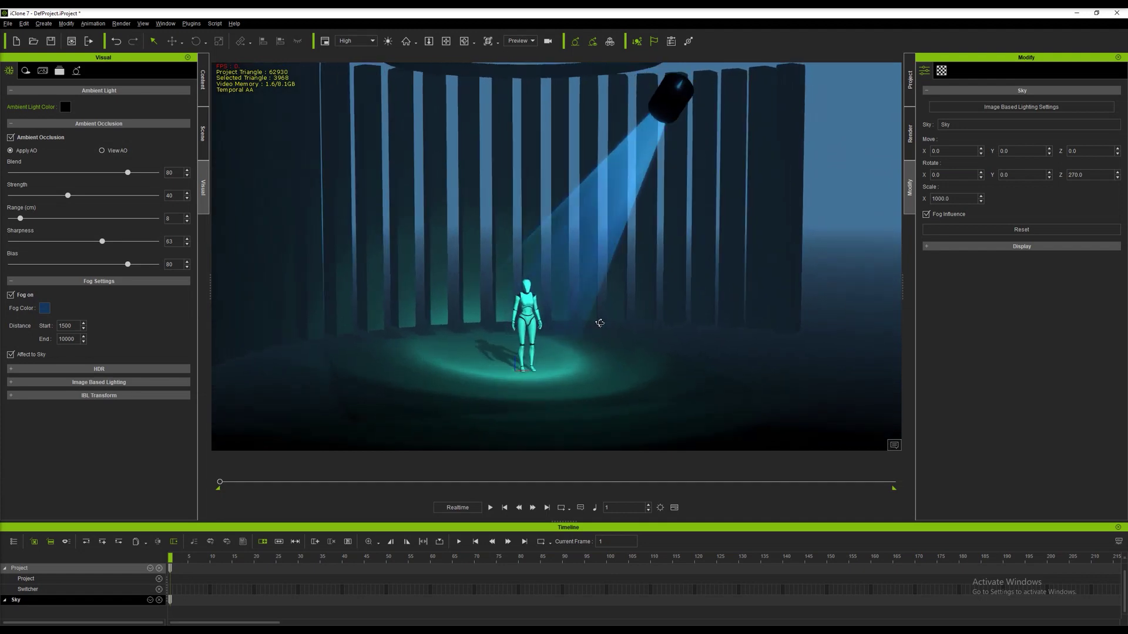
left_click(88, 370)
scroll(11, 390, "down", 3)
left_click(10, 303)
scroll(36, 368, "down", 1)
left_click_drag(17, 323, 125, 323)
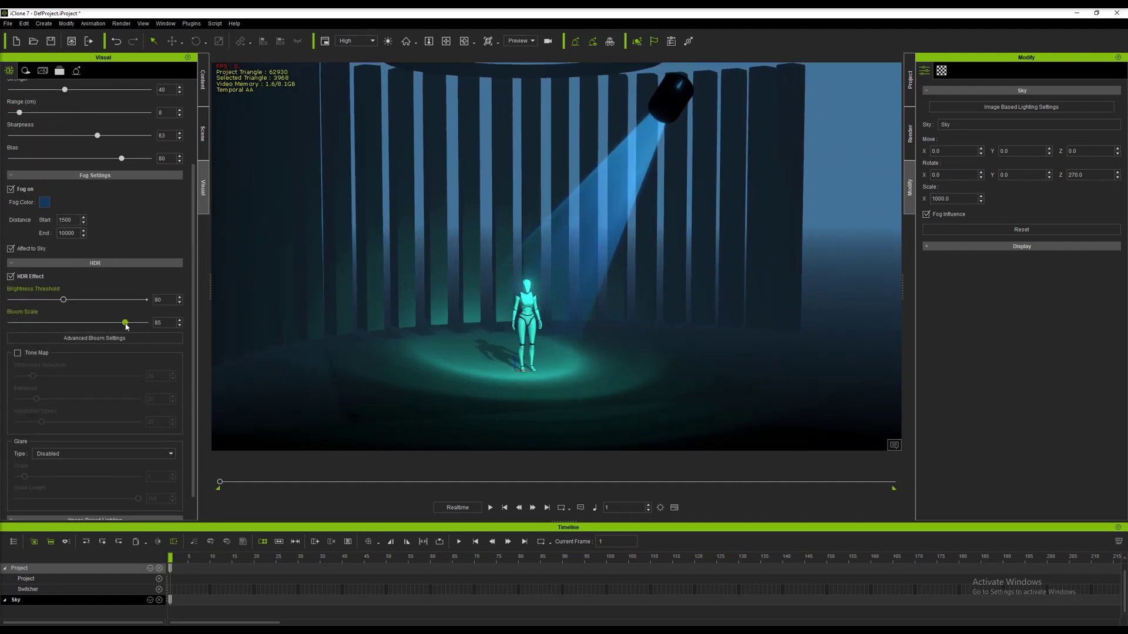
left_click_drag(64, 301, 82, 300)
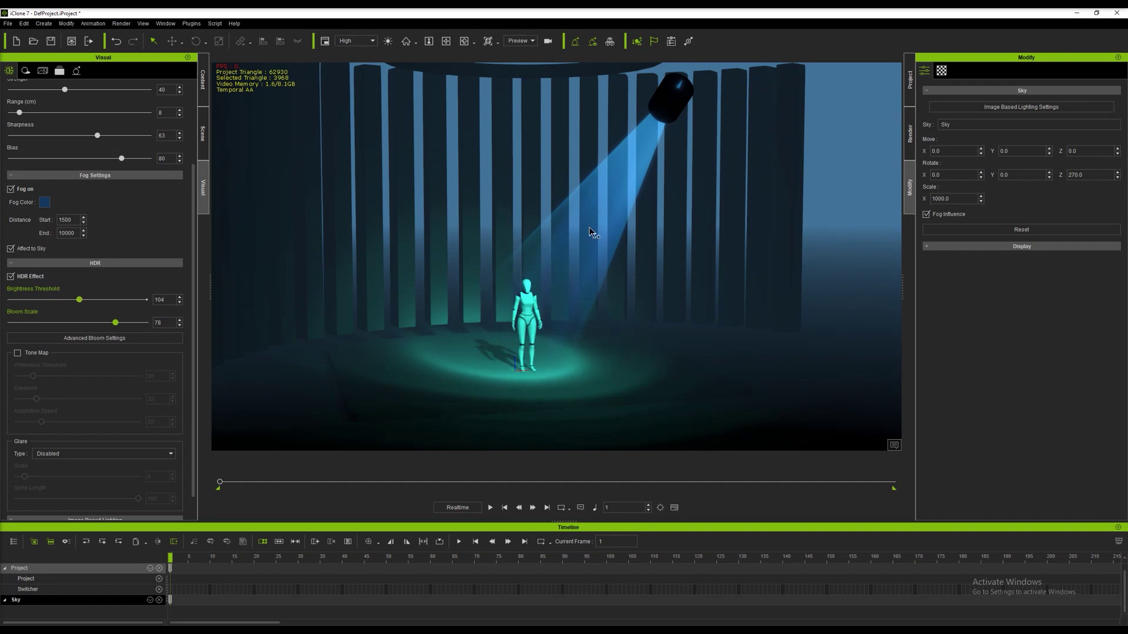
- Duplicate RIG_spotlight along the Y axis to above the mannequin and raise the copy to a Z of about 584
scroll(589, 228, "down", 2)
middle_click_drag(658, 223, 664, 235)
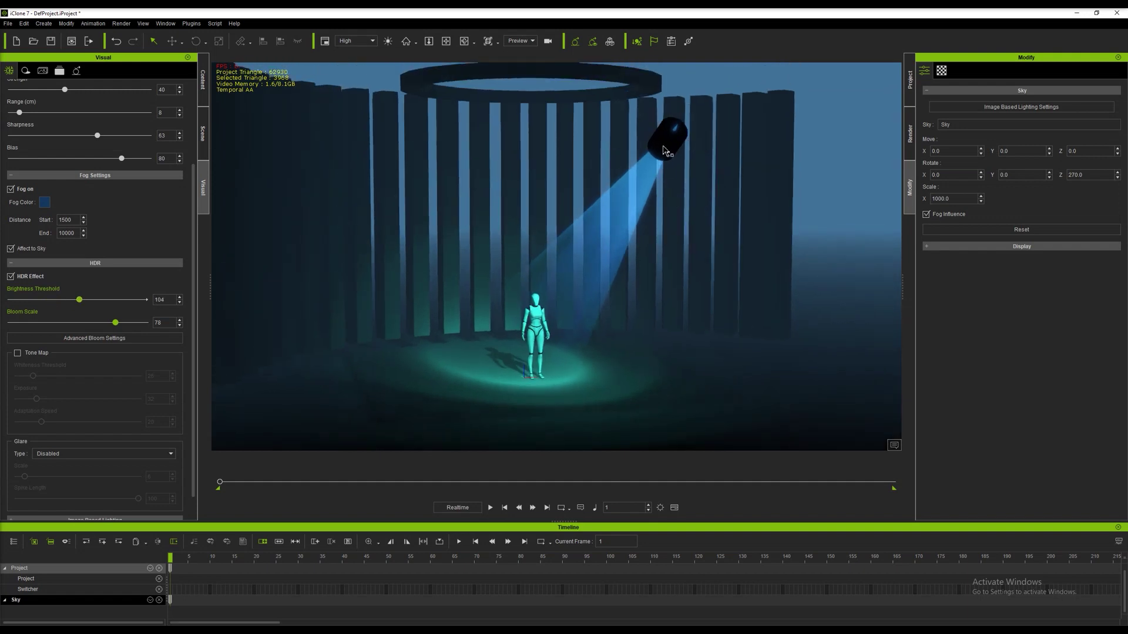
left_click(663, 150)
left_click(173, 45)
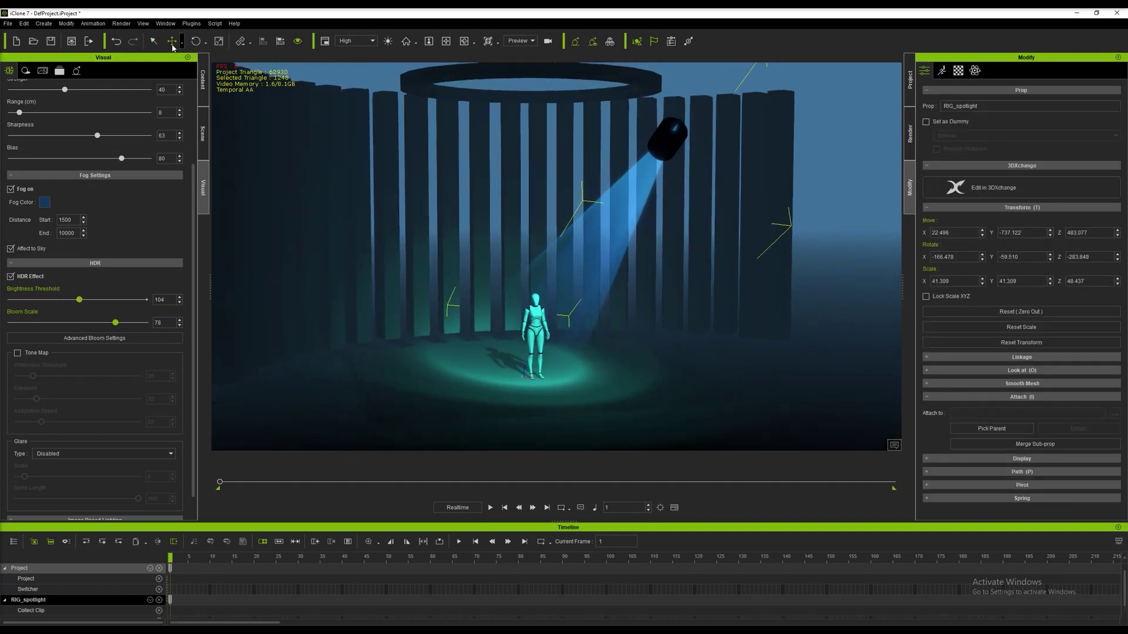
left_click_drag(647, 136, 522, 165, "ctrl")
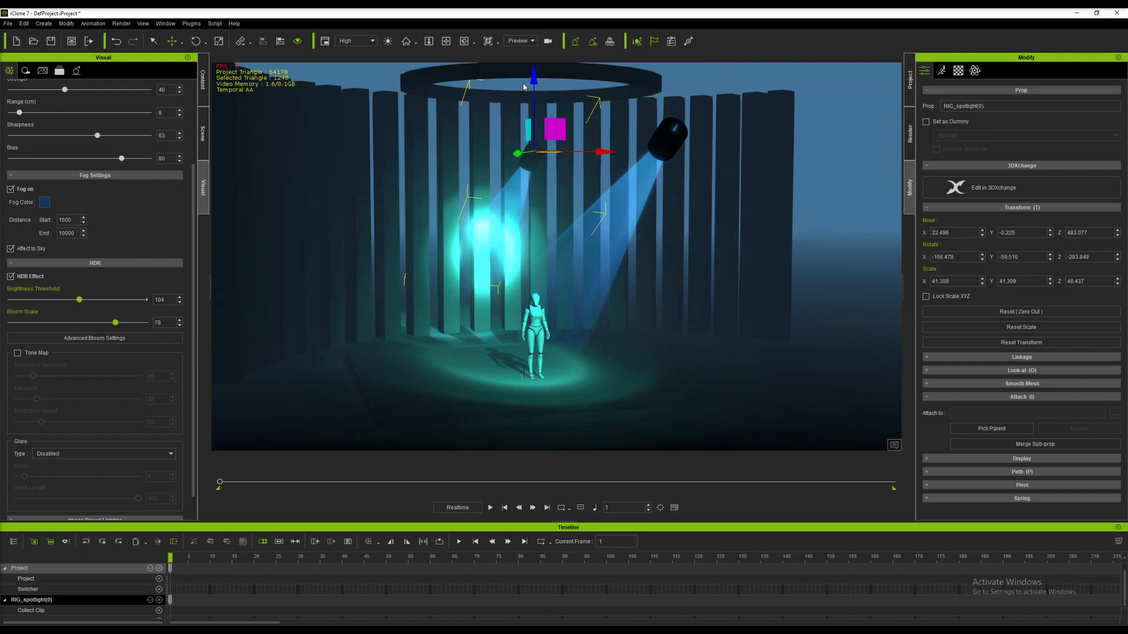
left_click_drag(534, 82, 531, 35)
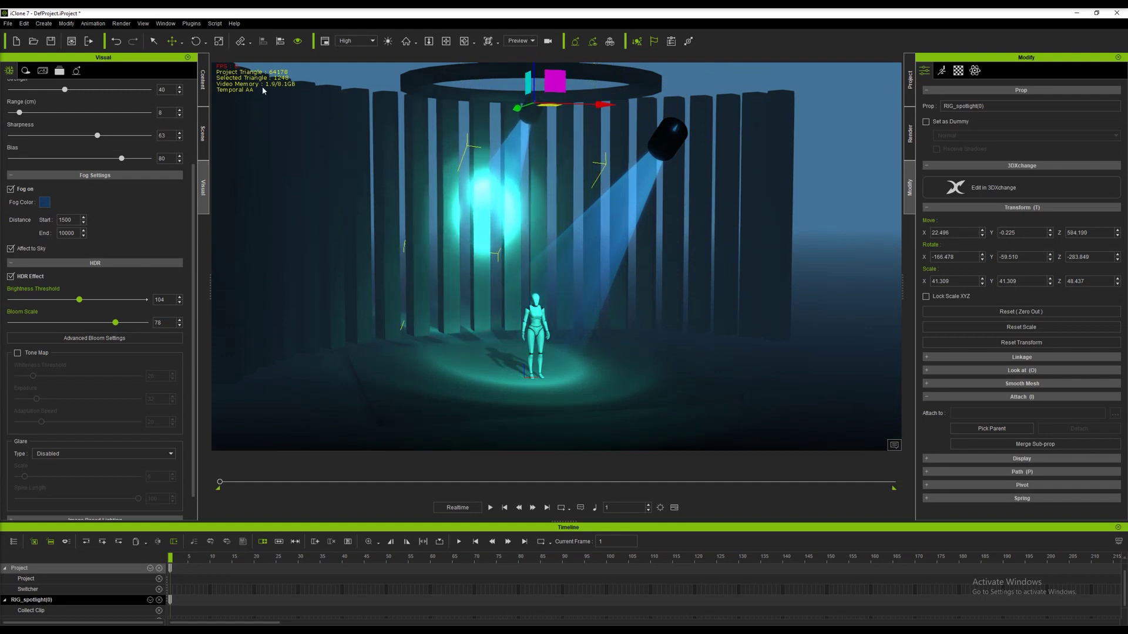
- Rotate RIG_spotlight(0) to about X -170, Y 58, Z -283 so its beam faces forward, and toggle the HDR Effect off and on
left_click(196, 41)
left_click_drag(545, 148, 559, 100)
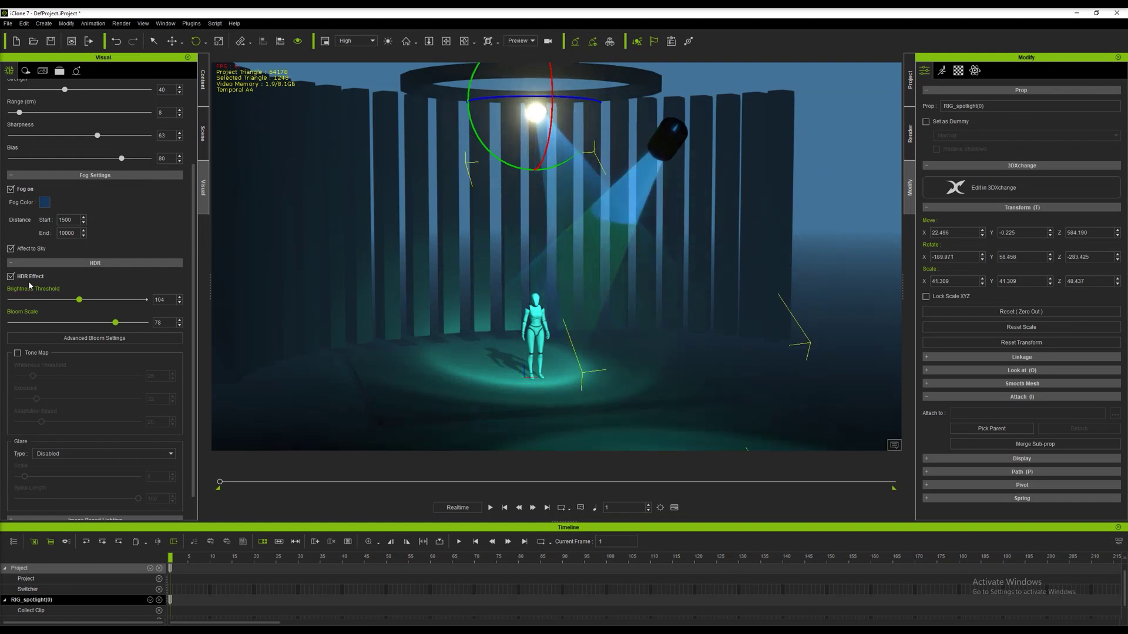
left_click(10, 277)
left_click(11, 277)
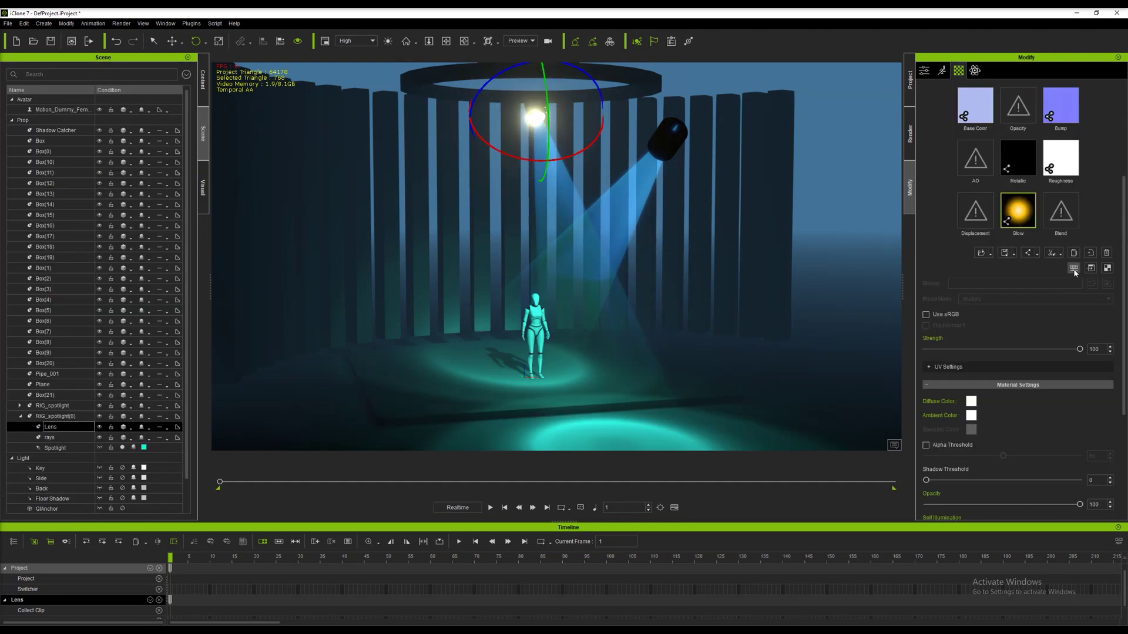
- Shift the hue of the Glow texture on RIG_spotlight(0)'s Lens to -62 for a magenta glow
left_click(1074, 269)
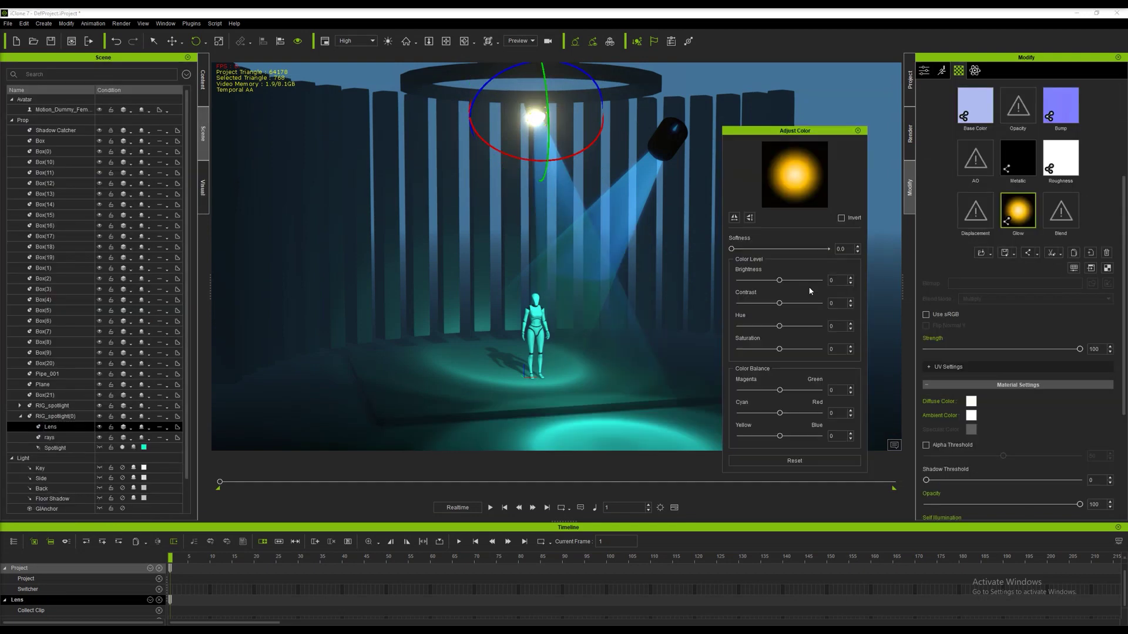
mouse_move(780, 330)
left_mouse_down()
mouse_move(807, 328)
mouse_move(740, 323)
mouse_move(760, 327)
left_mouse_up()
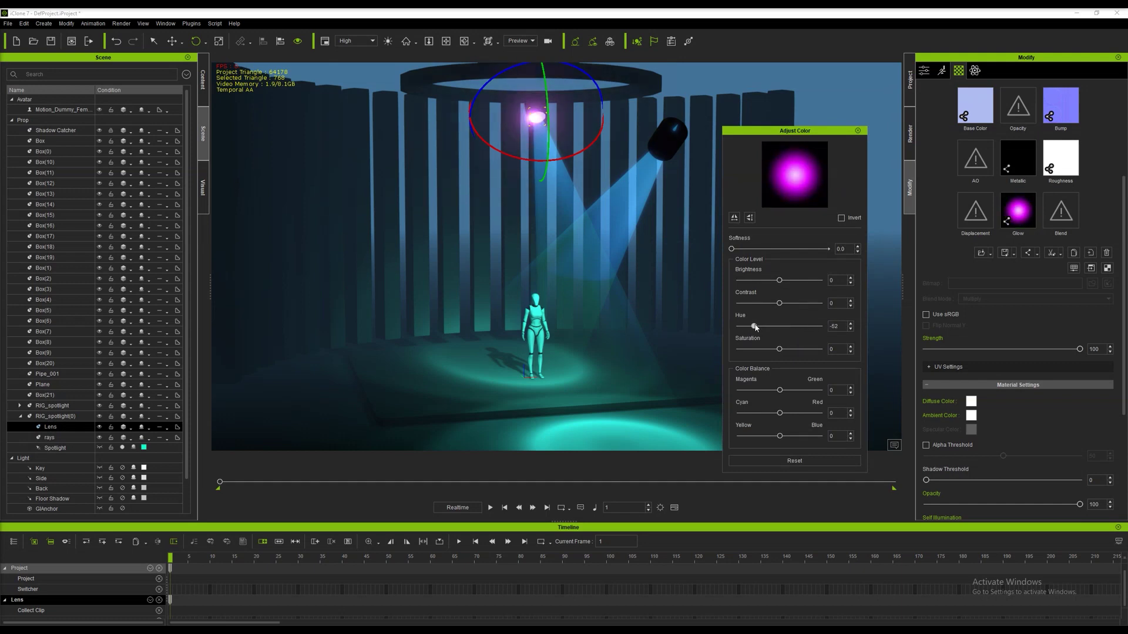
left_click(858, 131)
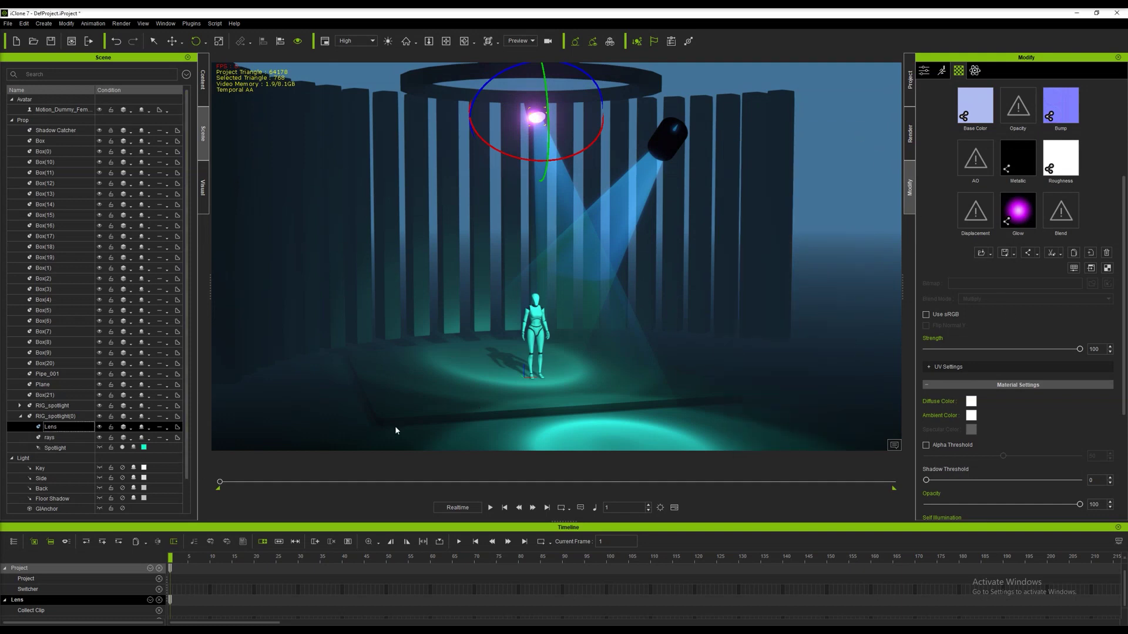
- Unlink all material textures of RIG_spotlight(0)'s Lens
right_click(1021, 216)
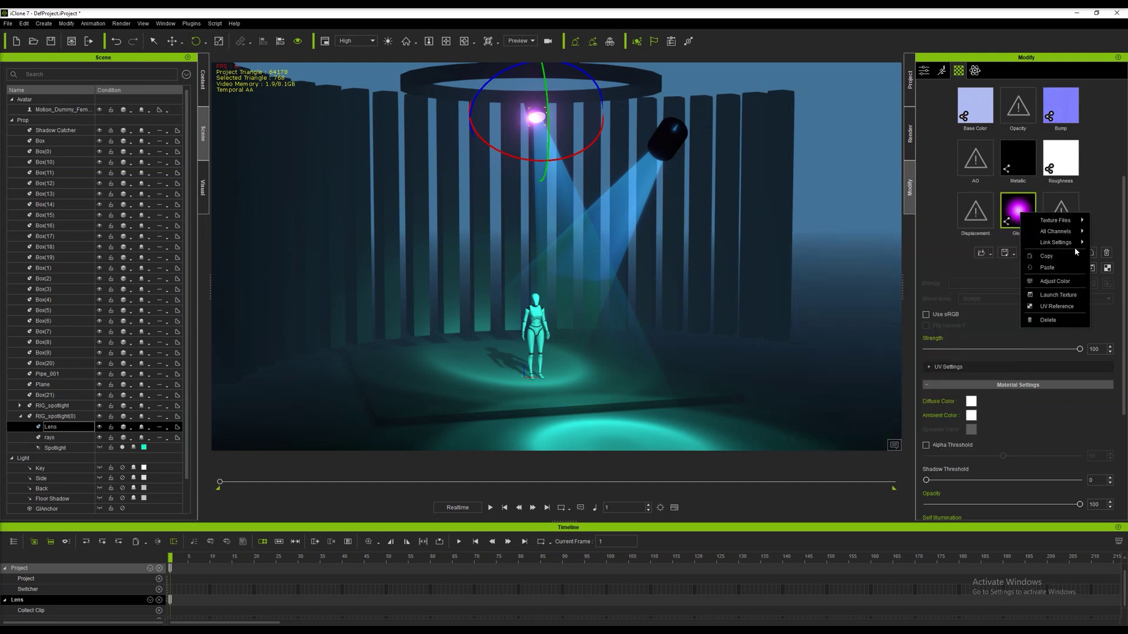
left_click(663, 138)
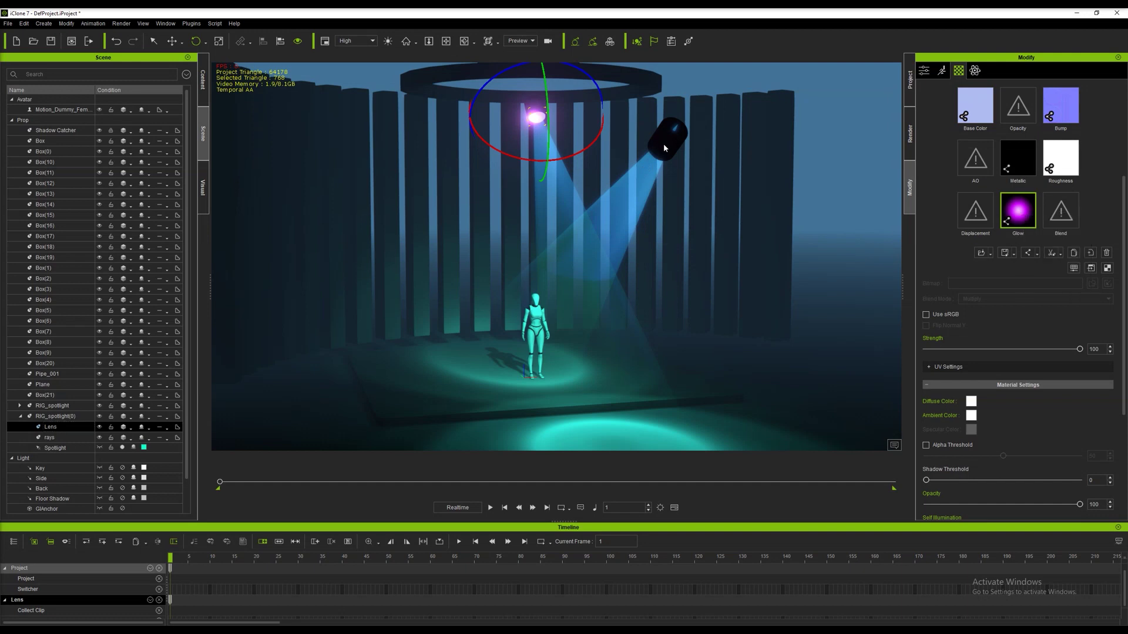
mouse_move(639, 186)
right_mouse_down()
mouse_move(849, 166)
mouse_move(711, 199)
mouse_move(628, 203)
right_mouse_up()
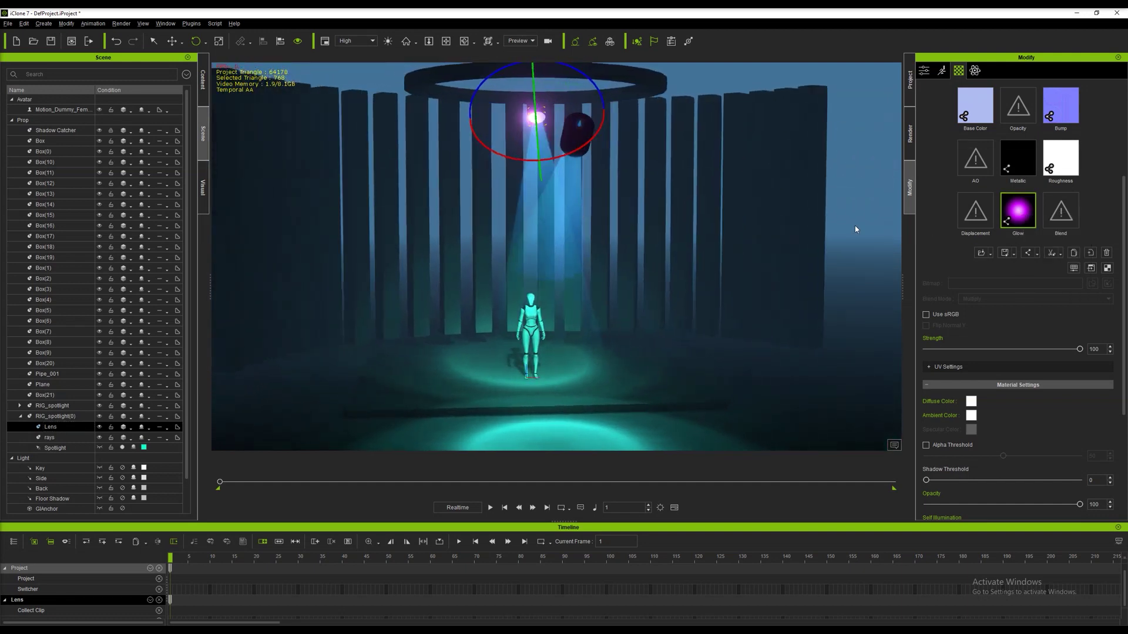
right_click(1021, 217)
mouse_move(1084, 250)
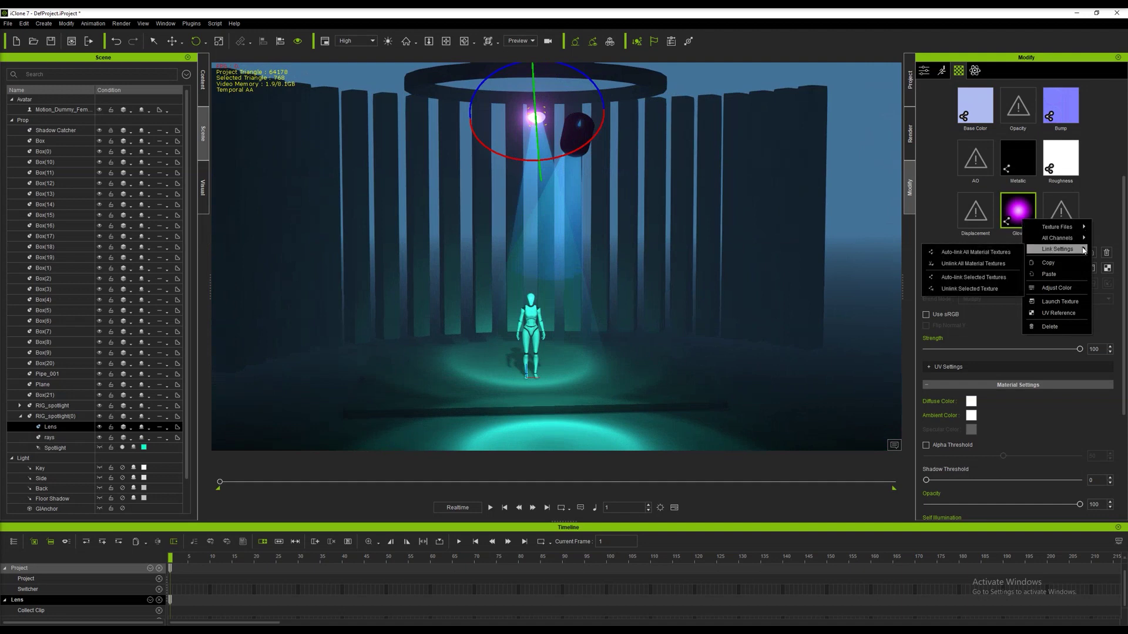
left_click(989, 264)
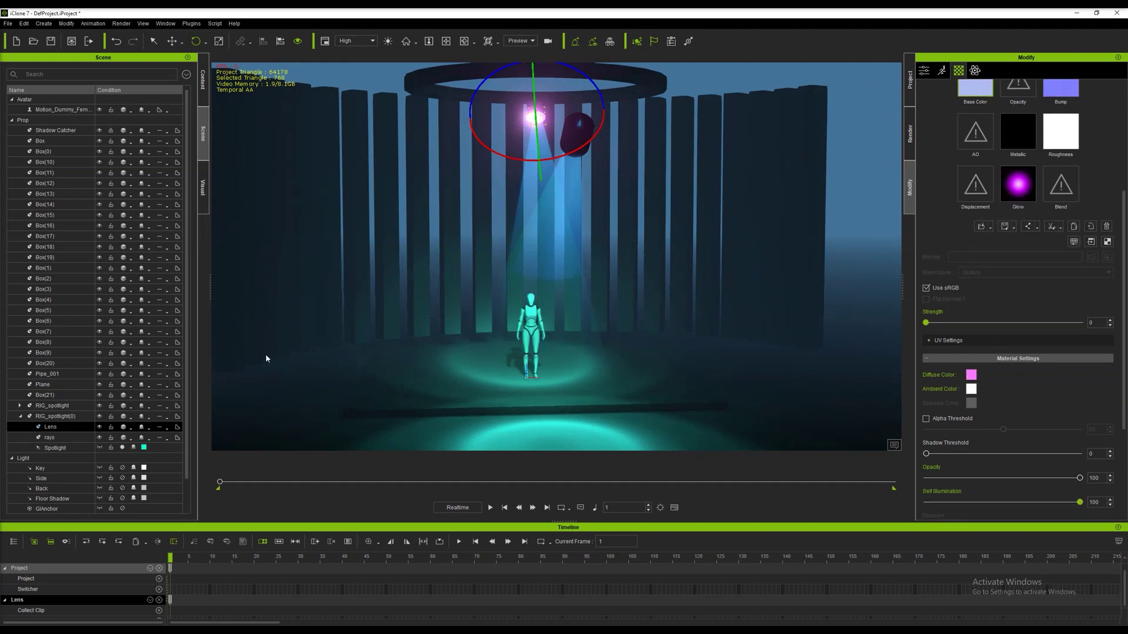
- Change the light colour of RIG_spotlight(0)'s Spotlight to pink #ff007f
left_click(144, 448)
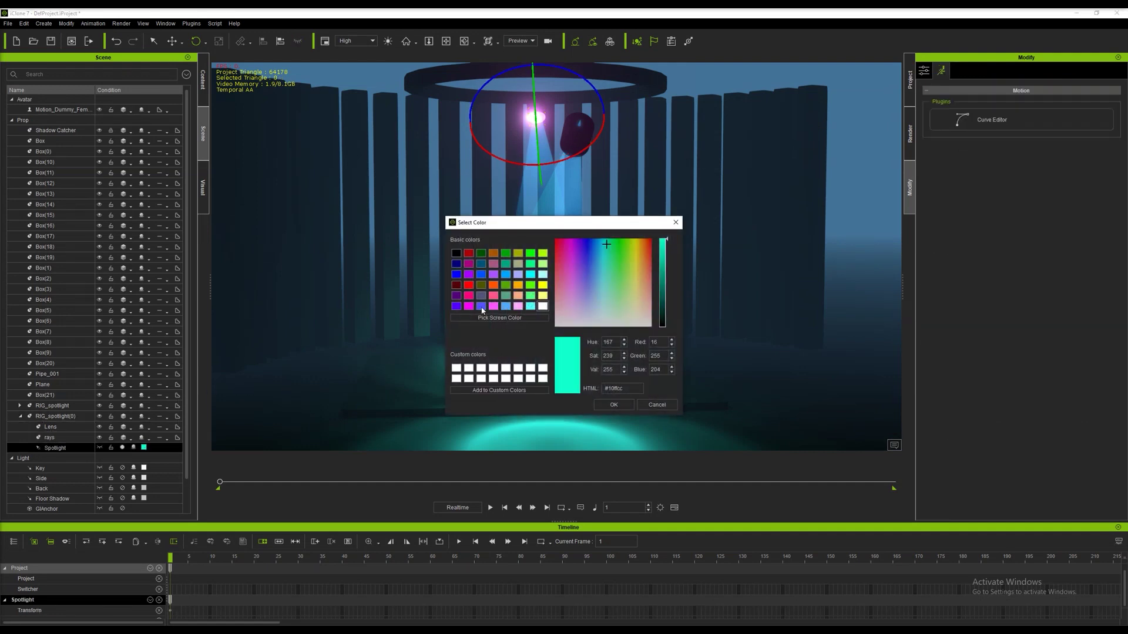
left_click(469, 296)
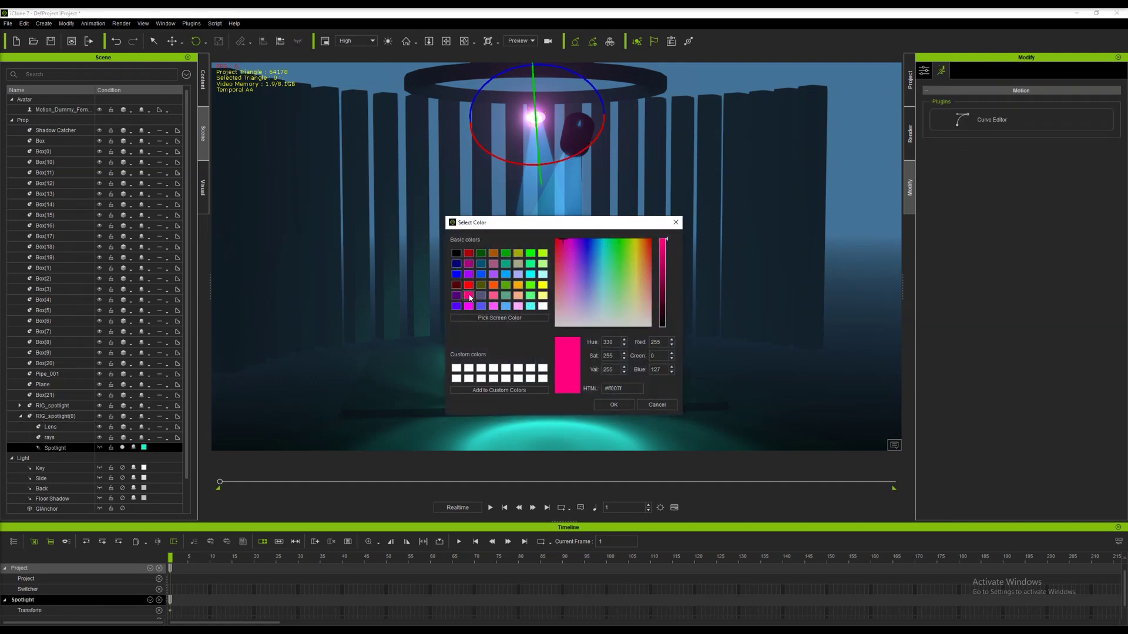
left_click(612, 405)
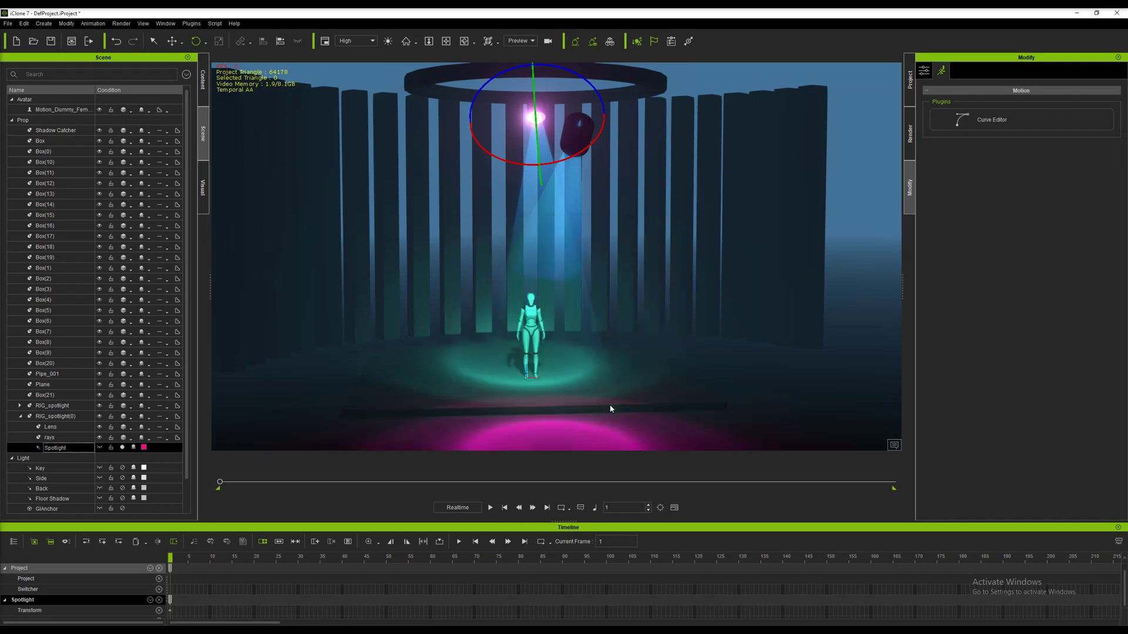
- Unlink the material textures of RIG_spotlight(0)'s rays and shift its Glow texture's hue to 52 for pink rays
left_click(50, 437)
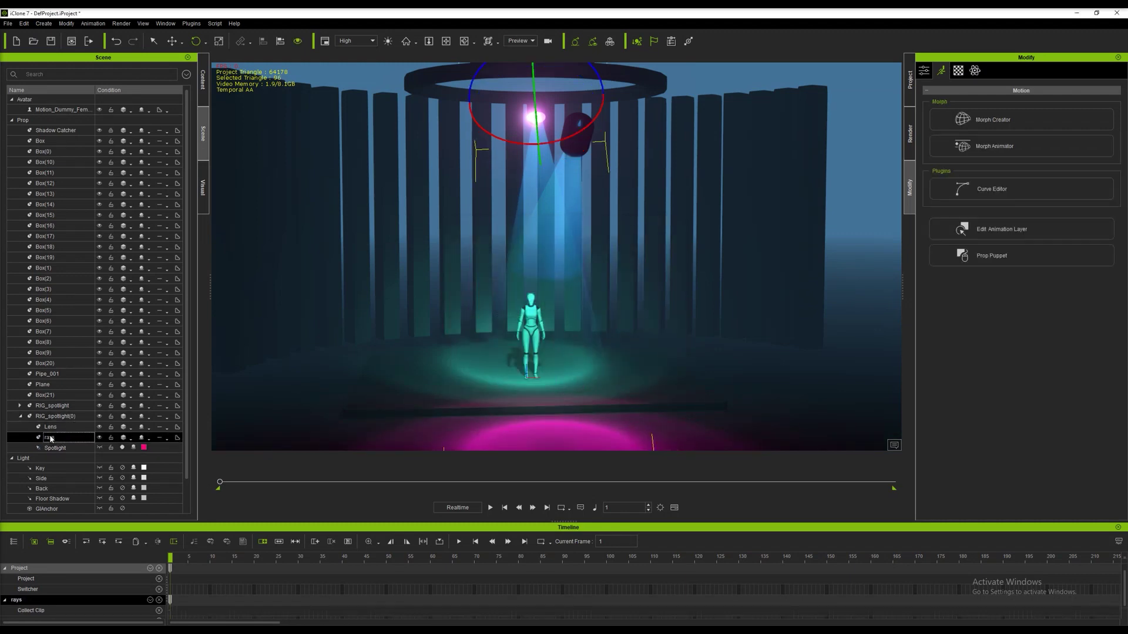
left_click(958, 70)
right_click(1022, 187)
mouse_move(1060, 215)
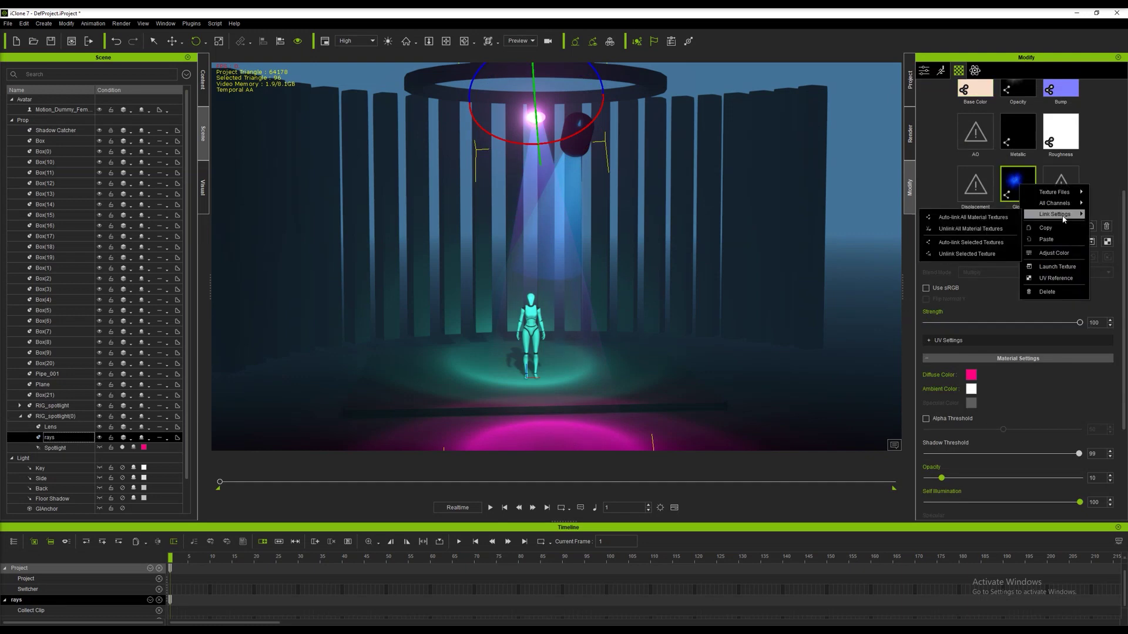
left_click(968, 242)
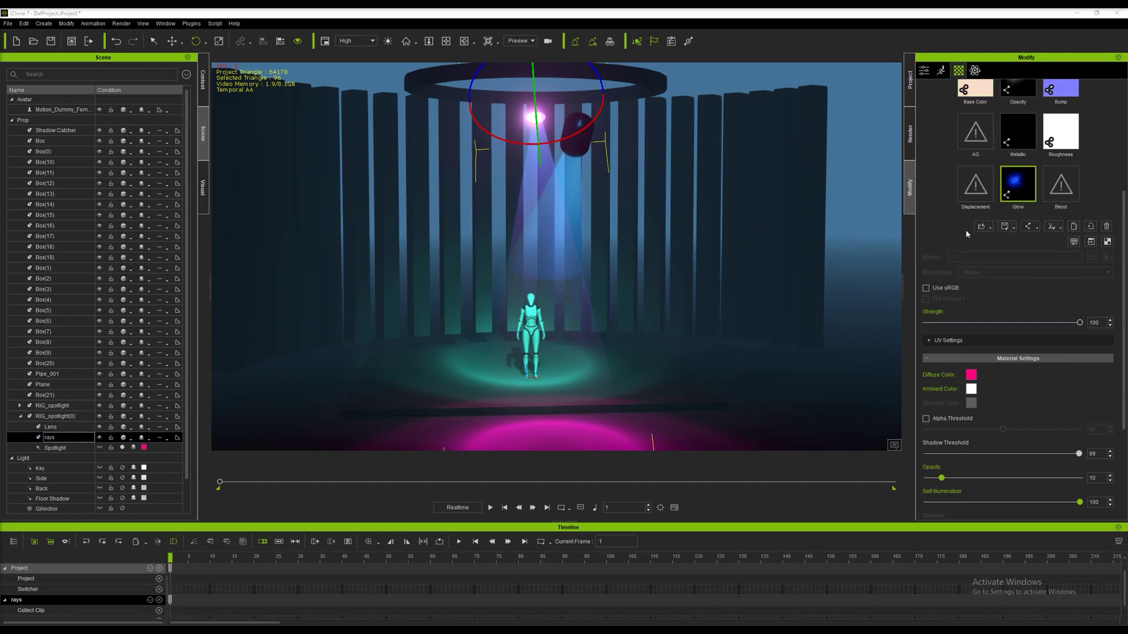
left_click(1074, 243)
mouse_move(779, 327)
left_mouse_down()
mouse_move(811, 327)
mouse_move(800, 328)
left_mouse_up()
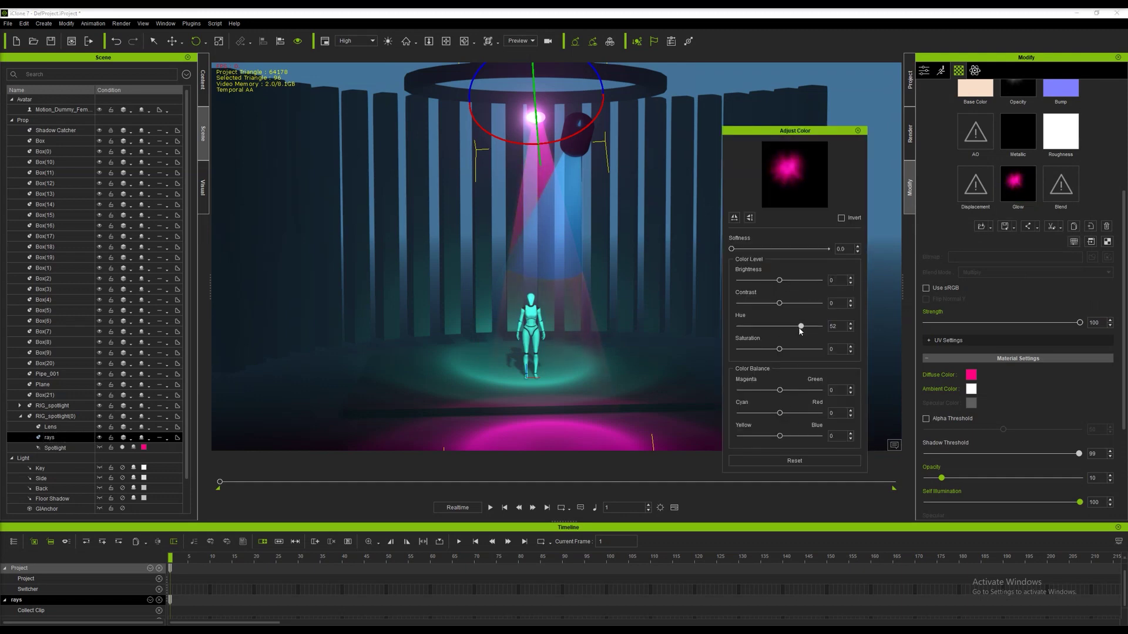
left_click(857, 130)
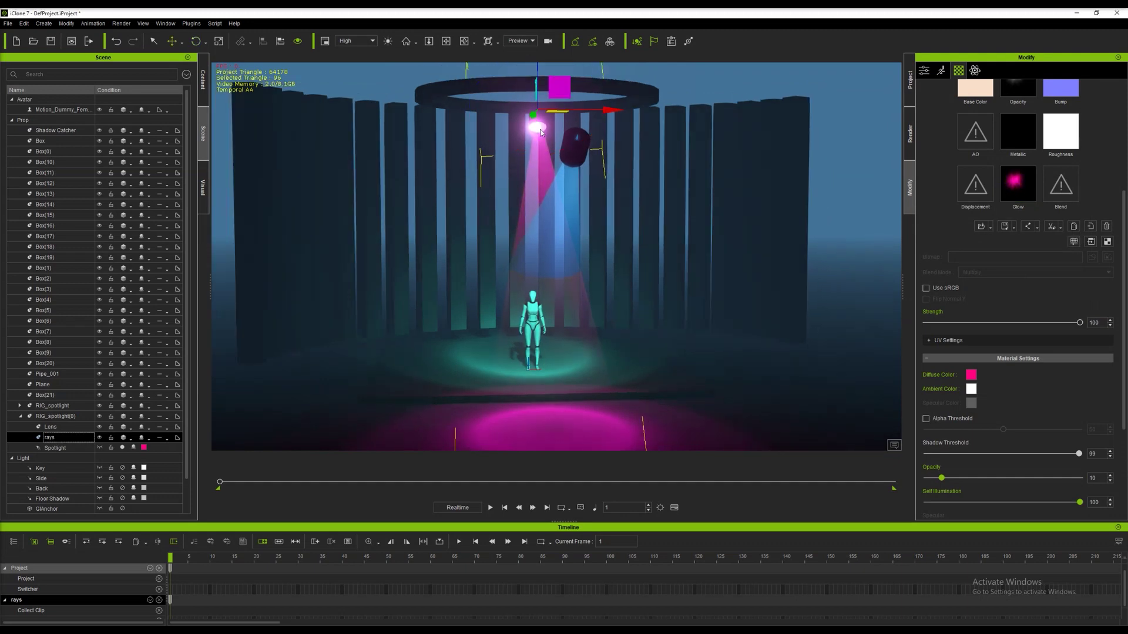
- Move the whole RIG_spotlight(0) along the X axis to the left side of the ring and rotate it to re-aim its beam
left_click_drag(612, 111, 511, 123)
key("ctrl+z")
left_click(56, 417)
left_click(195, 41)
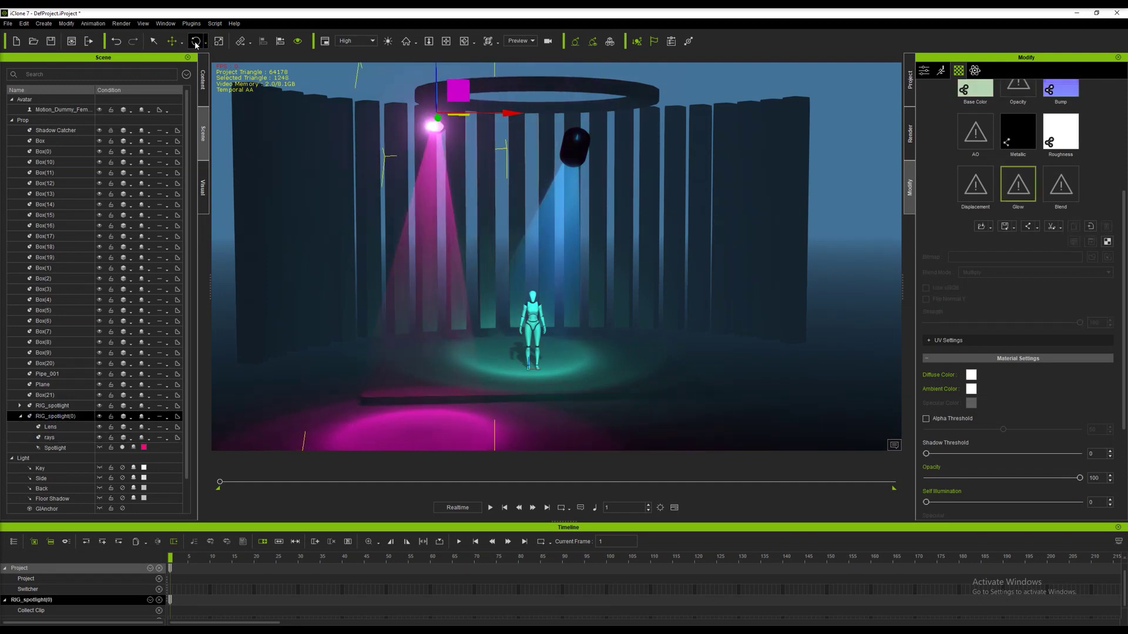
left_click_drag(452, 221, 453, 167)
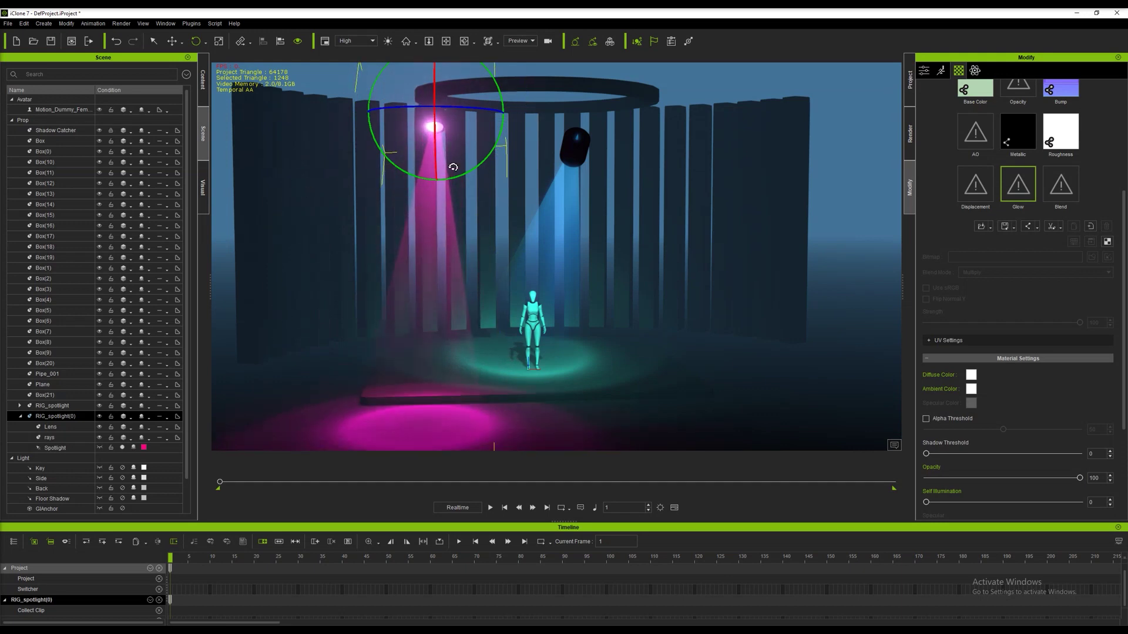
left_click_drag(462, 112, 492, 120)
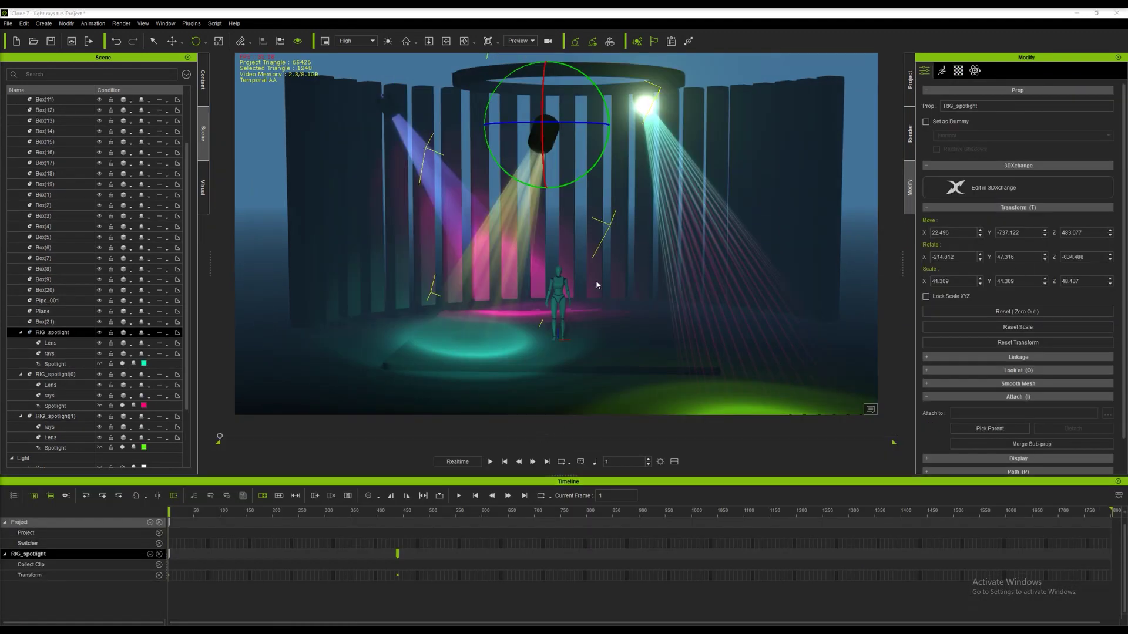
- Examine the Opacity and Glow textures of RIG_spotlight(1)'s rays in the finished scene and scrub the timeline to review the light animation
left_click(645, 103)
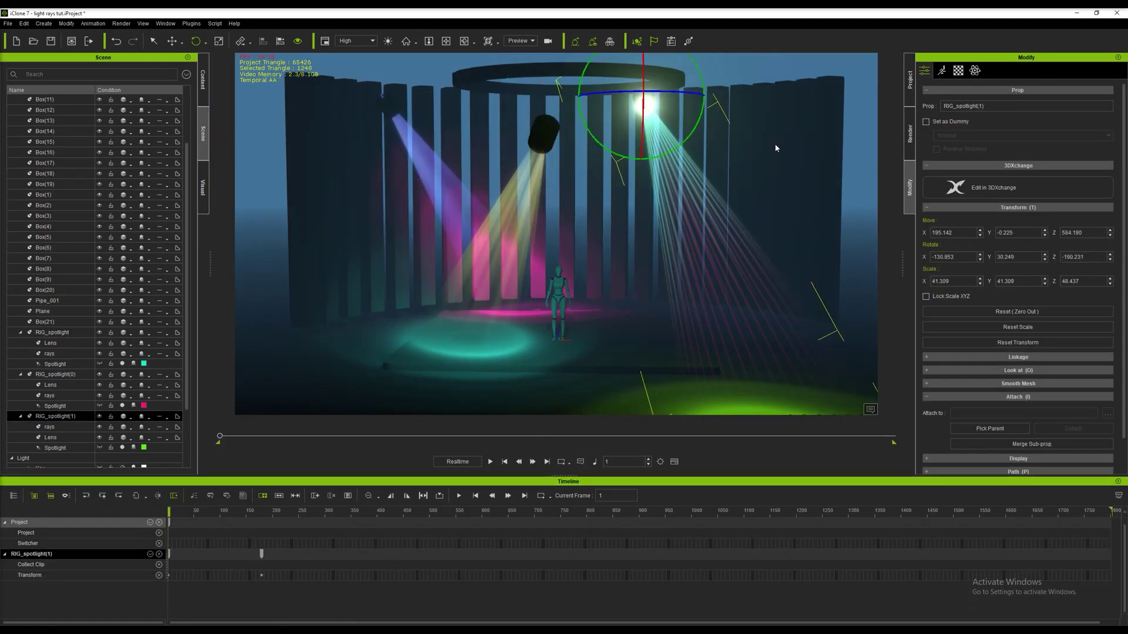
left_click(958, 71)
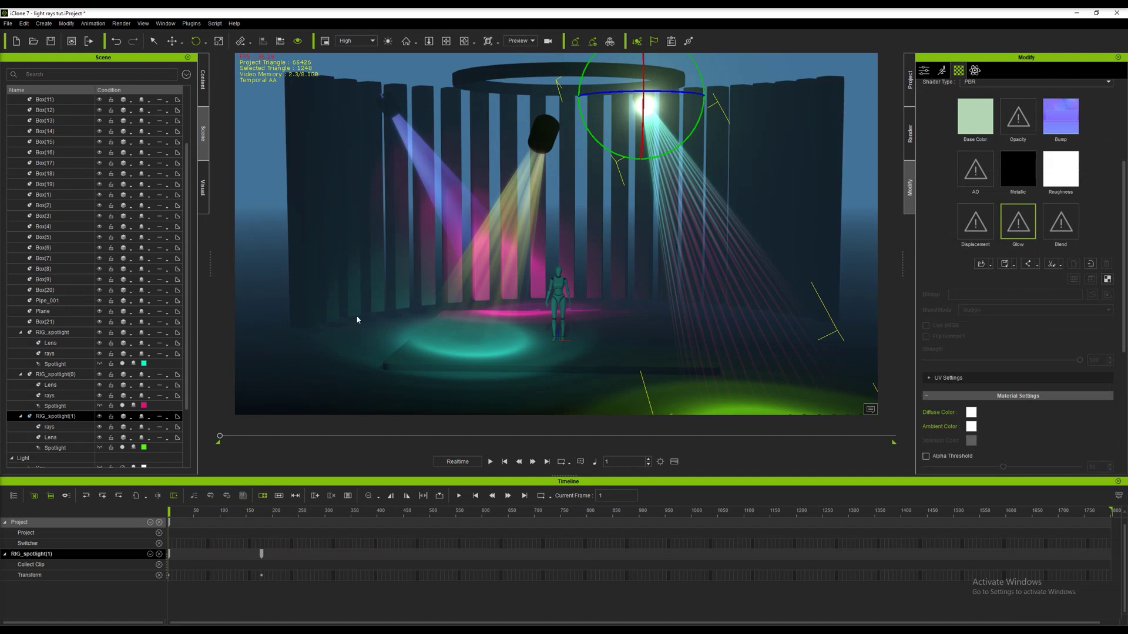
left_click(50, 427)
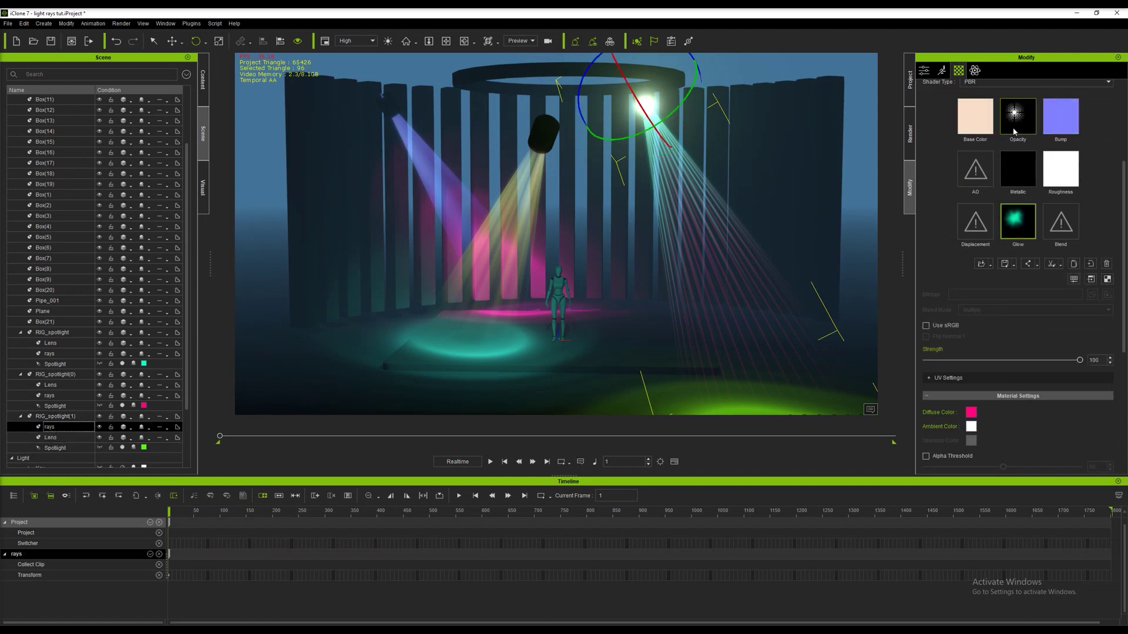
mouse_move(1013, 131)
mouse_move(1017, 231)
left_click_drag(219, 441, 292, 460)
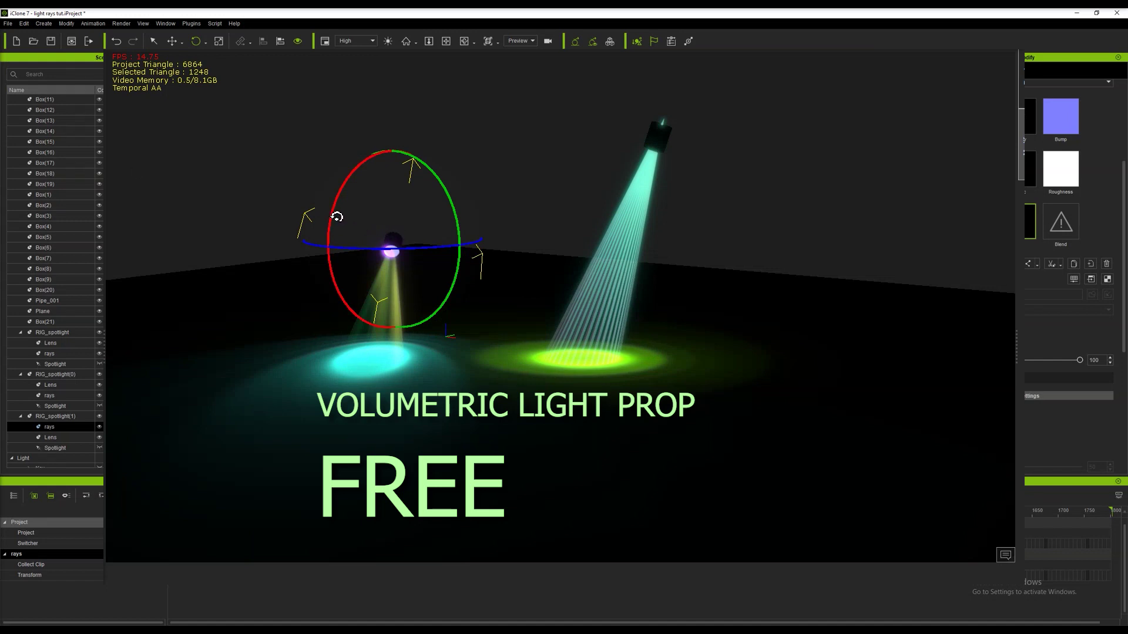
- Rotate the purple-lensed volumetric light prop, raise it along the Z axis higher above the floor, and rotate it again to redirect its beam
left_click_drag(342, 219, 344, 224)
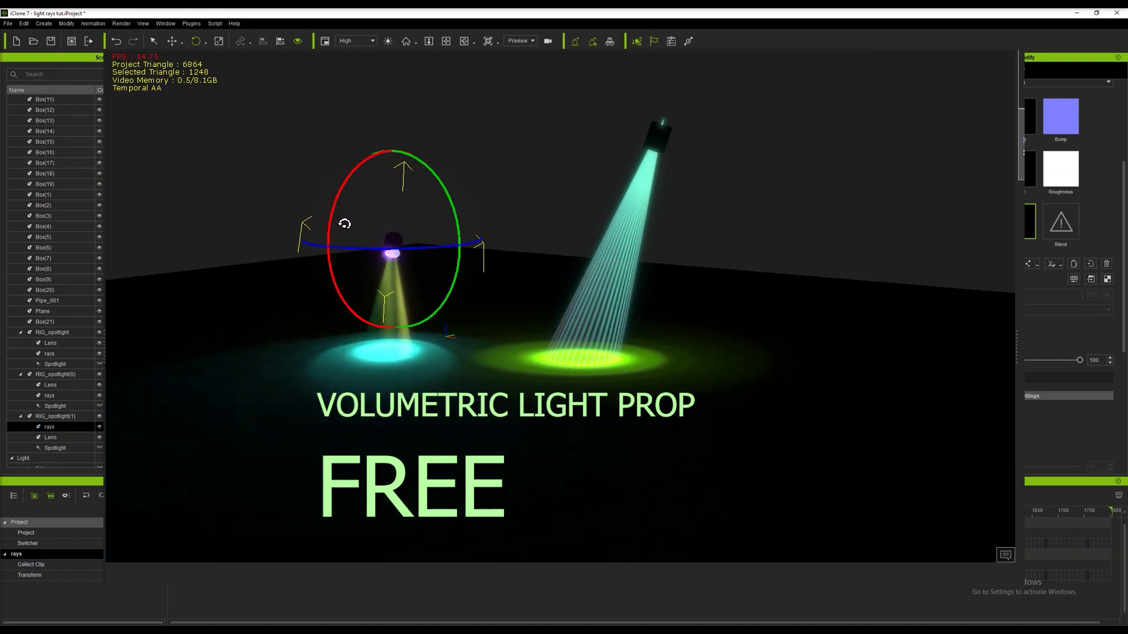
key("w")
left_click_drag(393, 153, 383, 51)
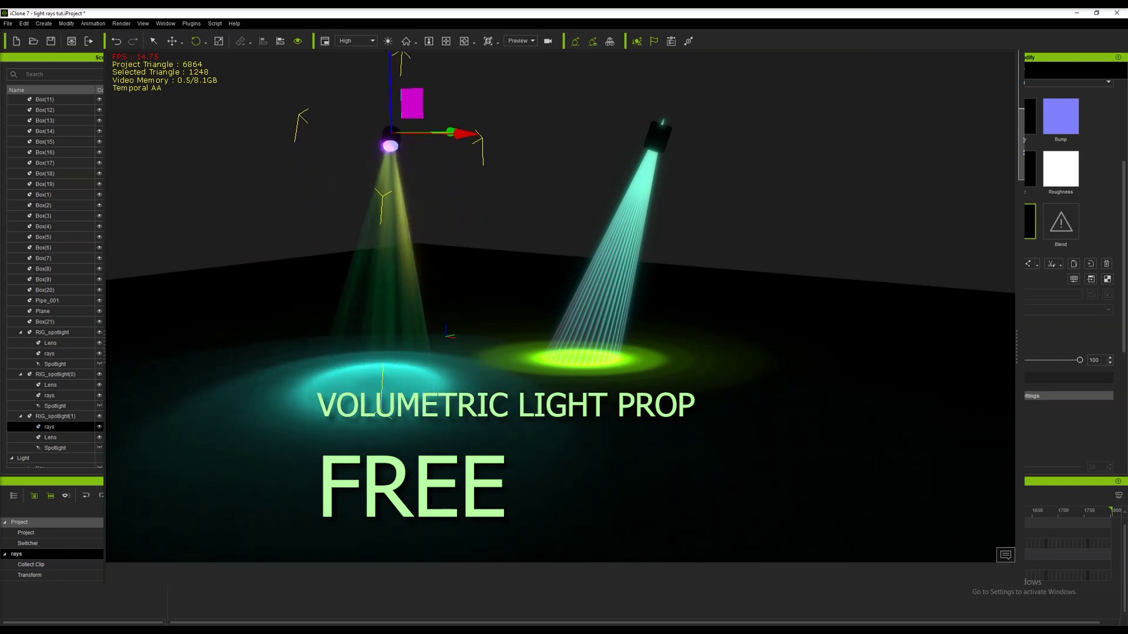
key("e")
left_click_drag(333, 156, 383, 138)
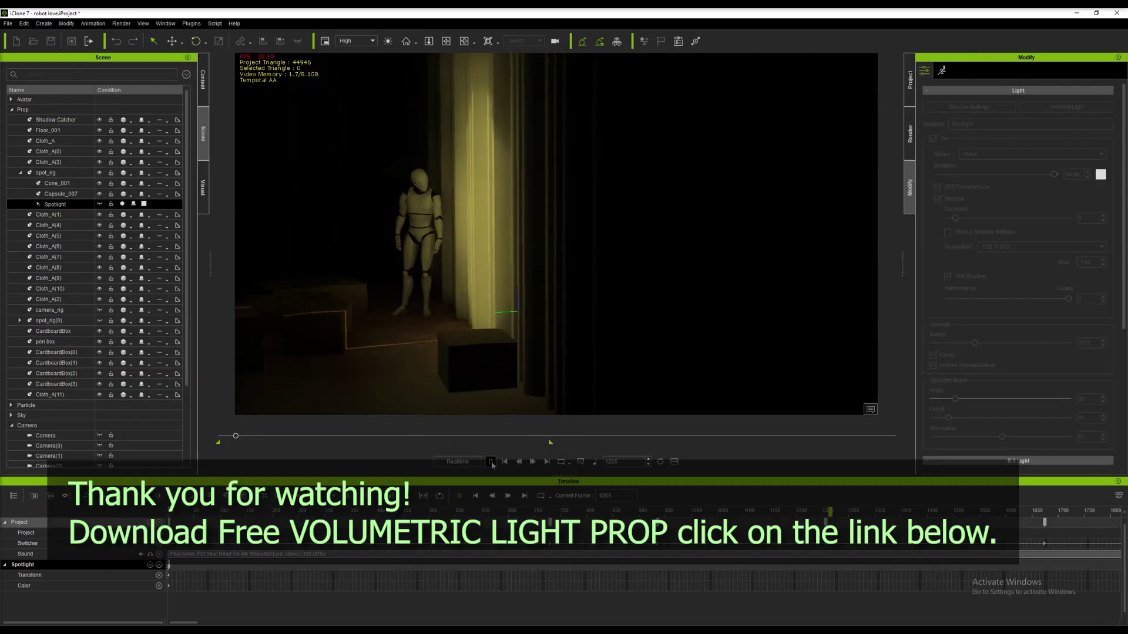